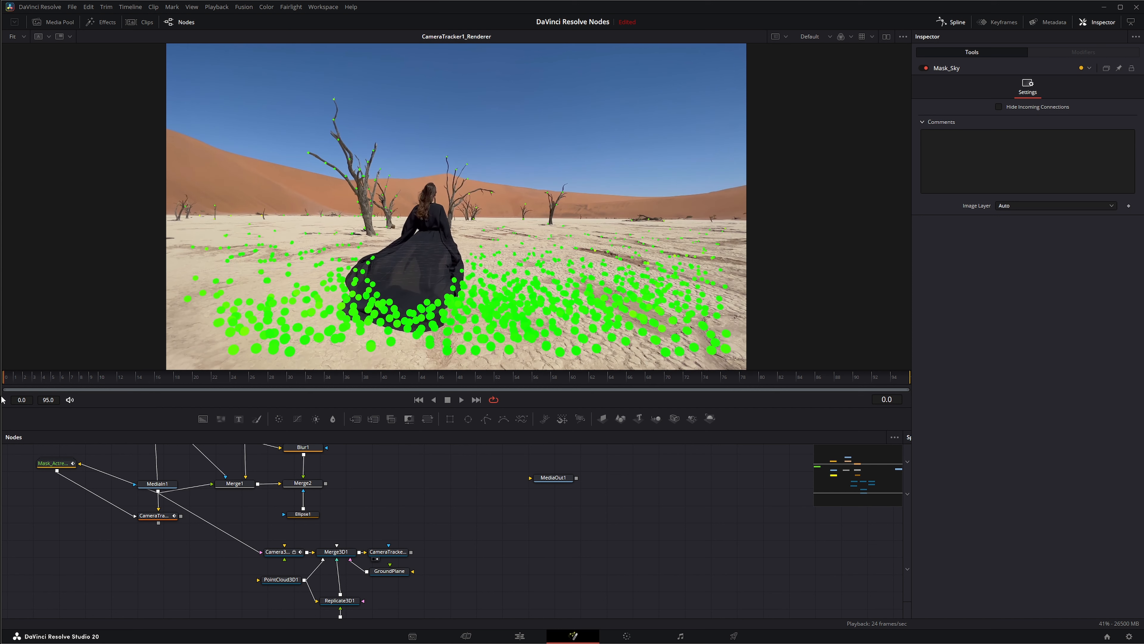
# Step: Show Merge2 in the viewer and play the composite from frame 0 to check the sky replacement
pyautogui.moveTo(309, 485); pyautogui.dragTo(305, 273)
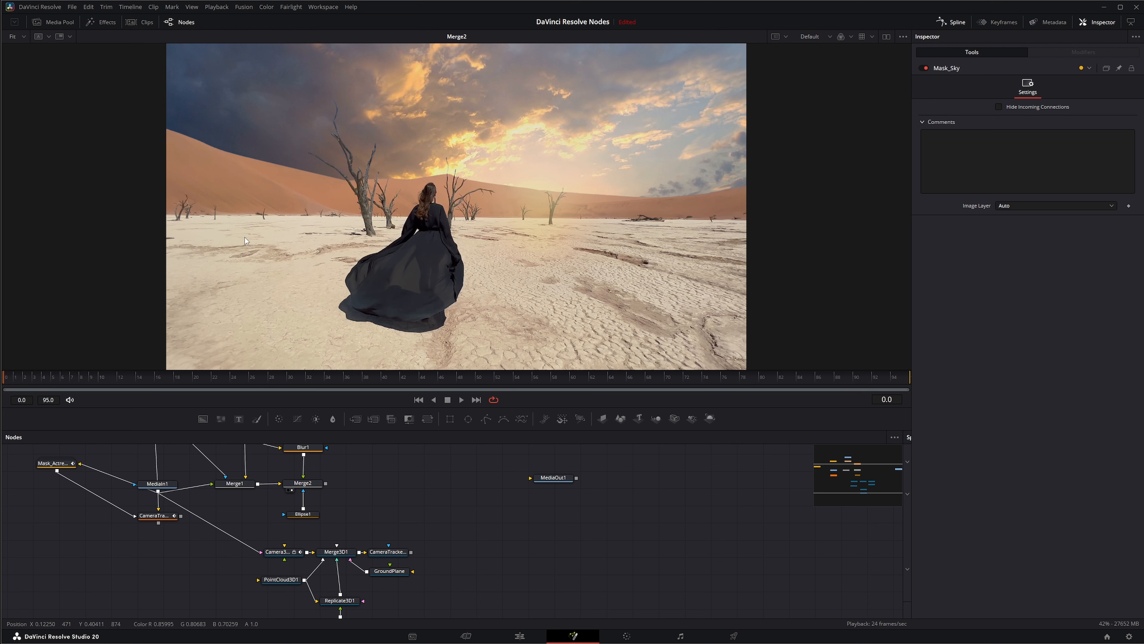
pyautogui.moveTo(12, 379)
pyautogui.mouseDown()
pyautogui.moveTo(45, 377)
pyautogui.moveTo(2, 381)
pyautogui.mouseUp()
pyautogui.click(462, 401)
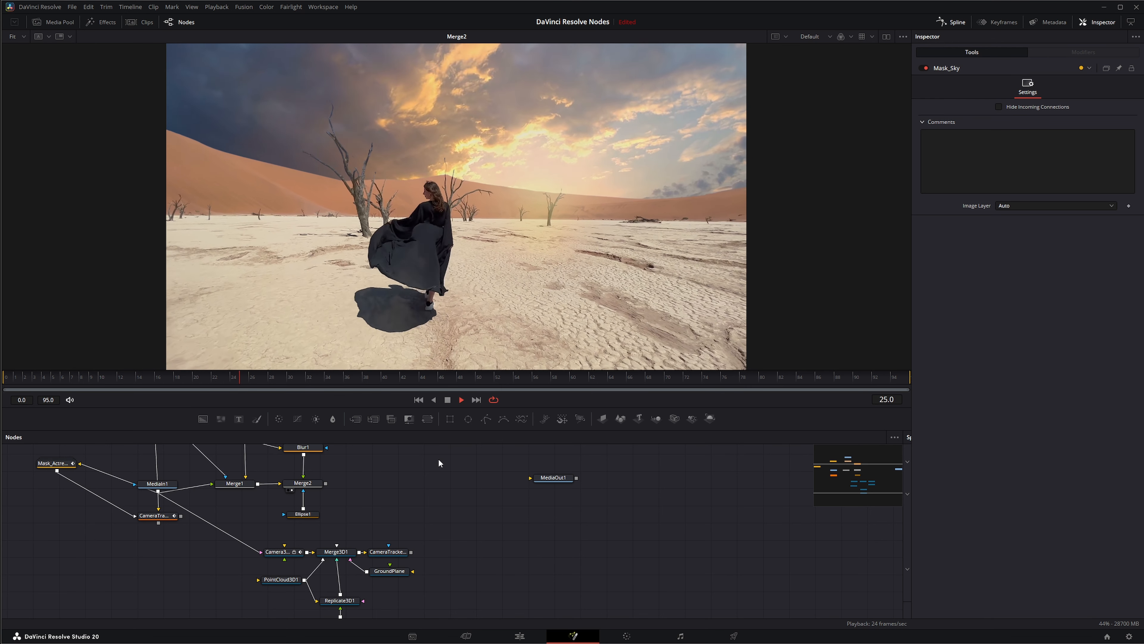
pyautogui.moveTo(365, 383); pyautogui.dragTo(2, 381)
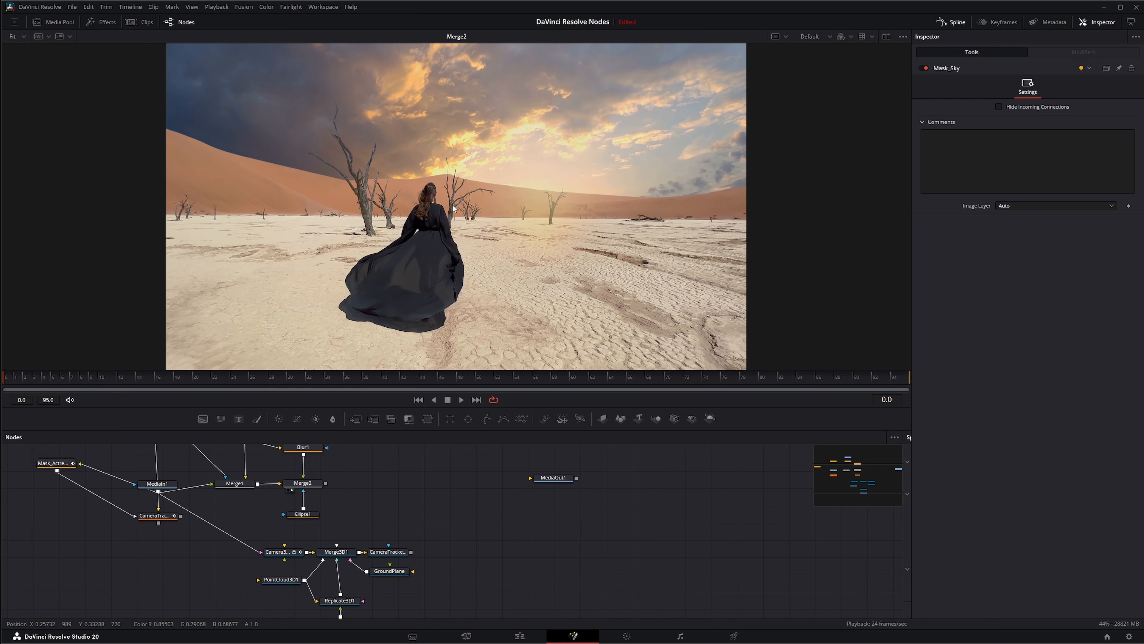
pyautogui.click(462, 400)
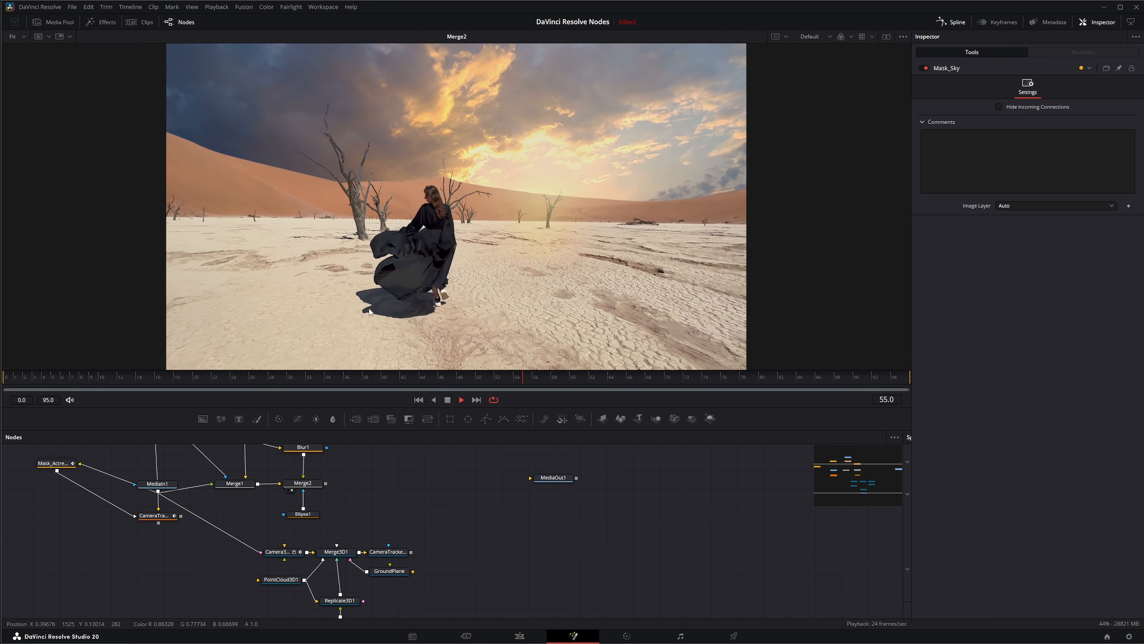
pyautogui.click(462, 400)
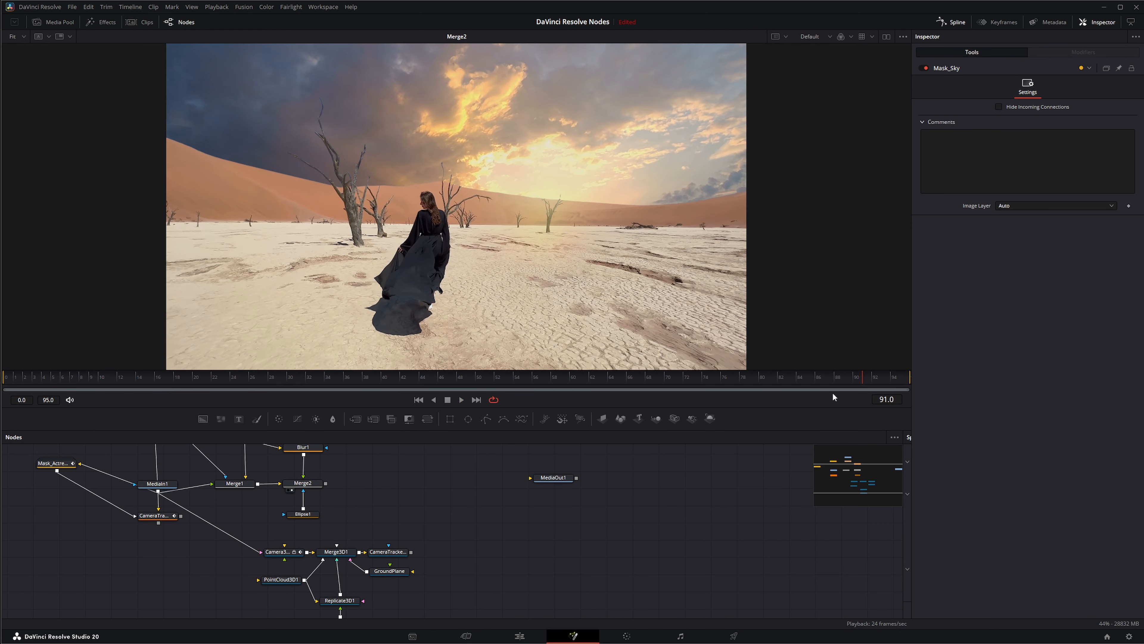
pyautogui.moveTo(862, 382); pyautogui.dragTo(2, 385)
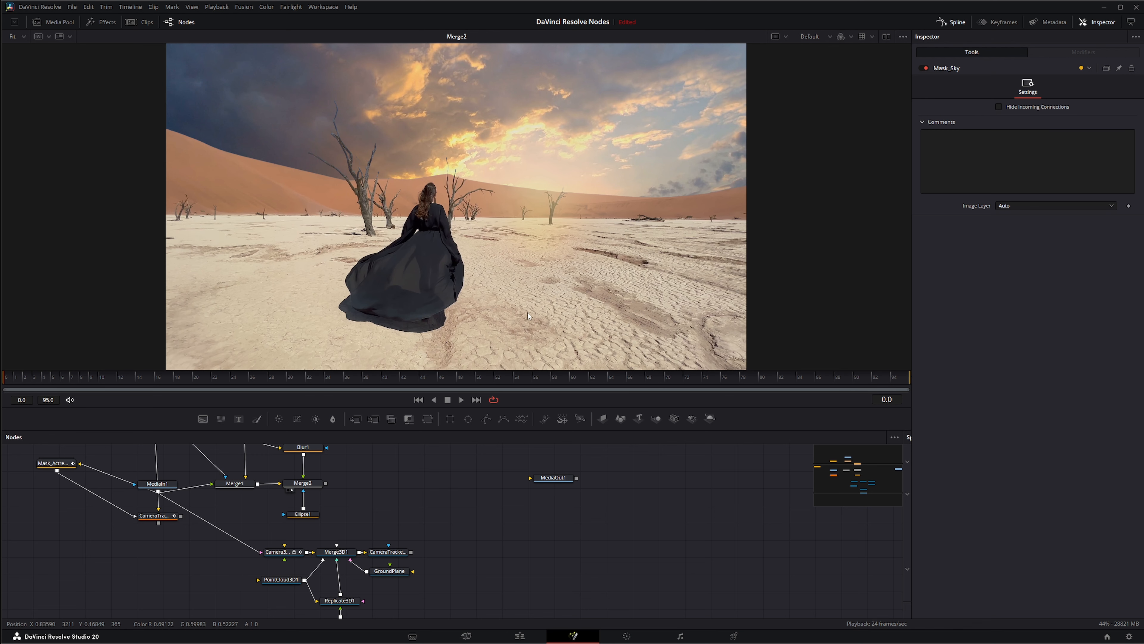
pyautogui.moveTo(6, 381)
pyautogui.mouseDown()
pyautogui.moveTo(651, 383)
pyautogui.moveTo(5, 385)
pyautogui.mouseUp()
pyautogui.moveTo(16, 378)
pyautogui.mouseDown()
pyautogui.moveTo(858, 381)
pyautogui.moveTo(70, 382)
pyautogui.moveTo(2, 396)
pyautogui.mouseUp()
pyautogui.click(461, 399)
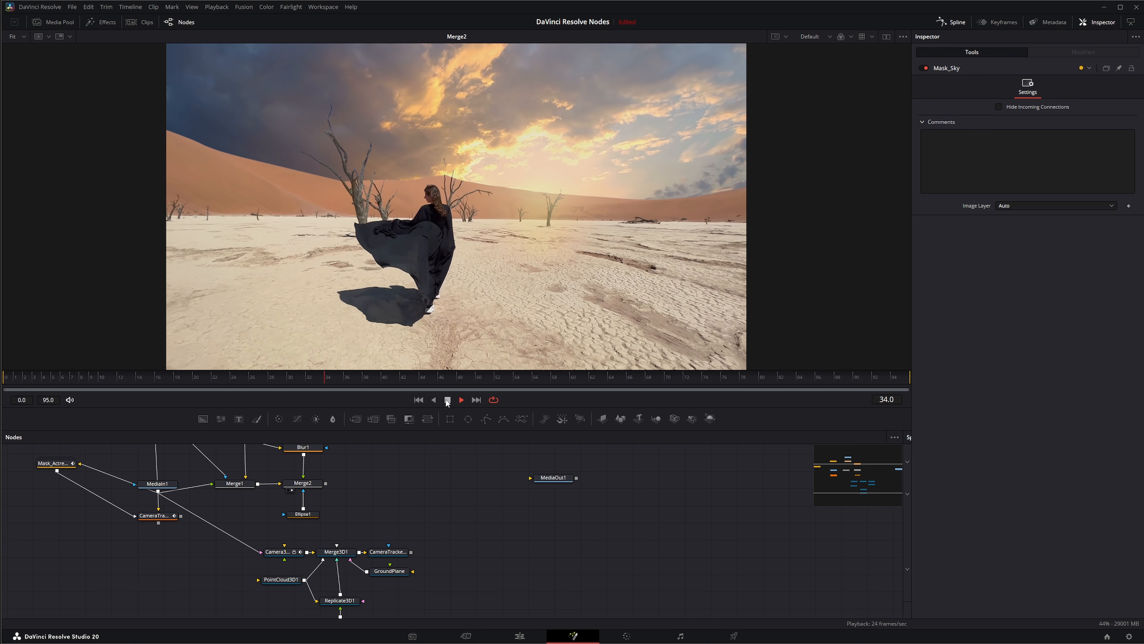
pyautogui.click(446, 401)
pyautogui.click(418, 400)
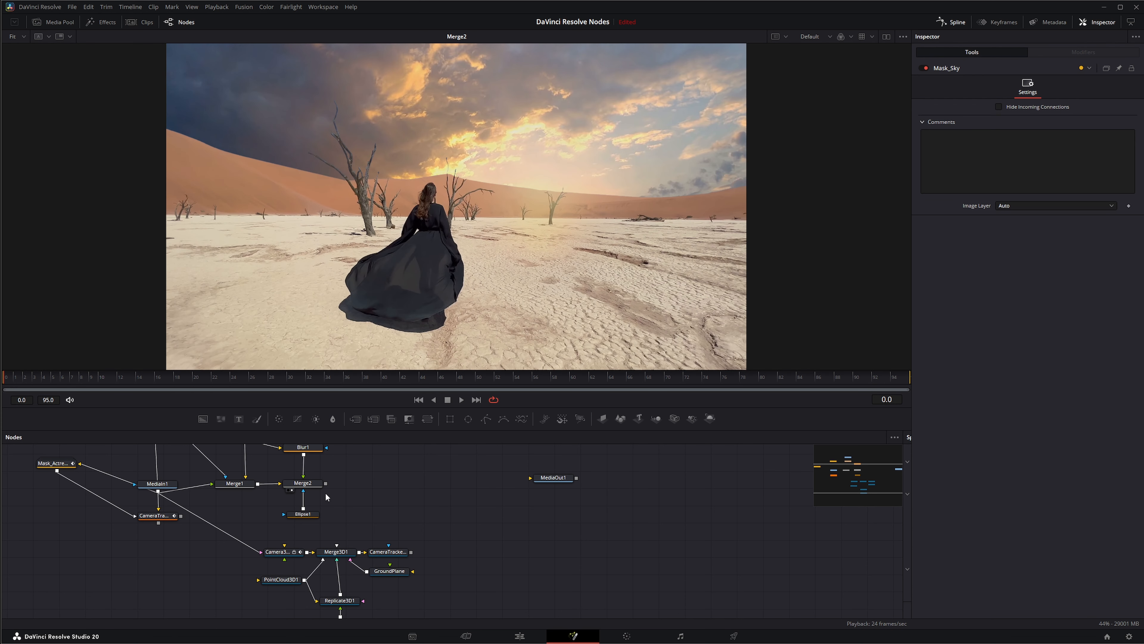
# Step: Add a Saver node fed by Merge2's output, and remove it again
pyautogui.click(315, 486)
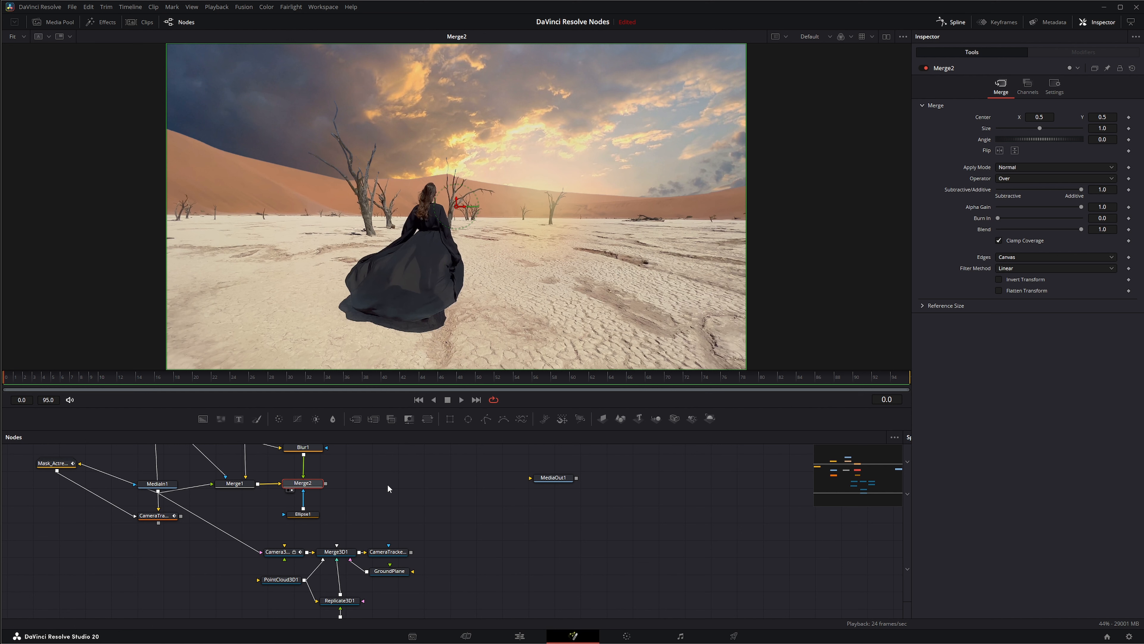
pyautogui.hotkey('shift', 'space')
pyautogui.write('sav')
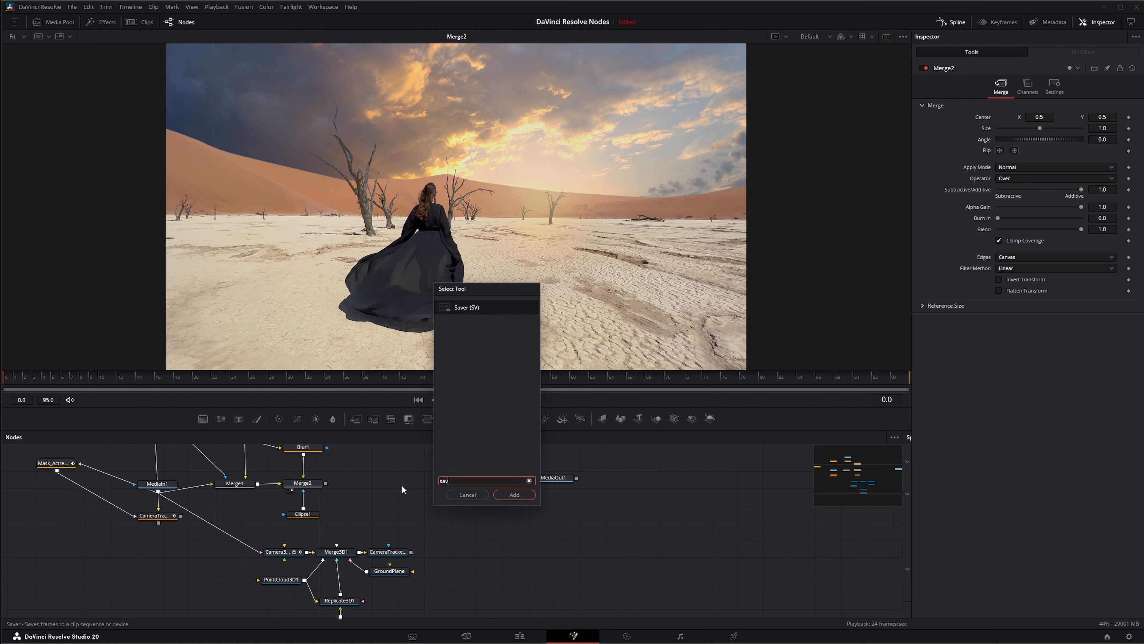
pyautogui.press('Return')
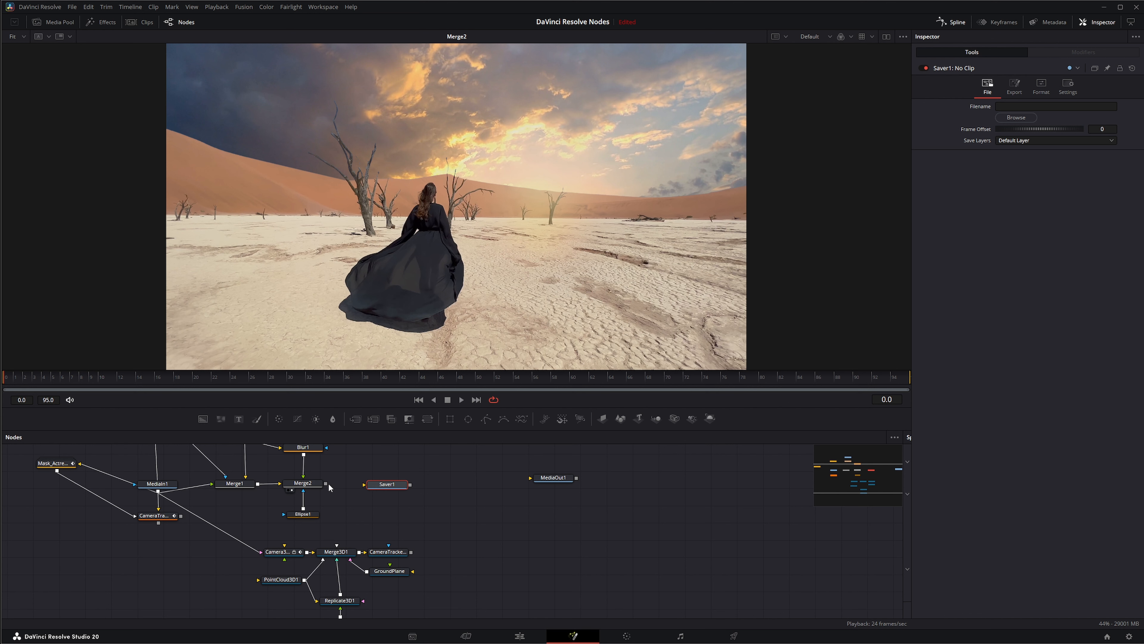
pyautogui.moveTo(325, 483); pyautogui.dragTo(386, 487)
pyautogui.moveTo(353, 469)
pyautogui.mouseDown()
pyautogui.moveTo(437, 497)
pyautogui.moveTo(394, 482)
pyautogui.moveTo(346, 487)
pyautogui.moveTo(349, 468)
pyautogui.mouseUp()
pyautogui.moveTo(355, 454); pyautogui.dragTo(440, 504)
pyautogui.press('Delete')
# Step: Connect Merge2's output to MediaOut1 and check the composite on the Edit and Deliver pages before returning to Fusion
pyautogui.moveTo(325, 485); pyautogui.dragTo(530, 477)
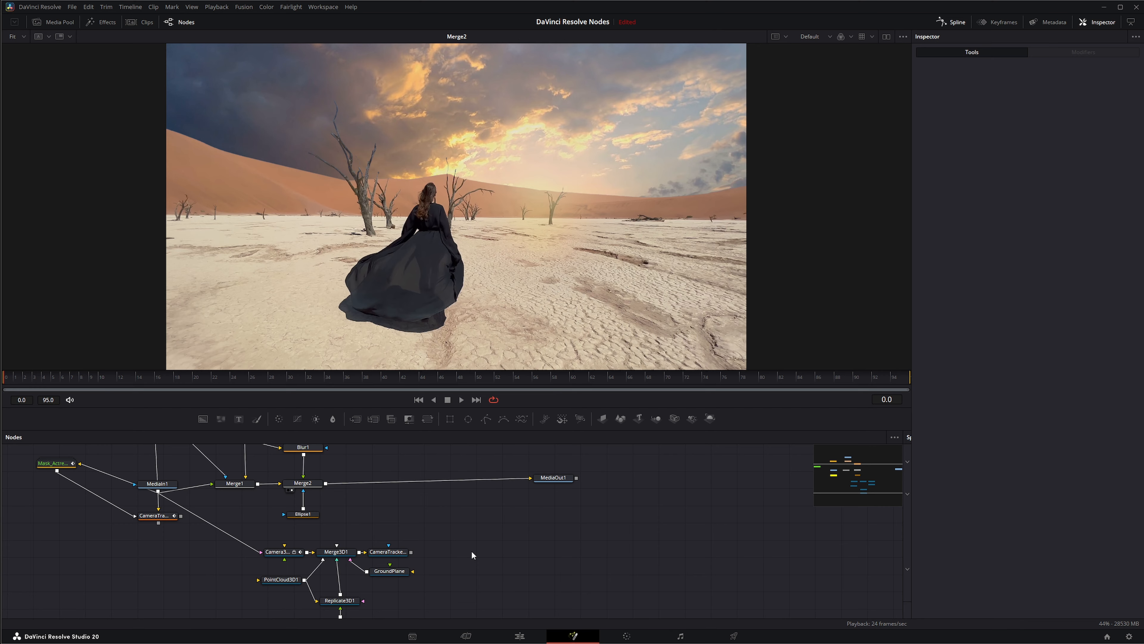
pyautogui.click(520, 635)
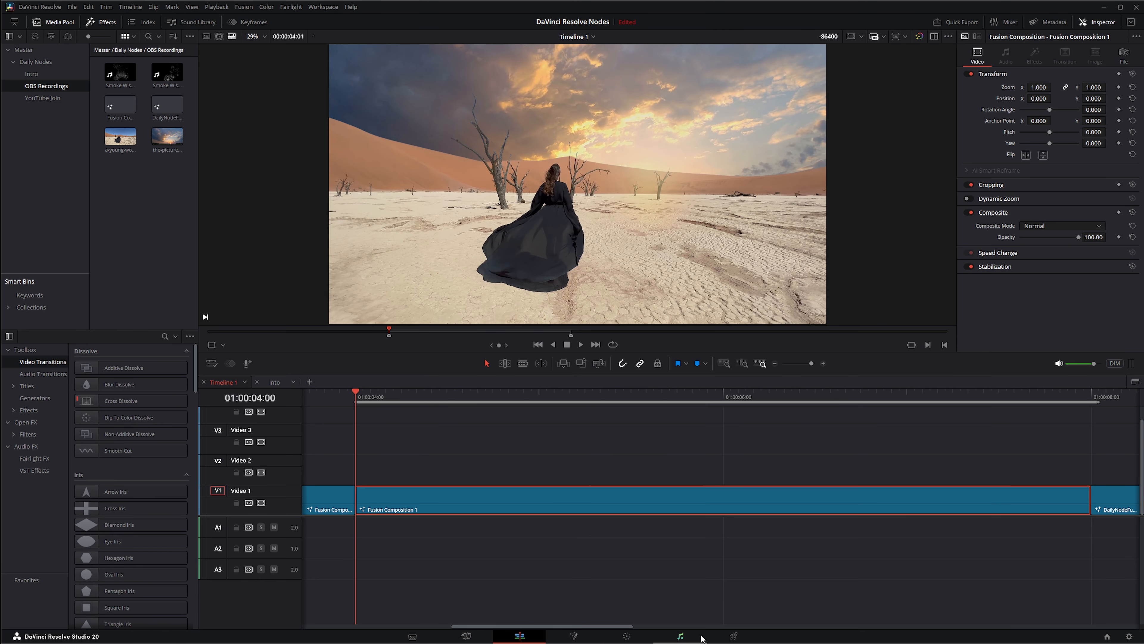
pyautogui.click(733, 636)
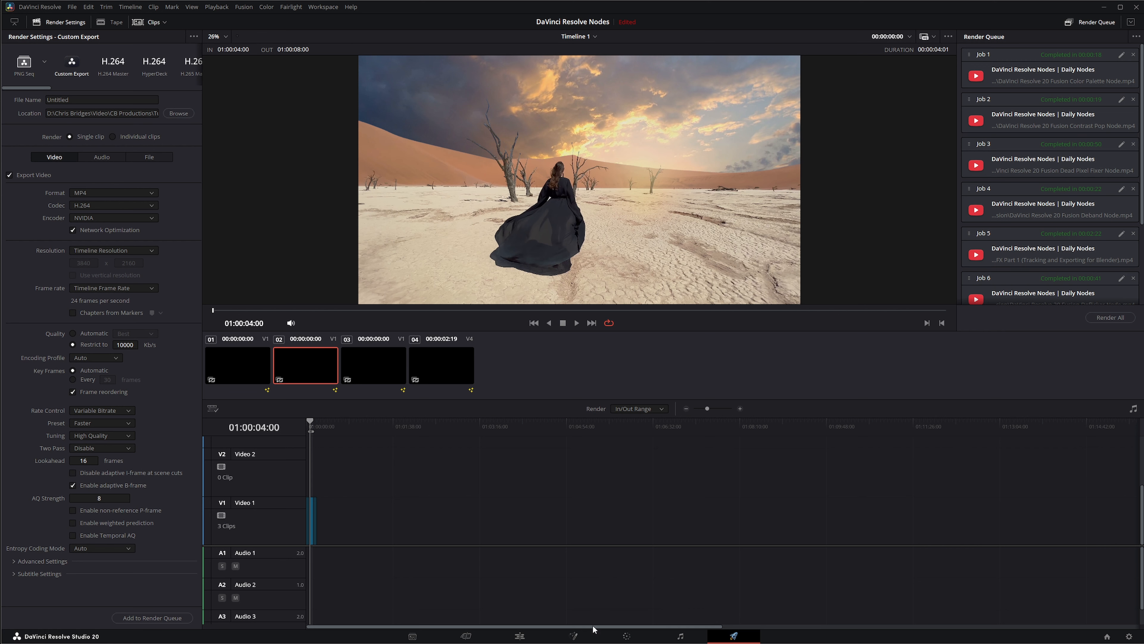
pyautogui.click(573, 636)
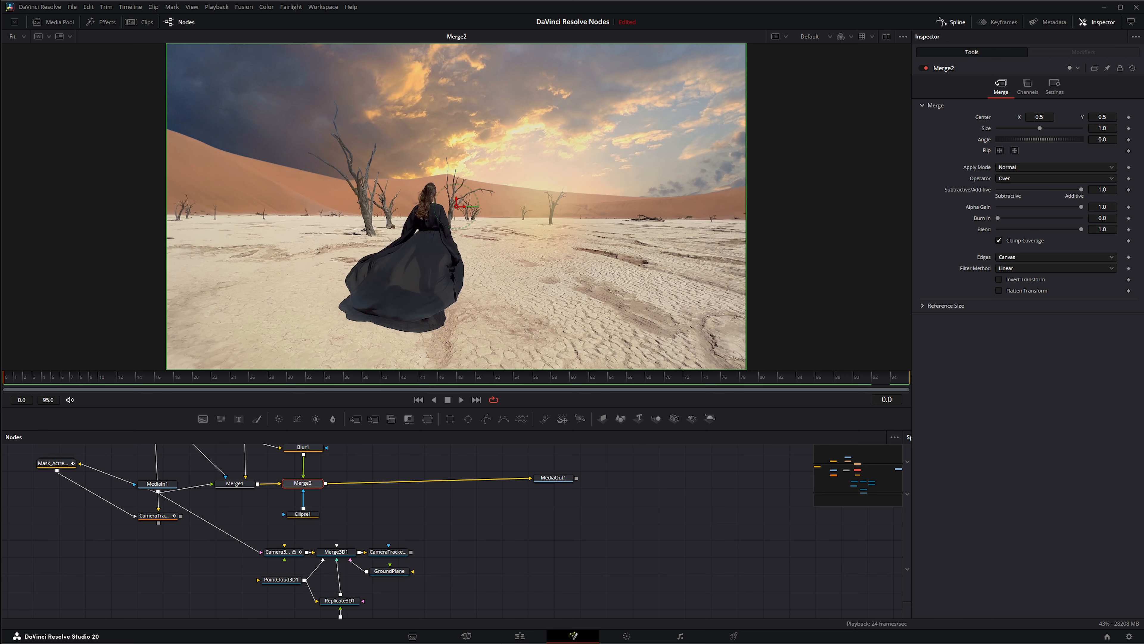
# Step: Switch to Blender and delete the default camera, cube and light
pyautogui.click(430, 635)
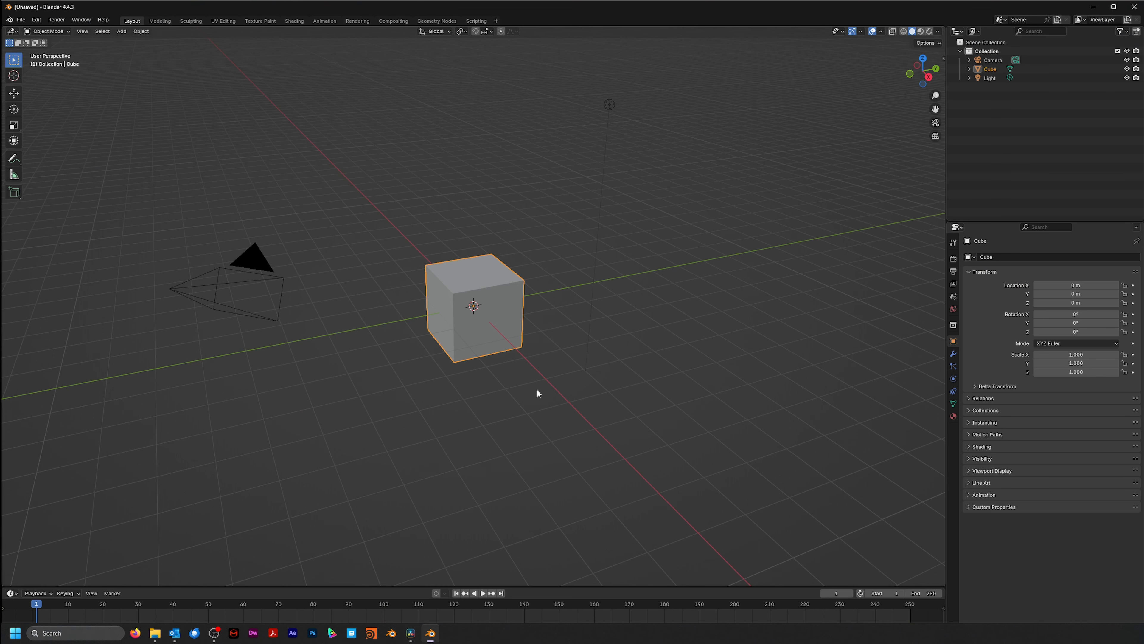
pyautogui.click(372, 113)
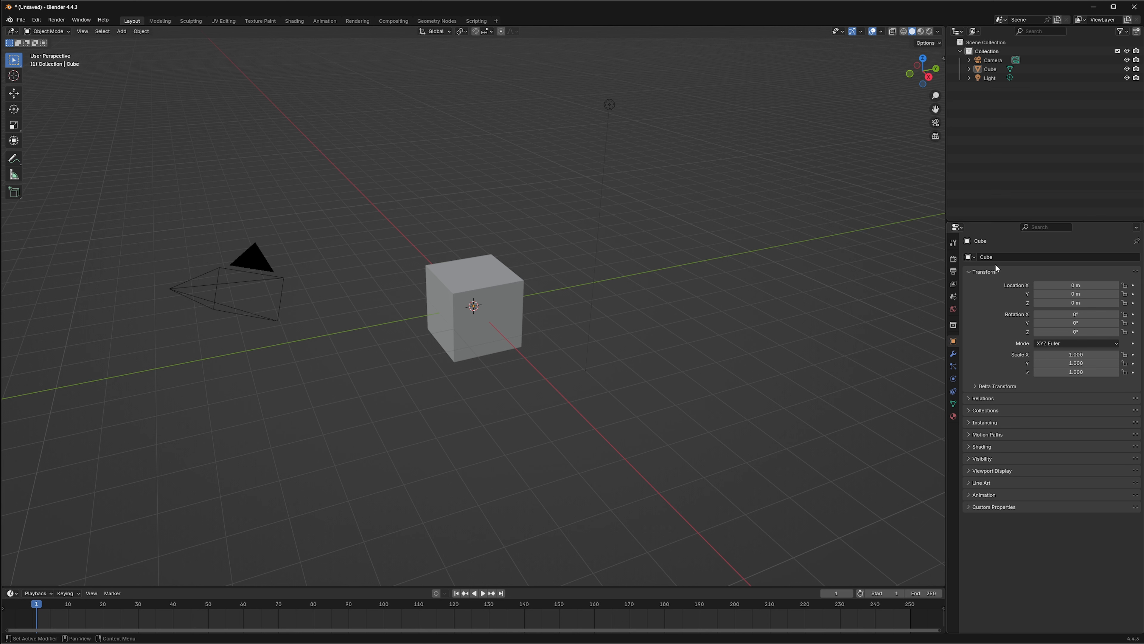
pyautogui.click(954, 259)
pyautogui.click(1063, 260)
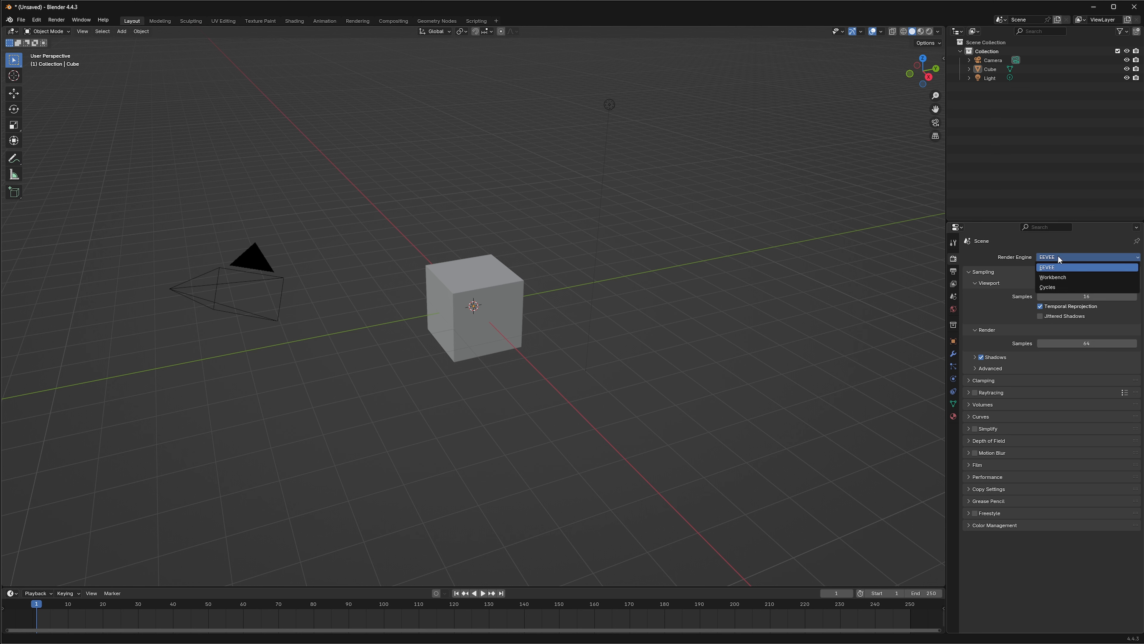
pyautogui.click(1054, 268)
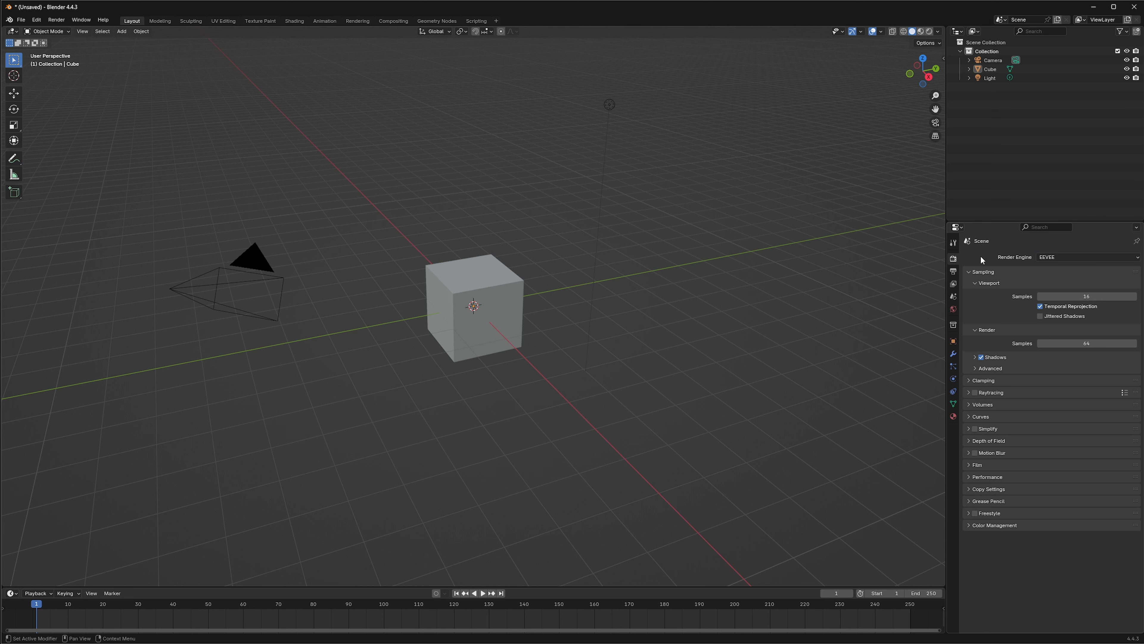
pyautogui.moveTo(110, 55); pyautogui.dragTo(731, 447)
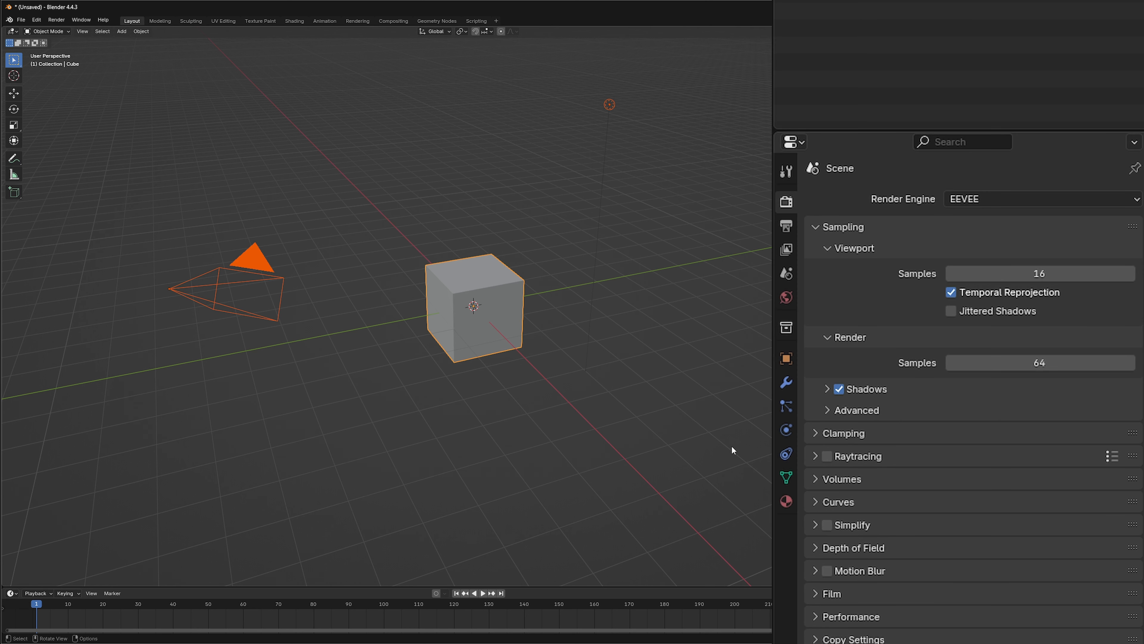
pyautogui.press('Delete')
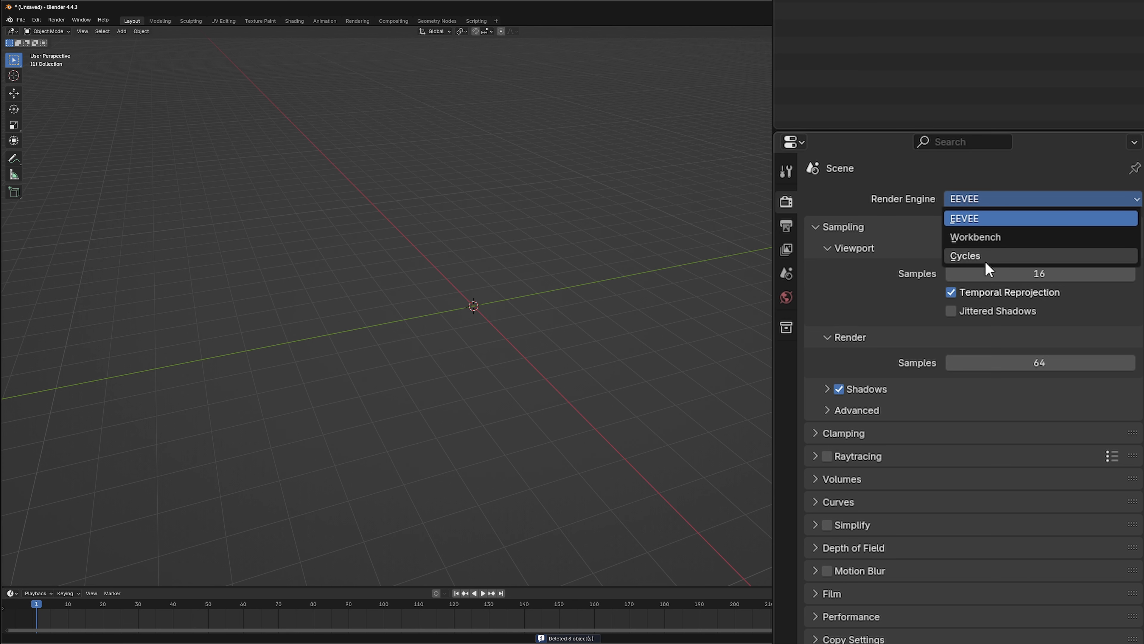
# Step: Set the render engine to Cycles with GPU Compute as the device
pyautogui.click(965, 256)
pyautogui.click(960, 239)
pyautogui.click(989, 281)
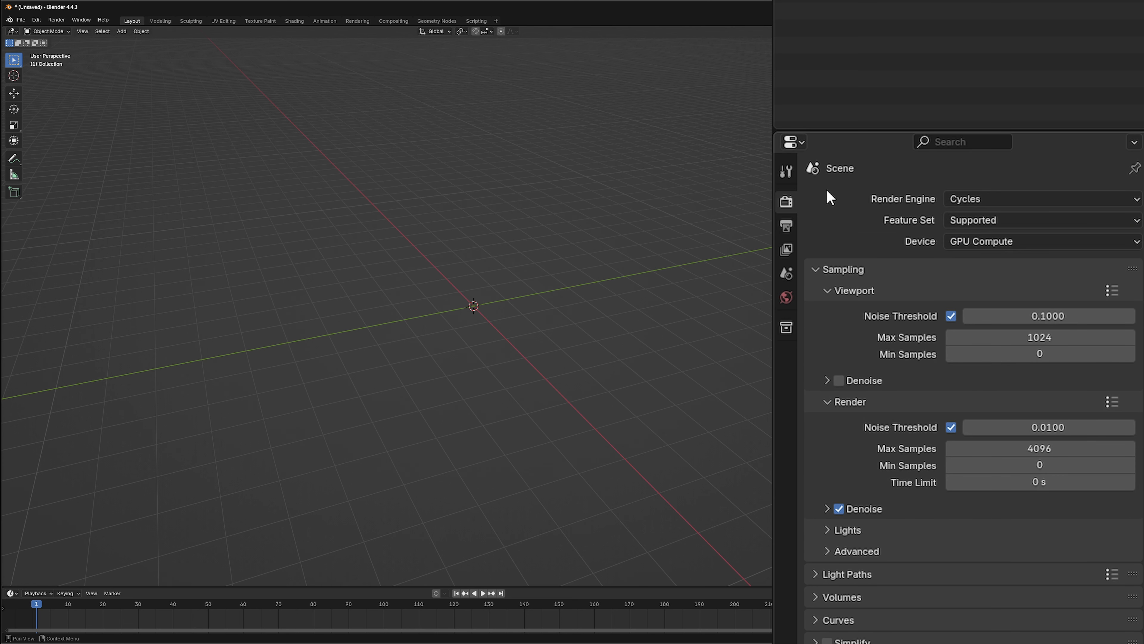
# Step: Set the output resolution to 3840 x 2160 px
pyautogui.click(786, 227)
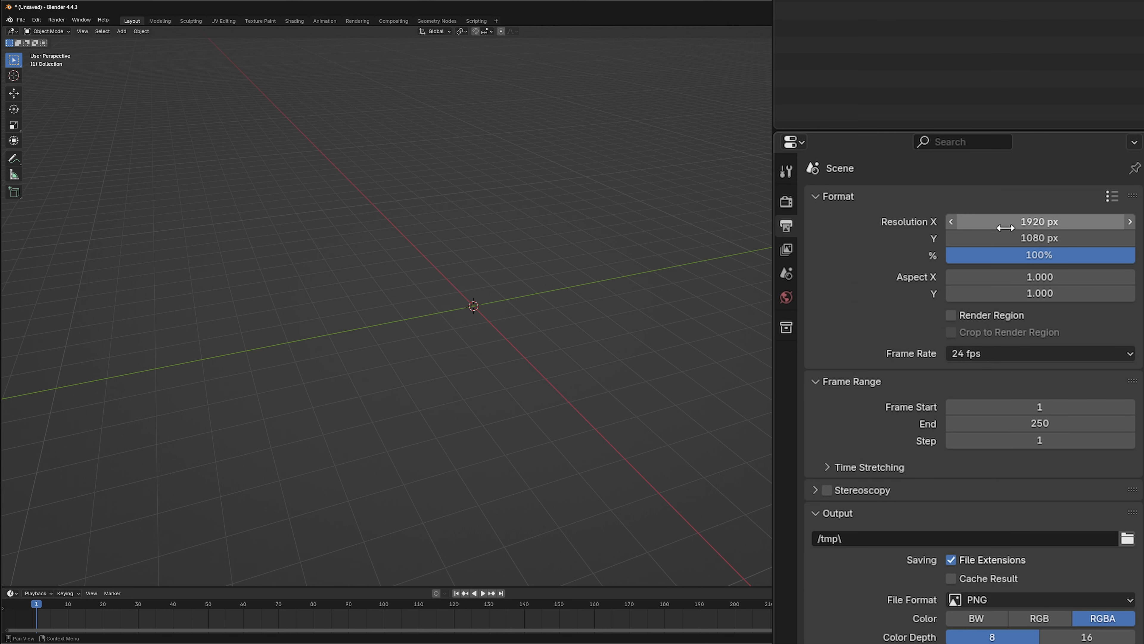
pyautogui.click(1030, 222)
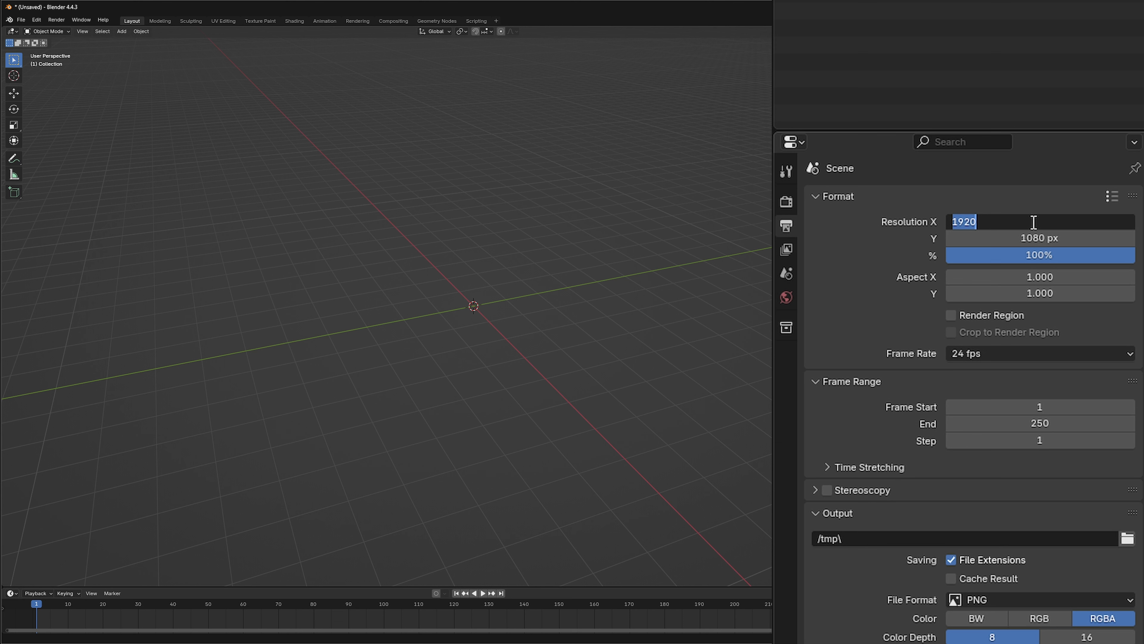
pyautogui.write('3840')
pyautogui.click(1050, 248)
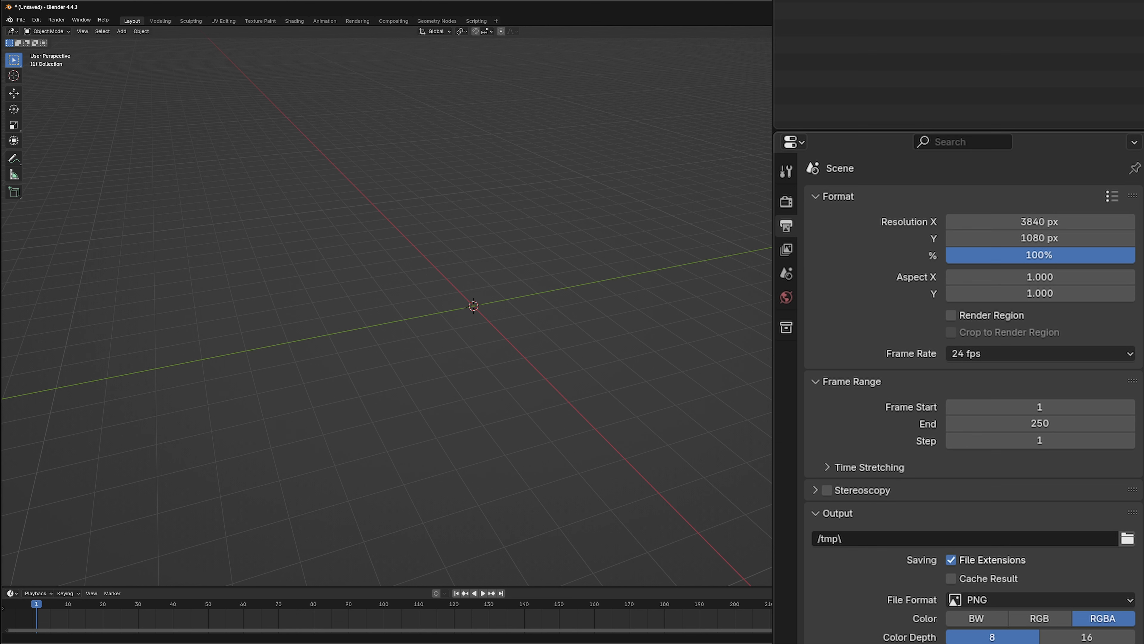
pyautogui.click(1051, 248)
pyautogui.click(1038, 241)
pyautogui.click(1031, 239)
pyautogui.write('2160')
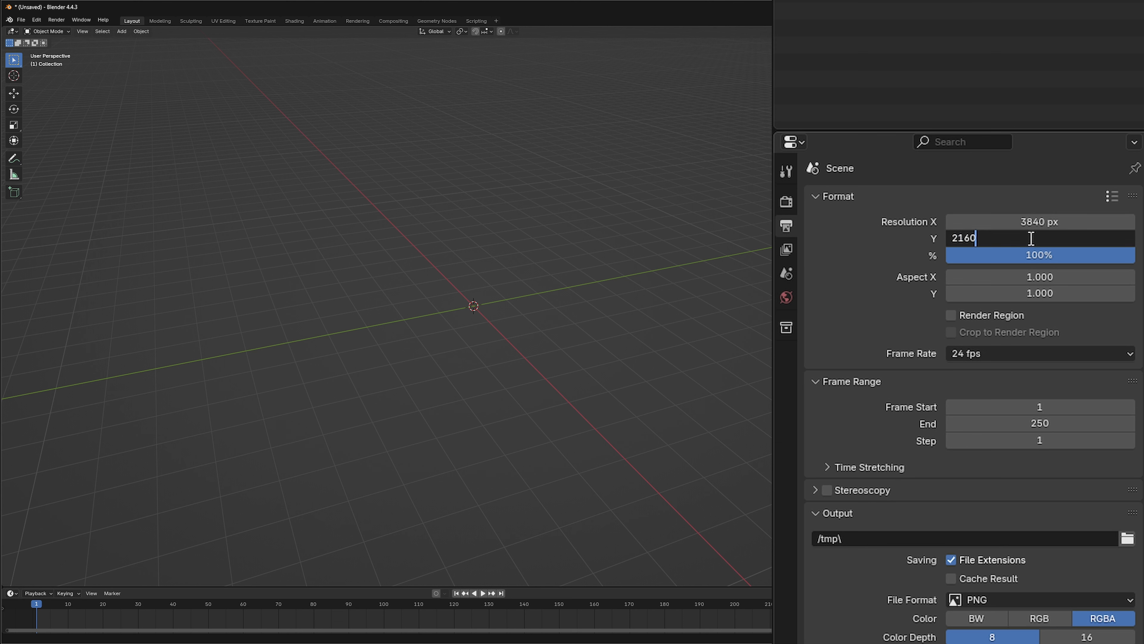
pyautogui.press('Return')
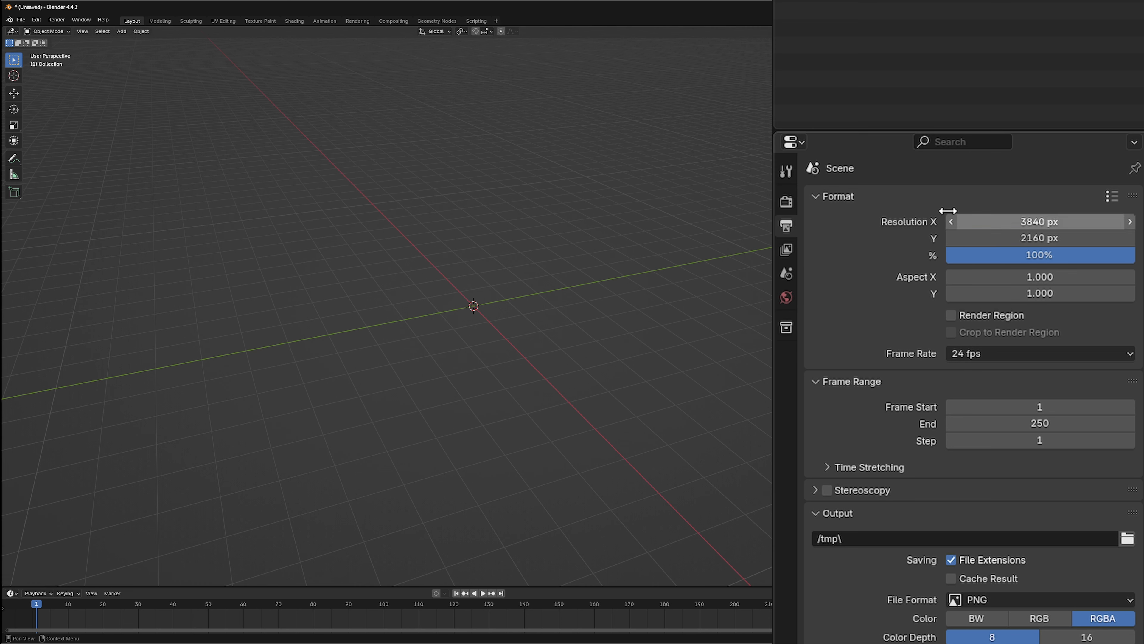
# Step: Set the frame range's end frame to 96 in the output settings
pyautogui.click(787, 203)
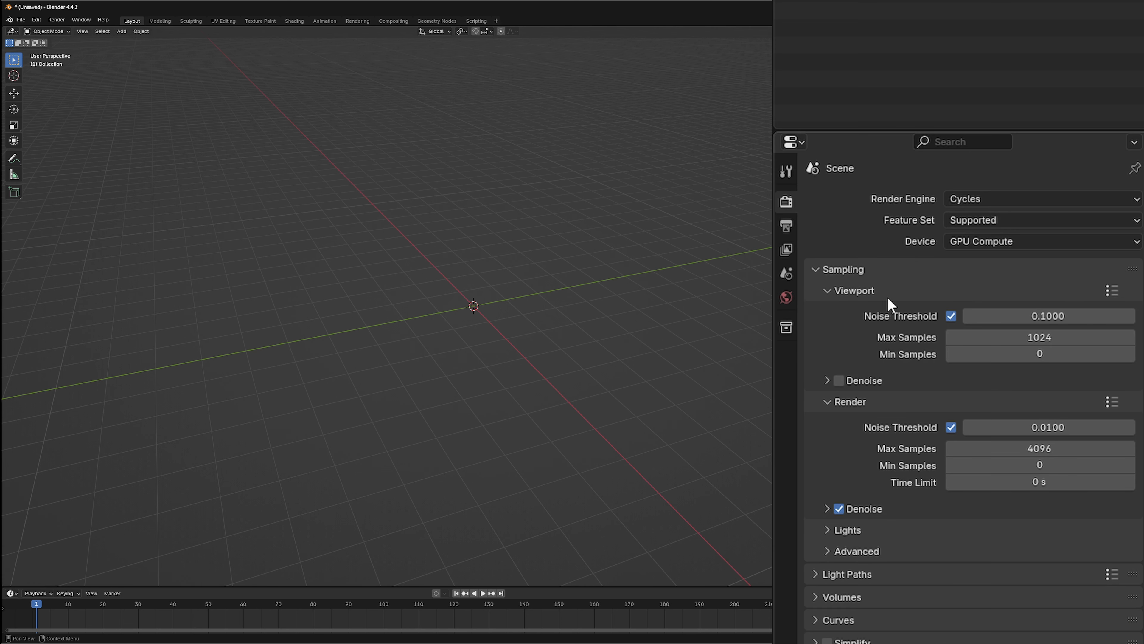
pyautogui.click(786, 226)
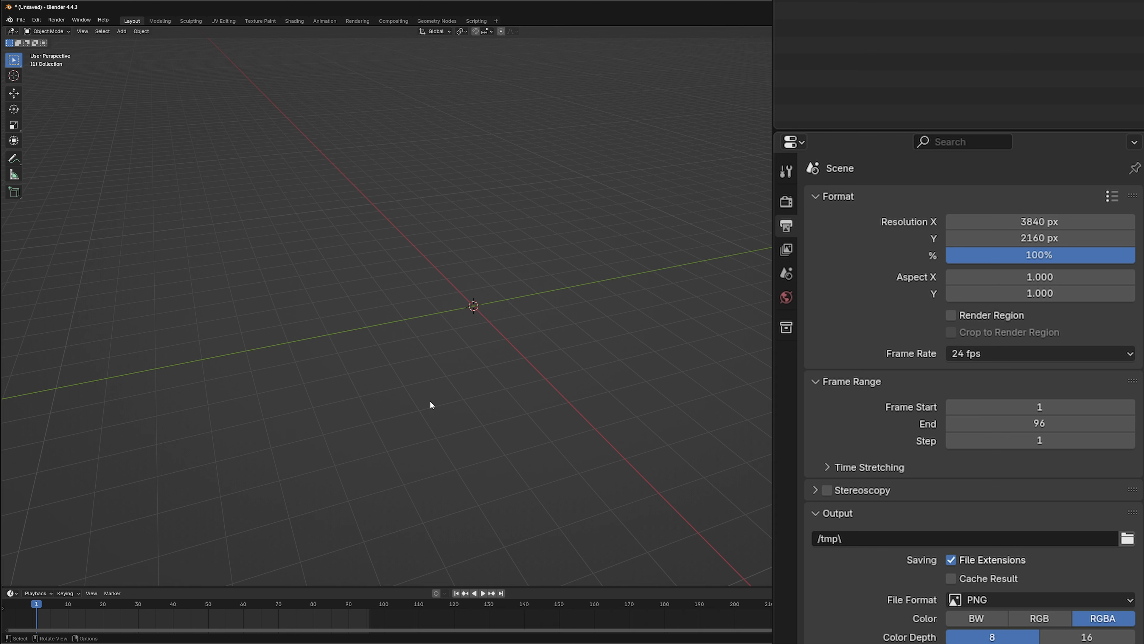
pyautogui.press('Delete')
# Step: Start an FBX import and select Desert_Scene01.3ds.fbx from the Tutorials\Exported\DesertScene folder
pyautogui.click(21, 19)
pyautogui.moveTo(52, 154)
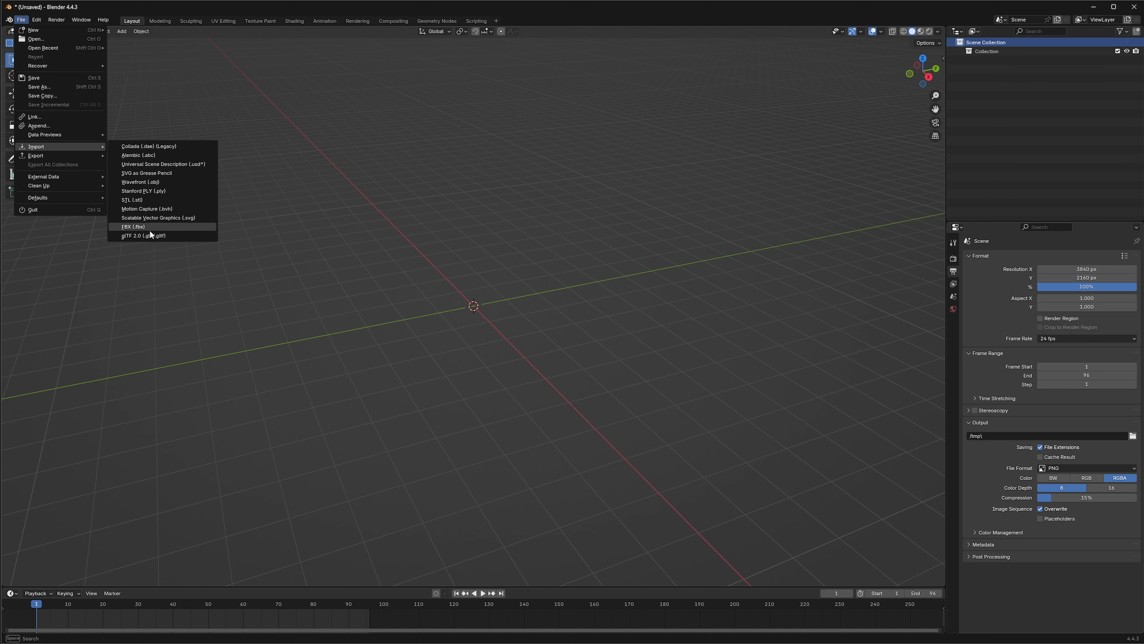
pyautogui.click(143, 226)
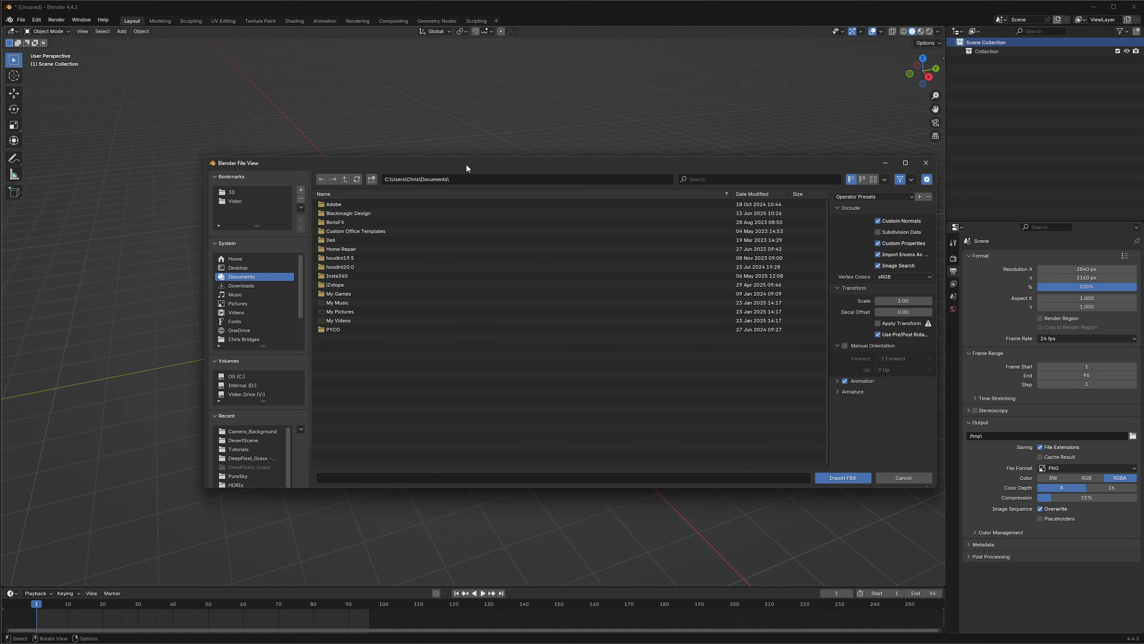
pyautogui.moveTo(466, 164); pyautogui.dragTo(392, 123)
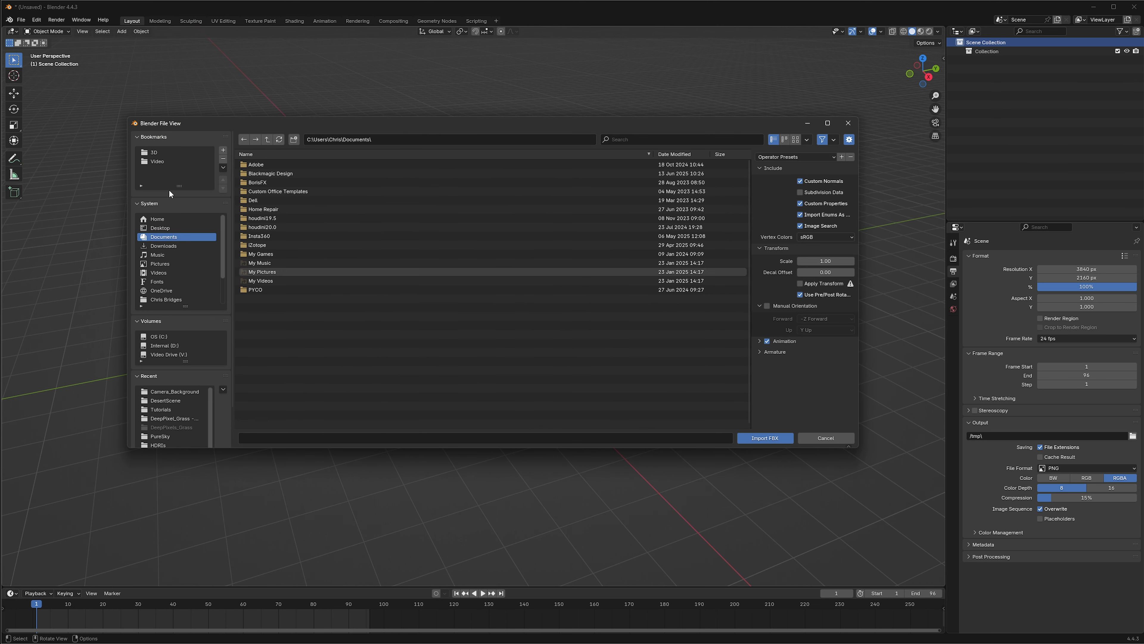
pyautogui.click(150, 153)
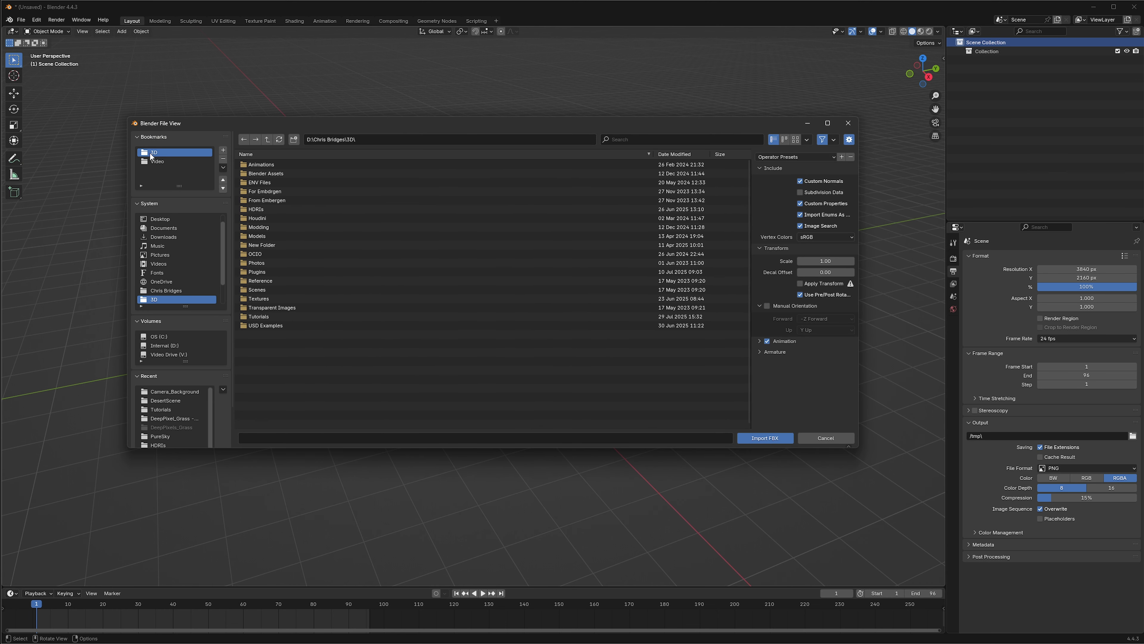
pyautogui.click(260, 315)
pyautogui.click(270, 163)
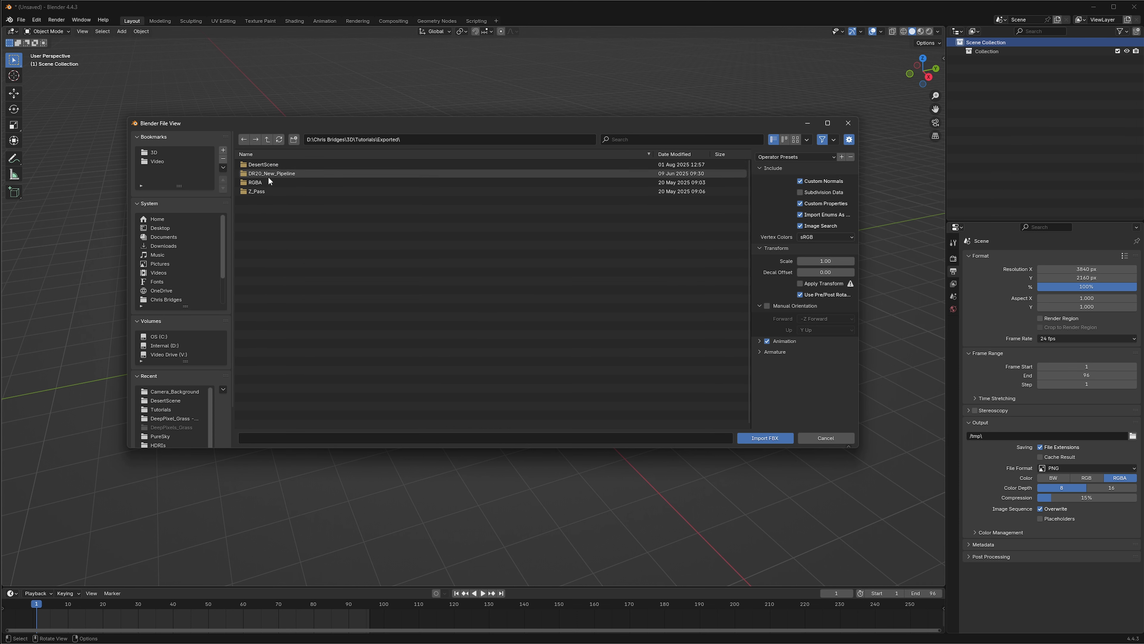
pyautogui.click(270, 164)
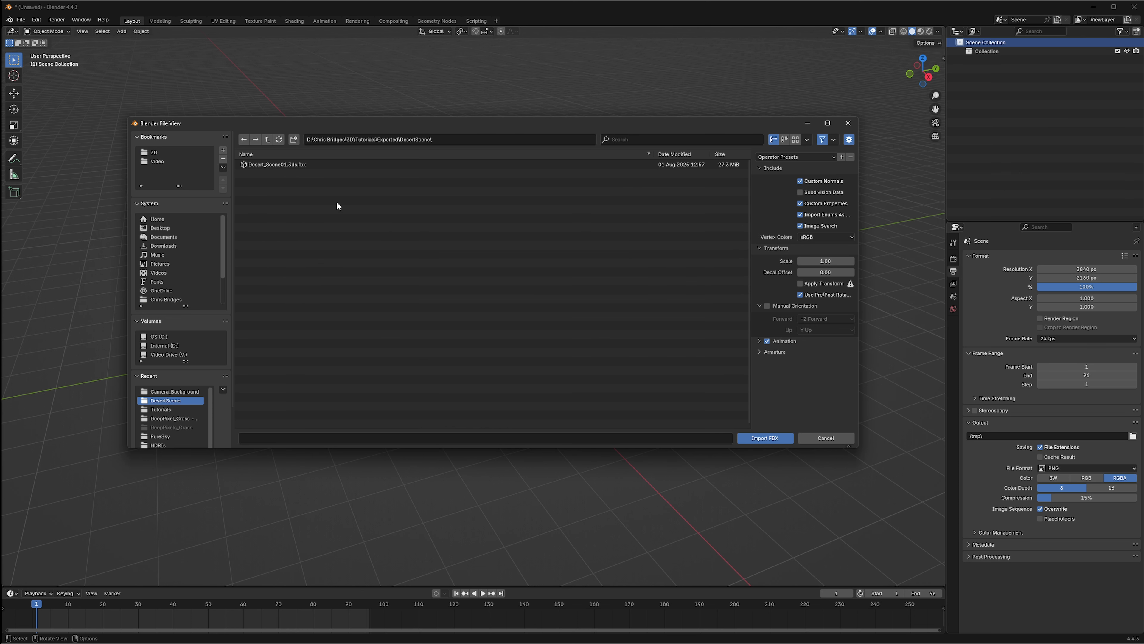
pyautogui.click(272, 164)
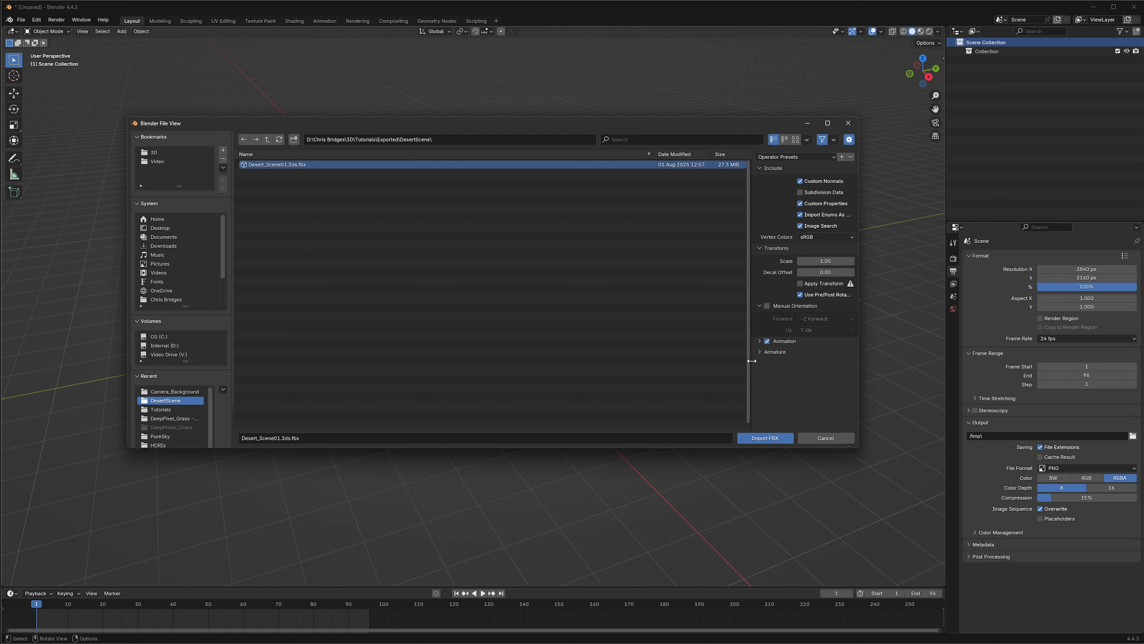
# Step: Set the FBX import scale to 100 and import the scene
pyautogui.moveTo(752, 356); pyautogui.dragTo(557, 361)
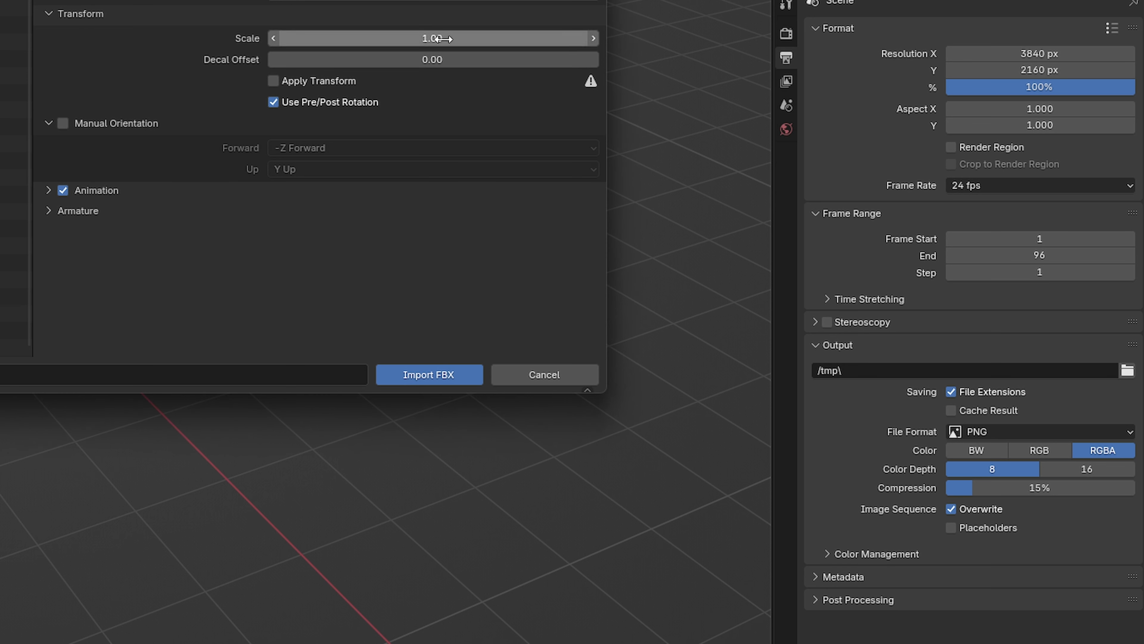
pyautogui.click(460, 38)
pyautogui.write('10')
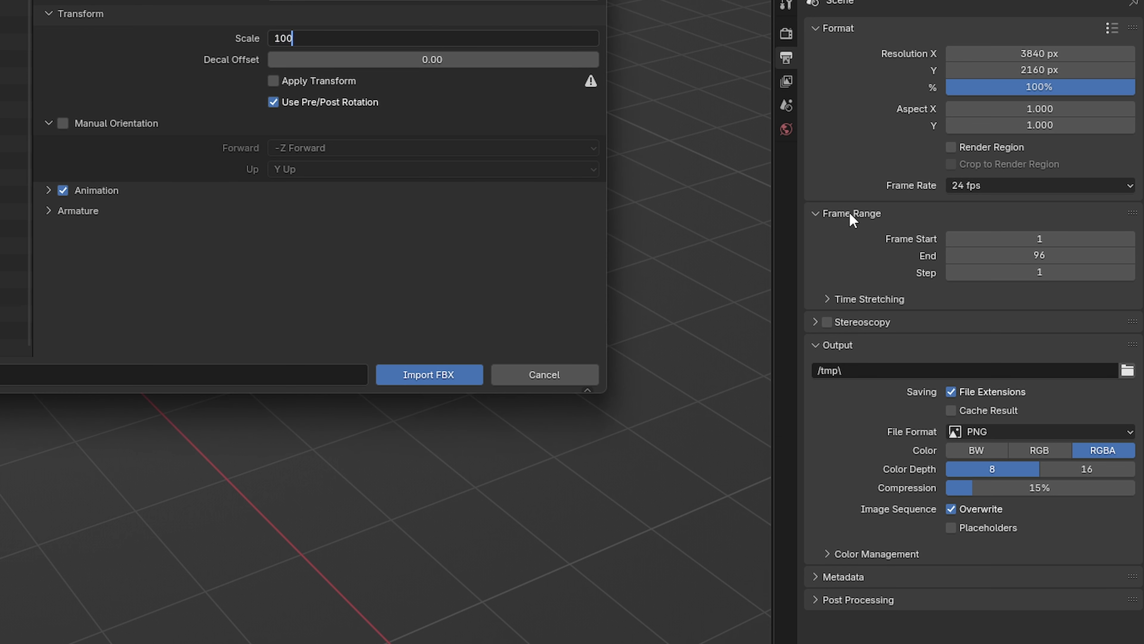
pyautogui.press('Return')
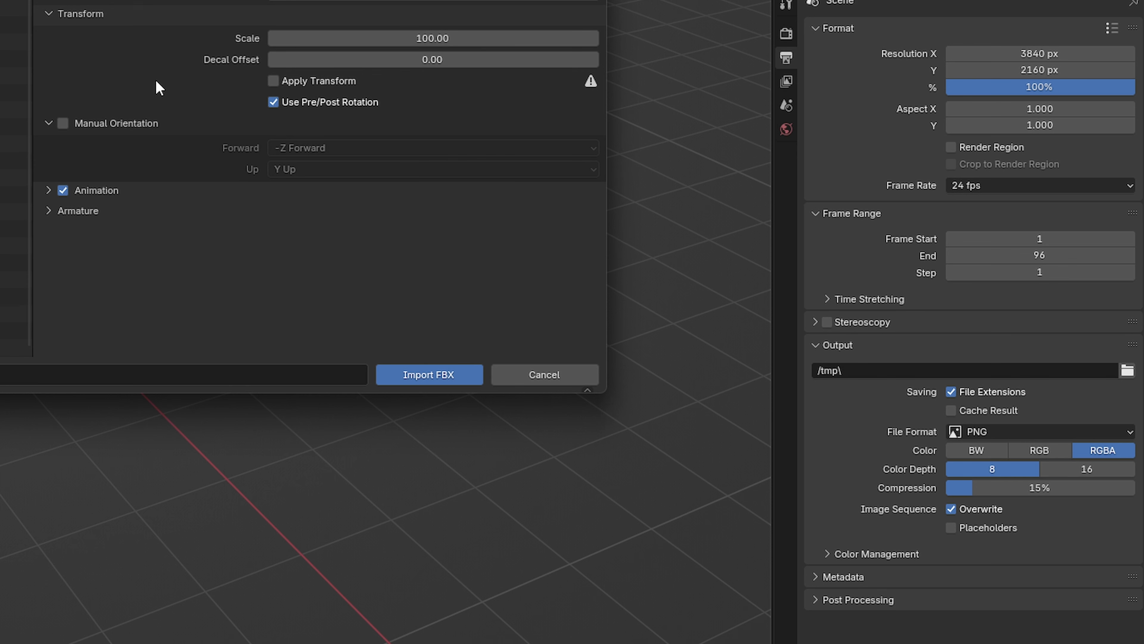
pyautogui.click(429, 375)
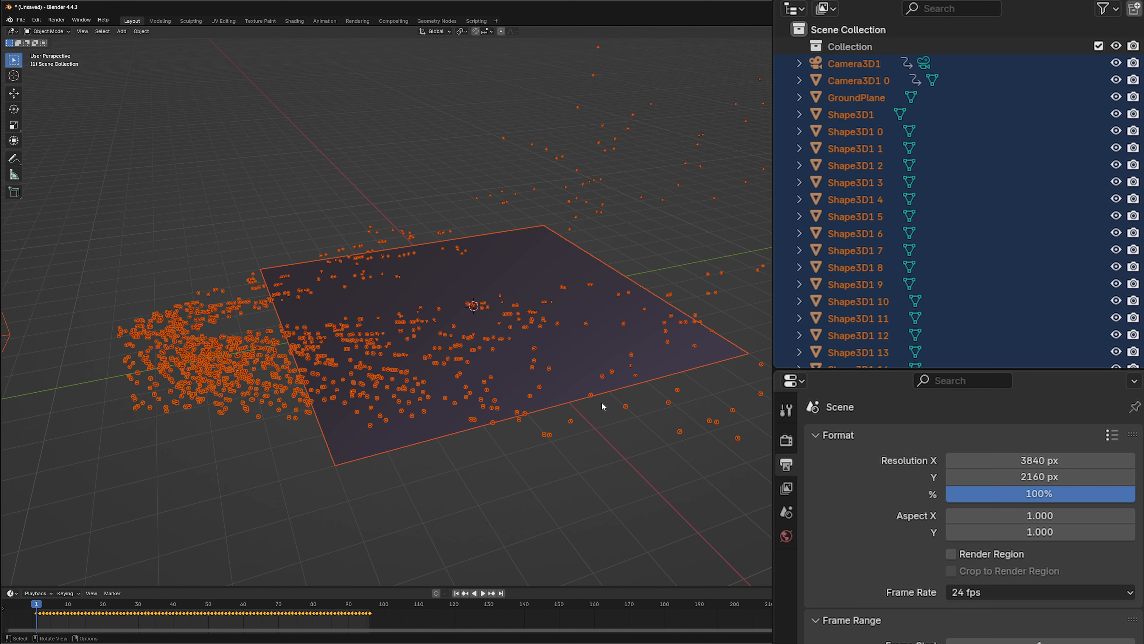
# Step: Delete the imported GroundPlane object beneath the tracking points
pyautogui.scroll(-6, 601, 401)
pyautogui.moveTo(599, 409); pyautogui.dragTo(587, 361, button='middle')
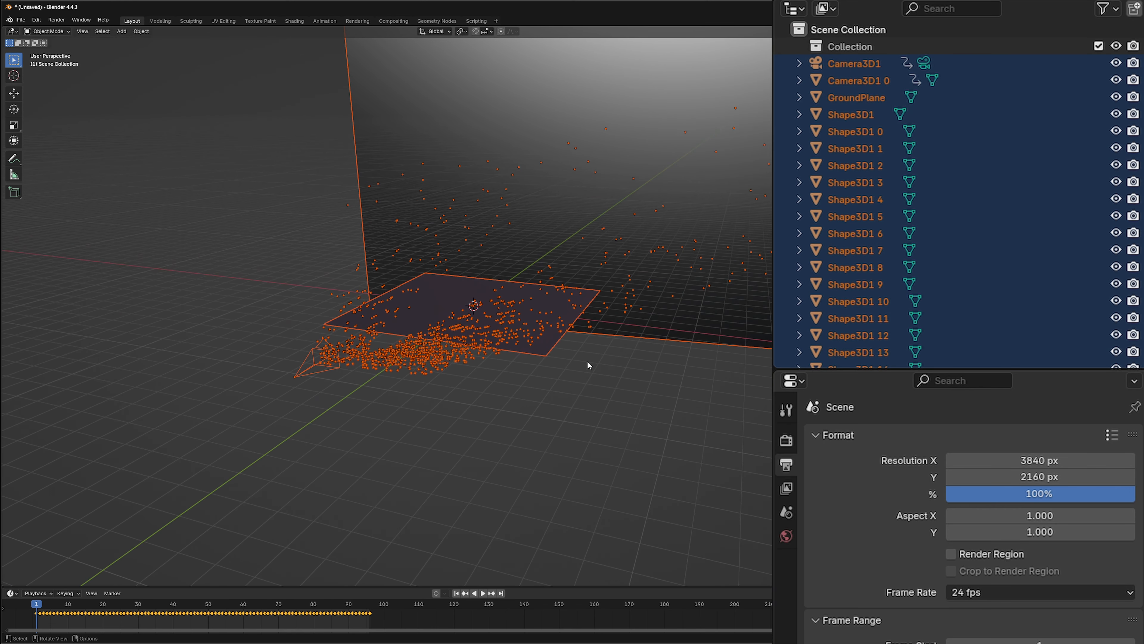
pyautogui.click(363, 99)
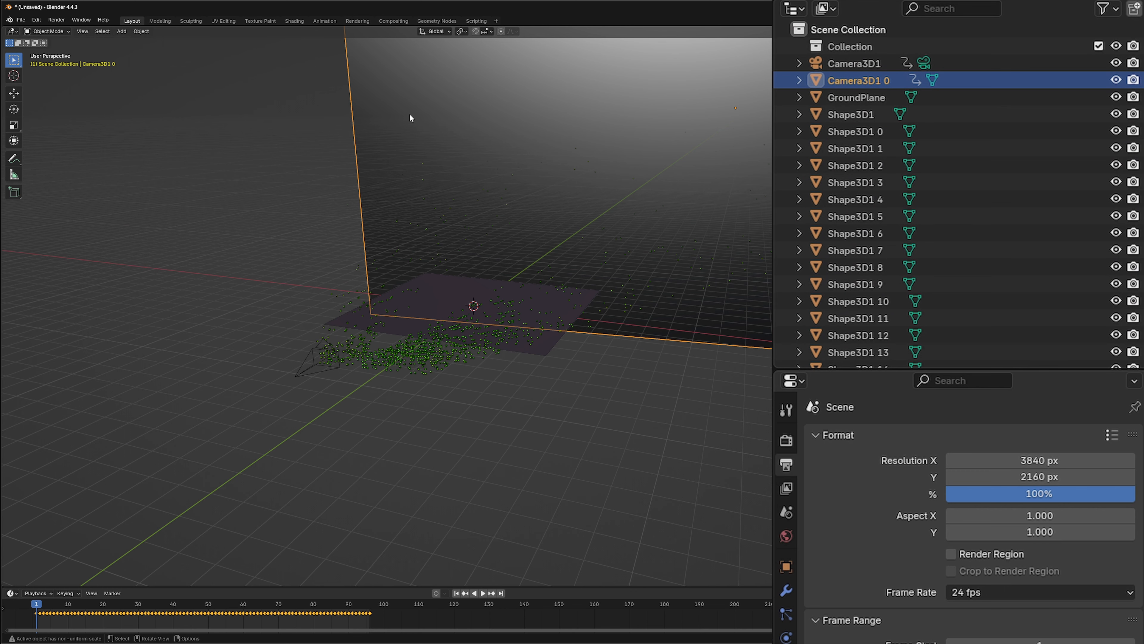
pyautogui.moveTo(587, 401); pyautogui.dragTo(479, 385, button='middle')
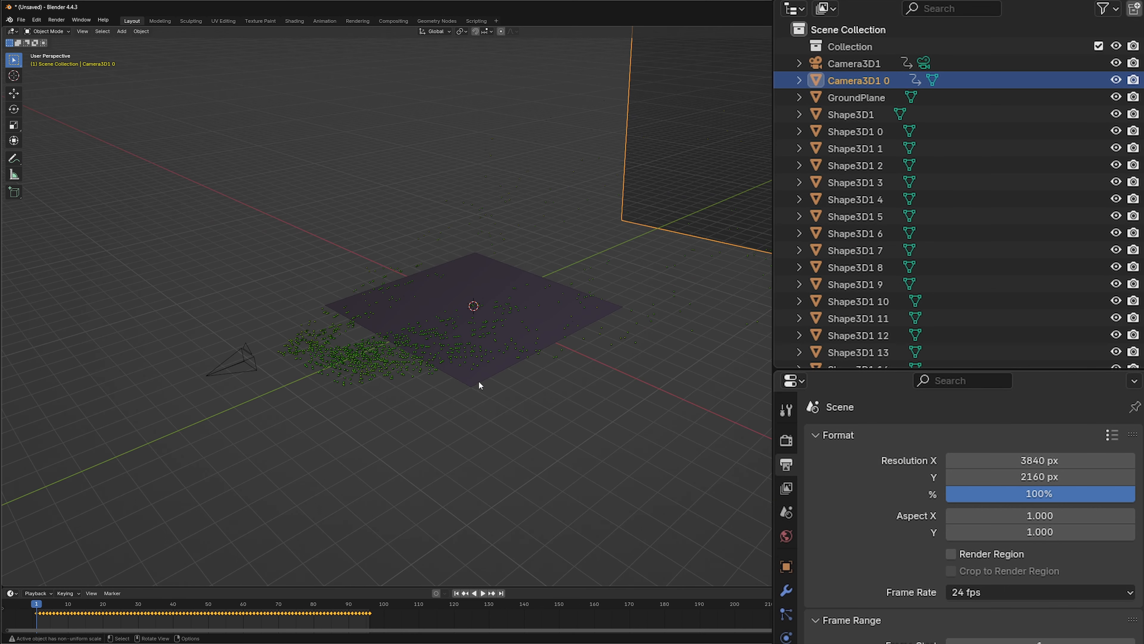
pyautogui.click(472, 377)
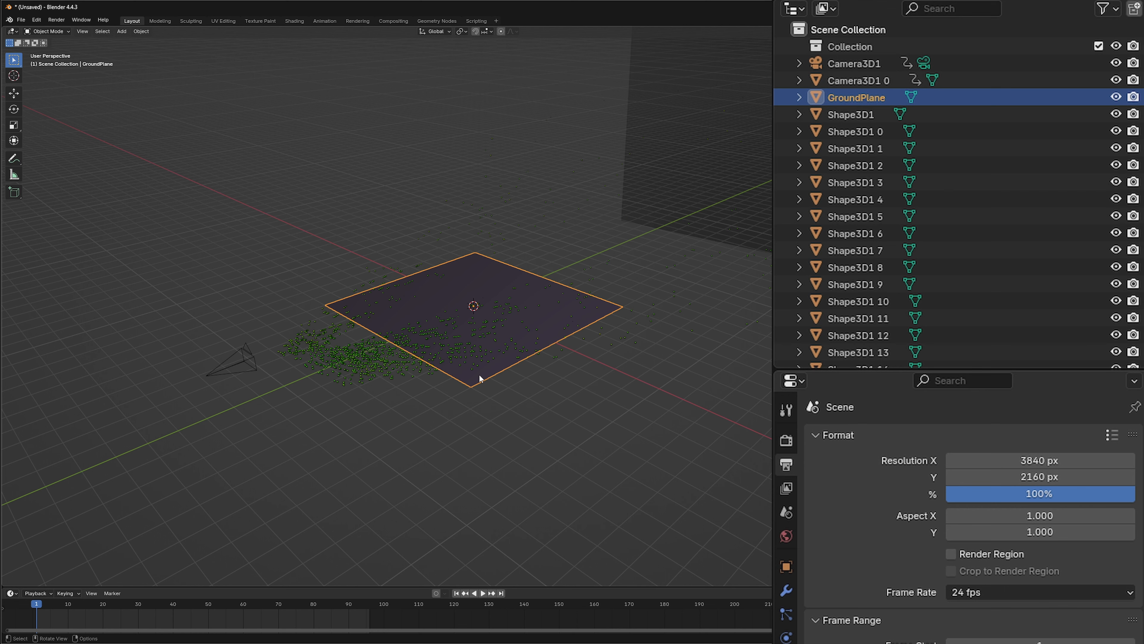
pyautogui.press('Delete')
# Step: Hide the large Camera3D1 0 image plane in the viewport and disable it in renders
pyautogui.moveTo(560, 421); pyautogui.dragTo(535, 384, button='middle')
pyautogui.click(229, 86)
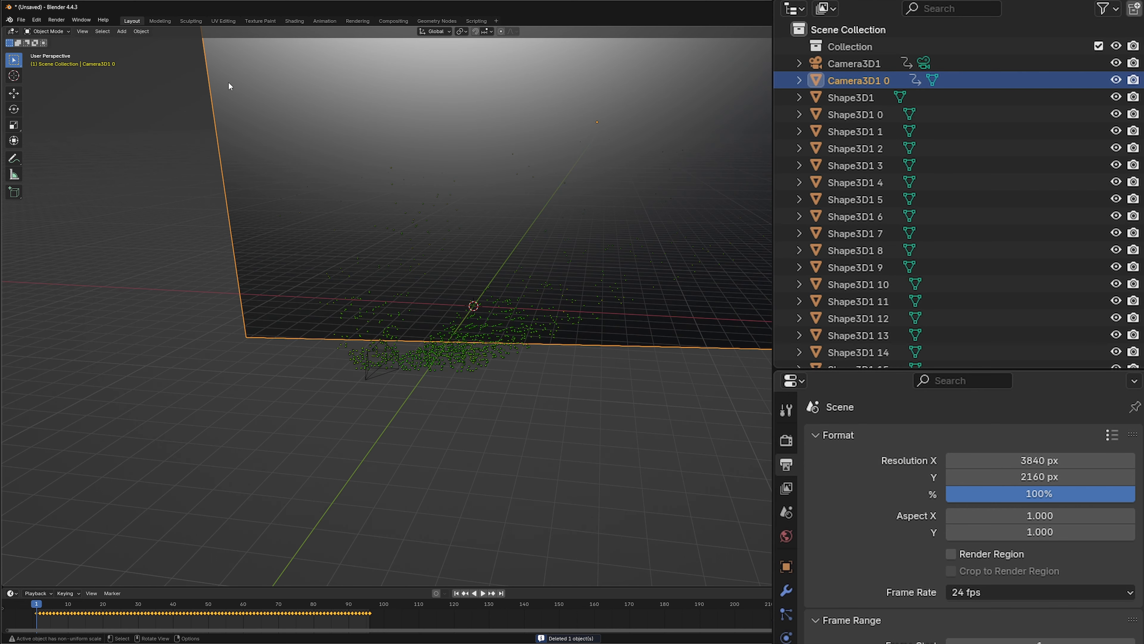
pyautogui.click(1116, 80)
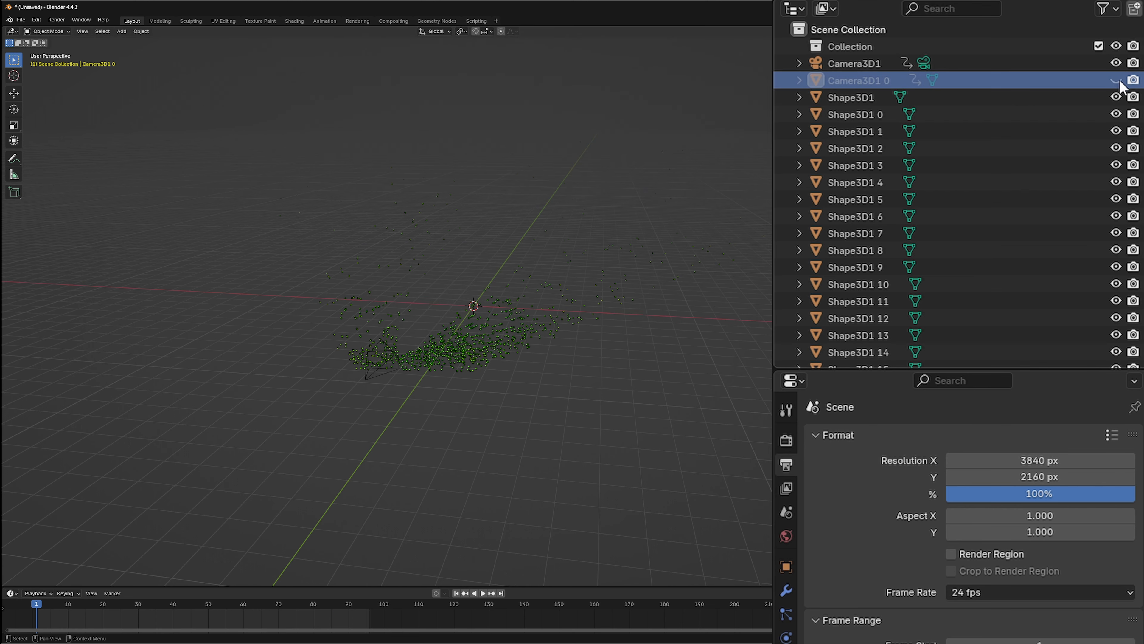
pyautogui.click(1133, 80)
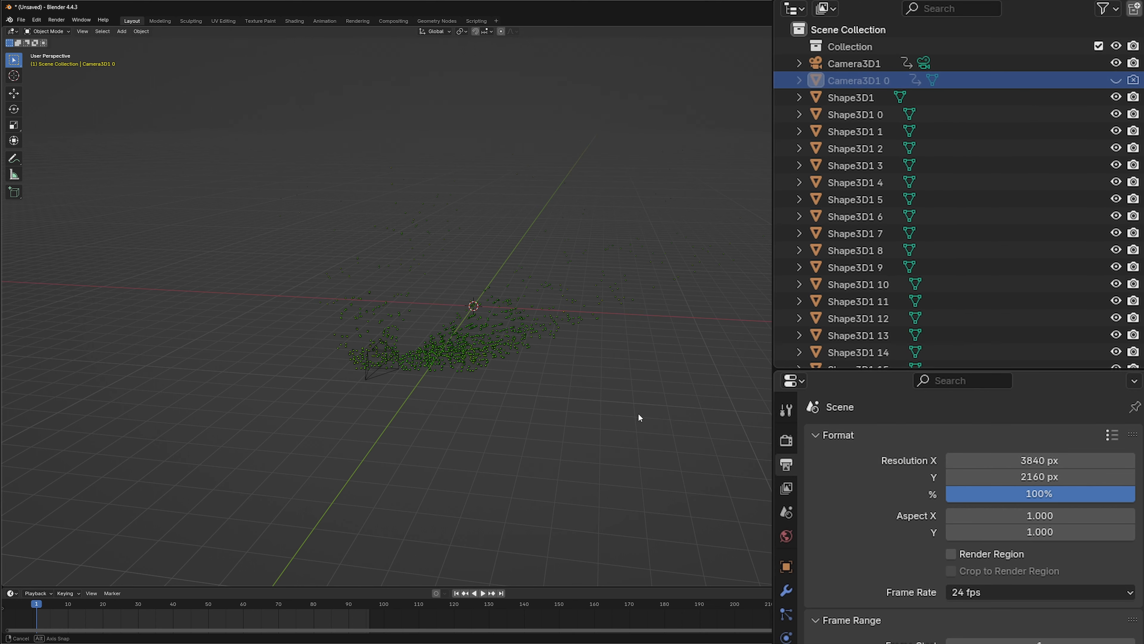
# Step: Look through the imported camera, play the animation to check its movement, and return to the first frame
pyautogui.moveTo(638, 412)
pyautogui.mouseDown(button='middle')
pyautogui.moveTo(562, 409)
pyautogui.moveTo(650, 410)
pyautogui.moveTo(633, 412)
pyautogui.mouseUp(button='middle')
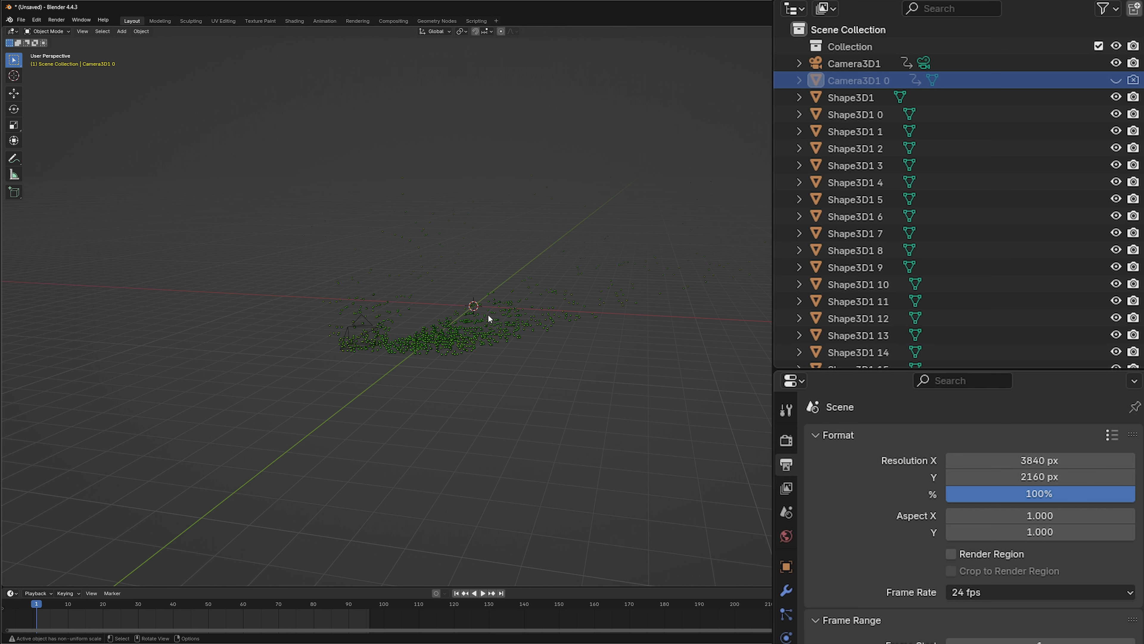
pyautogui.press('KP_0')
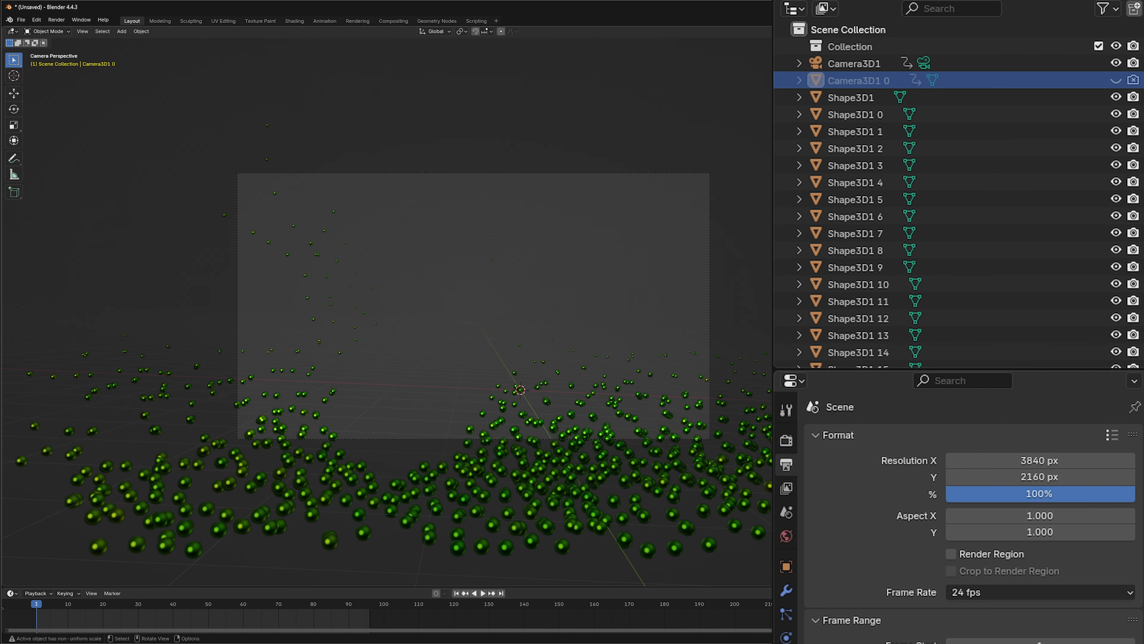
pyautogui.click(483, 594)
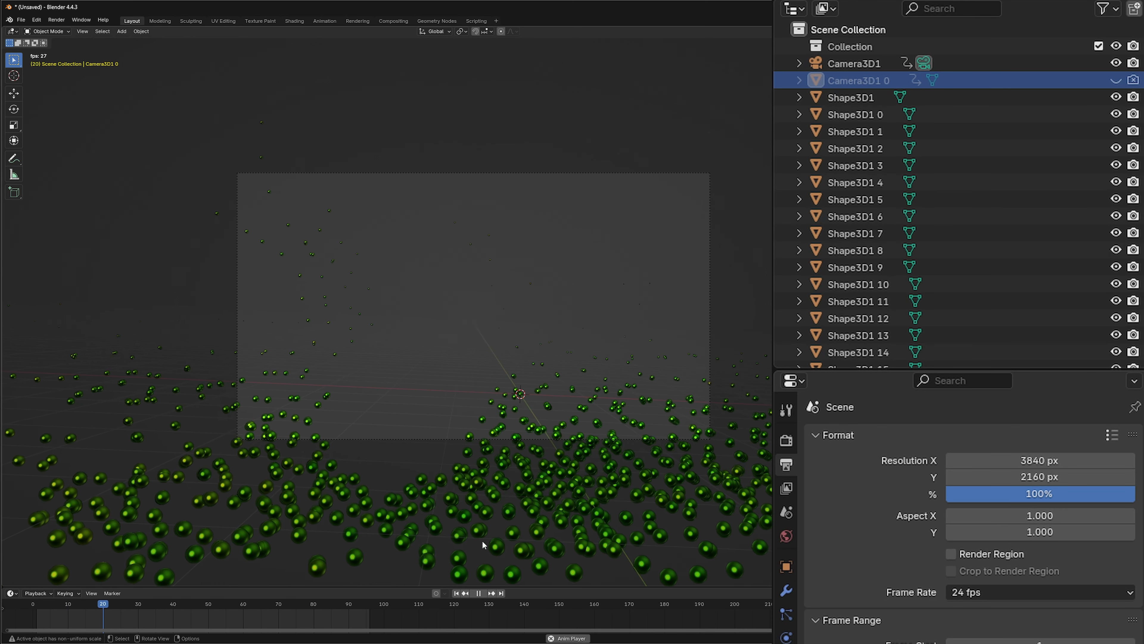
pyautogui.click(478, 594)
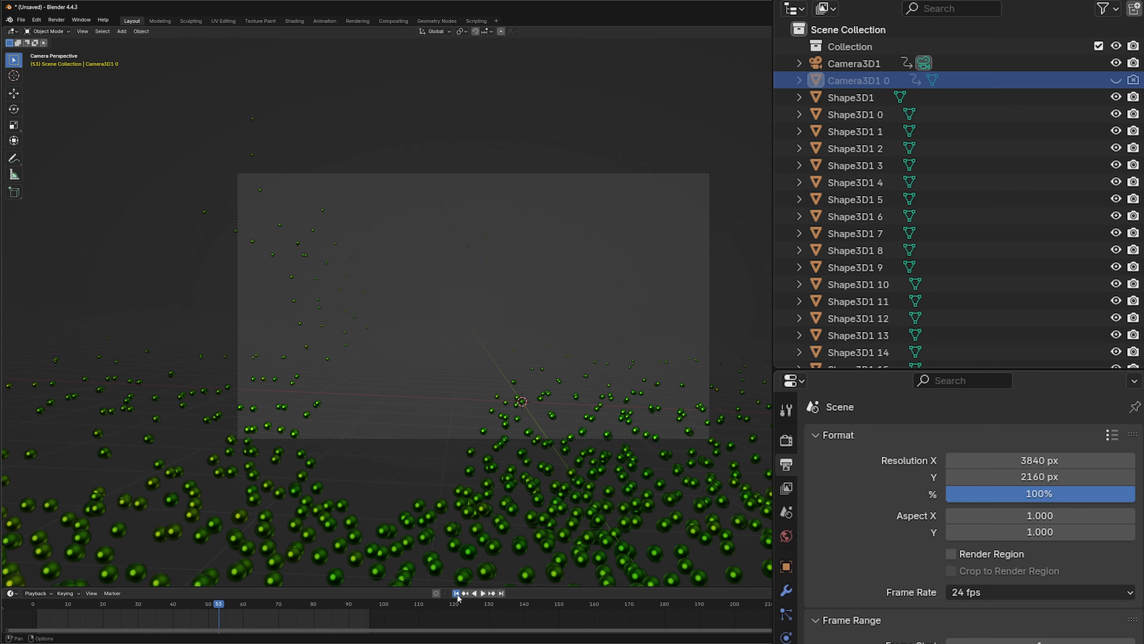
pyautogui.click(457, 594)
# Step: Enable background images on Camera3D1 and add one with Movie Clip as its source
pyautogui.click(845, 68)
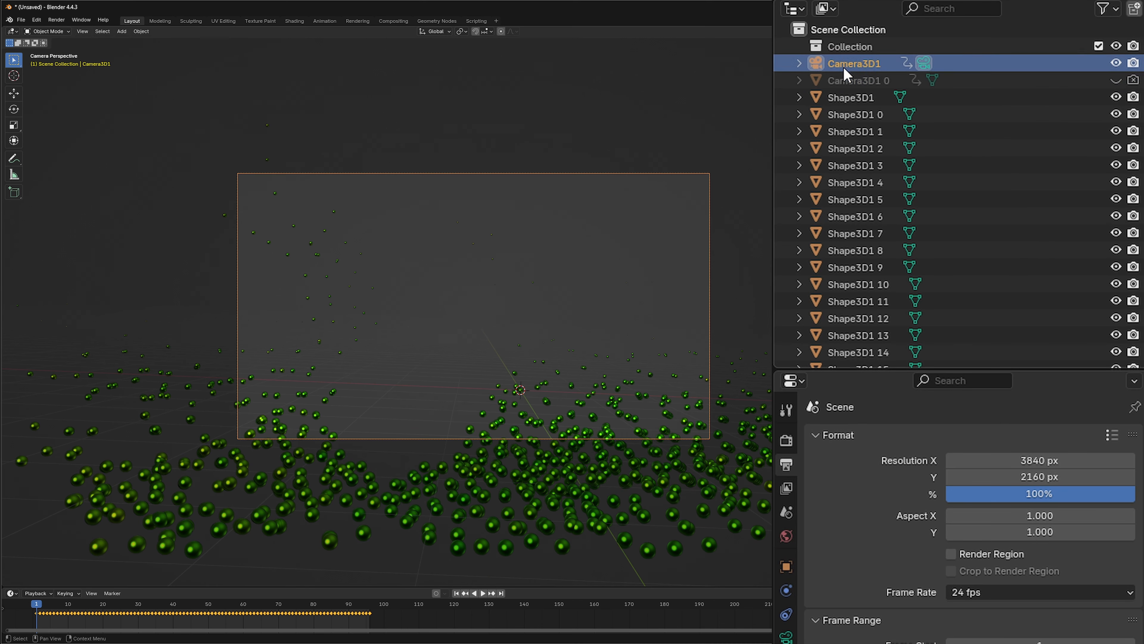
pyautogui.click(788, 637)
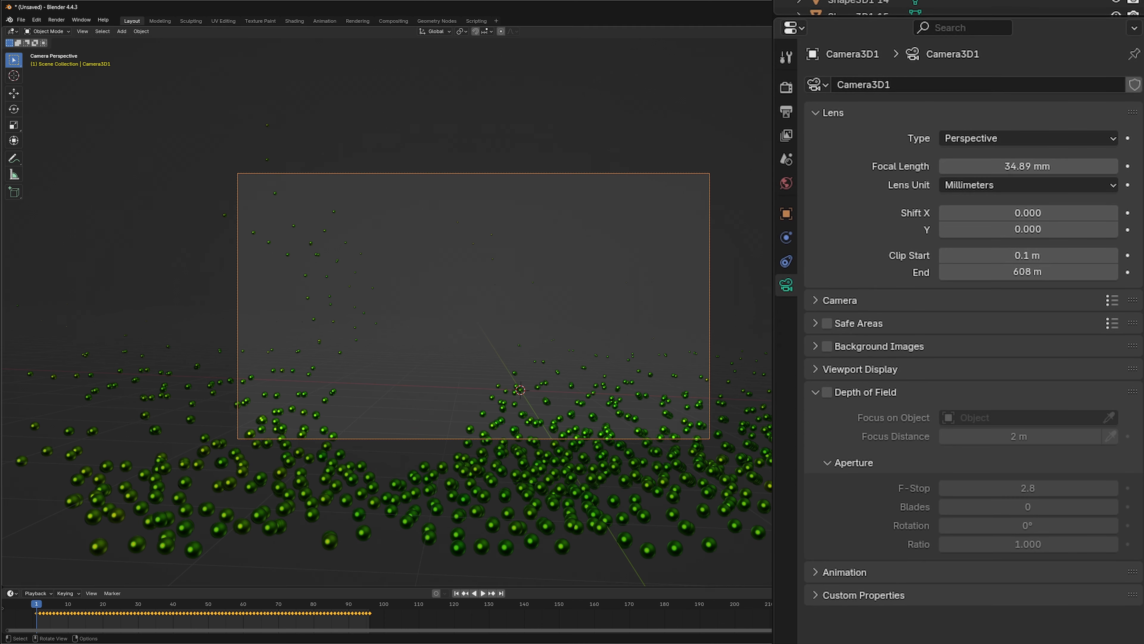
pyautogui.click(827, 347)
pyautogui.click(816, 347)
pyautogui.click(921, 372)
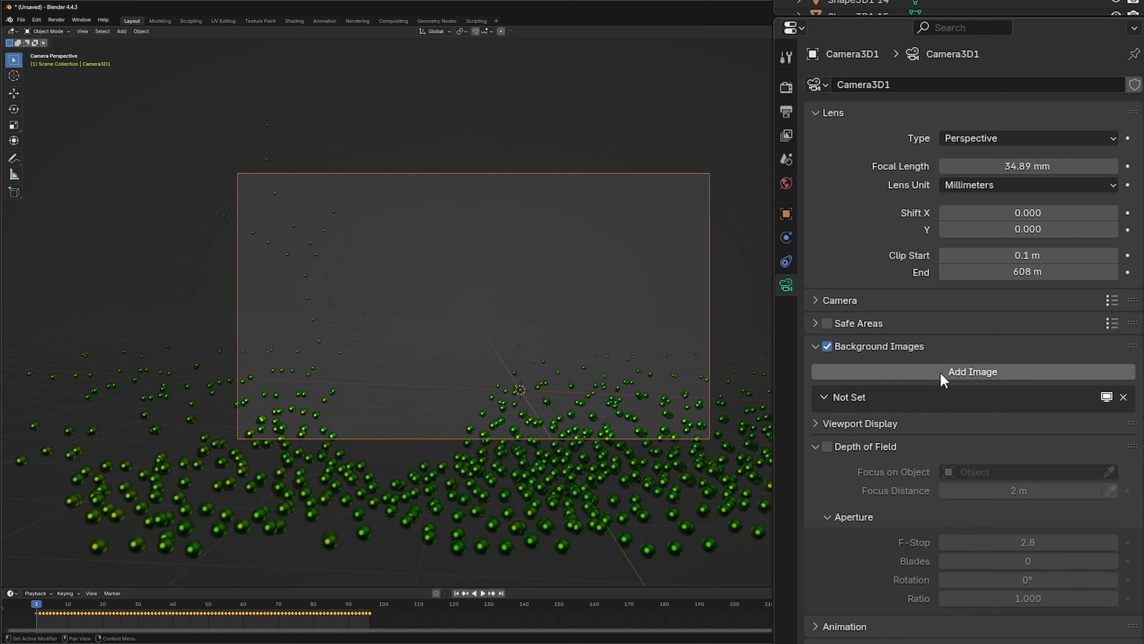
pyautogui.click(1084, 421)
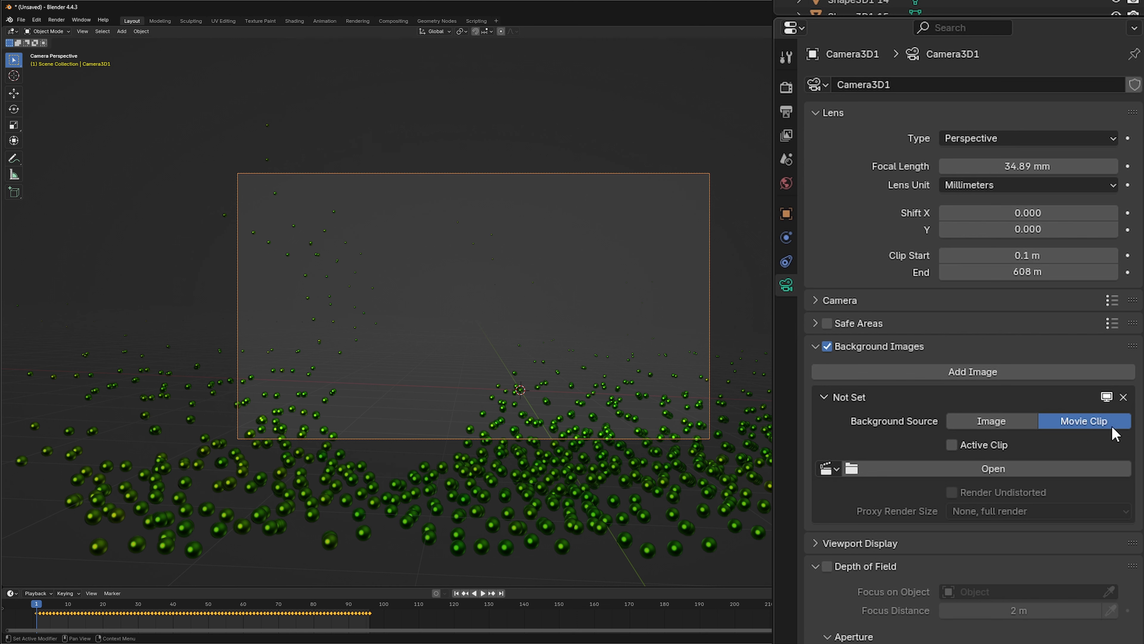
# Step: Load Camera_Background.mp4 from Tutorials\FBX_Exports\Desert_Track\Camera_Background as the background clip and set its opacity to 1.000
pyautogui.click(957, 471)
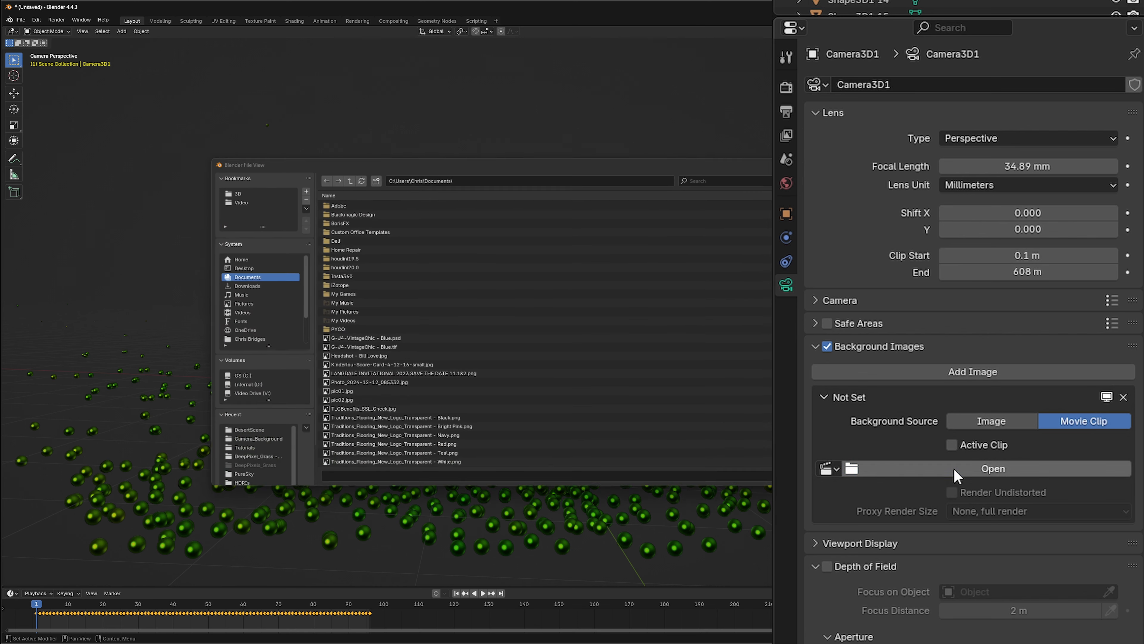
pyautogui.click(234, 192)
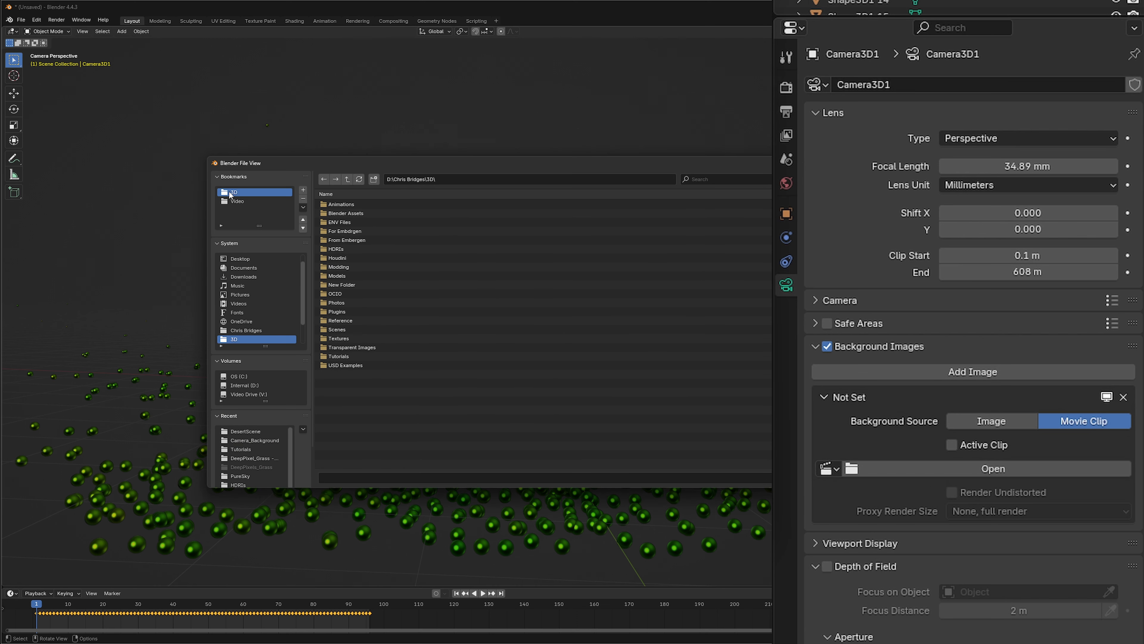
pyautogui.click(338, 356)
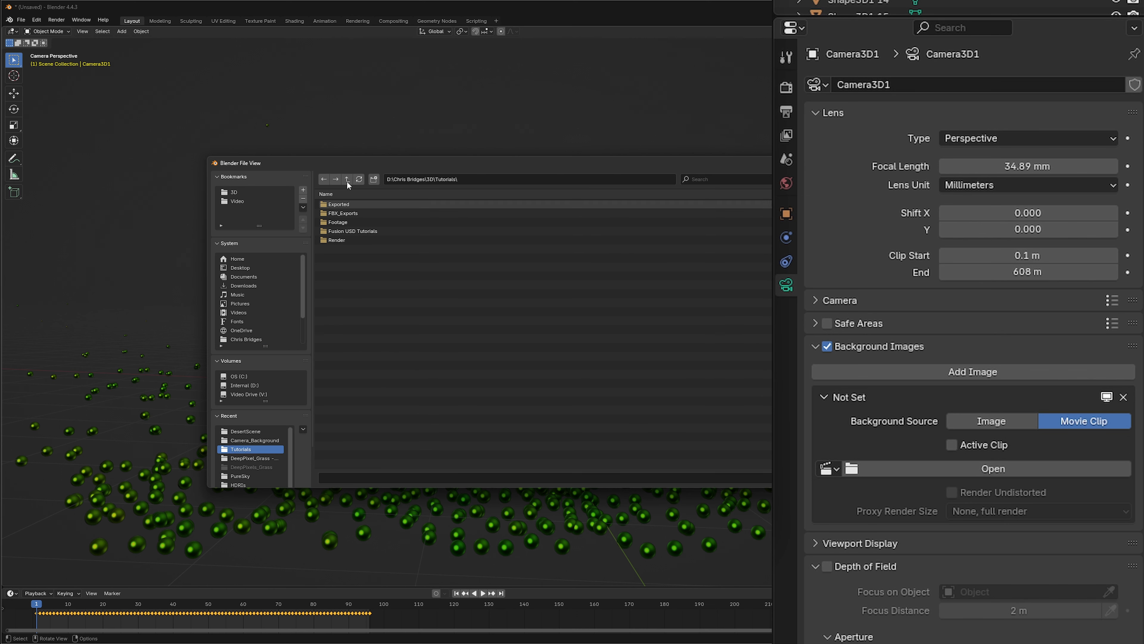
pyautogui.click(344, 212)
pyautogui.click(346, 204)
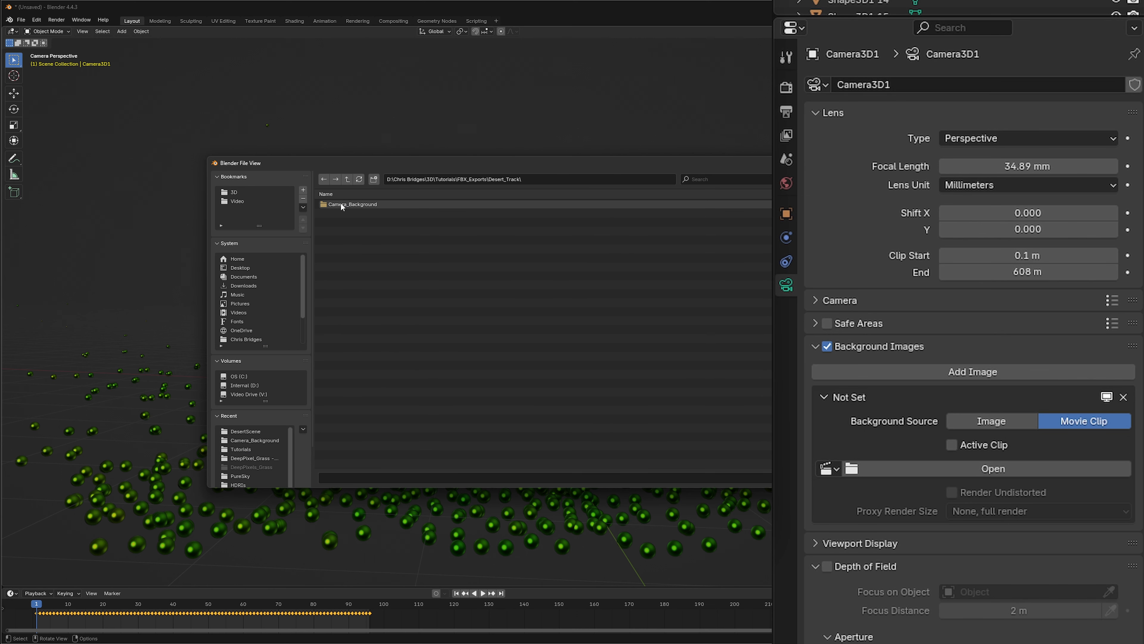
pyautogui.doubleClick(345, 205)
pyautogui.doubleClick(353, 202)
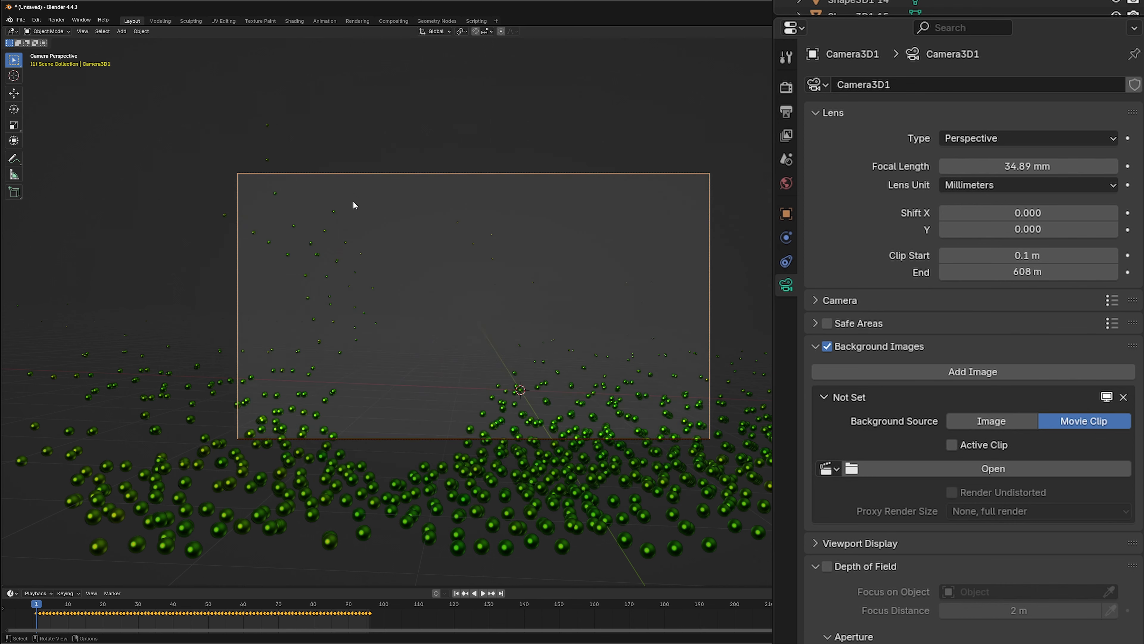
pyautogui.scroll(-6, 1031, 421)
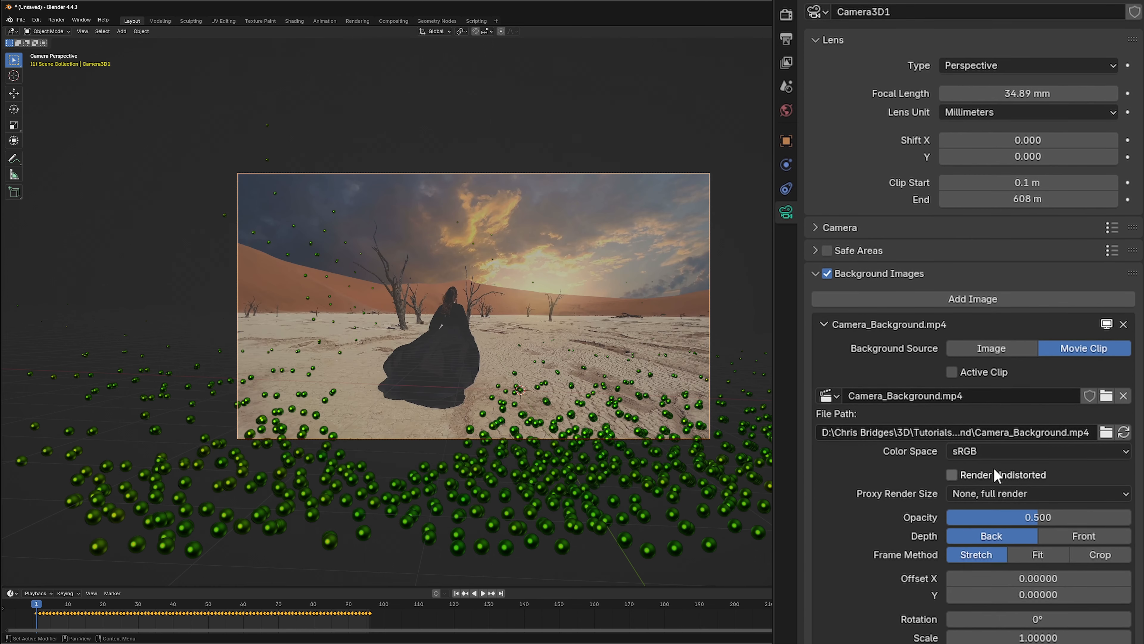
pyautogui.moveTo(1039, 418); pyautogui.dragTo(1136, 420)
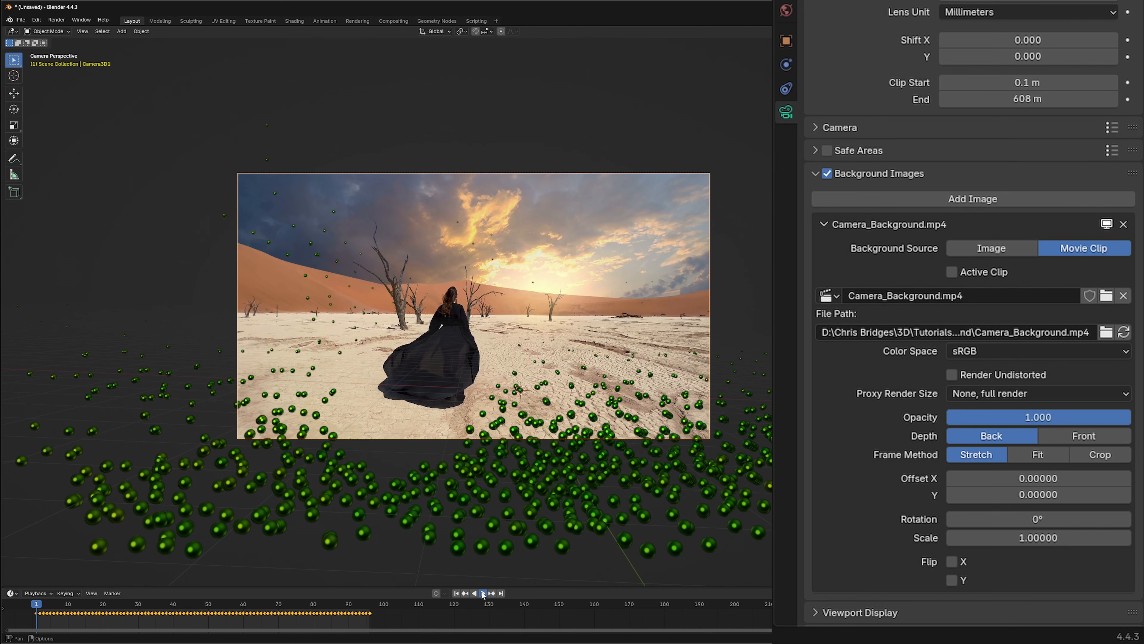
# Step: Play the animation to compare the tracking points with the background footage, and return to the first frame
pyautogui.click(483, 594)
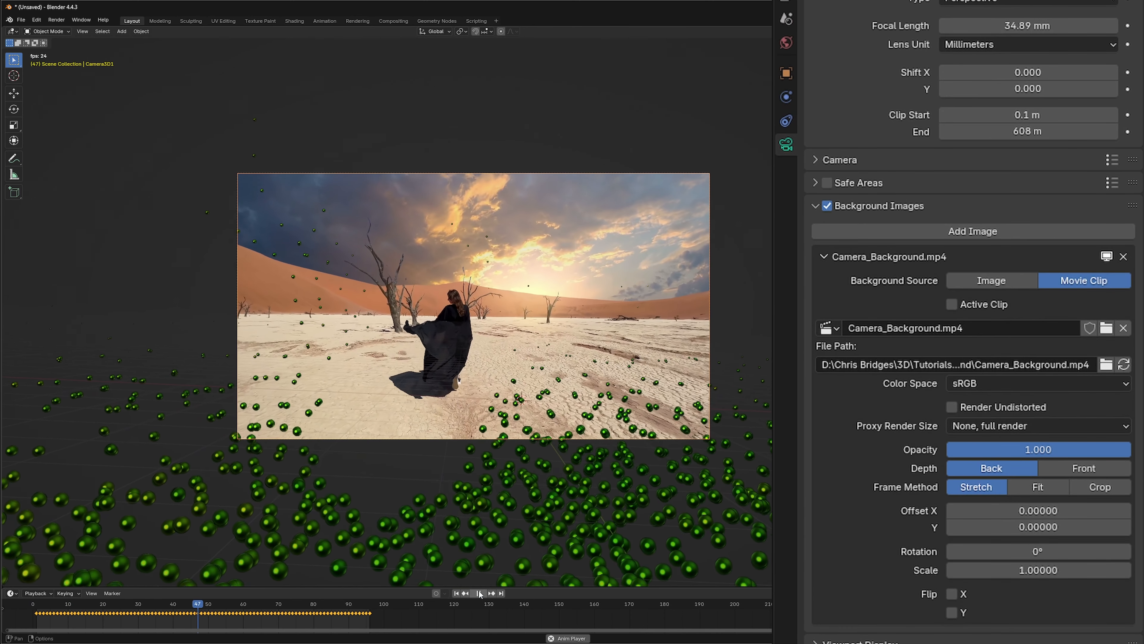
pyautogui.scroll(4, 853, 440)
pyautogui.press('Escape')
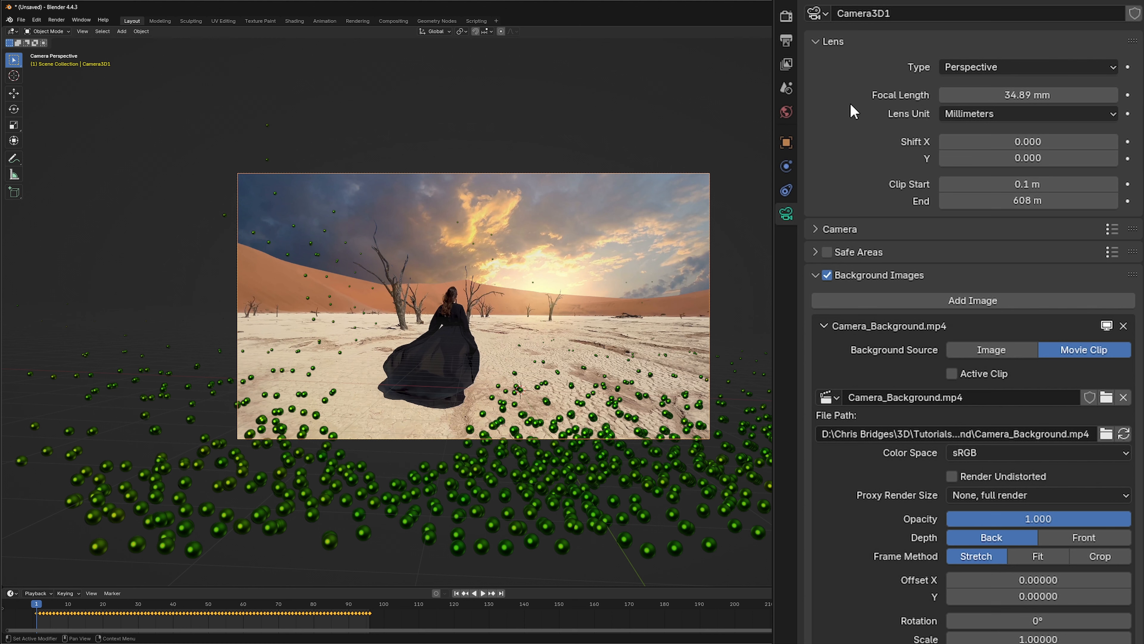
# Step: Switch to DaVinci Resolve and copy the focal length of the Camera3D1 node that feeds Merge3D1
pyautogui.click(409, 633)
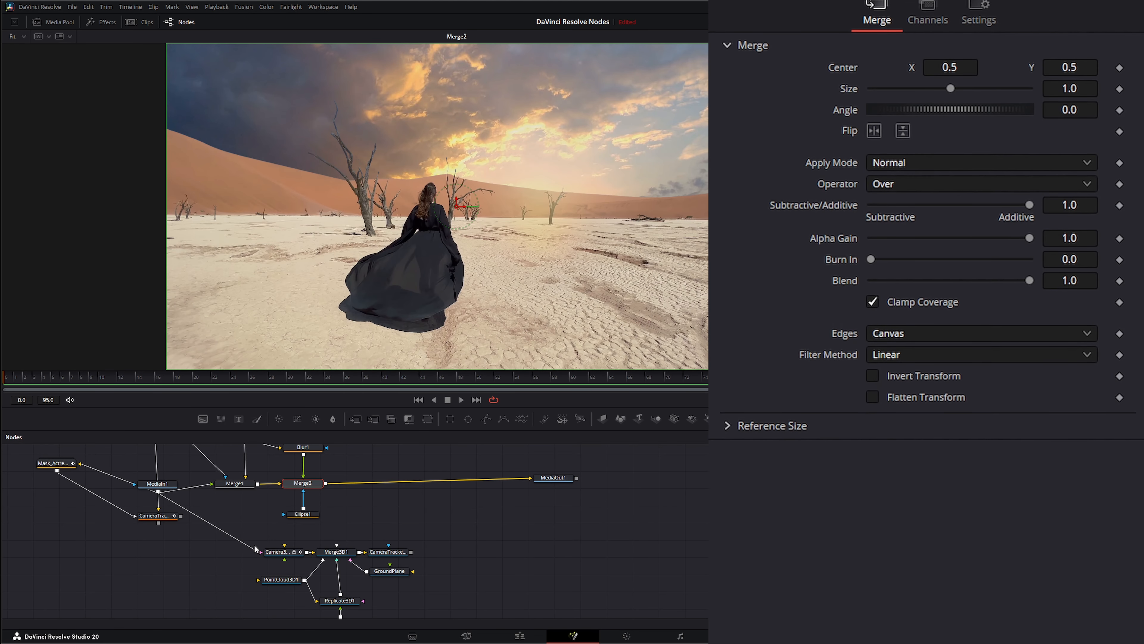
pyautogui.moveTo(251, 533); pyautogui.dragTo(302, 560)
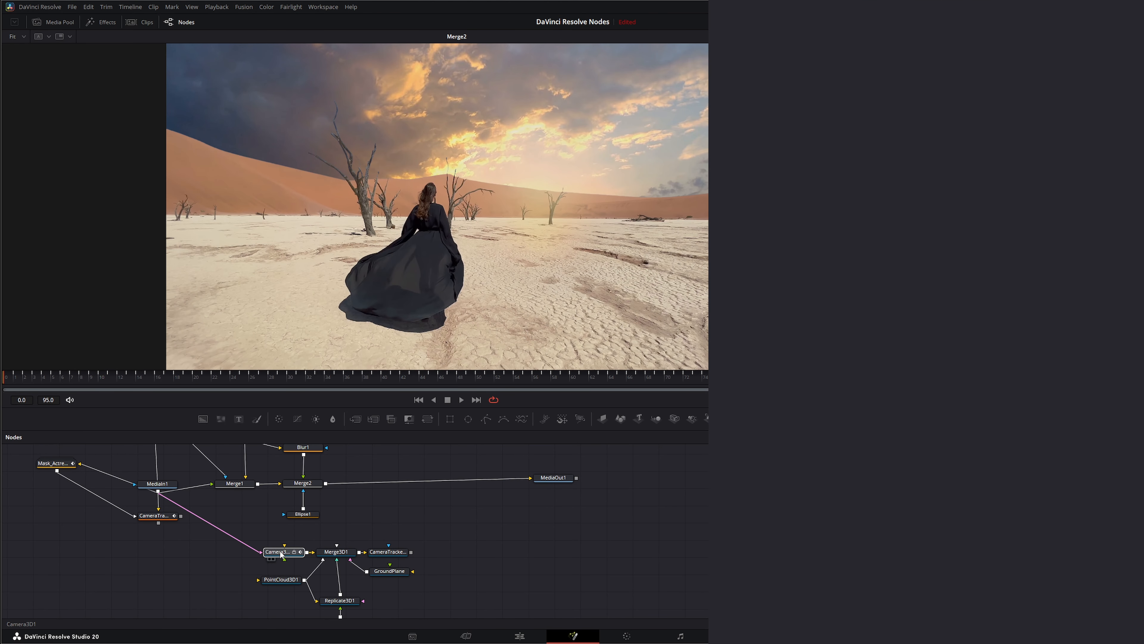
pyautogui.click(280, 552)
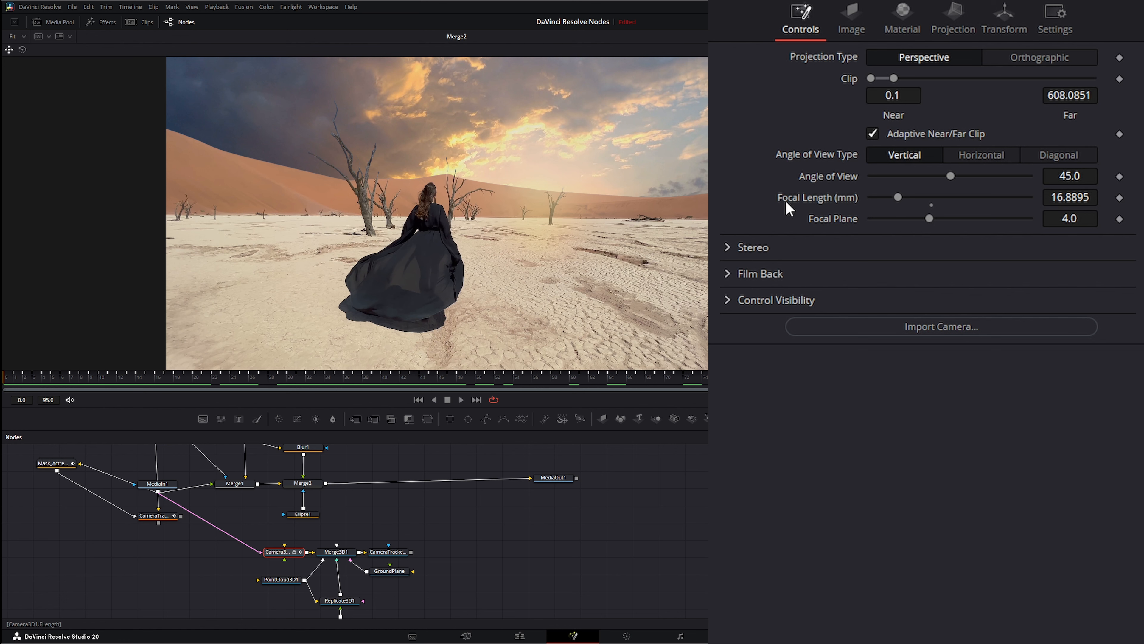
pyautogui.click(1074, 199)
pyautogui.hotkey('ctrl', 'c')
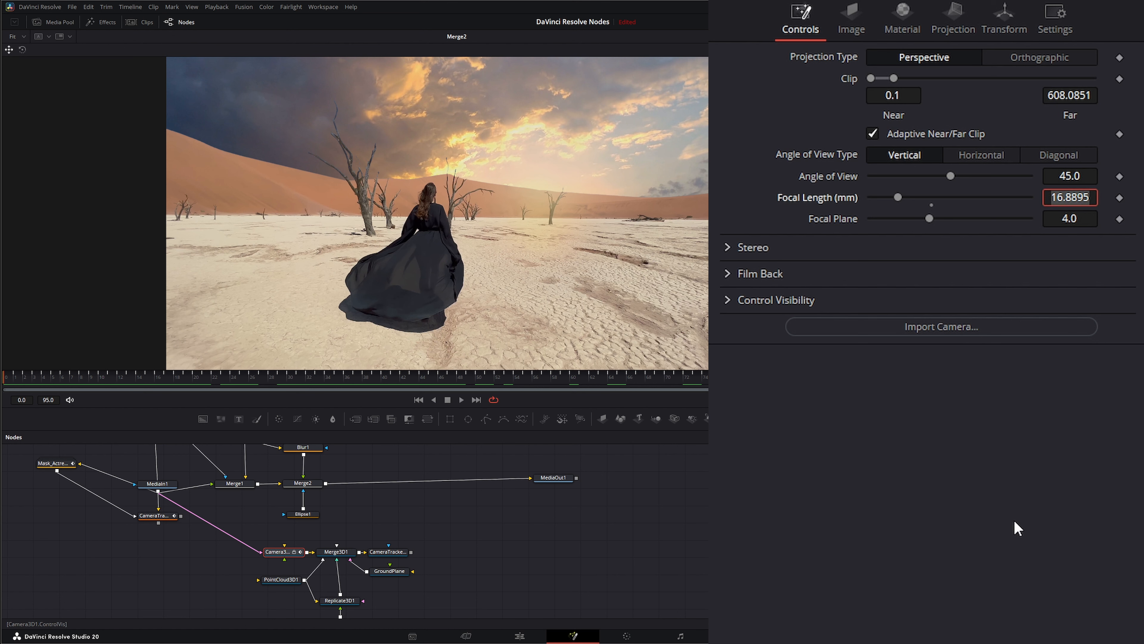
pyautogui.click(605, 541)
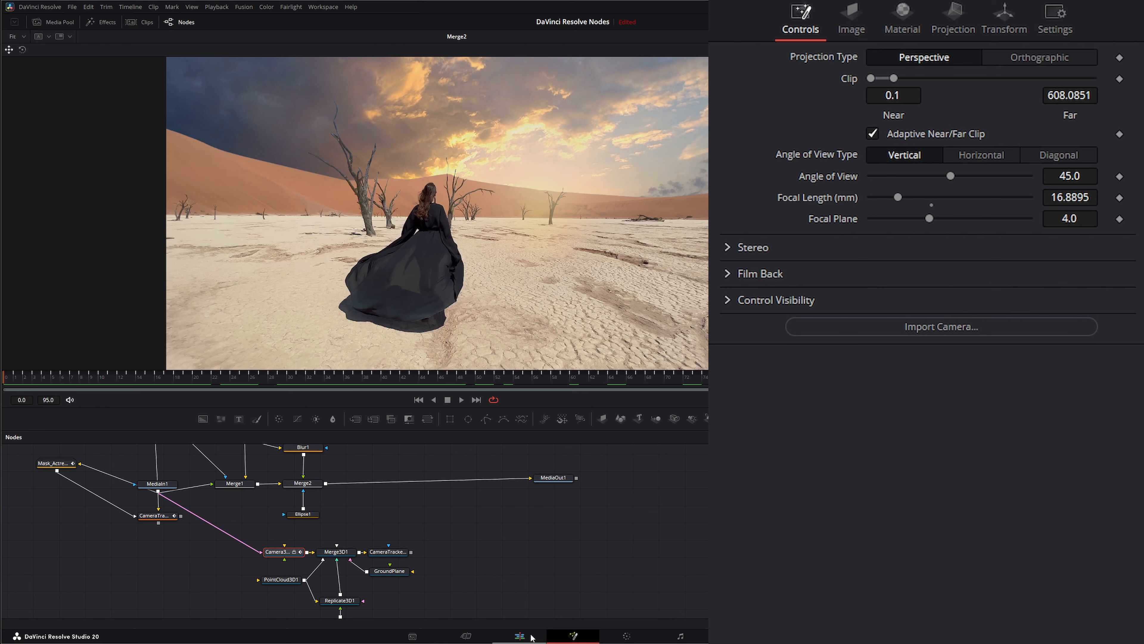
# Step: Switch to Blender and set Camera3D1's focal length to the copied value of 16.8895 mm
pyautogui.click(430, 635)
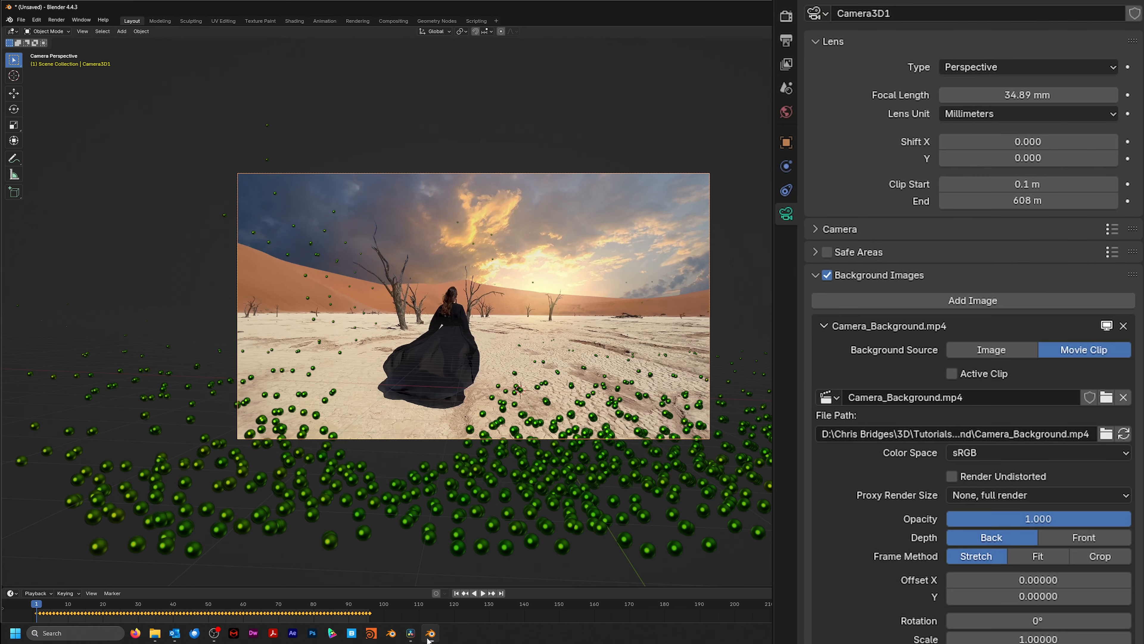
pyautogui.click(1038, 94)
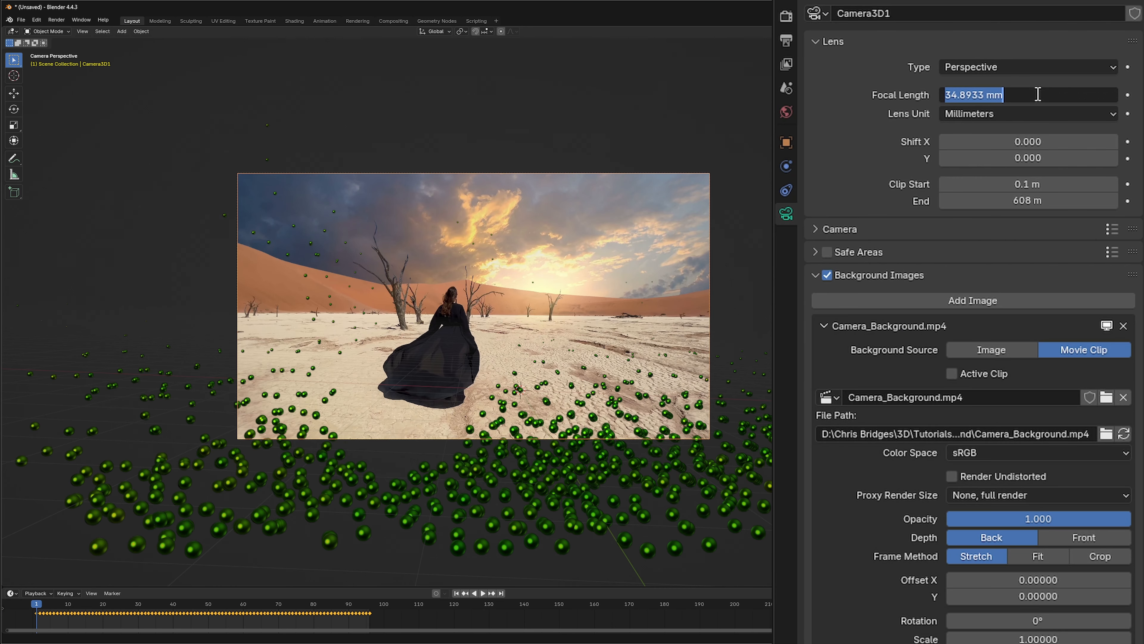
pyautogui.hotkey('ctrl', 'v')
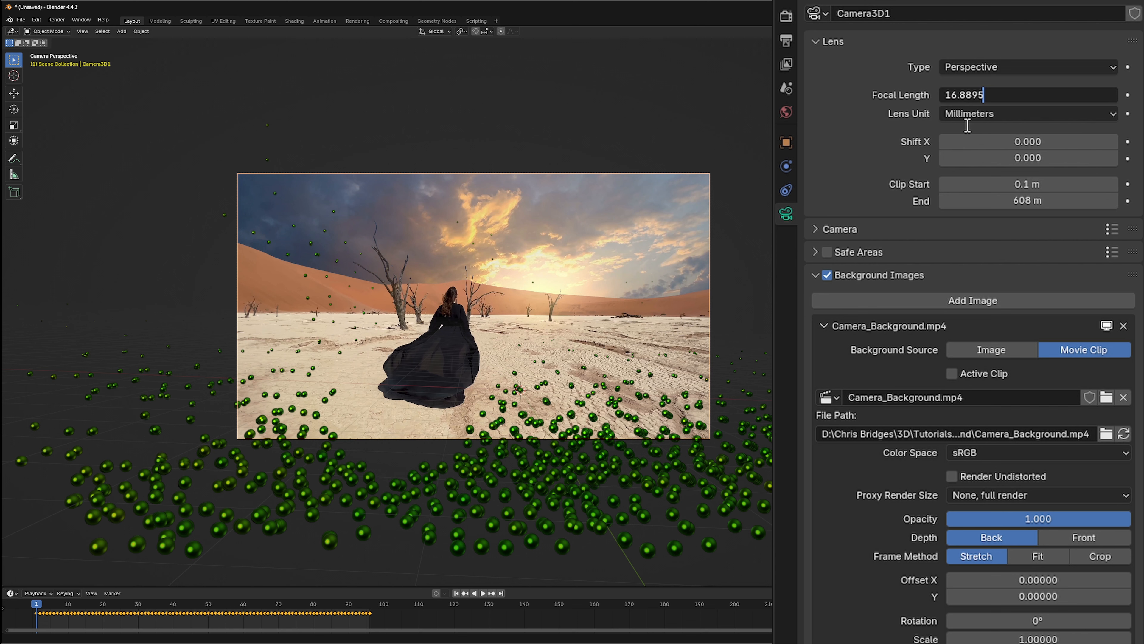
pyautogui.press('Return')
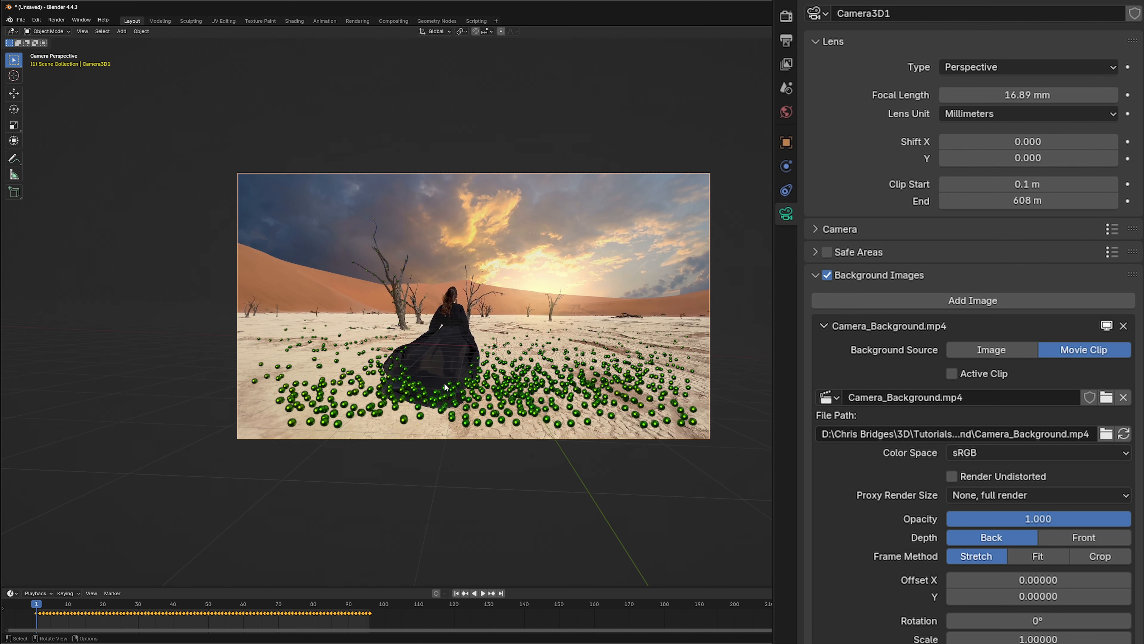
# Step: Play the animation to check the tracking markers against the footage with the new focal length, and return to the first frame
pyautogui.press('ctrl')
pyautogui.scroll(3, 447, 386)
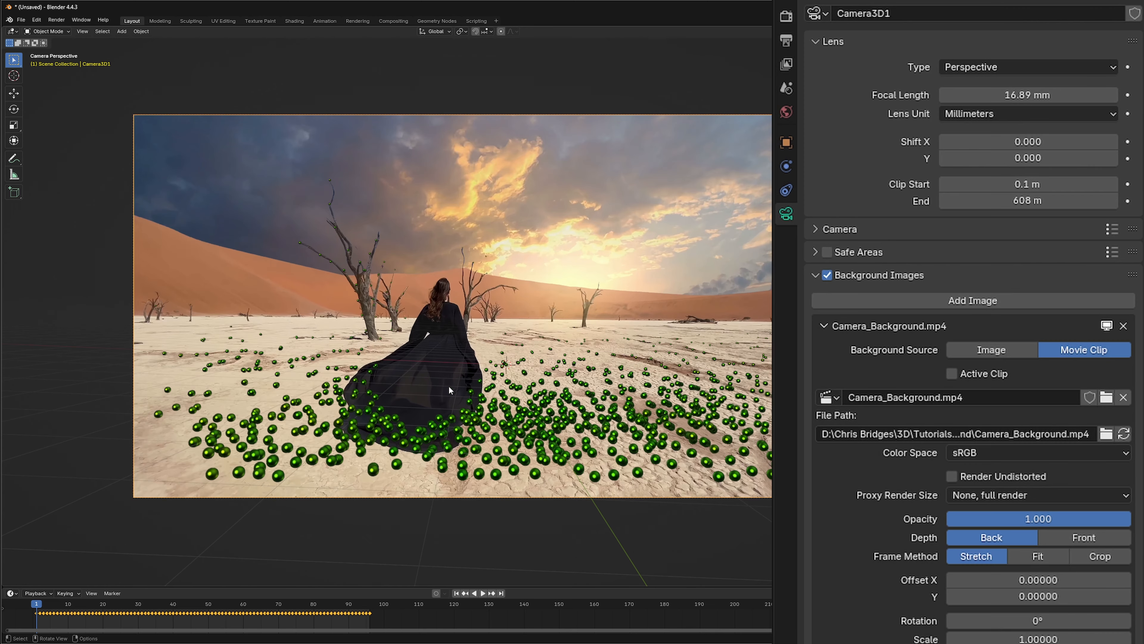
pyautogui.press('space')
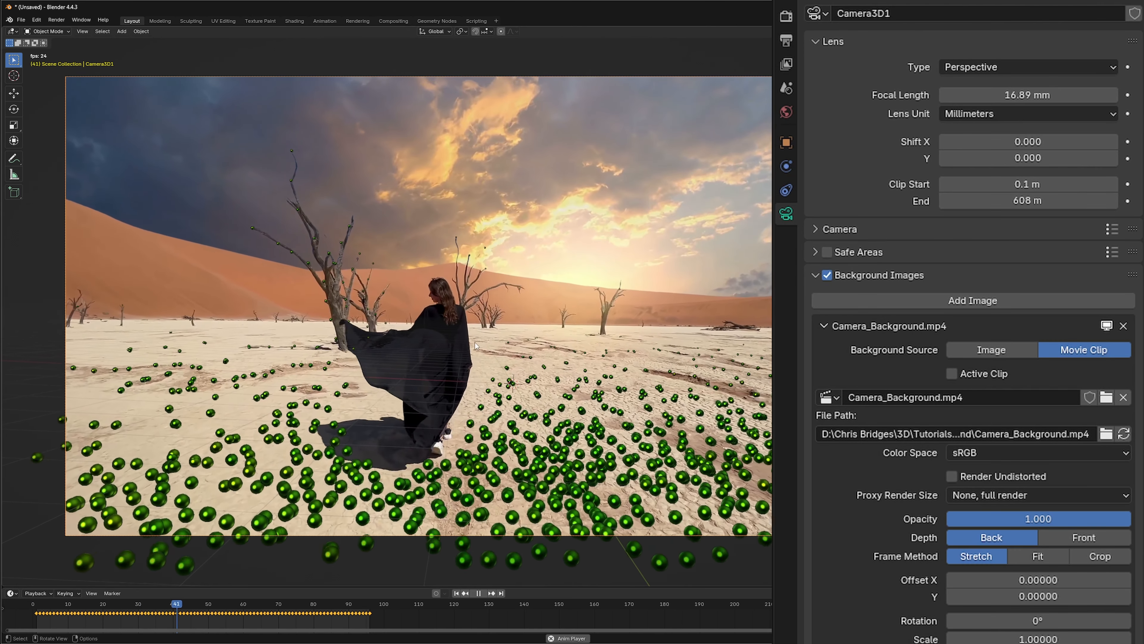
pyautogui.click(475, 594)
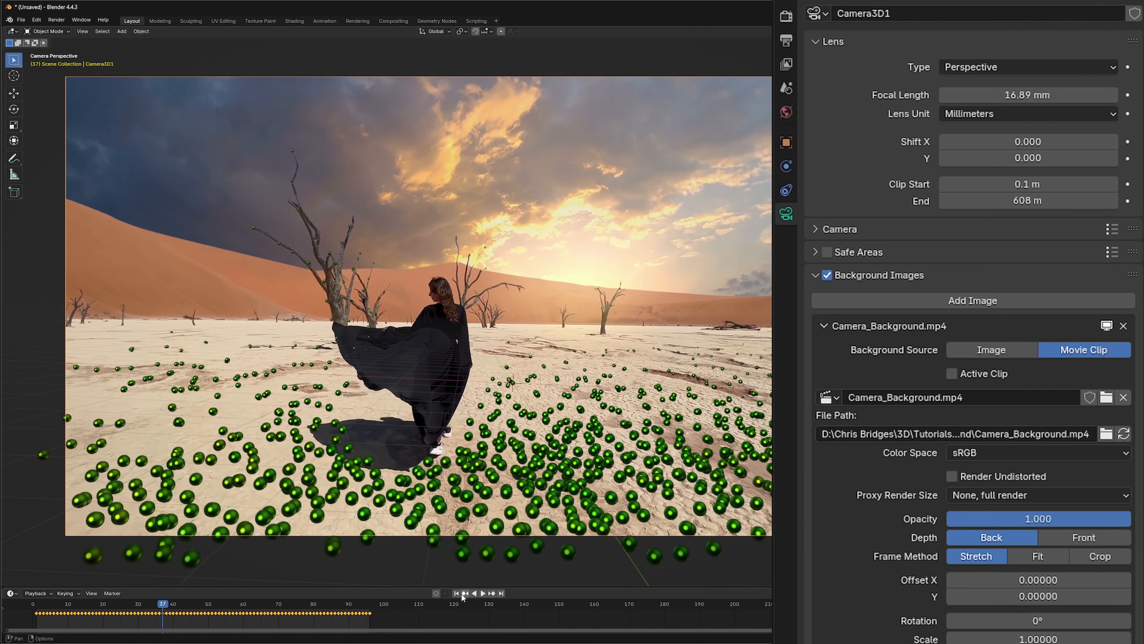
pyautogui.click(455, 594)
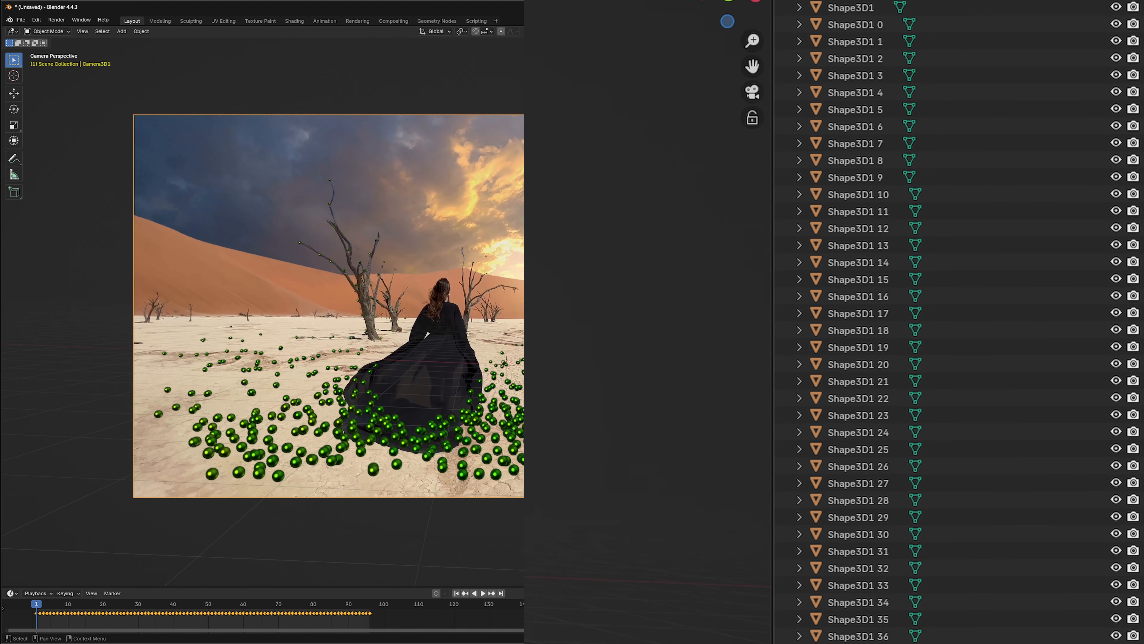
# Step: Create a new collection directly under the Scene Collection and name it Markers
pyautogui.moveTo(1142, 27); pyautogui.dragTo(1119, 64)
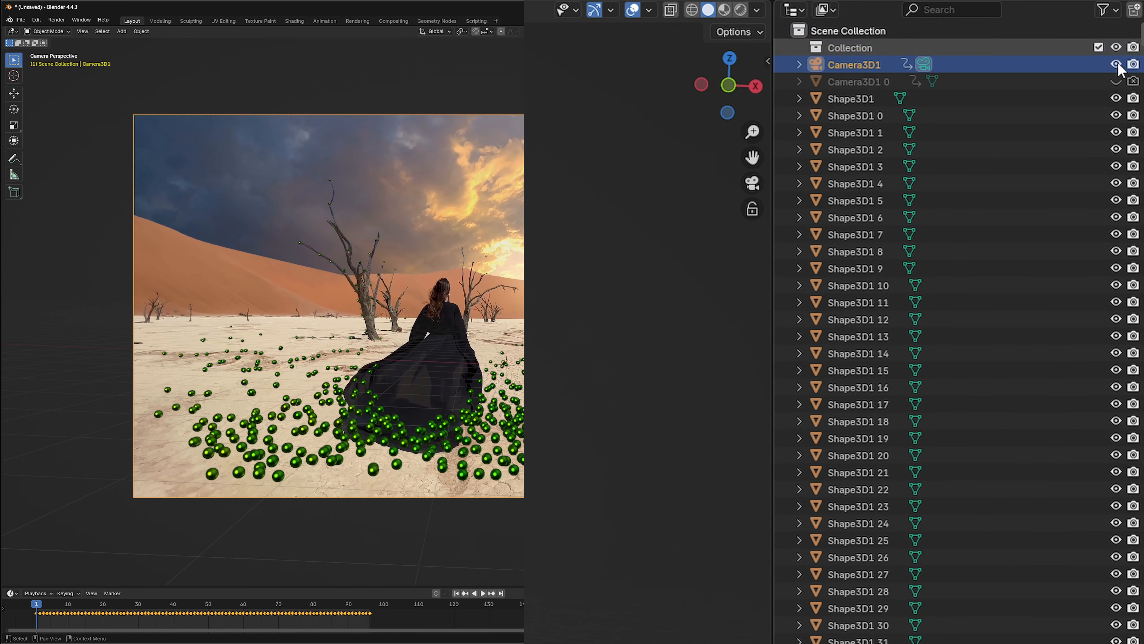
pyautogui.click(847, 48)
pyautogui.click(838, 31)
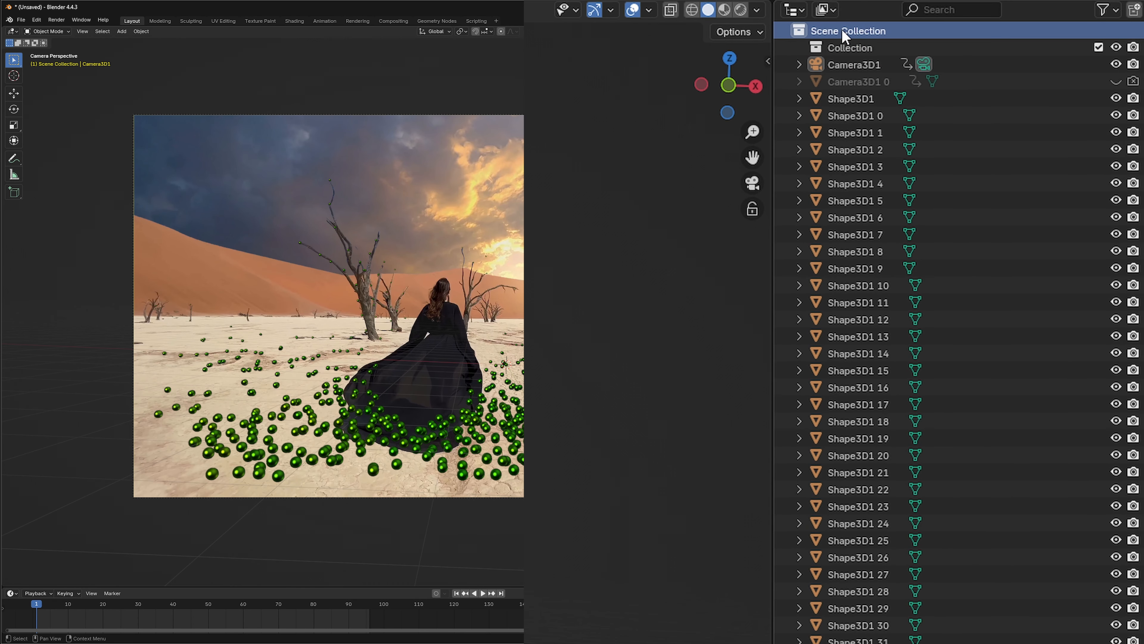
pyautogui.rightClick(845, 36)
pyautogui.click(782, 31)
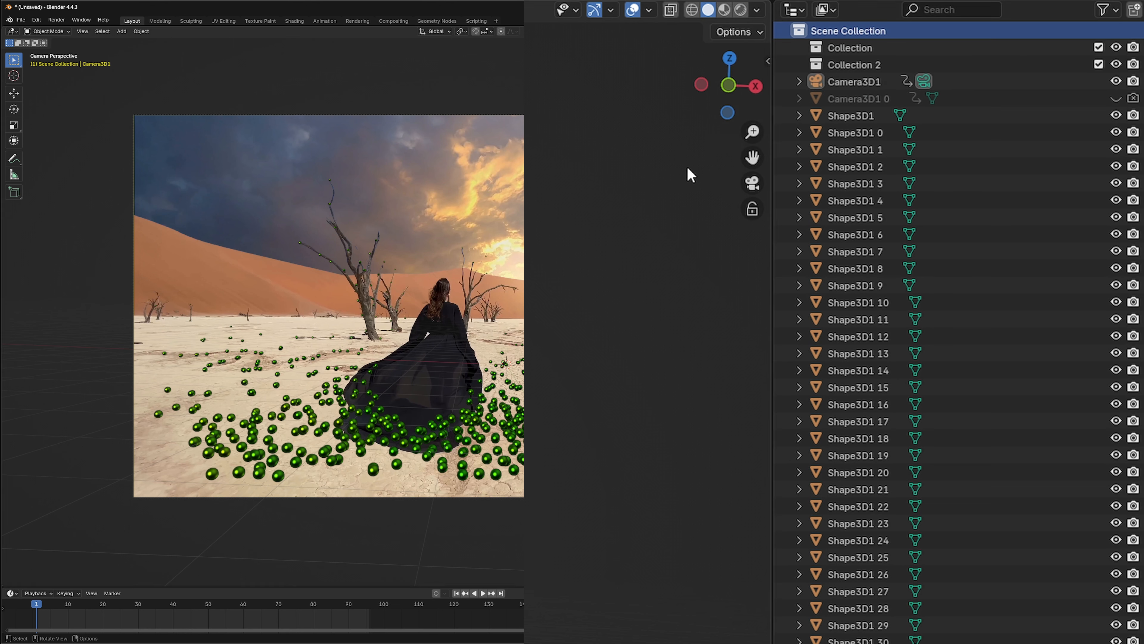
pyautogui.doubleClick(854, 65)
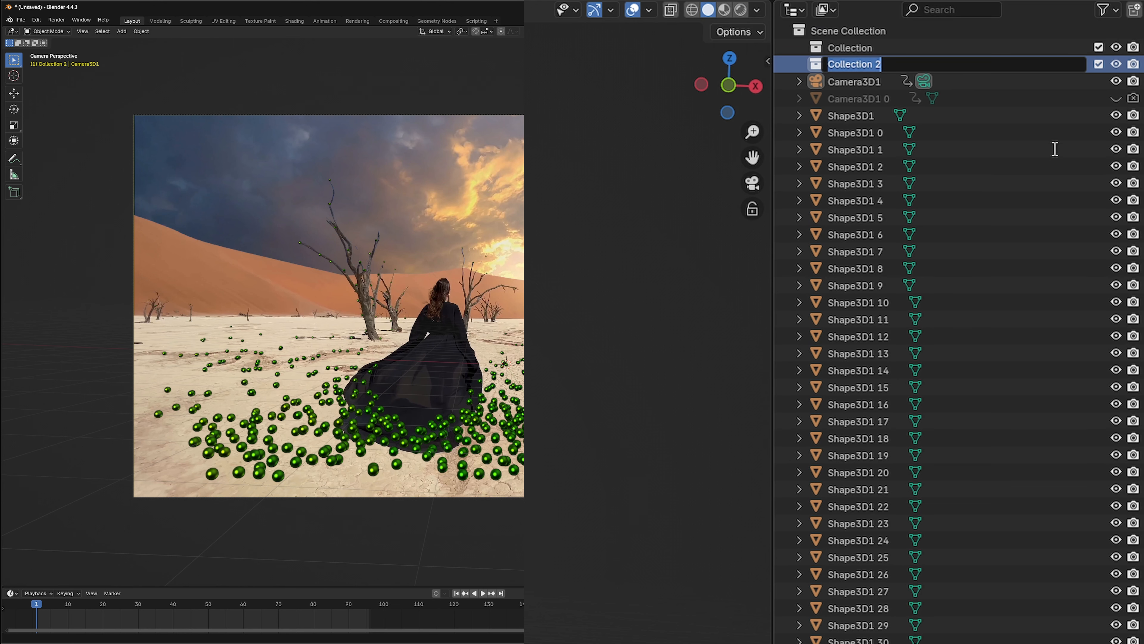
pyautogui.write('Mar')
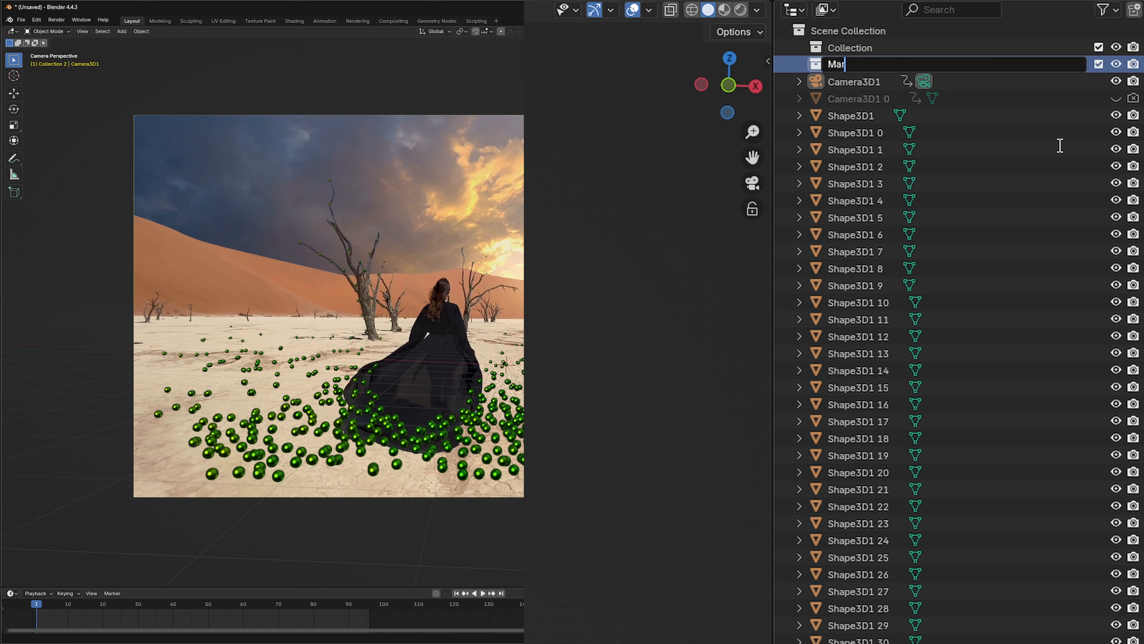
pyautogui.write('kers')
pyautogui.press('Return')
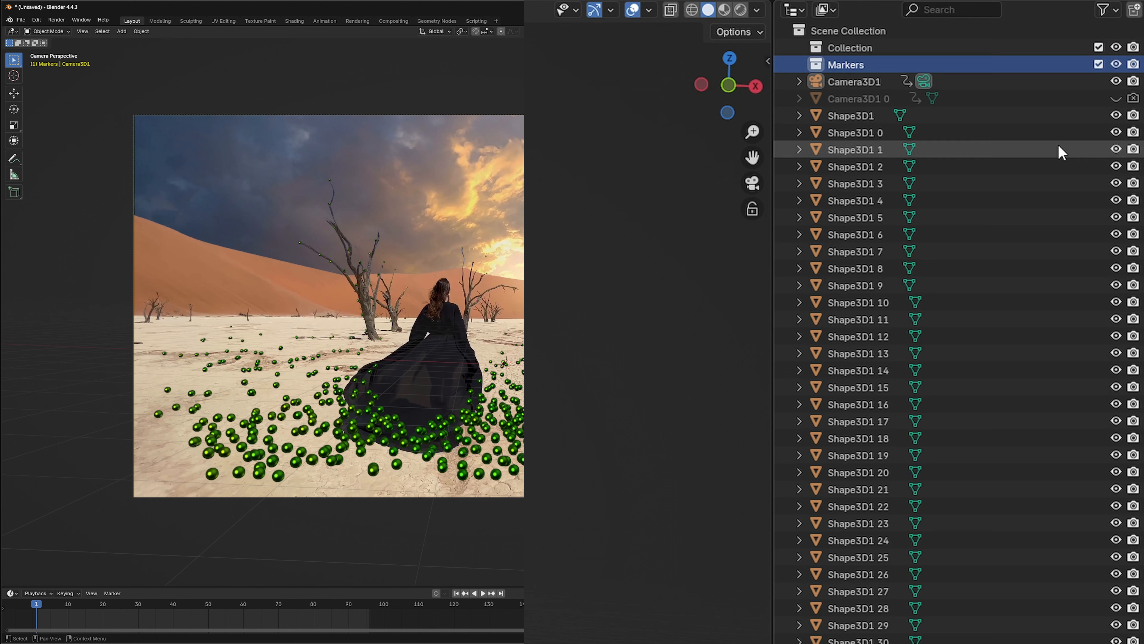
# Step: Create a collection inside Markers and name it Ground
pyautogui.rightClick(850, 72)
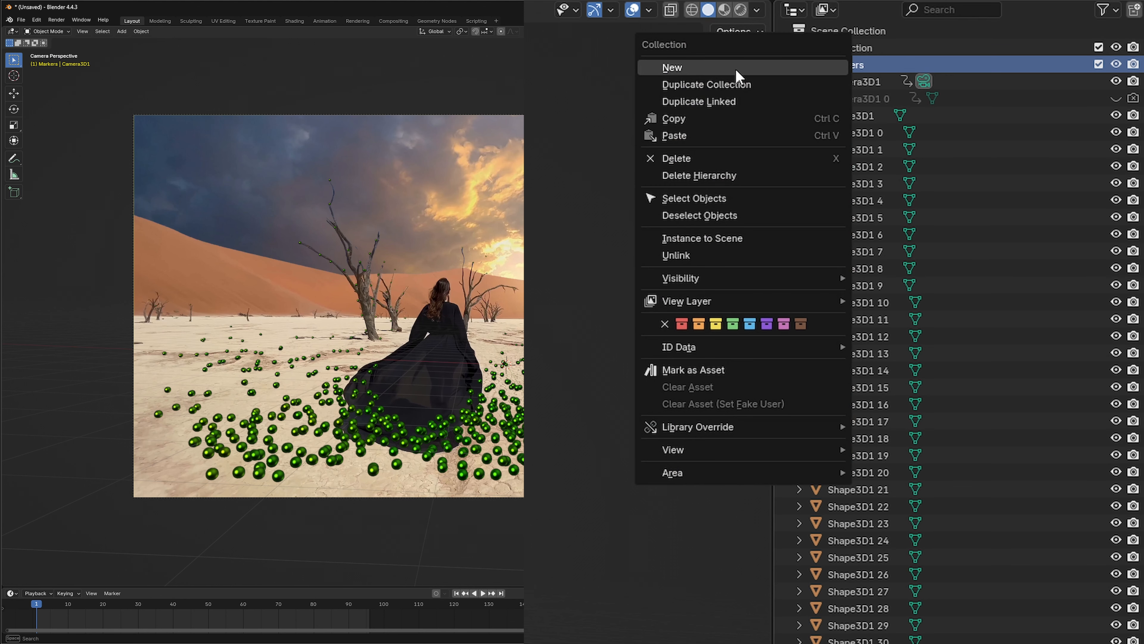
pyautogui.click(728, 71)
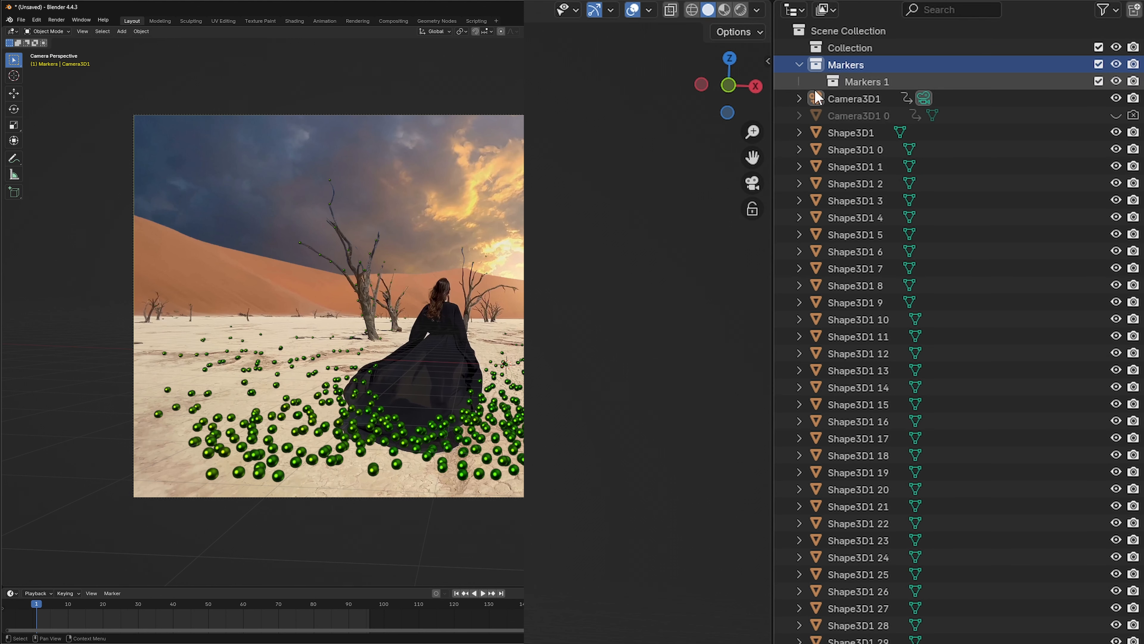
pyautogui.doubleClick(865, 81)
pyautogui.write('Ground')
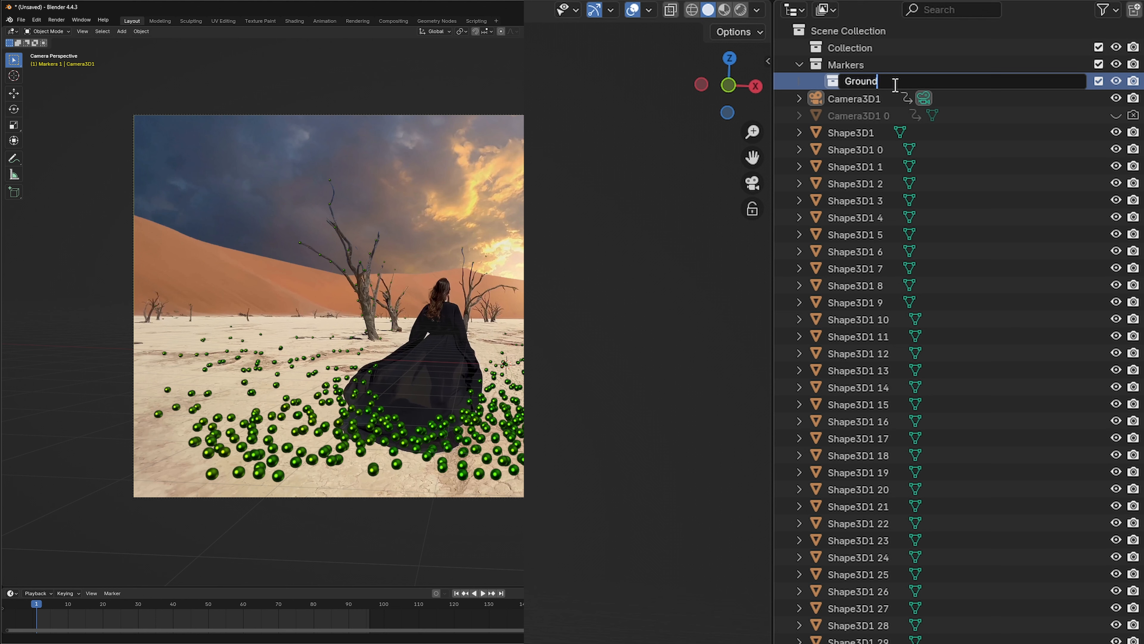
pyautogui.press('Return')
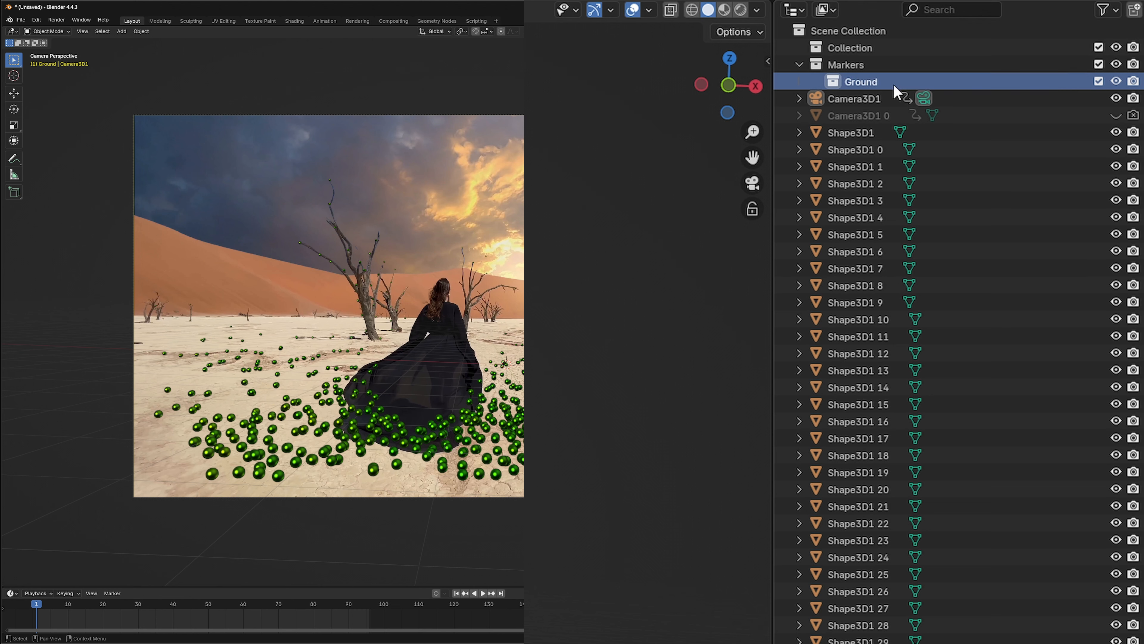
# Step: Add a second collection inside Markers, next to Ground, and name it Trees
pyautogui.rightClick(832, 65)
pyautogui.click(780, 65)
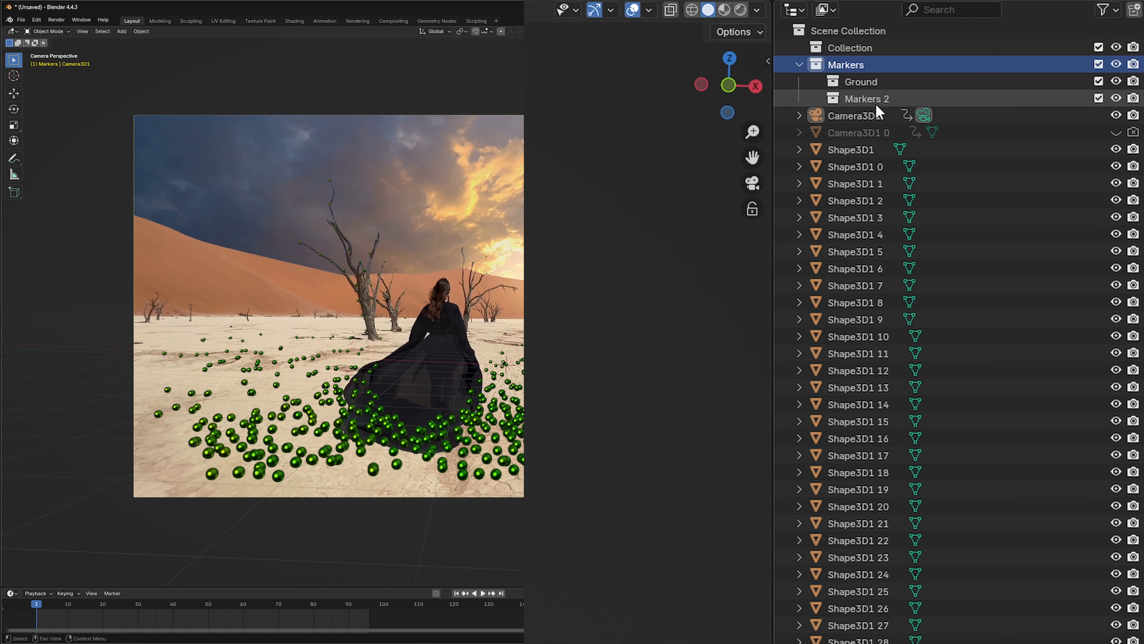
pyautogui.doubleClick(877, 97)
pyautogui.write('Trees')
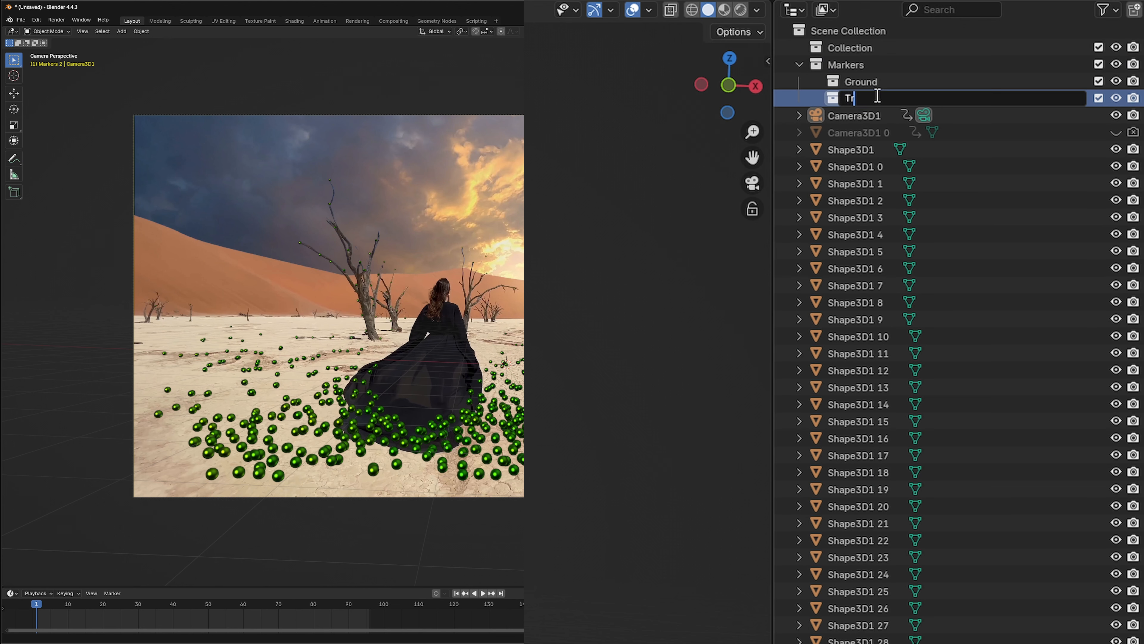
pyautogui.press('Return')
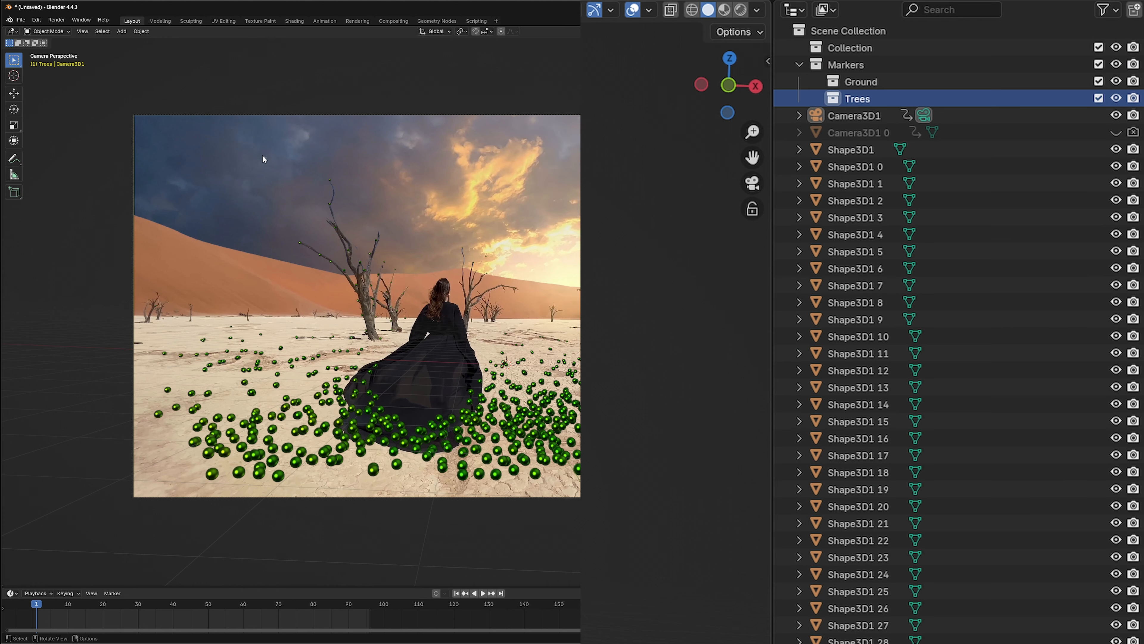
# Step: Select all tracking markers on the trees above the horizon, move them into the Trees collection and collapse it
pyautogui.moveTo(246, 154)
pyautogui.mouseDown()
pyautogui.moveTo(284, 258)
pyautogui.moveTo(679, 311)
pyautogui.mouseUp()
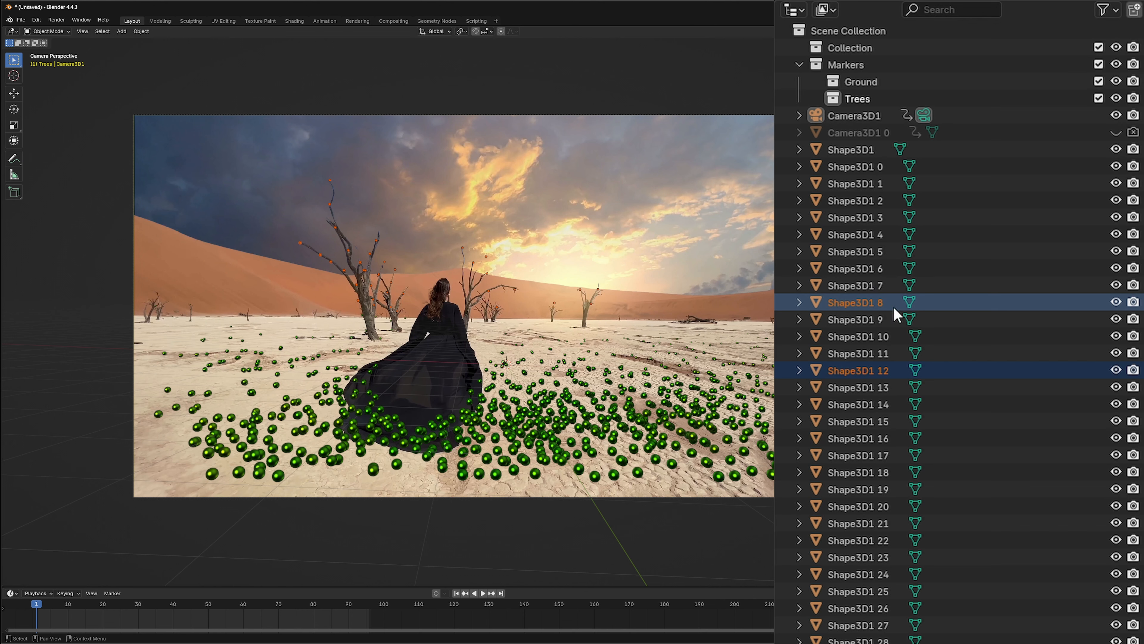
pyautogui.moveTo(842, 311); pyautogui.dragTo(853, 100)
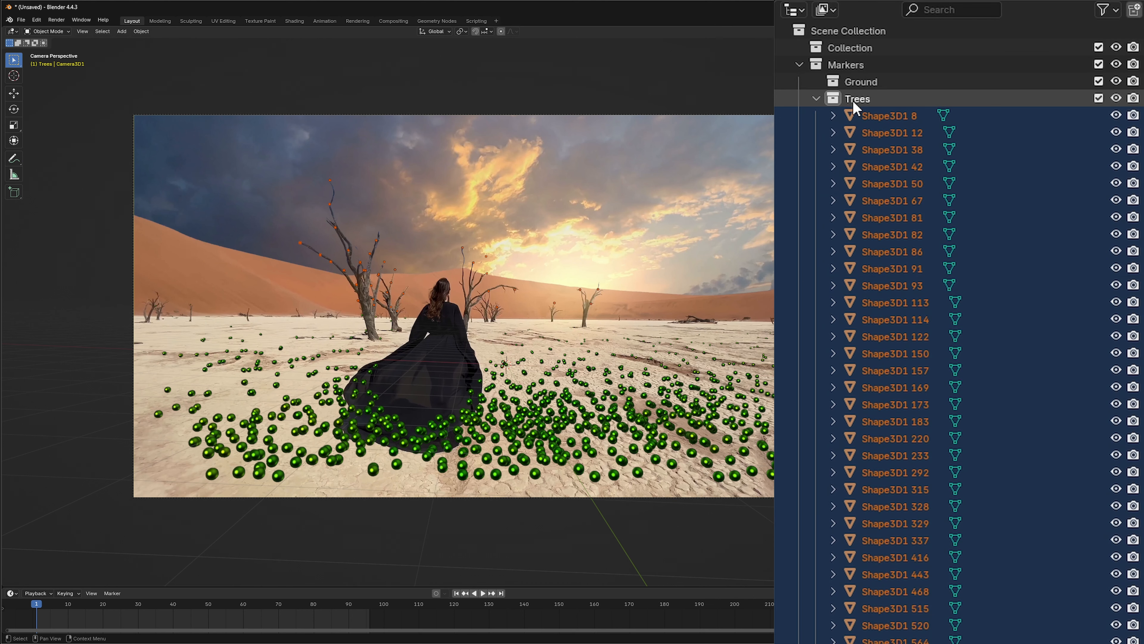
pyautogui.click(816, 98)
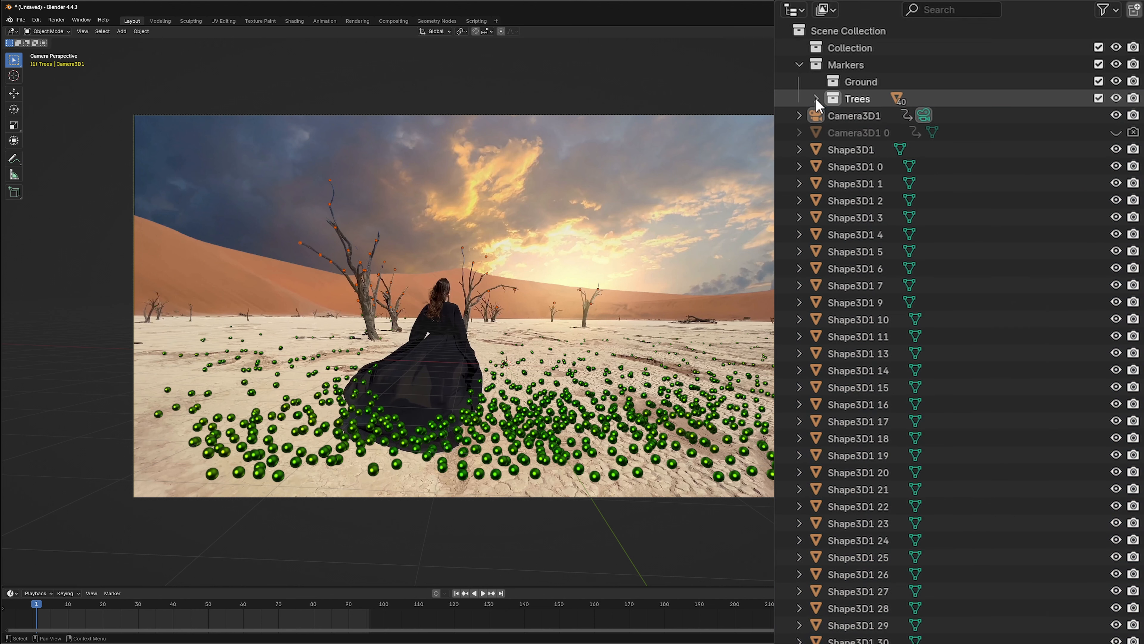
# Step: Toggle the Trees collection off and on repeatedly to check which markers it contains, leaving it enabled
pyautogui.click(1099, 98)
pyautogui.click(1100, 98)
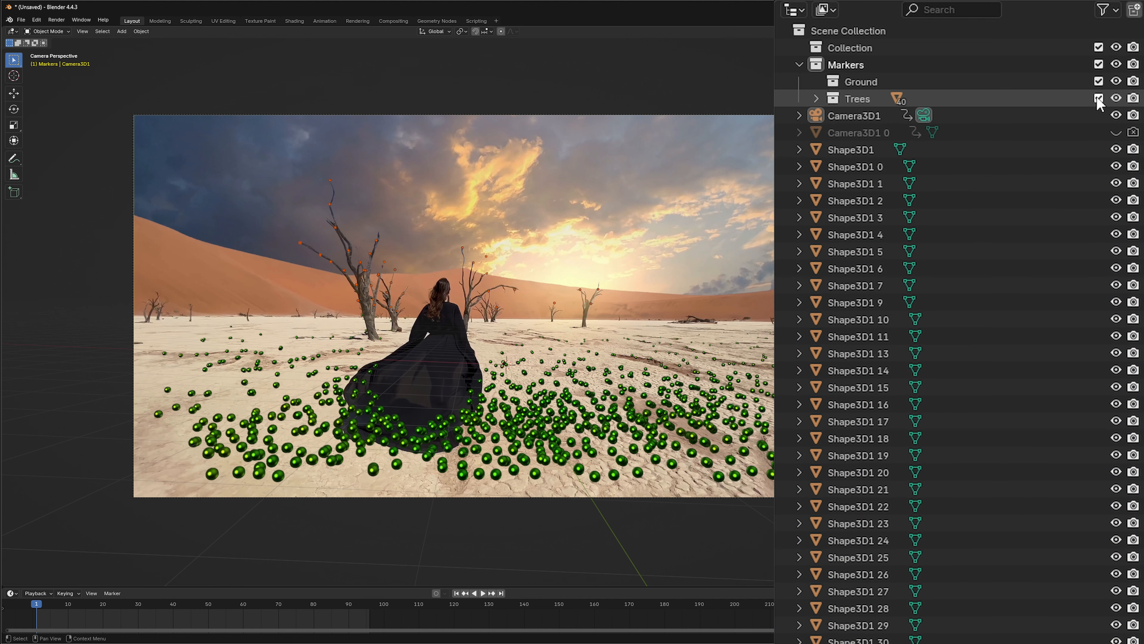
pyautogui.click(1099, 98)
pyautogui.click(1099, 98)
pyautogui.click(1099, 99)
pyautogui.click(1099, 98)
pyautogui.click(1099, 99)
pyautogui.click(1100, 98)
pyautogui.click(1099, 98)
pyautogui.click(1099, 98)
pyautogui.click(1099, 98)
pyautogui.click(1099, 98)
pyautogui.click(1099, 98)
pyautogui.click(1099, 99)
pyautogui.click(1099, 98)
pyautogui.click(1099, 99)
# Step: Select all remaining loose Shape3D1 markers, from Shape3D1 to the end of the list, and move them into the Ground collection
pyautogui.click(844, 151)
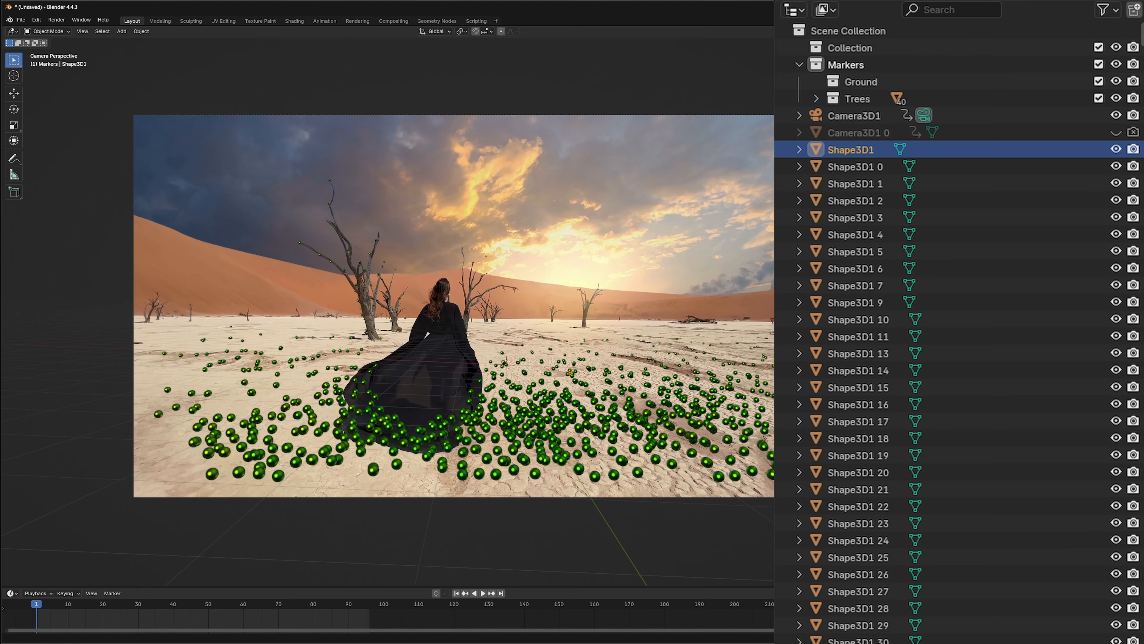
pyautogui.scroll(-20, 960, 334)
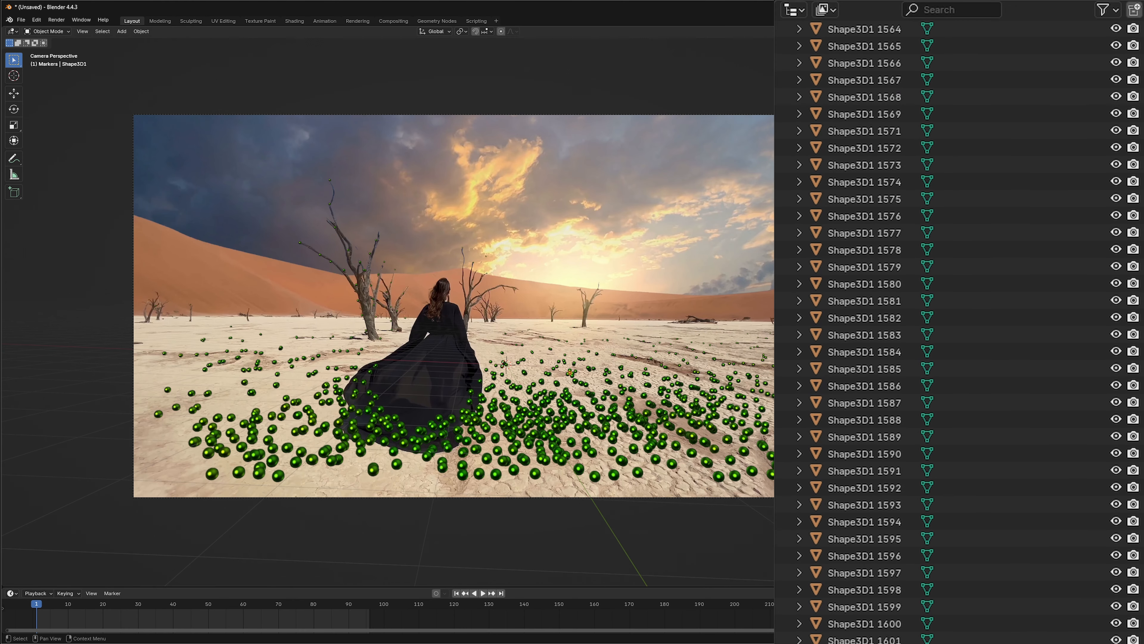
pyautogui.press('a')
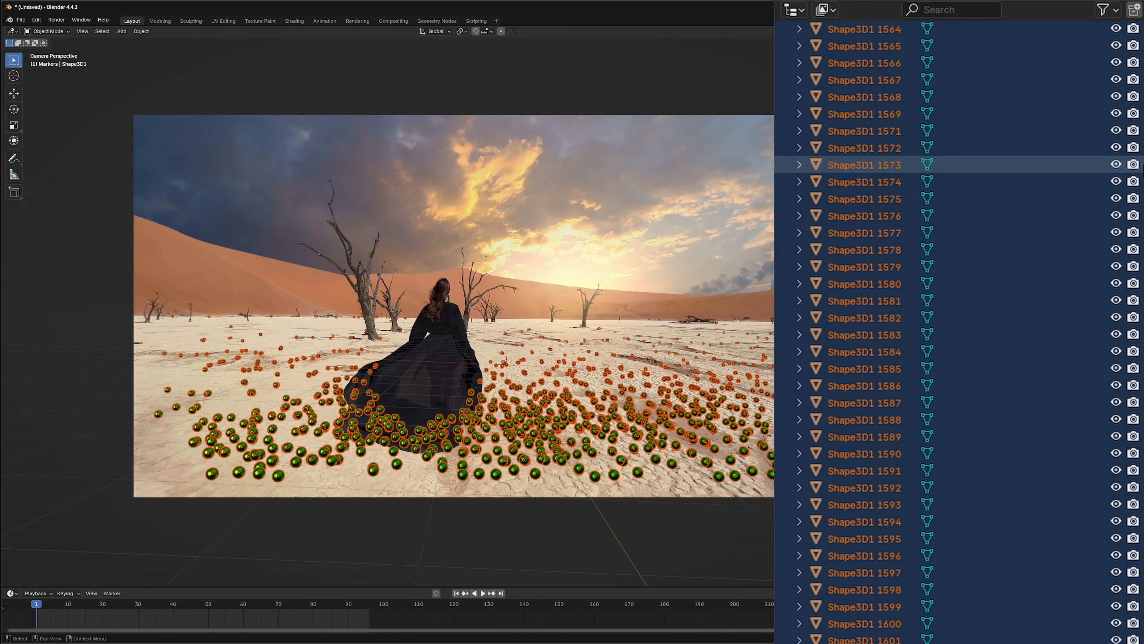
pyautogui.scroll(20, 1025, 176)
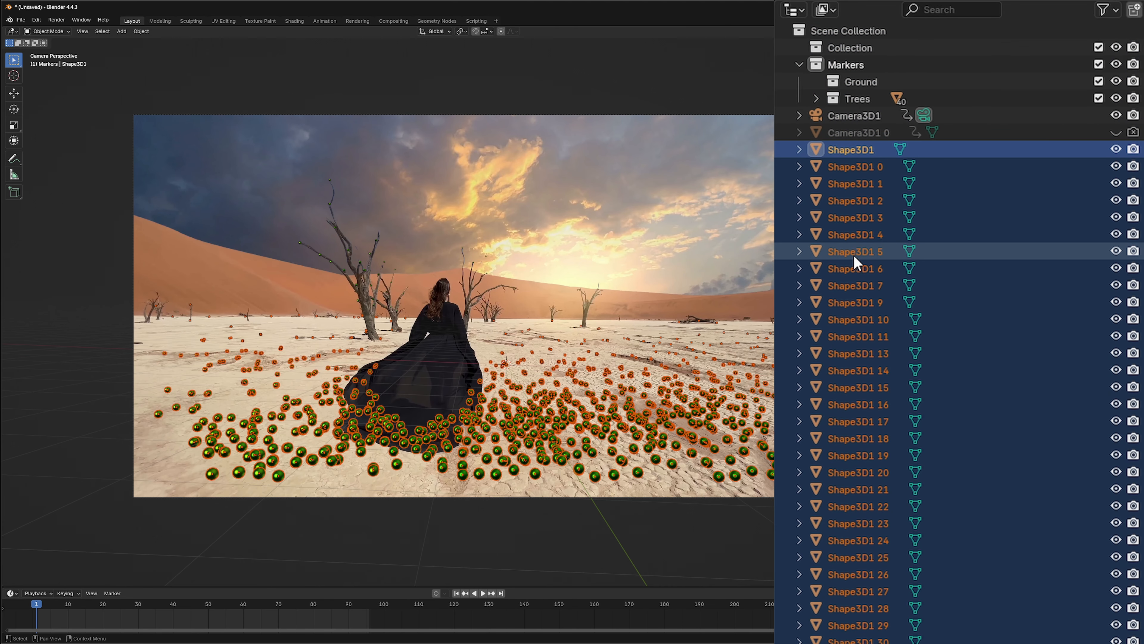
pyautogui.moveTo(849, 149); pyautogui.dragTo(857, 83)
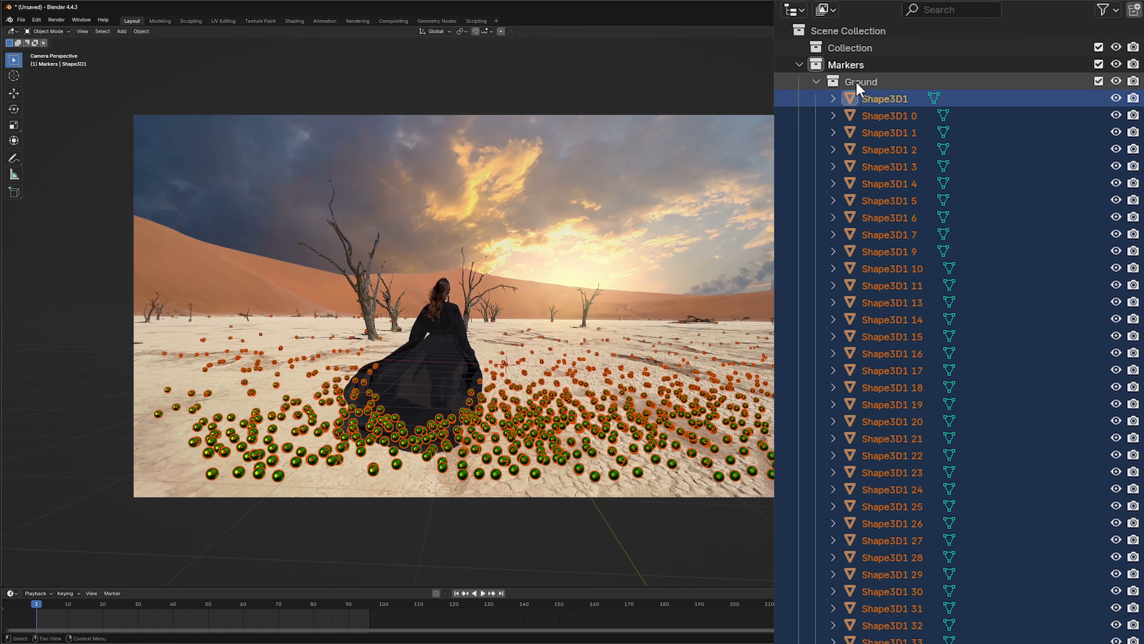
# Step: Collapse the Ground collection and exclude it from the view layer so its markers are hidden
pyautogui.click(815, 82)
pyautogui.click(857, 98)
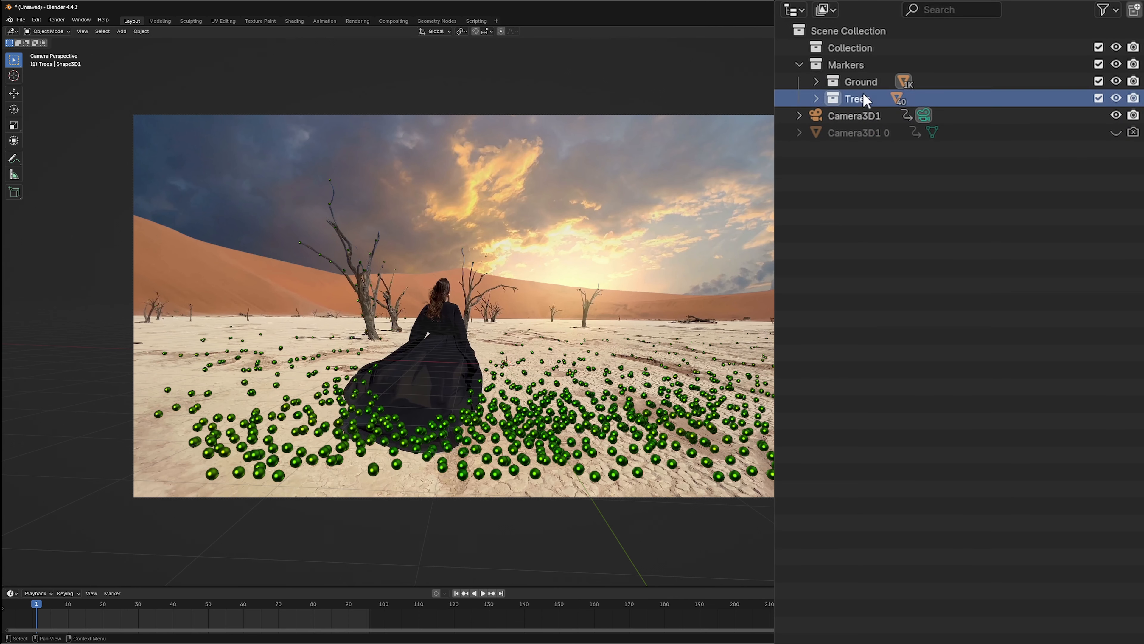
pyautogui.click(856, 81)
pyautogui.click(1098, 82)
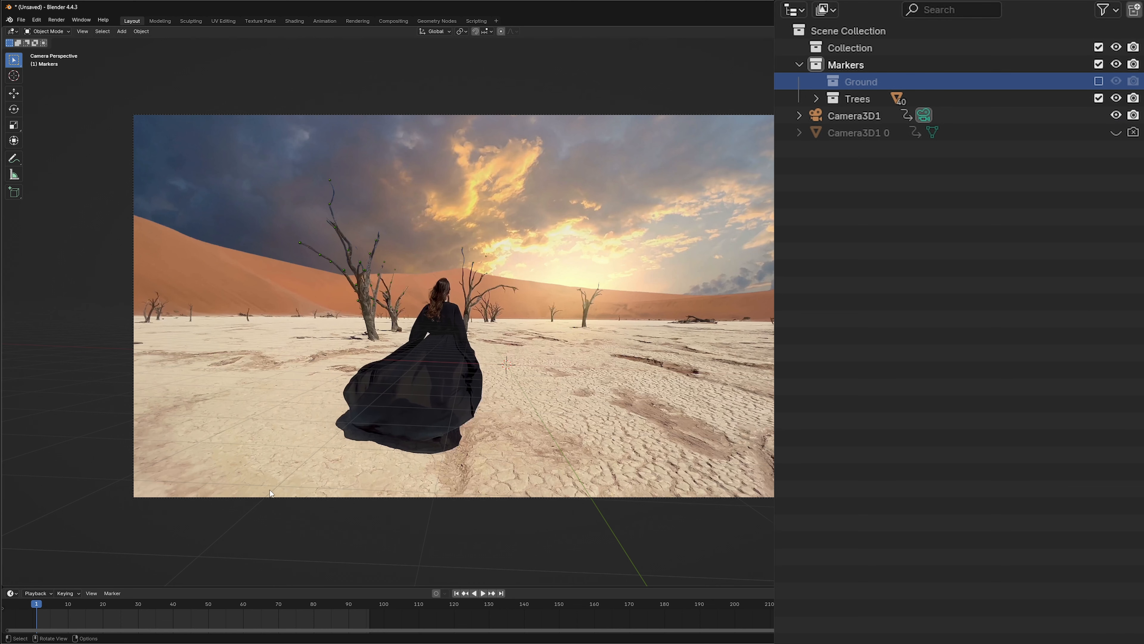
# Step: Play the animation through the camera to check the footage without the ground markers, and return to the first frame
pyautogui.click(482, 594)
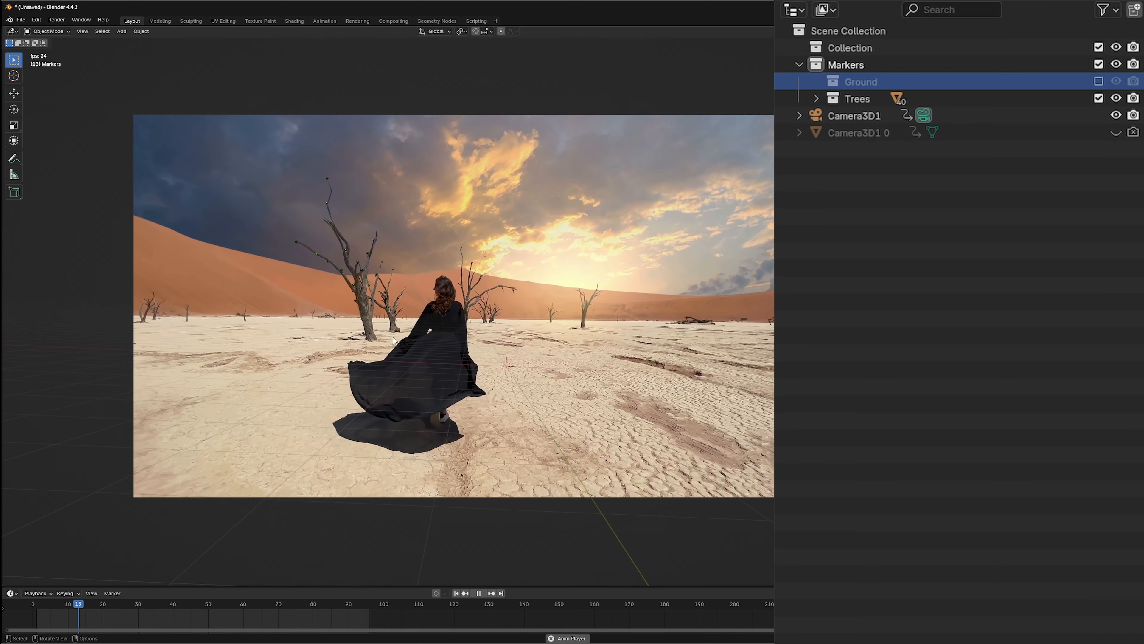
pyautogui.click(479, 593)
pyautogui.click(456, 593)
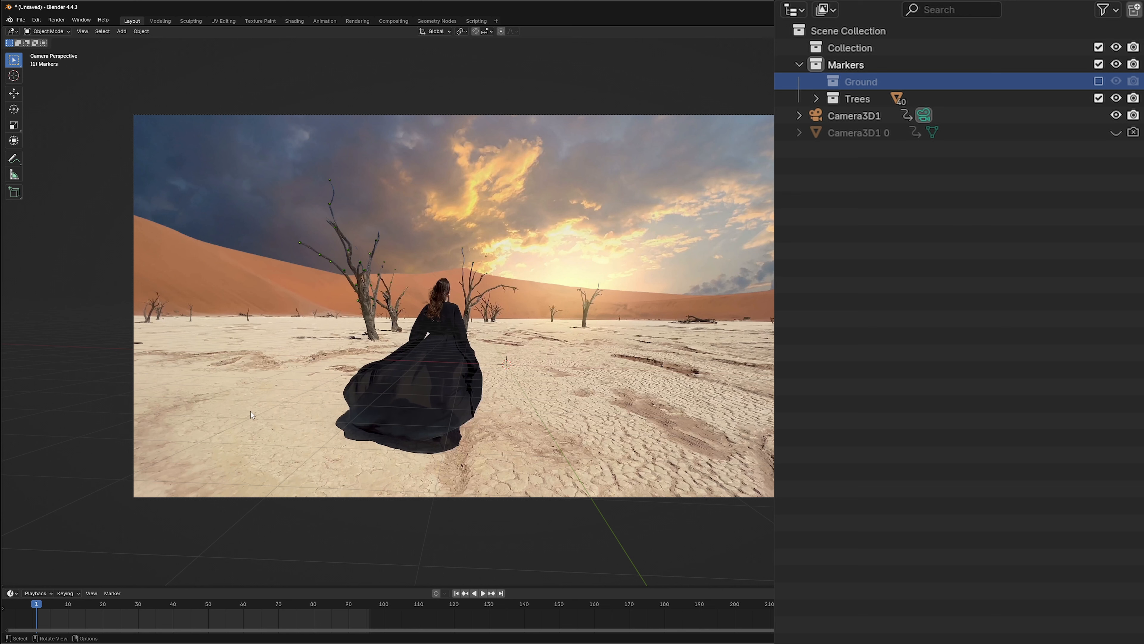
# Step: Turn off the background images of Camera3D1 and deselect the camera
pyautogui.click(837, 118)
pyautogui.click(800, 116)
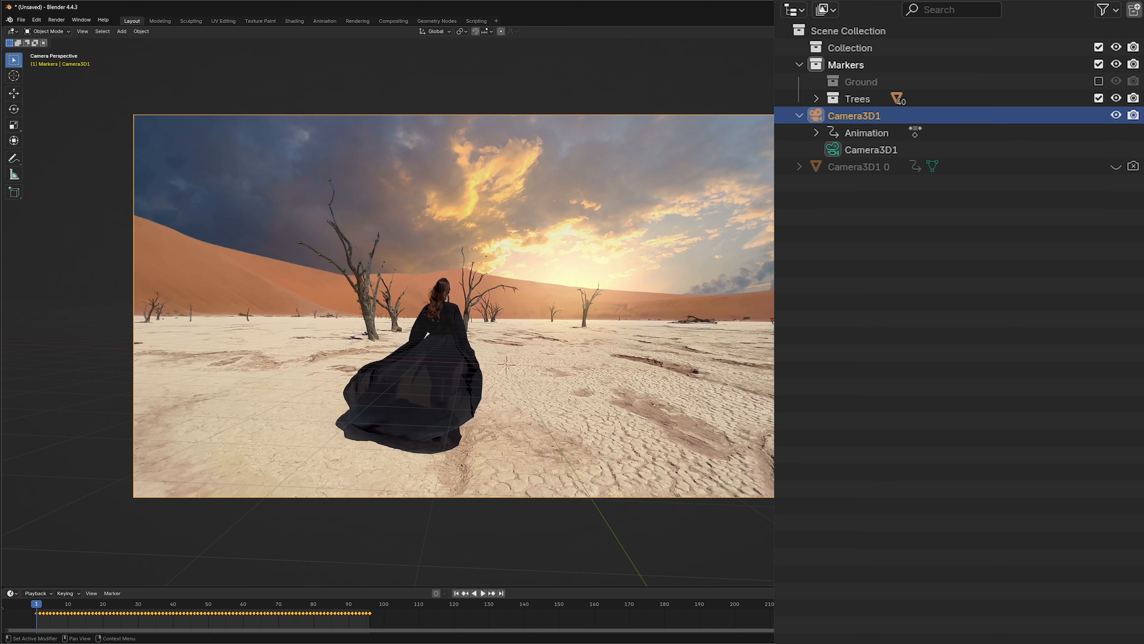
pyautogui.moveTo(886, 639); pyautogui.dragTo(887, 13)
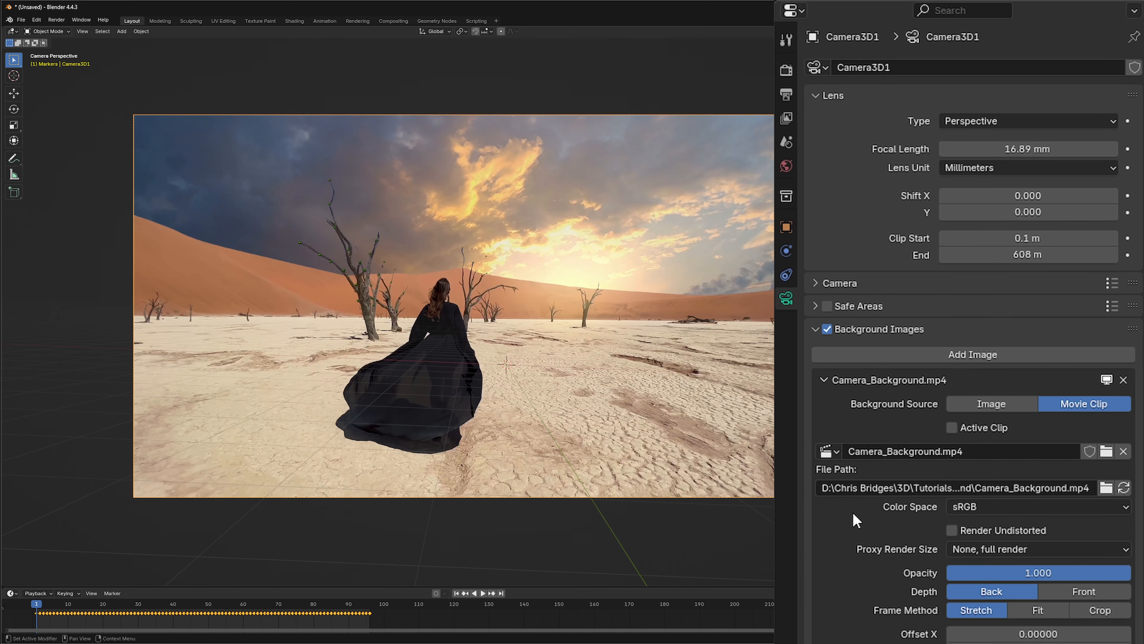
pyautogui.click(827, 329)
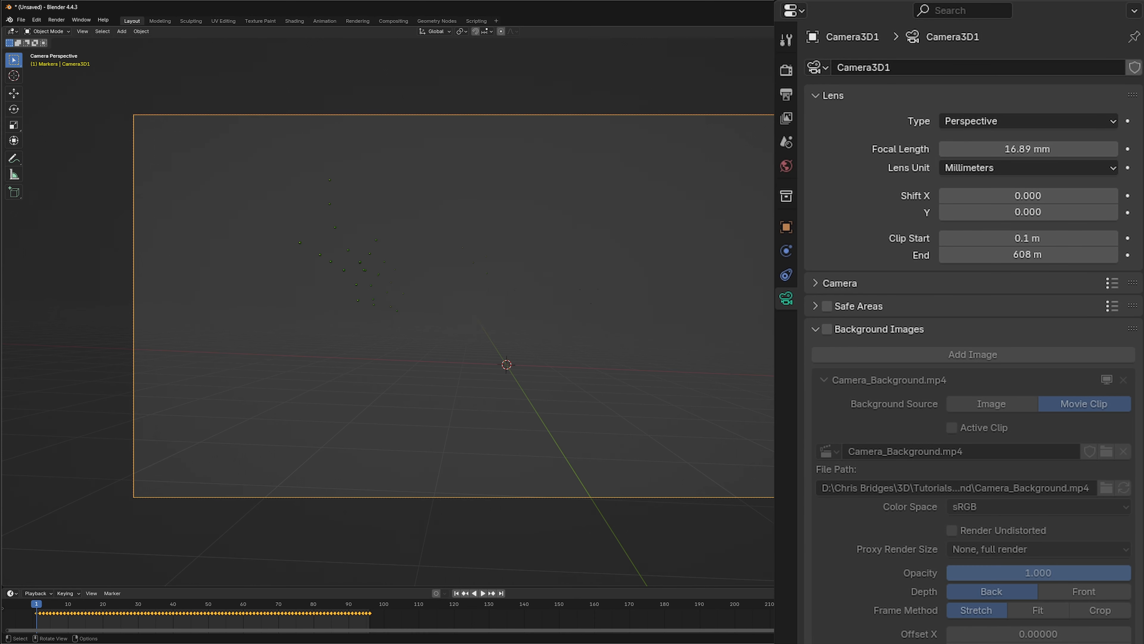
pyautogui.click(518, 340)
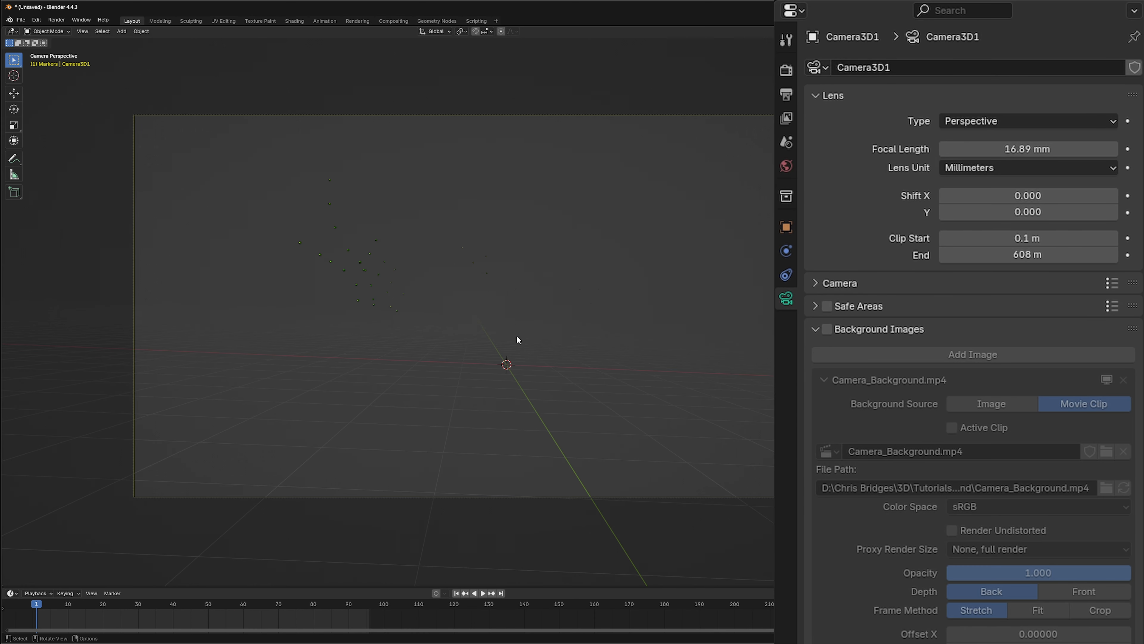
# Step: Add a plane mesh at the origin and stand it upright with an X rotation of 90°
pyautogui.click(121, 31)
pyautogui.moveTo(144, 43)
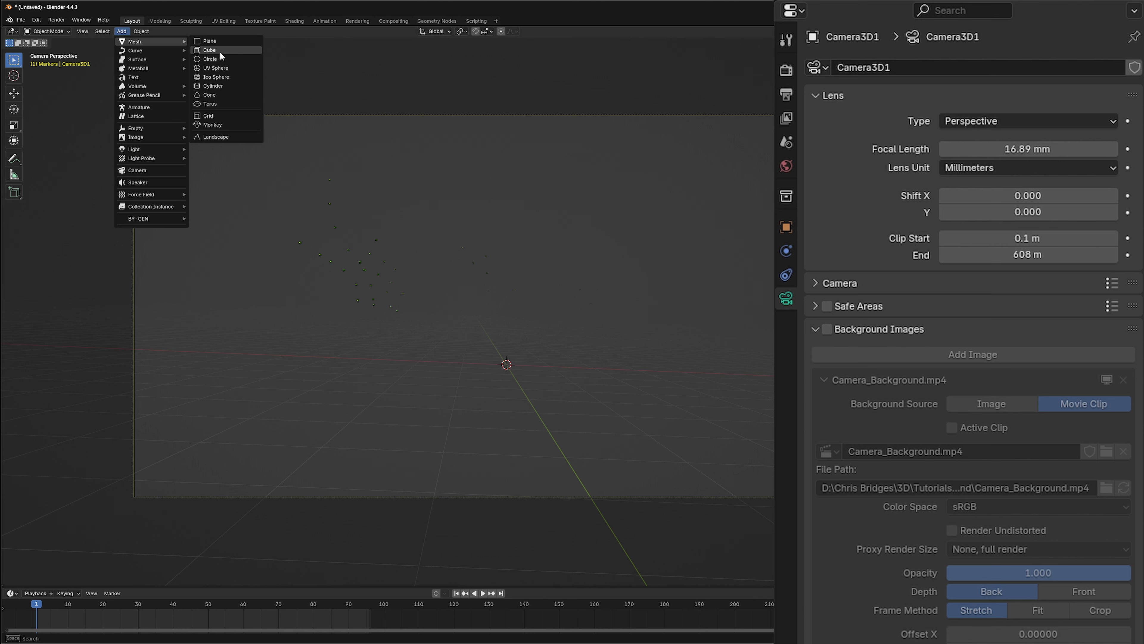
pyautogui.click(221, 41)
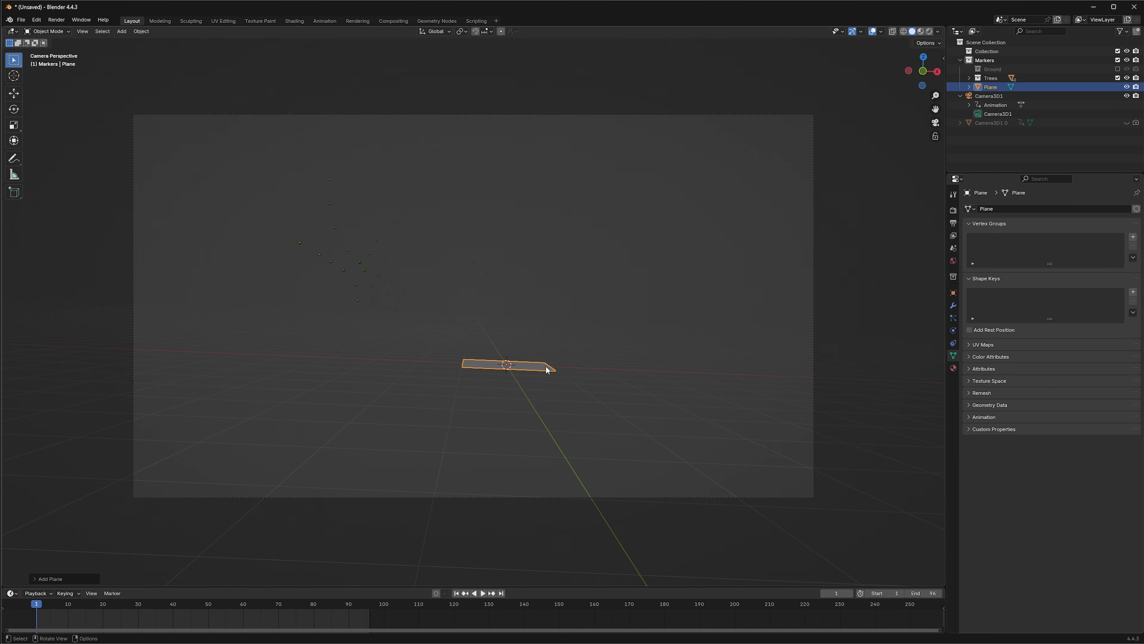
pyautogui.click(944, 59)
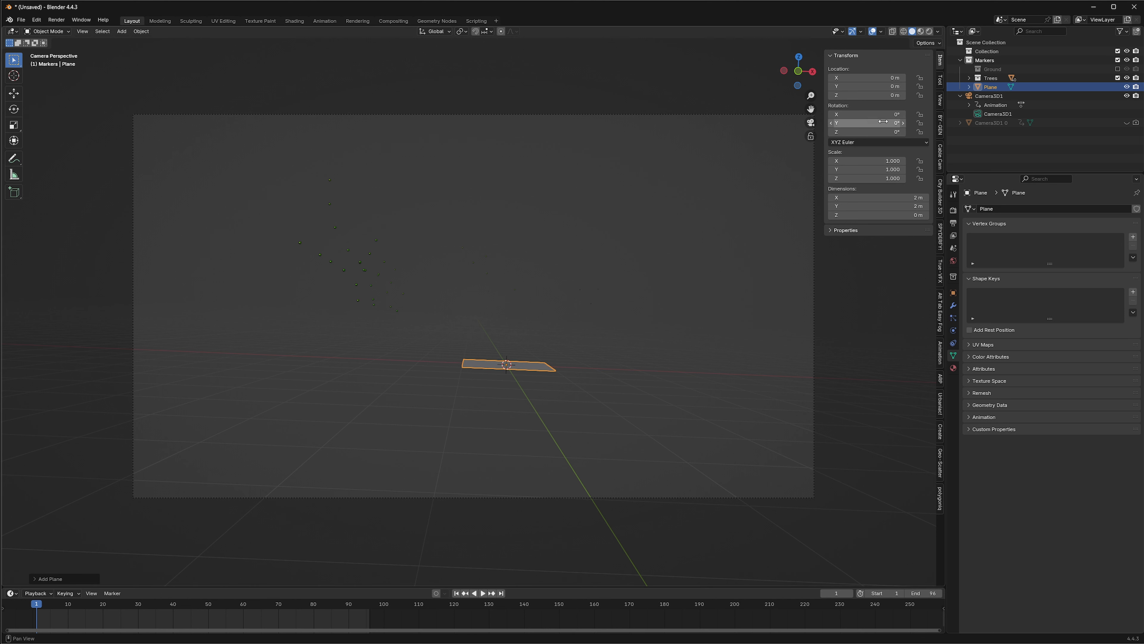
pyautogui.click(869, 114)
pyautogui.write('90')
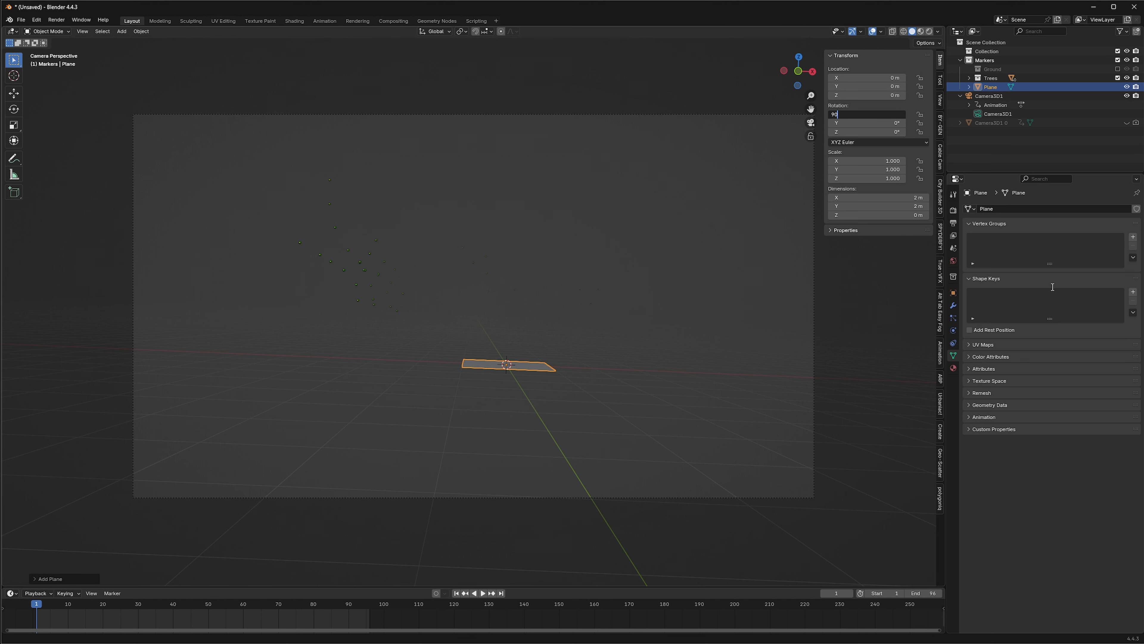
pyautogui.press('Return')
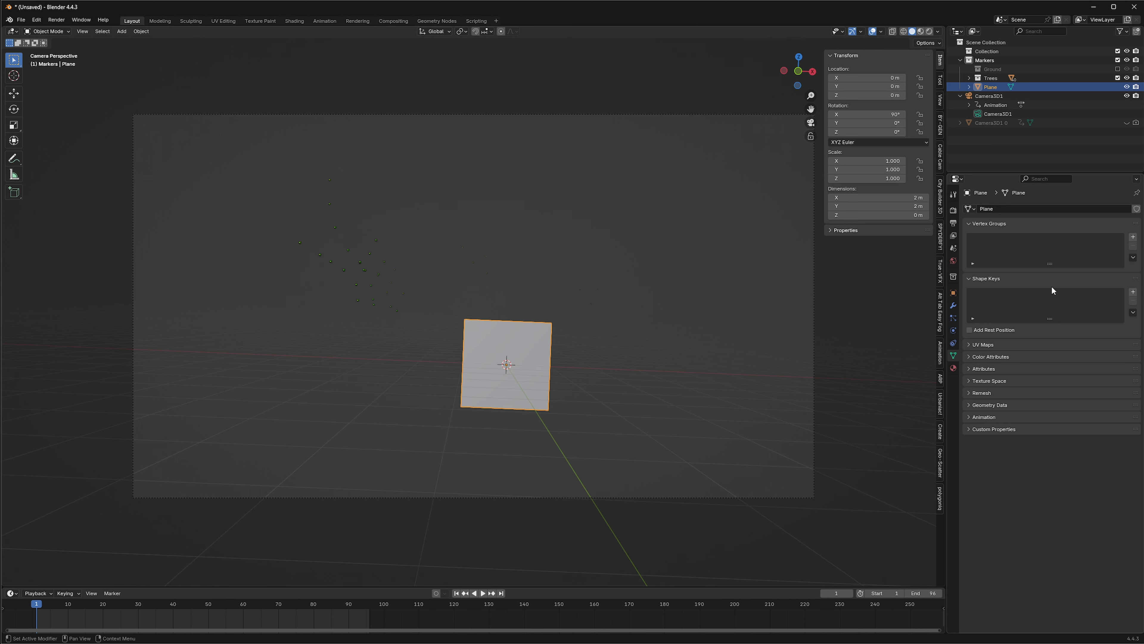
# Step: View the plane from the back and scale it along X to a narrow strip about 0.1 m wide
pyautogui.click(800, 71)
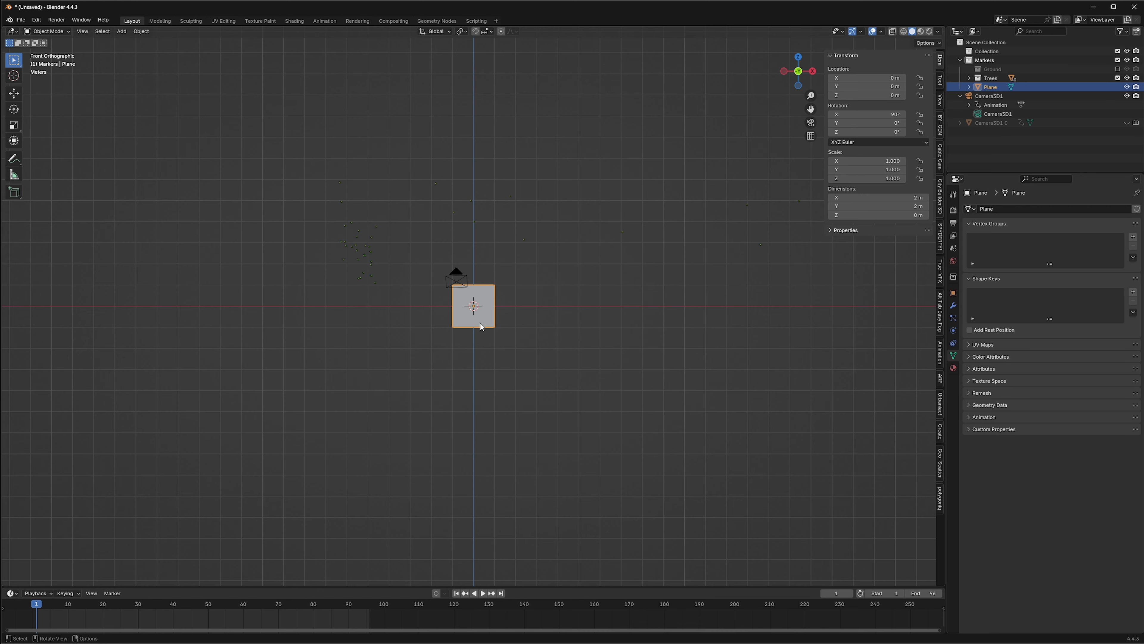
pyautogui.scroll(5, 480, 322)
pyautogui.scroll(6, 480, 323)
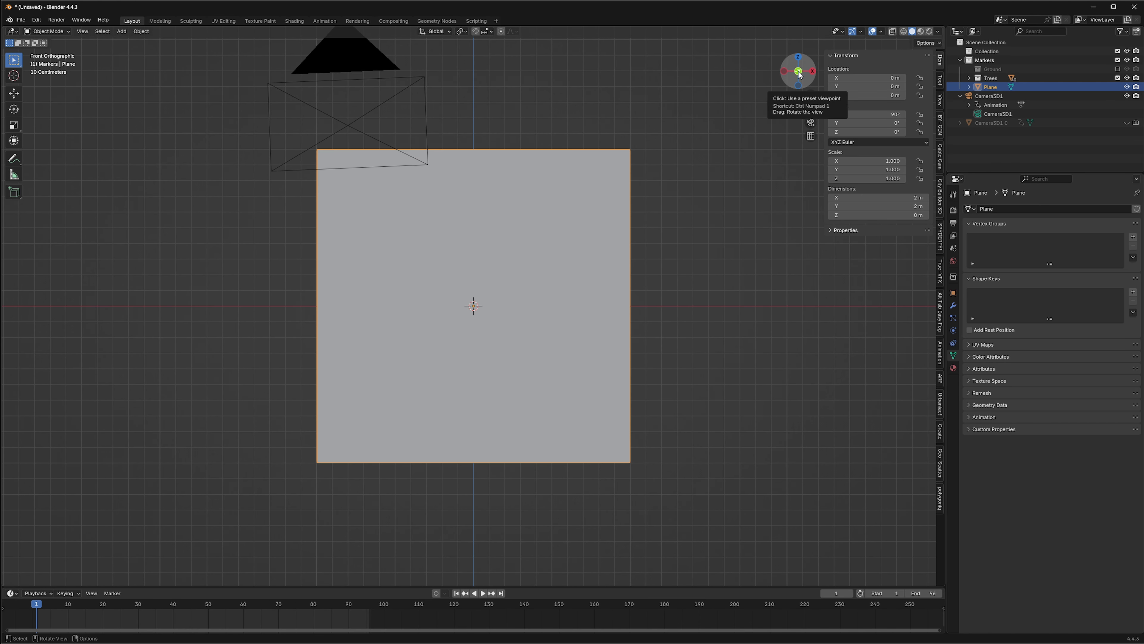
pyautogui.click(813, 73)
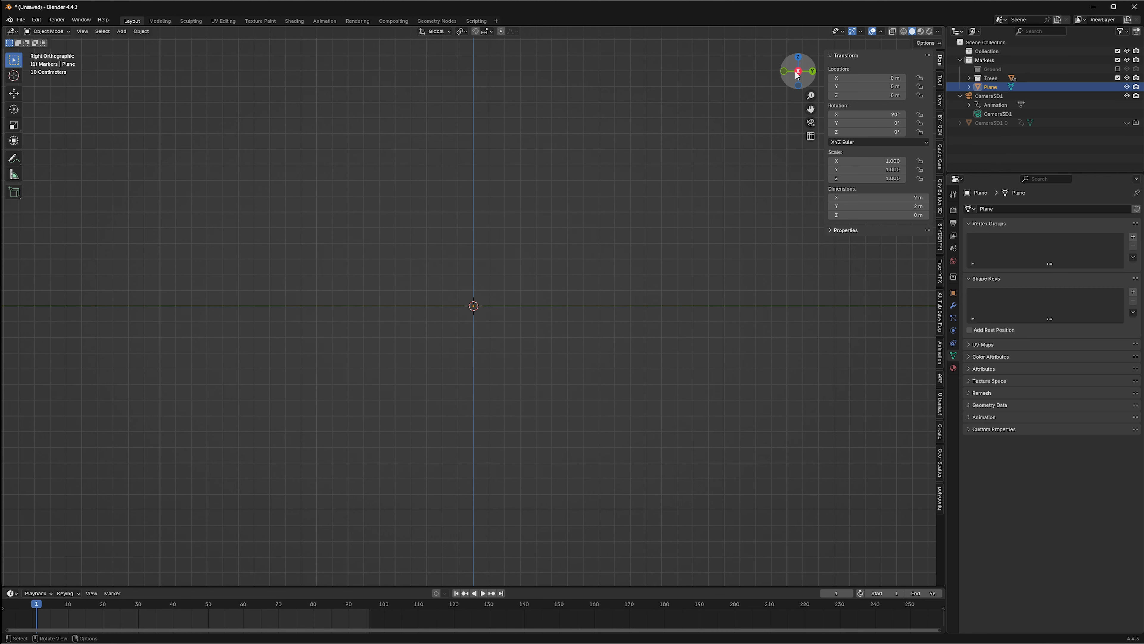
pyautogui.click(812, 70)
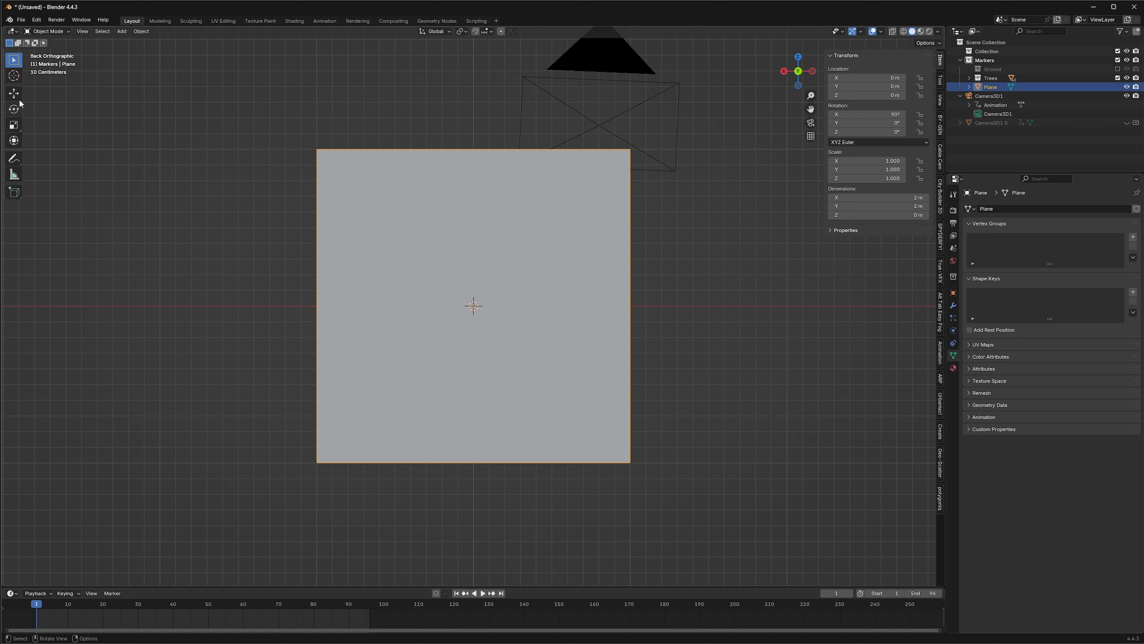
pyautogui.click(14, 126)
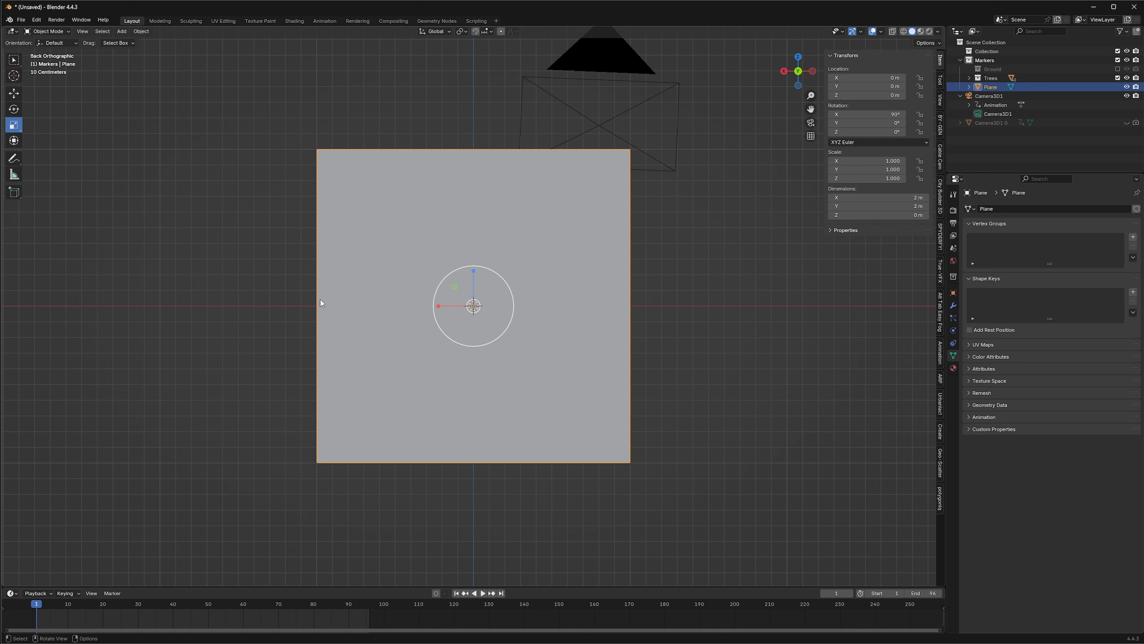
pyautogui.moveTo(439, 308); pyautogui.dragTo(473, 306)
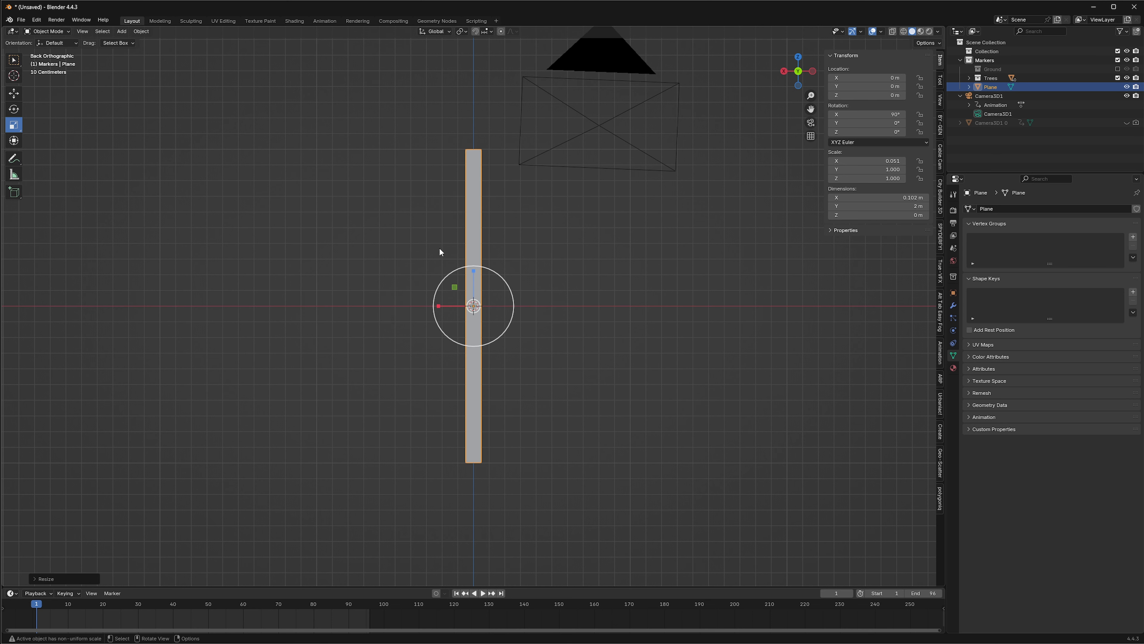
# Step: Taper the strip in Edit Mode by moving its two upper vertices inward to local X values of about 0.13 m and -0.08 m
pyautogui.click(47, 31)
pyautogui.click(48, 51)
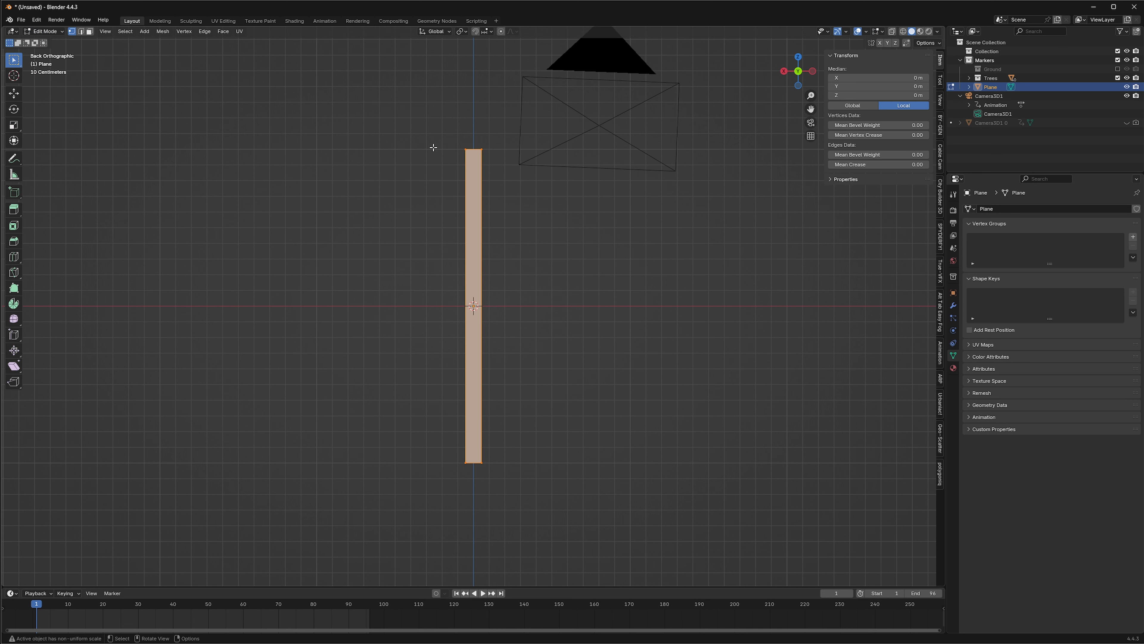
pyautogui.click(449, 149)
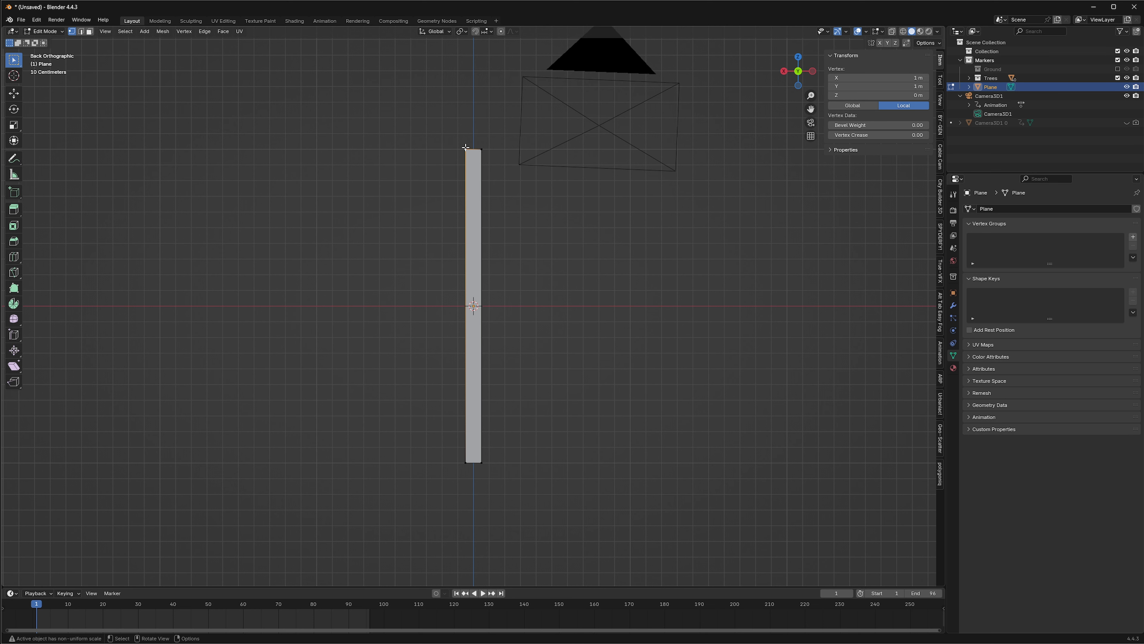
pyautogui.scroll(5, 466, 147)
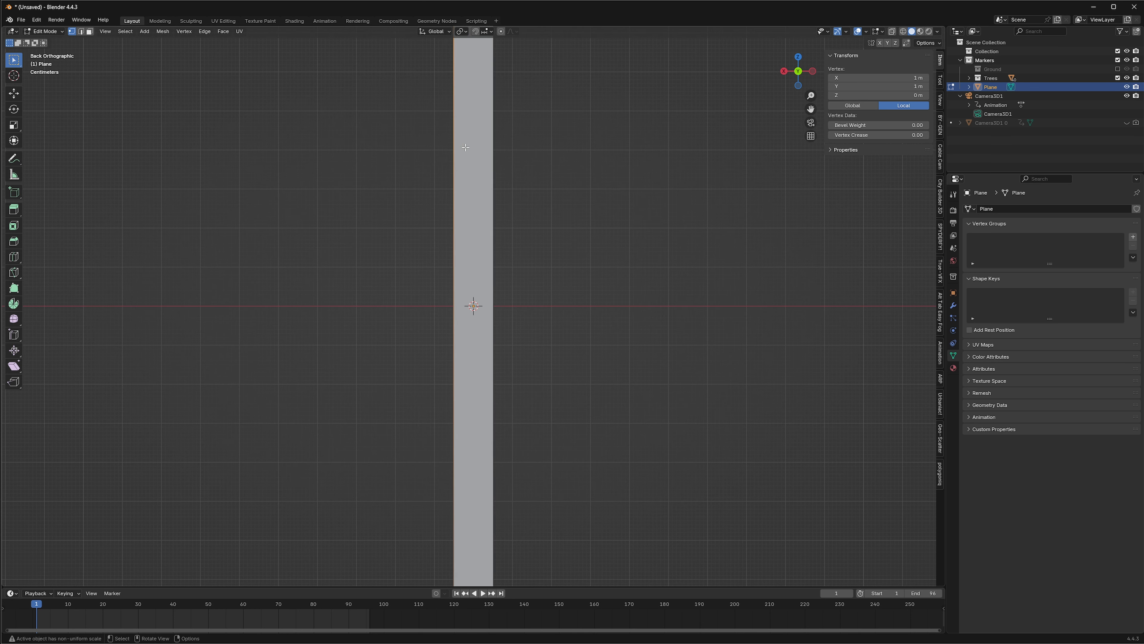
pyautogui.keyDown('shift'); pyautogui.moveTo(525, 199); pyautogui.dragTo(536, 434, button='middle'); pyautogui.keyUp('shift')
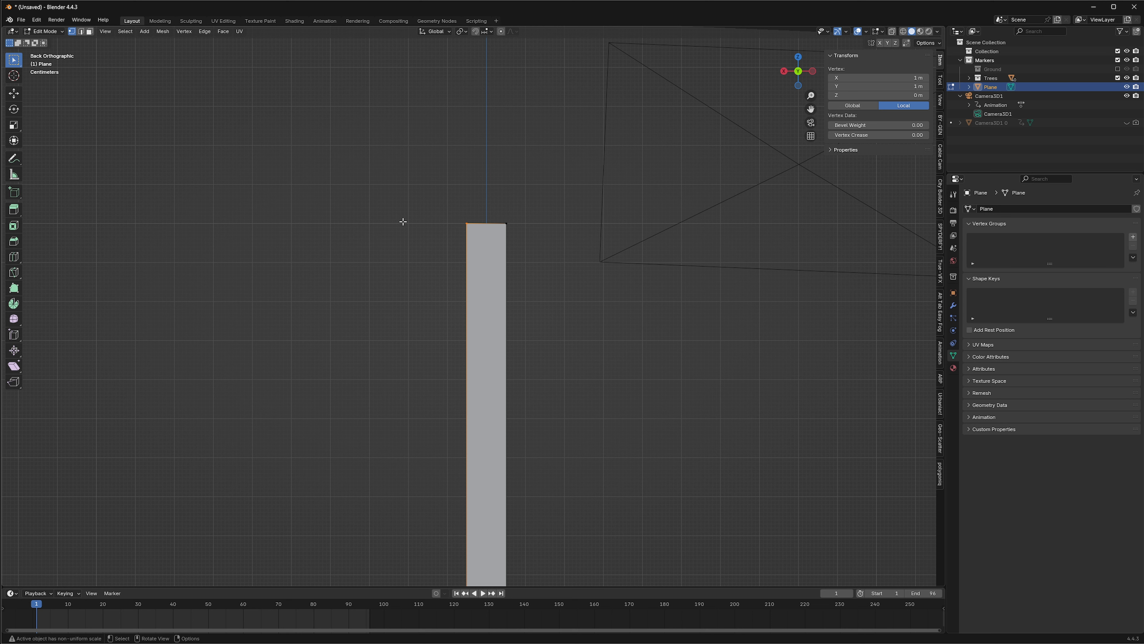
pyautogui.hotkey('shift', 'space')
pyautogui.press('g')
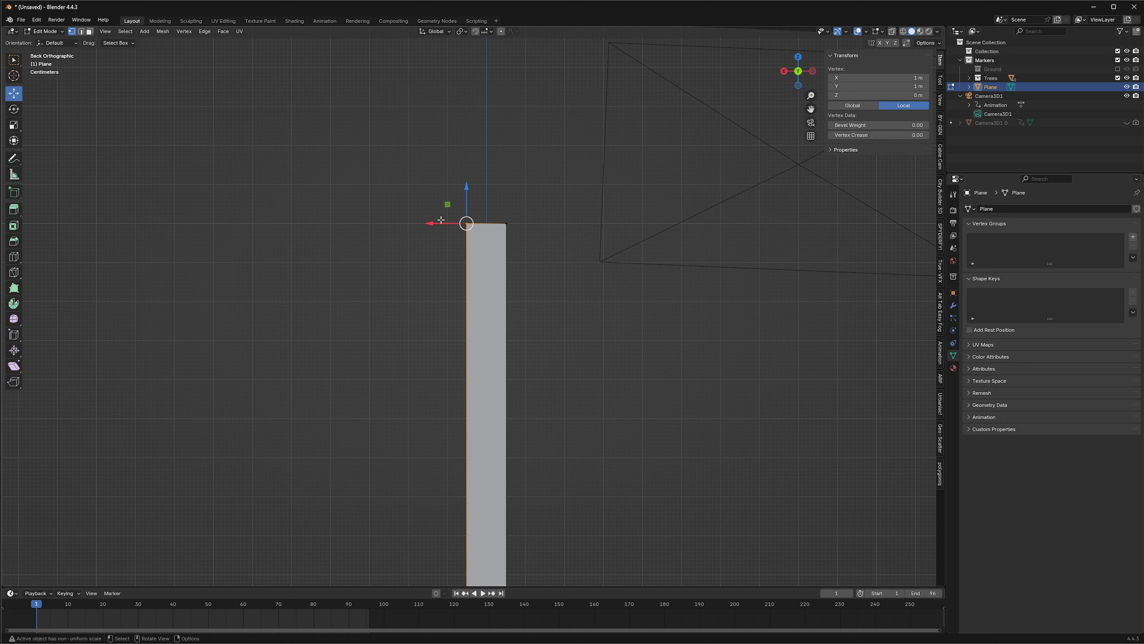
pyautogui.moveTo(440, 220); pyautogui.dragTo(448, 223)
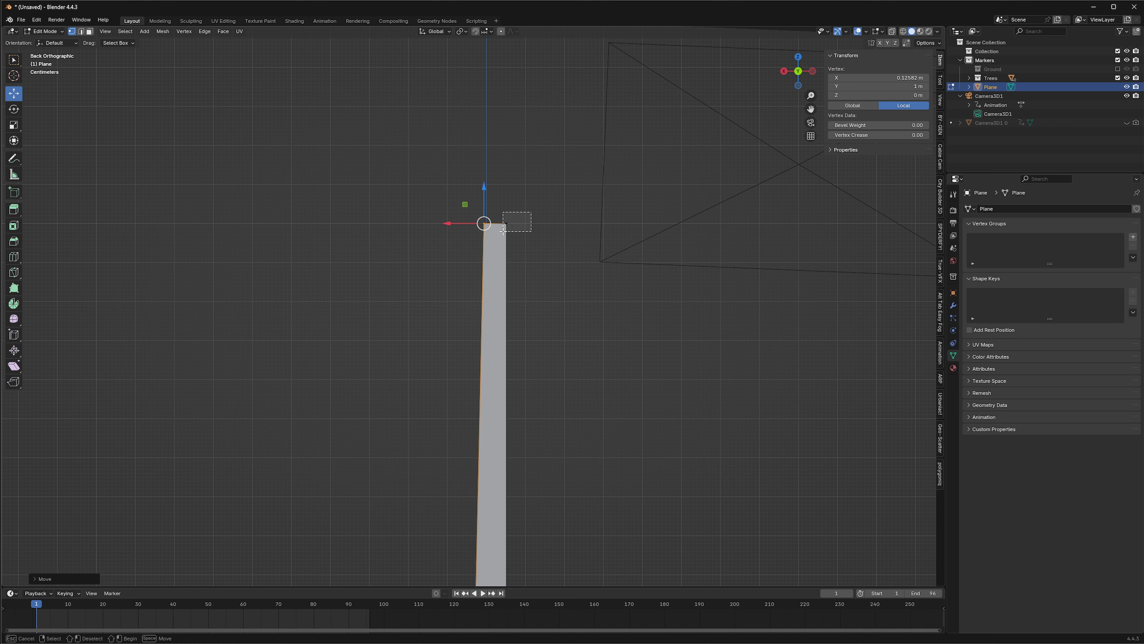
pyautogui.click(512, 226)
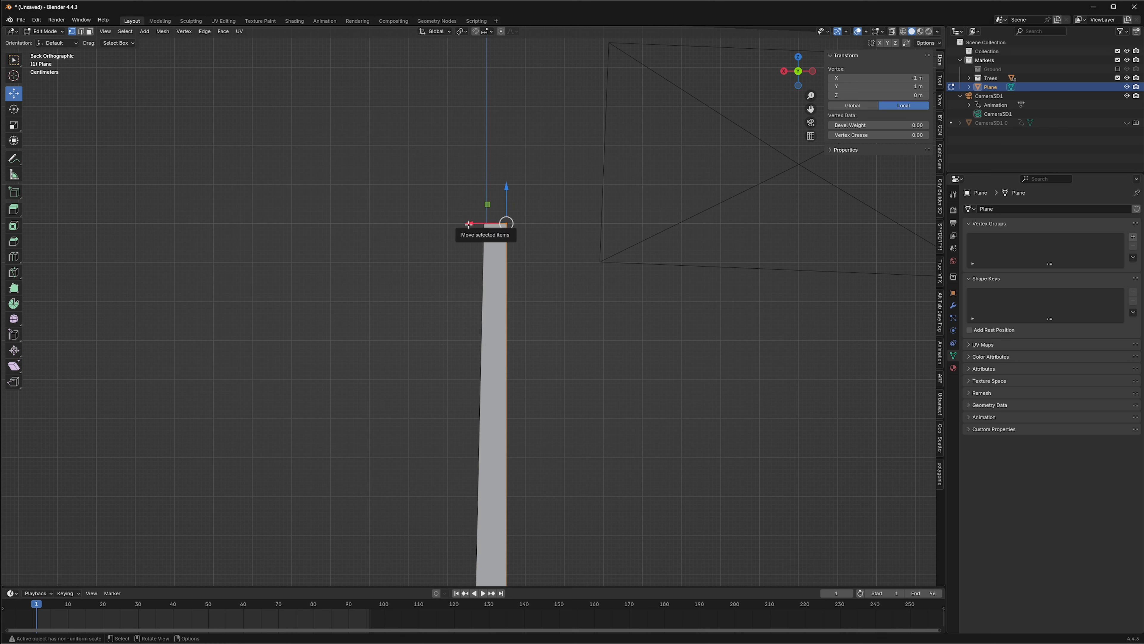
pyautogui.moveTo(466, 223); pyautogui.dragTo(449, 223)
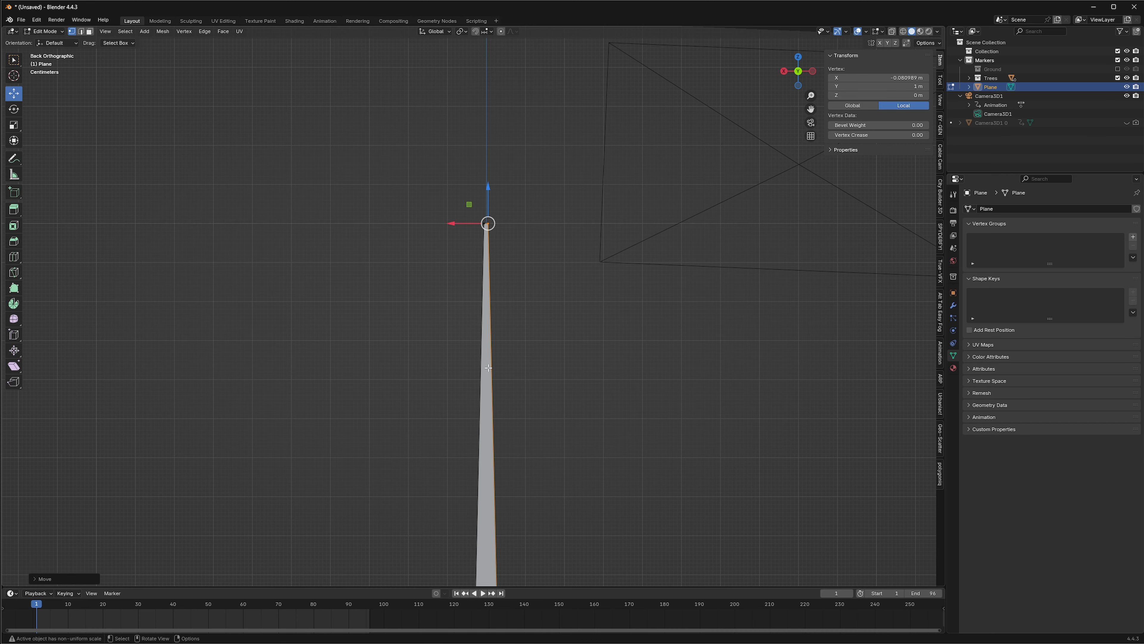
# Step: Select the strip's two long side edges and subdivide them with 60 cuts
pyautogui.moveTo(449, 223); pyautogui.dragTo(533, 312, button='middle')
pyautogui.scroll(4, 473, 255)
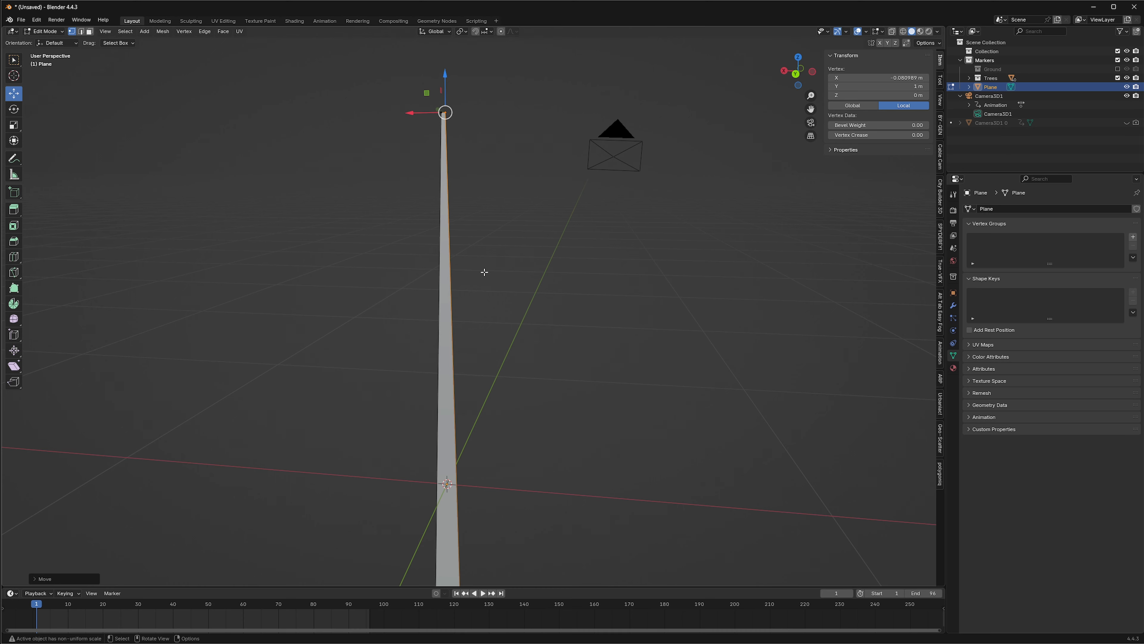
pyautogui.moveTo(484, 272); pyautogui.dragTo(492, 269, button='middle')
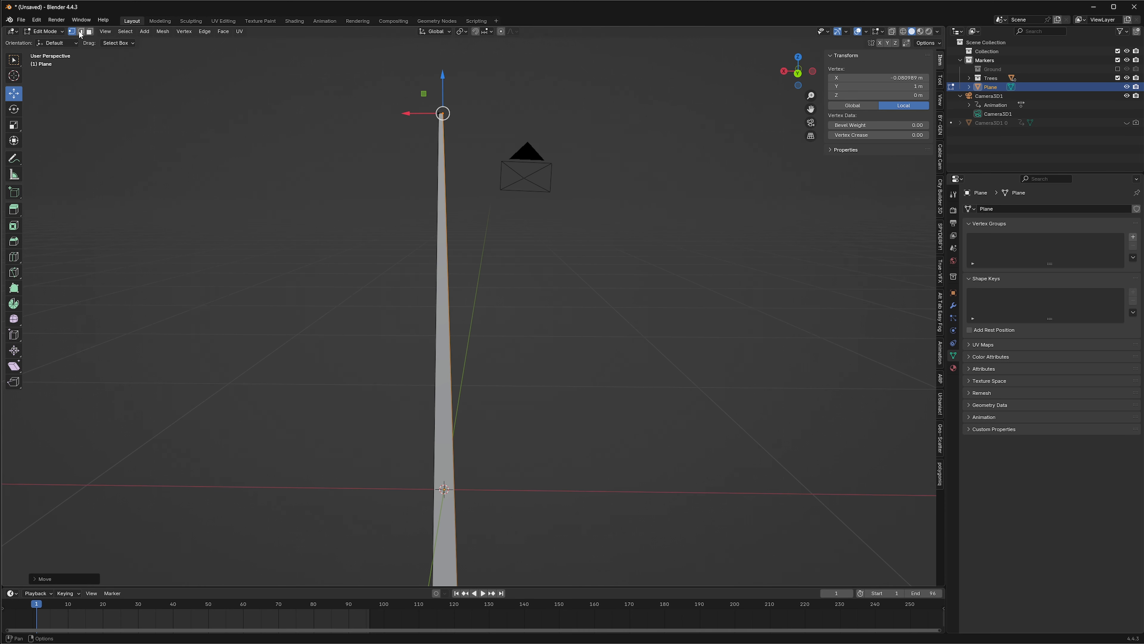
pyautogui.click(81, 31)
pyautogui.click(436, 359)
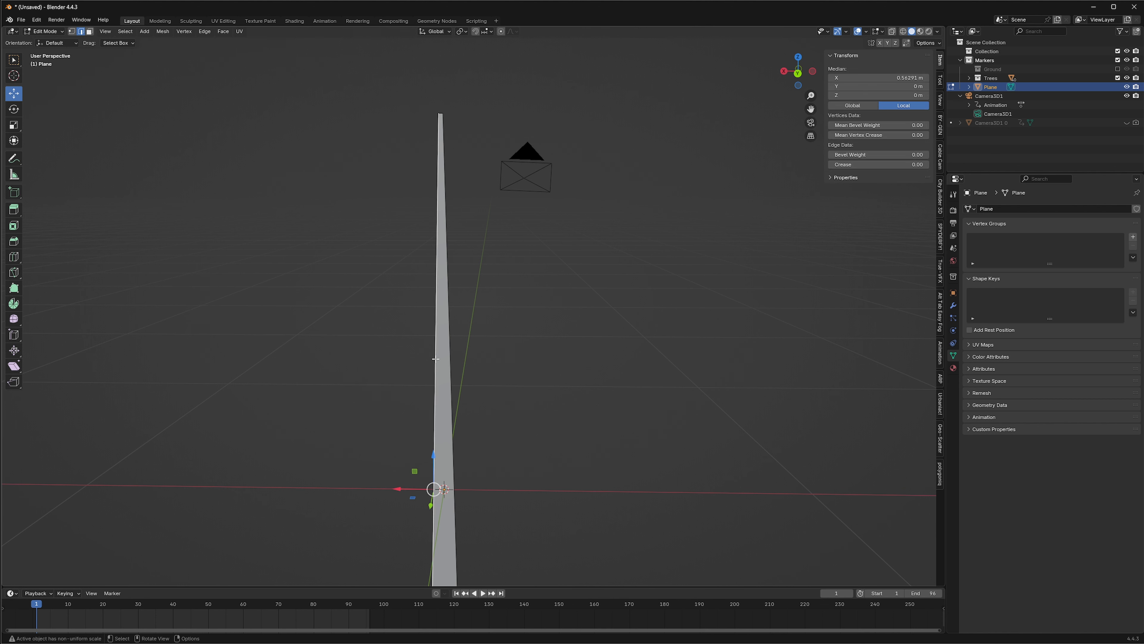
pyautogui.keyDown('shift'); pyautogui.click(452, 375); pyautogui.keyUp('shift')
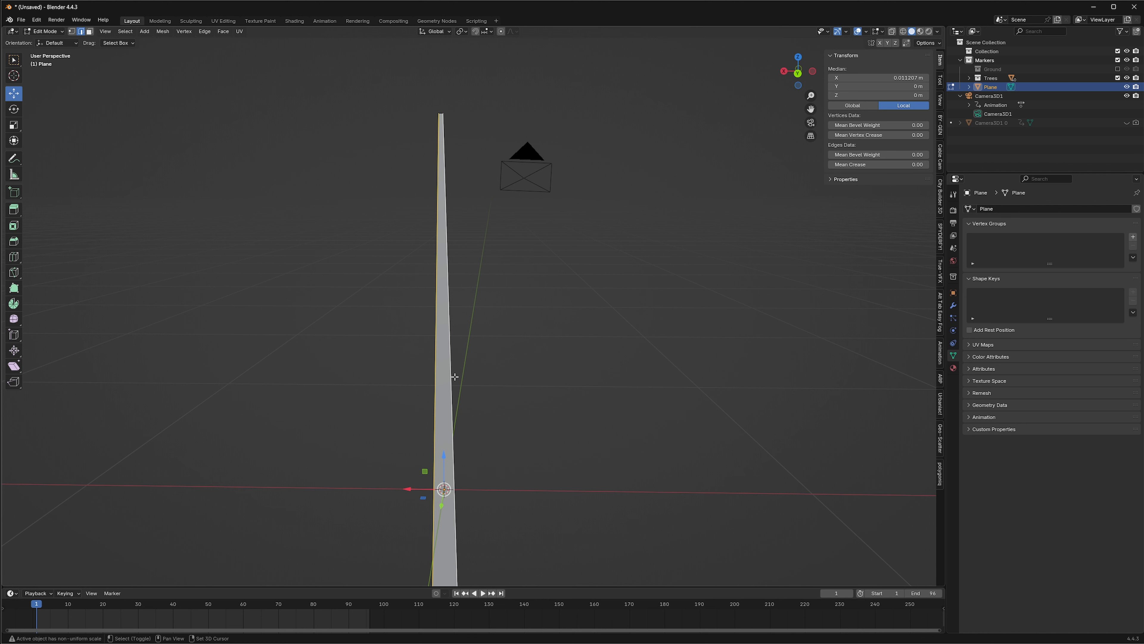
pyautogui.rightClick(443, 375)
pyautogui.click(414, 373)
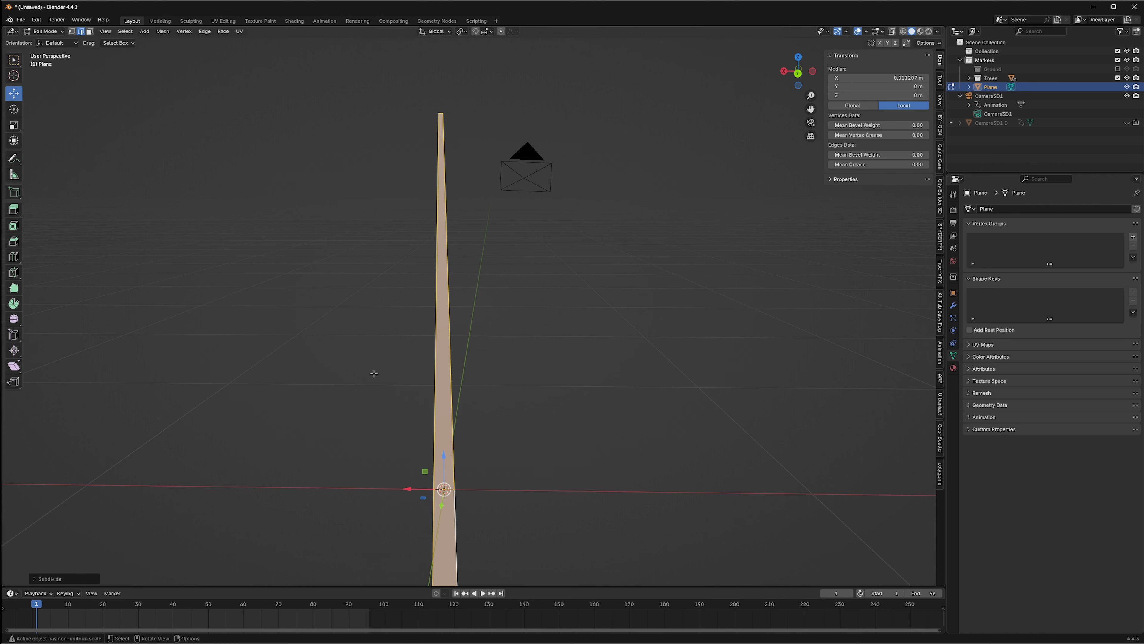
pyautogui.click(39, 579)
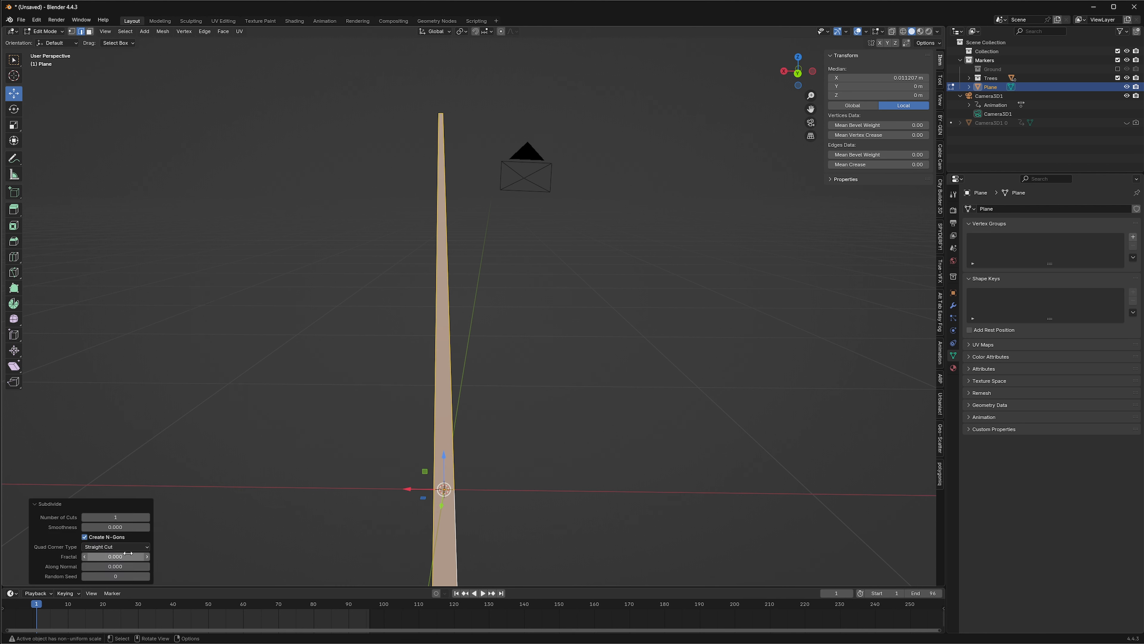
pyautogui.moveTo(119, 519); pyautogui.dragTo(144, 519)
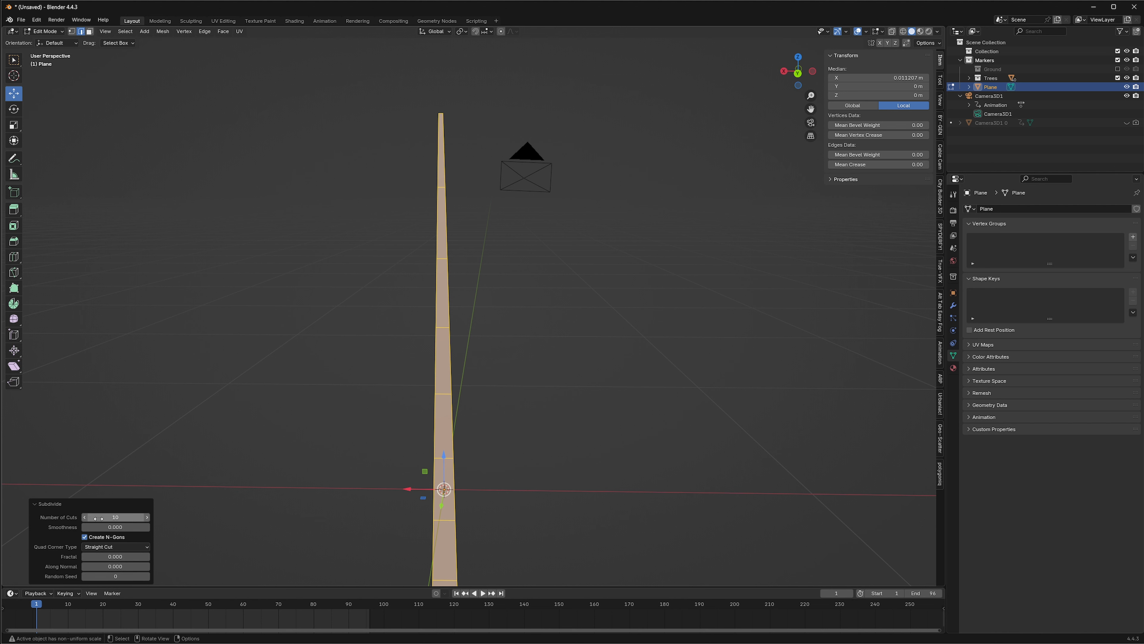
pyautogui.click(115, 517)
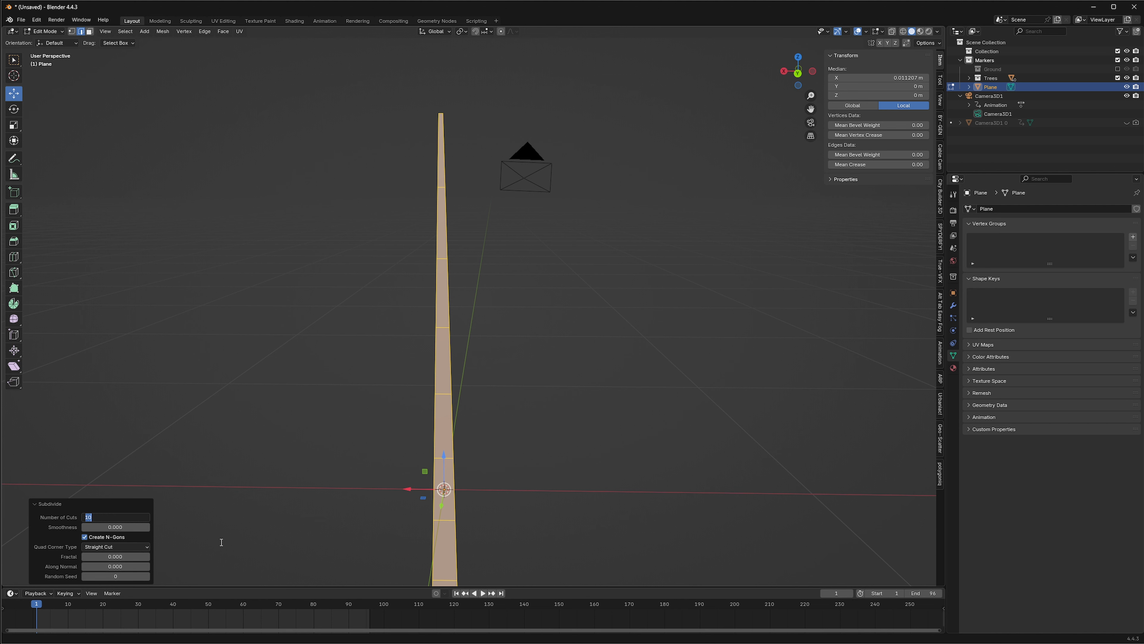
pyautogui.press('Return')
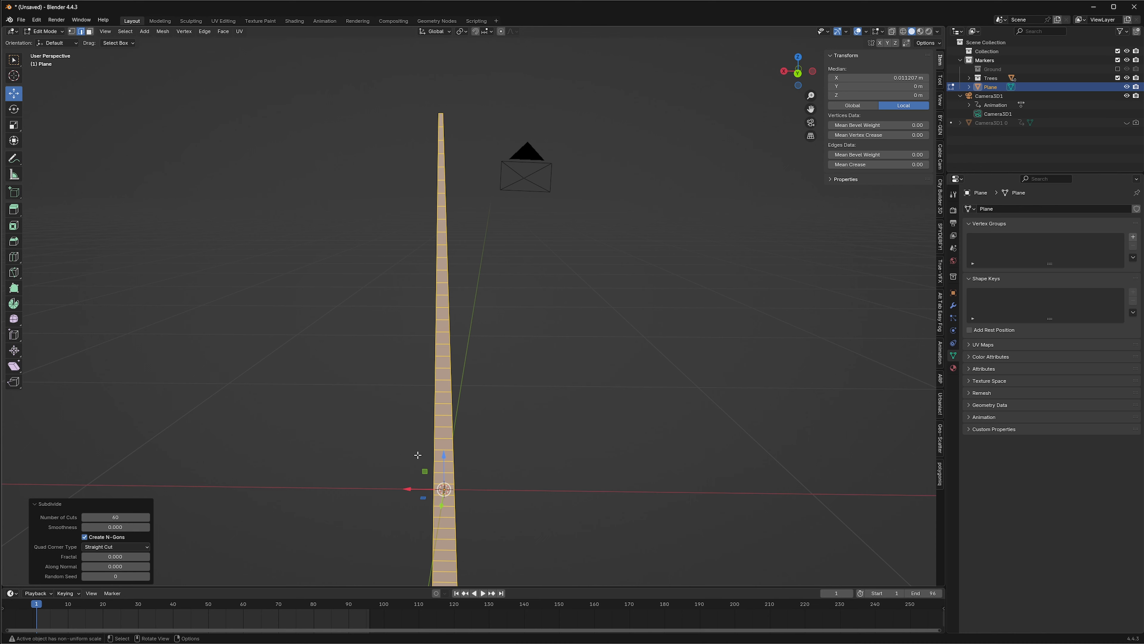
# Step: Create a vertex group named Pin and assign the vertices at the strip's narrow tip, selected from the back view
pyautogui.moveTo(479, 499)
pyautogui.mouseDown(button='middle')
pyautogui.moveTo(393, 519)
pyautogui.moveTo(538, 475)
pyautogui.moveTo(465, 488)
pyautogui.mouseUp(button='middle')
pyautogui.click(798, 71)
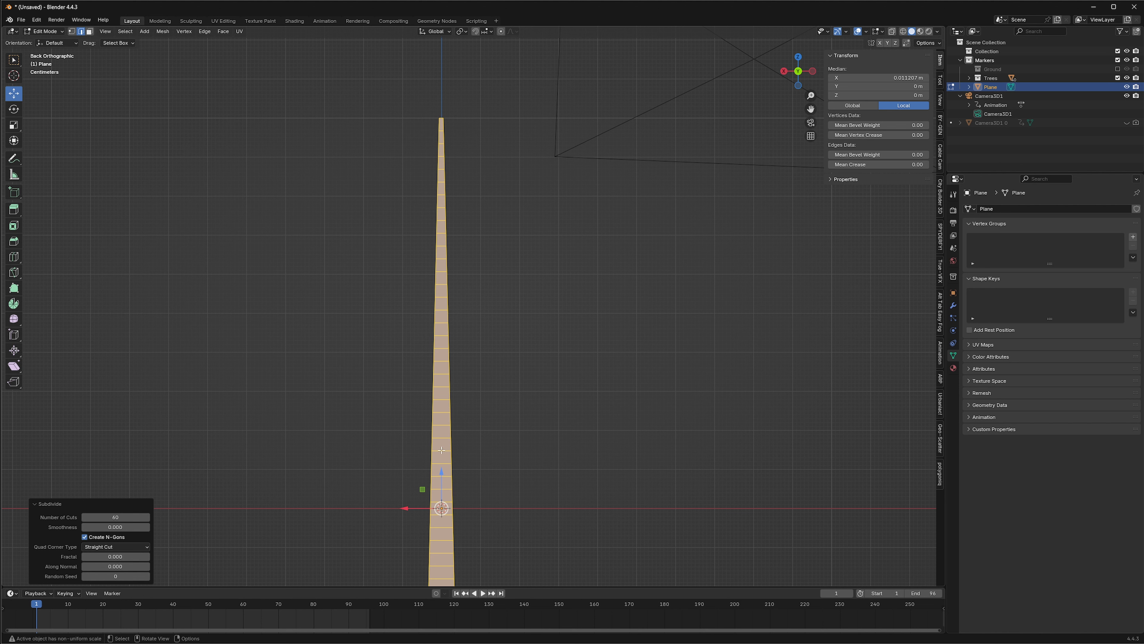
pyautogui.click(452, 128)
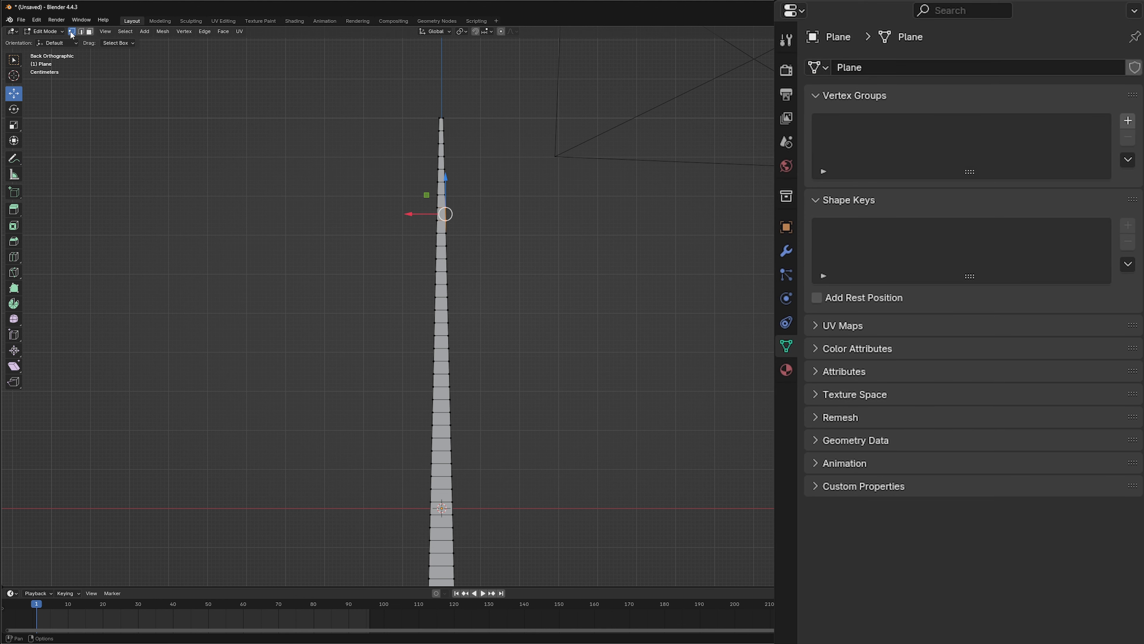
pyautogui.moveTo(422, 106); pyautogui.dragTo(459, 126)
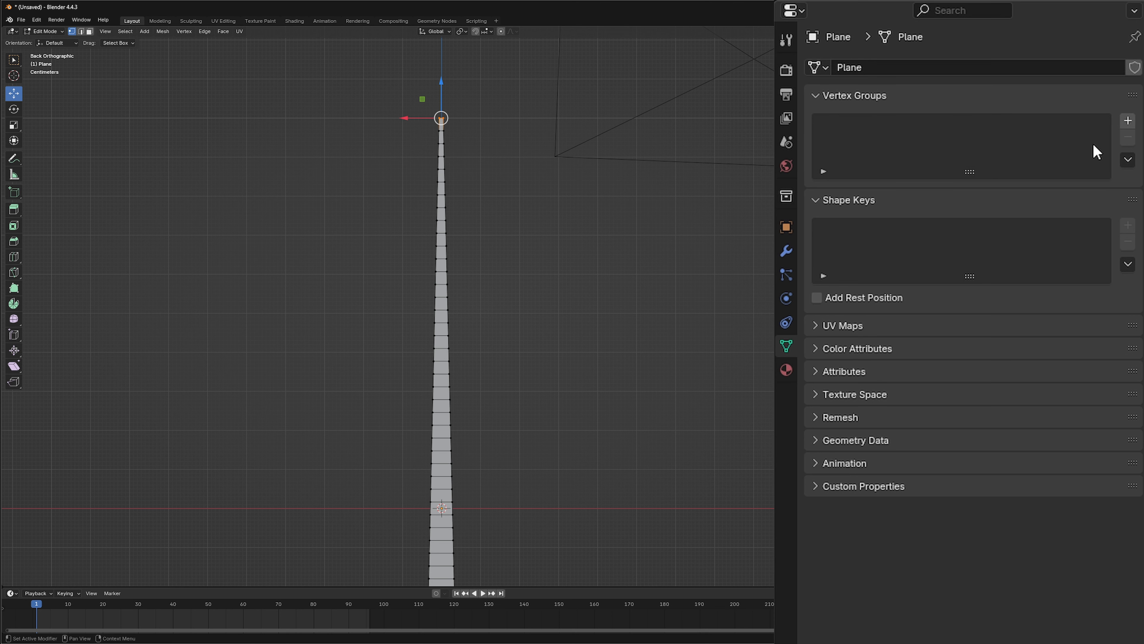
pyautogui.click(1128, 121)
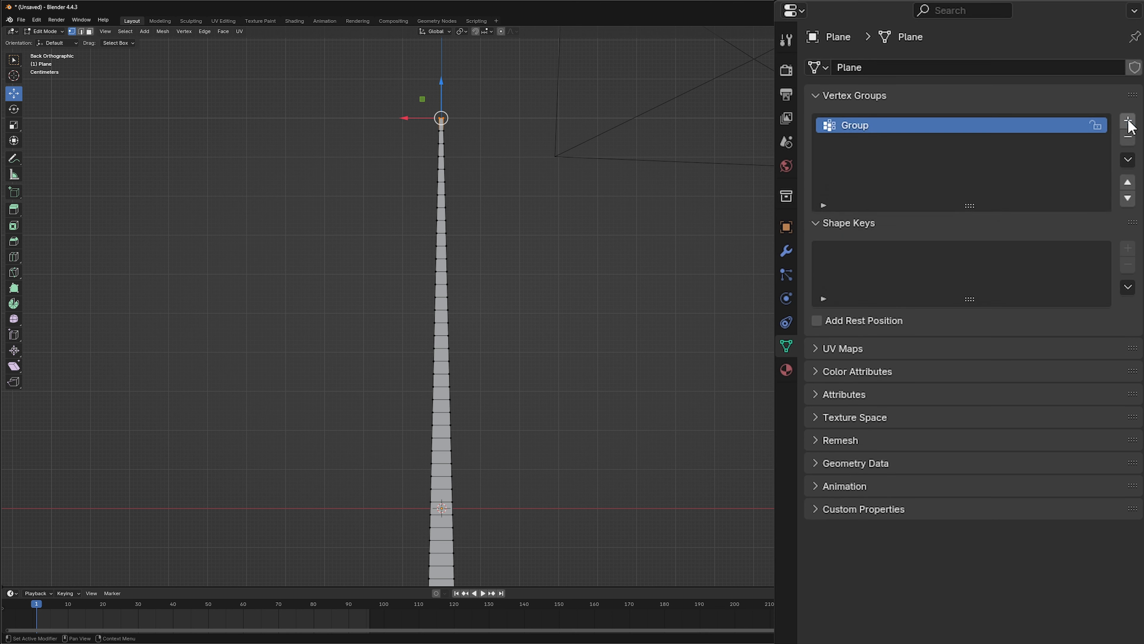
pyautogui.doubleClick(856, 127)
pyautogui.write('Pin')
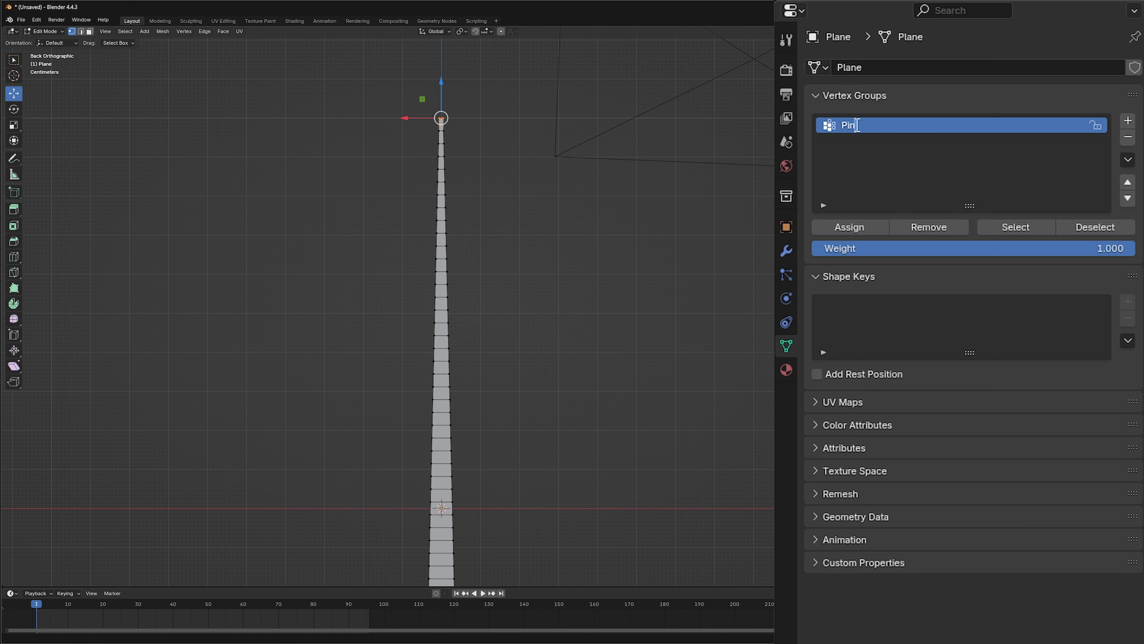
pyautogui.press('Return')
pyautogui.click(854, 229)
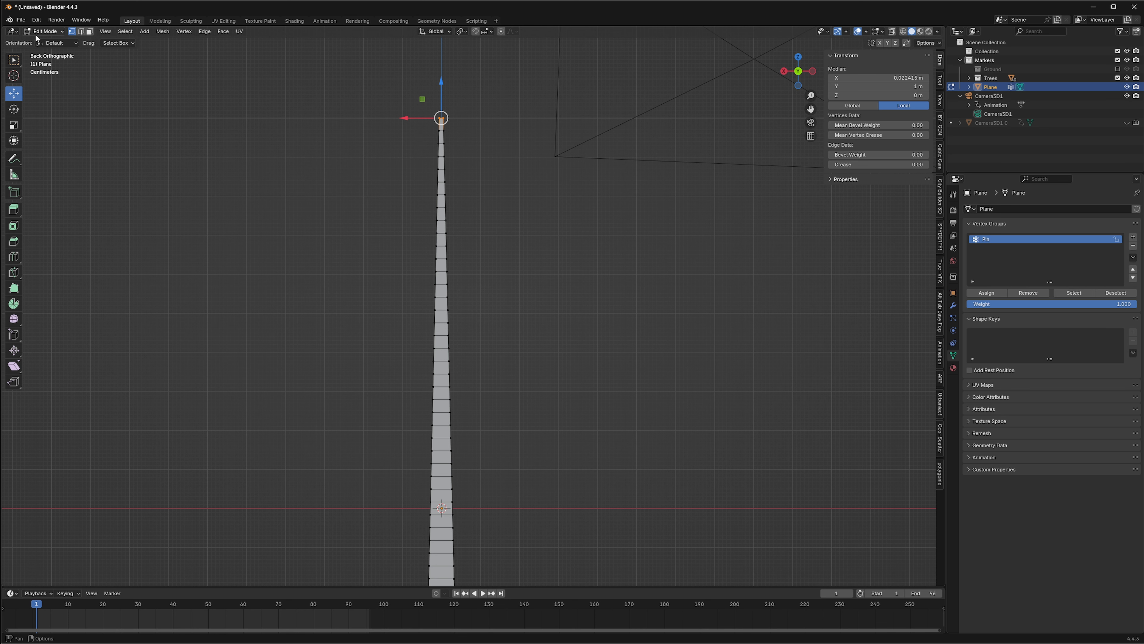
# Step: Return to Object Mode and move only the strip's origin up along Z to its narrow tip, at about 0.999 m
pyautogui.click(45, 31)
pyautogui.click(49, 42)
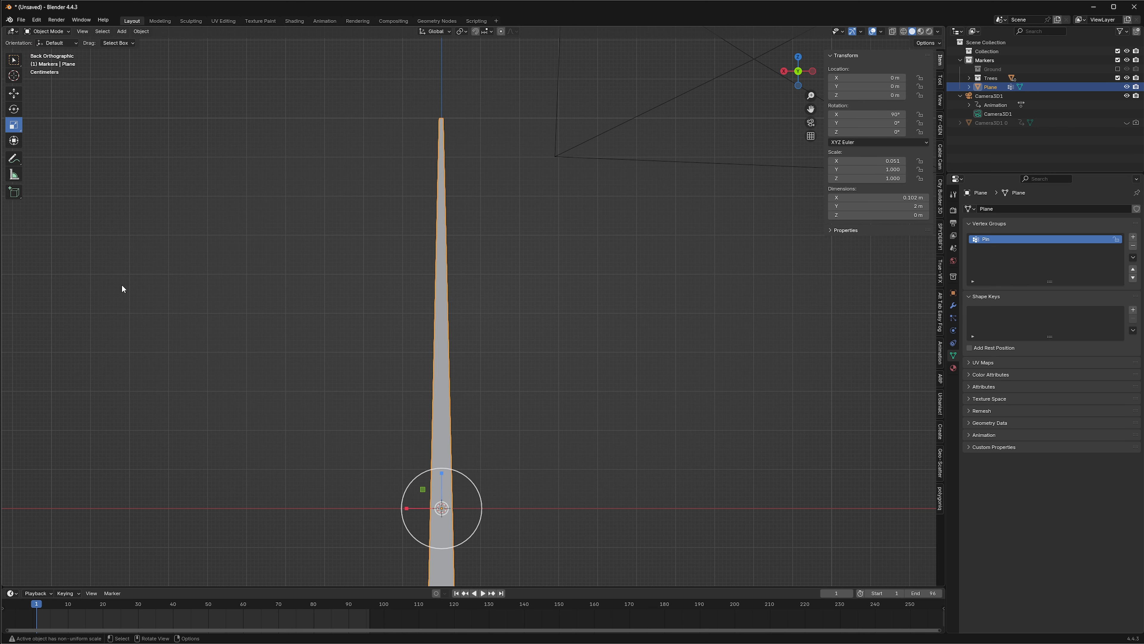
pyautogui.click(316, 392)
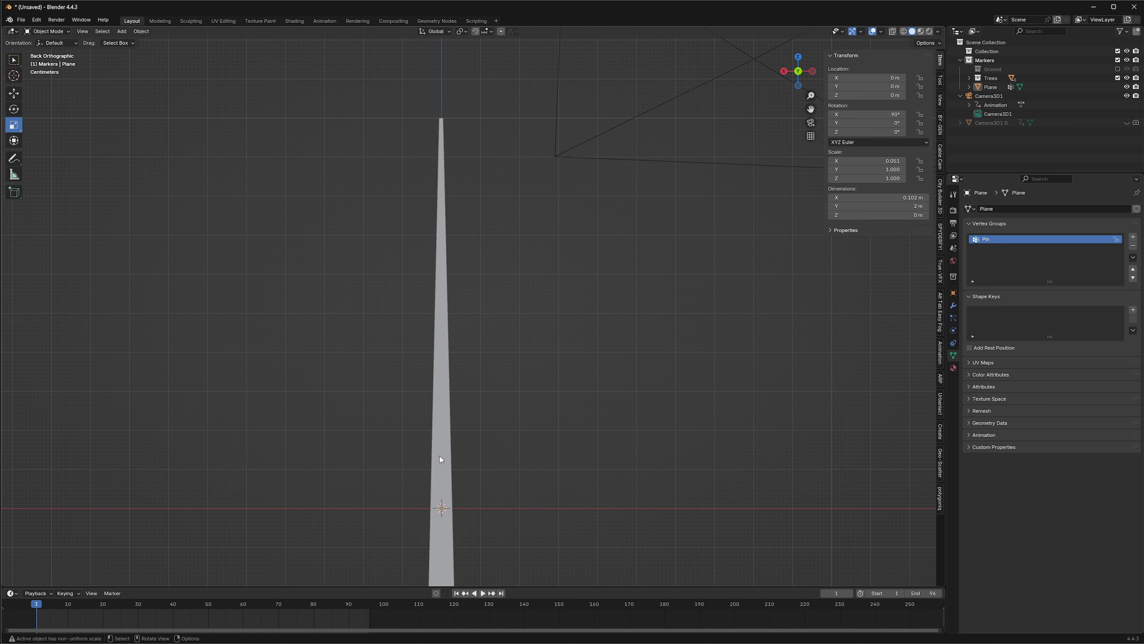
pyautogui.click(441, 459)
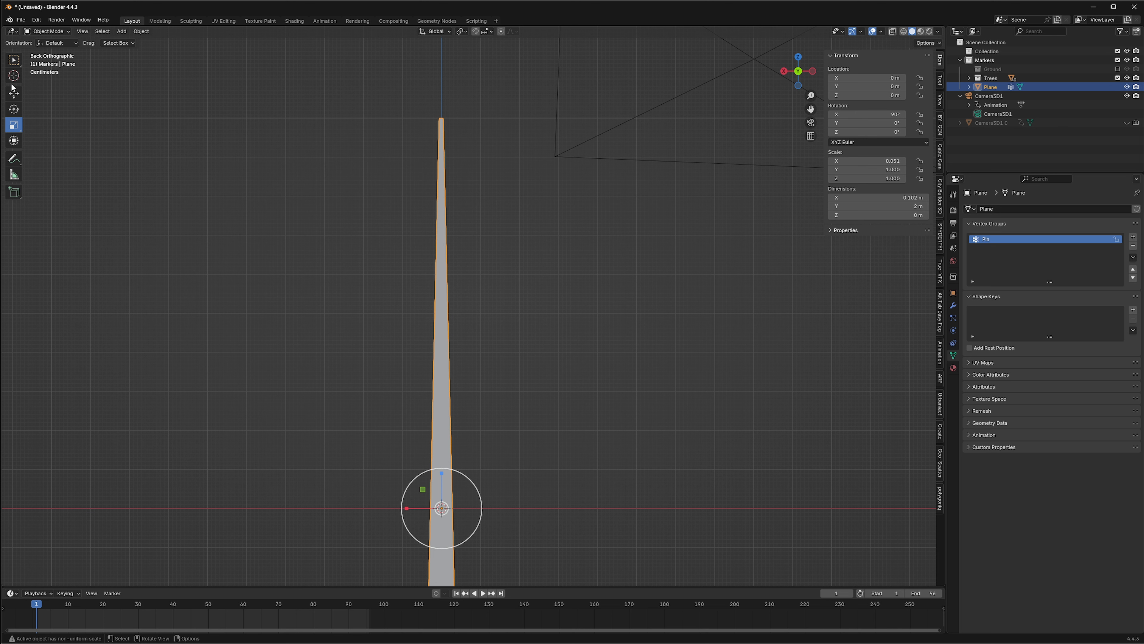
pyautogui.click(14, 97)
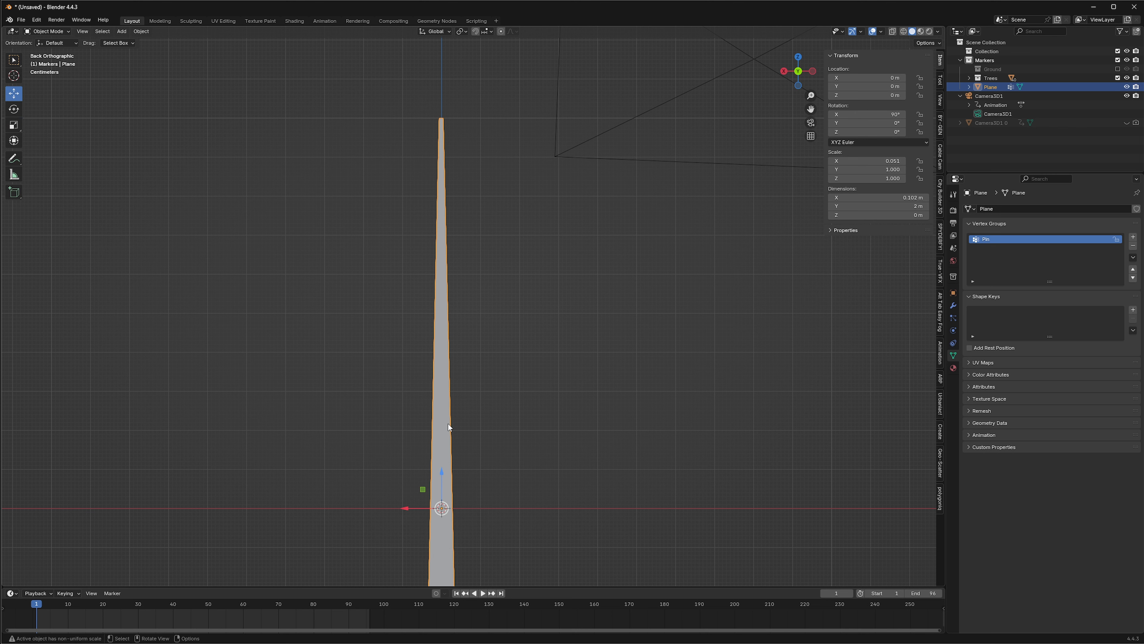
pyautogui.press('ctrl')
pyautogui.hotkey('ctrl', '.')
pyautogui.moveTo(443, 473); pyautogui.dragTo(462, 81)
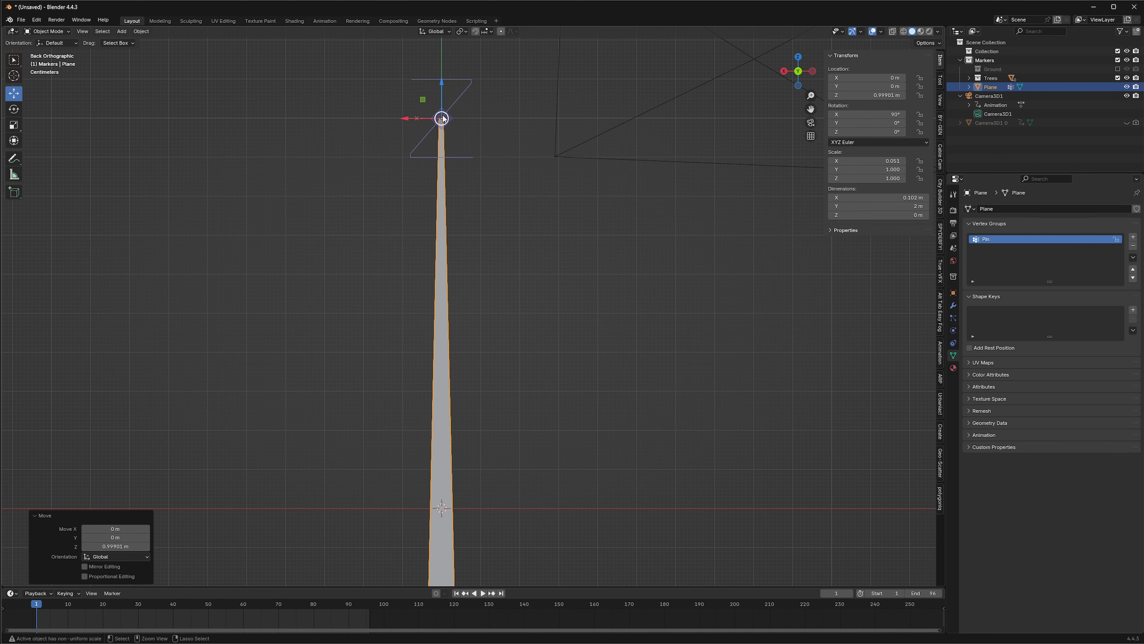
# Step: Fine-tune the origin at the tip to about X 0.0009 m and Z 0.988 m, just below the upper edge
pyautogui.scroll(8, 441, 120)
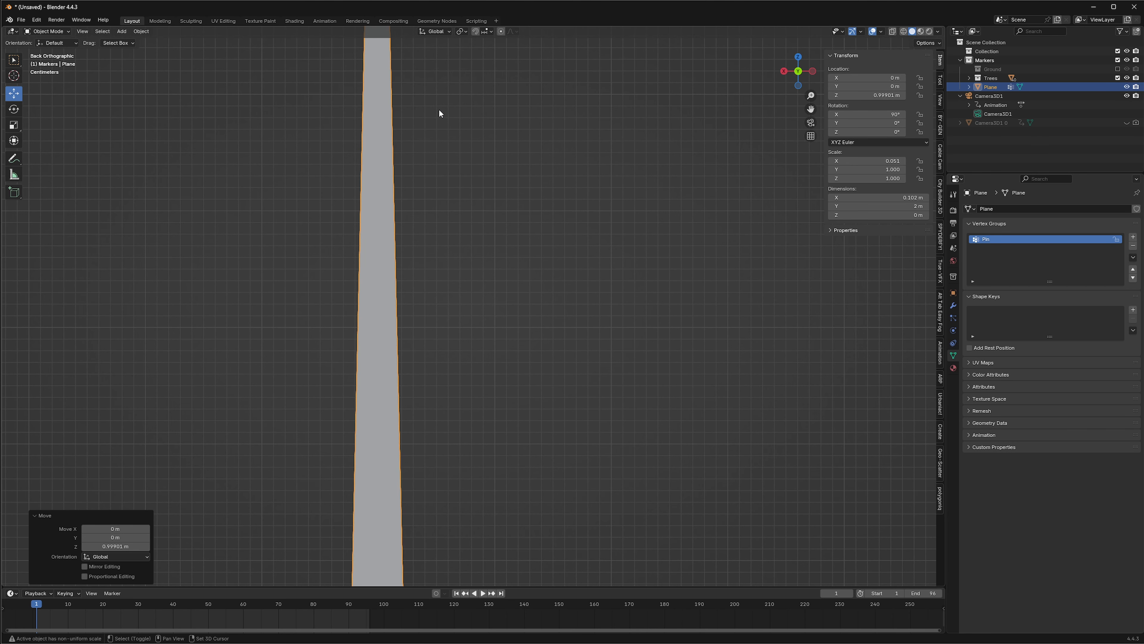
pyautogui.keyDown('shift'); pyautogui.moveTo(439, 112); pyautogui.dragTo(580, 551, button='middle'); pyautogui.keyUp('shift')
pyautogui.scroll(4, 521, 195)
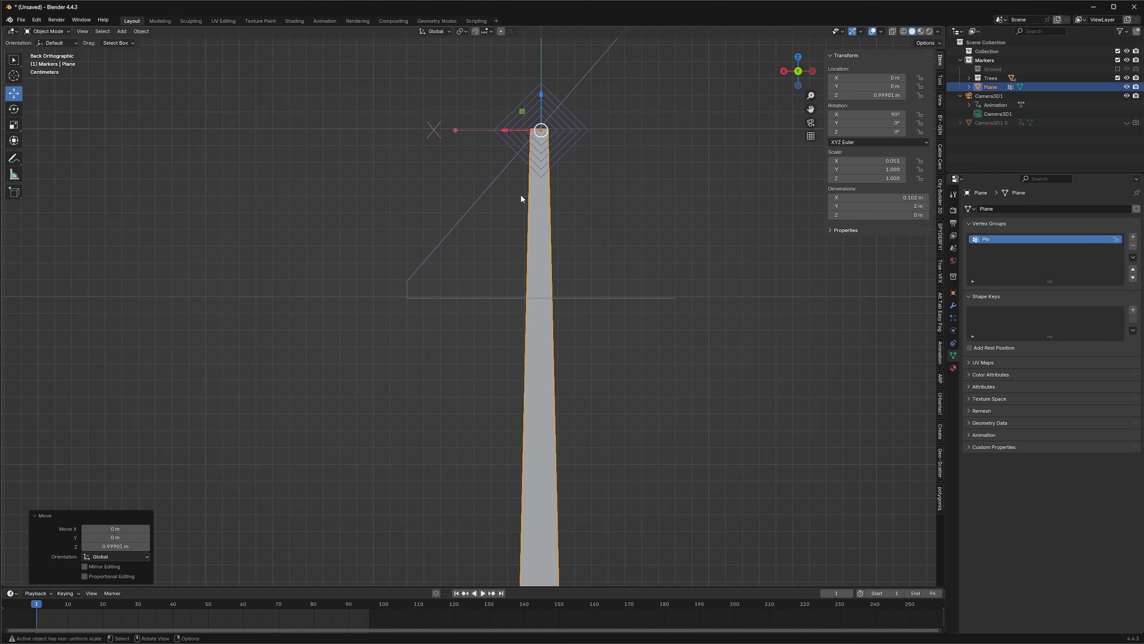
pyautogui.keyDown('shift'); pyautogui.moveTo(614, 151); pyautogui.dragTo(631, 276, button='middle'); pyautogui.keyUp('shift')
pyautogui.scroll(1, 559, 250)
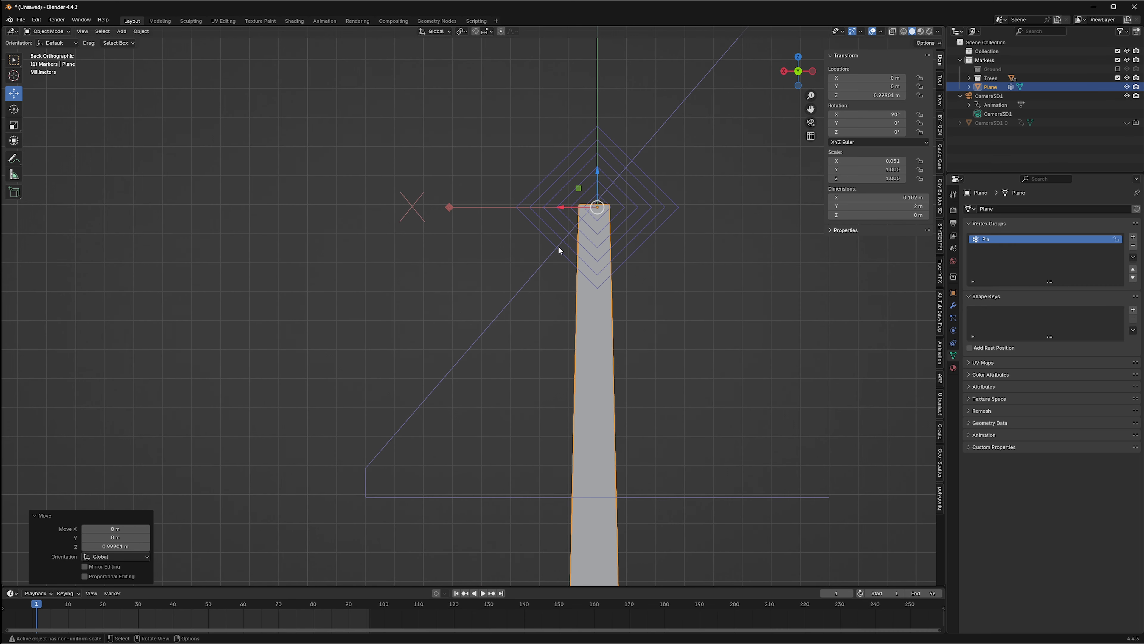
pyautogui.moveTo(597, 173); pyautogui.dragTo(598, 167)
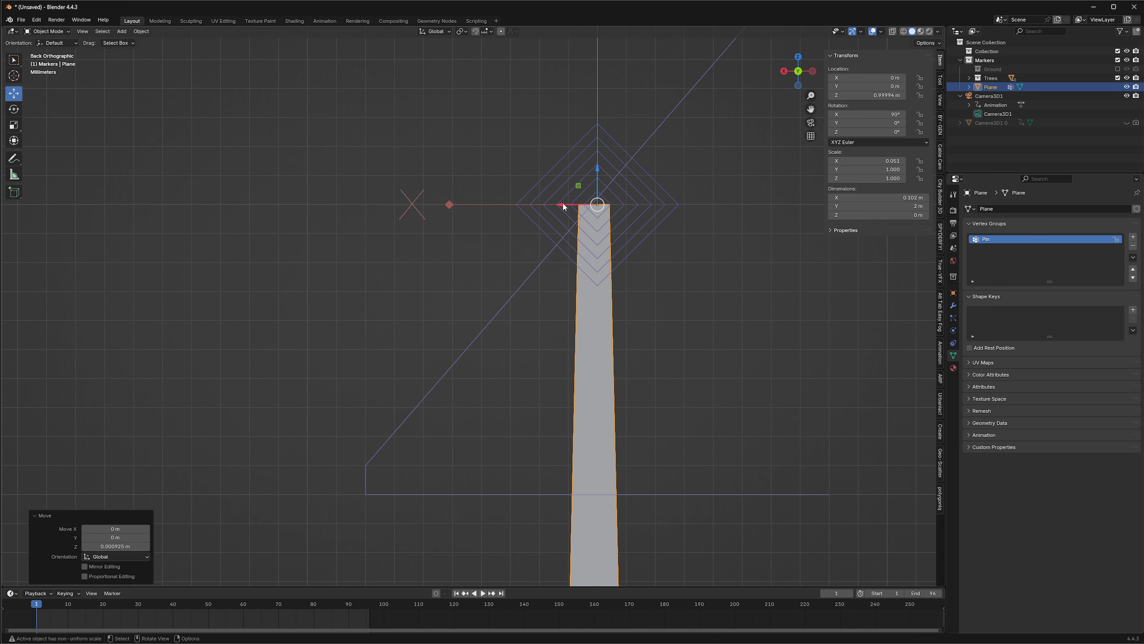
pyautogui.moveTo(563, 207); pyautogui.dragTo(559, 206)
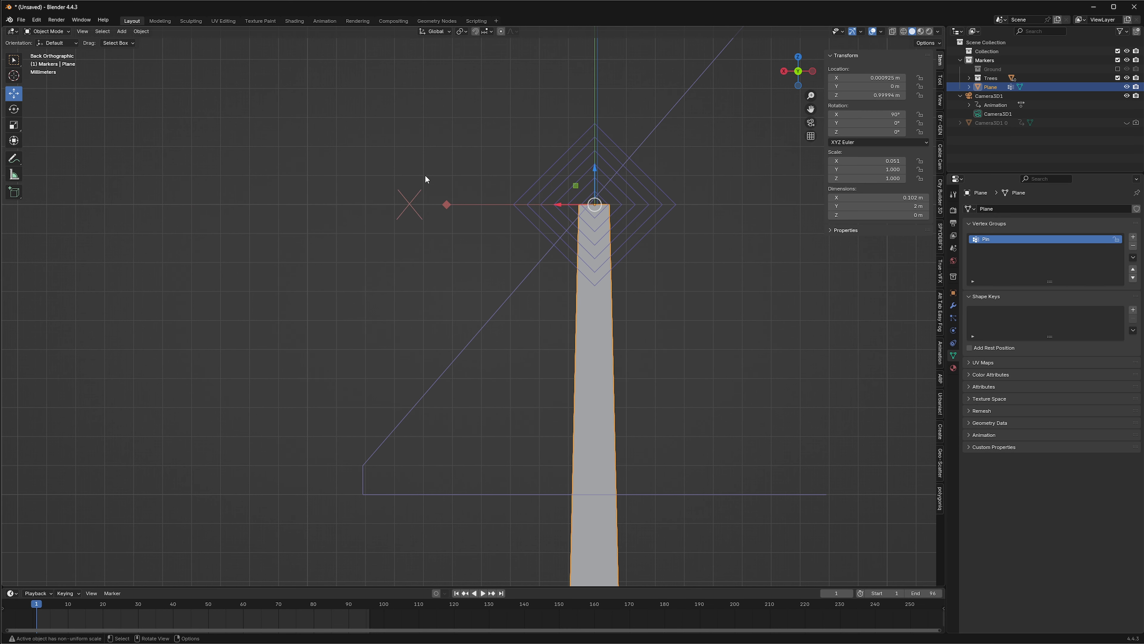
pyautogui.scroll(-5, 426, 176)
pyautogui.moveTo(527, 236)
pyautogui.mouseDown()
pyautogui.moveTo(527, 166)
pyautogui.moveTo(527, 326)
pyautogui.moveTo(528, 191)
pyautogui.moveTo(527, 248)
pyautogui.mouseUp()
pyautogui.scroll(-5, 510, 469)
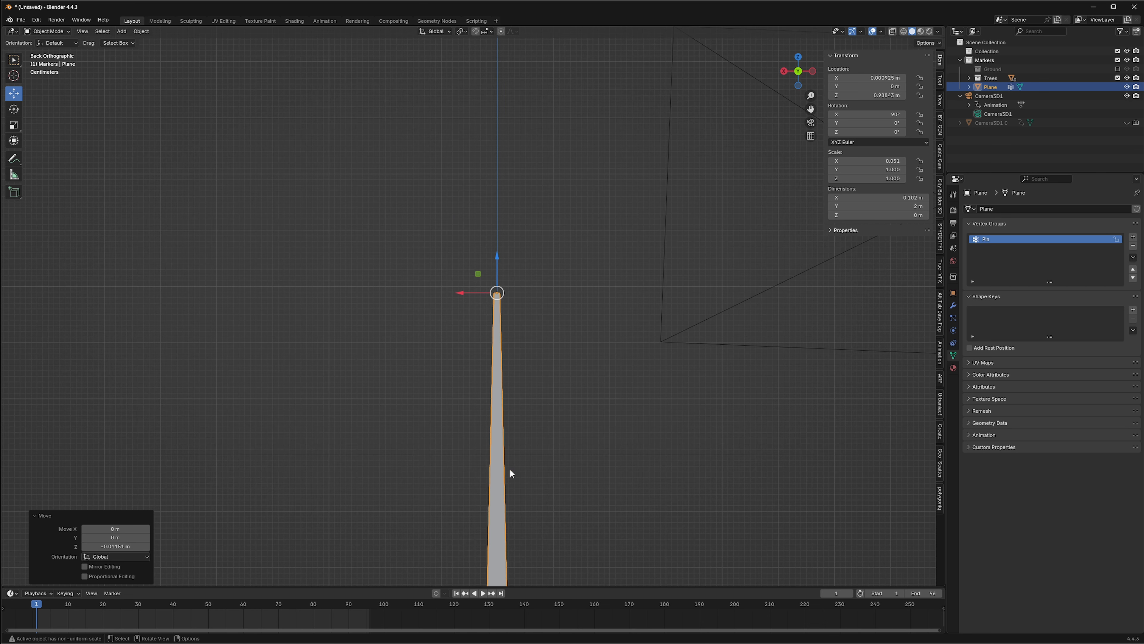
# Step: Save the scene as DesertShot08.blend in the Tutorials folder
pyautogui.moveTo(512, 481); pyautogui.dragTo(424, 376, button='middle')
pyautogui.click(21, 20)
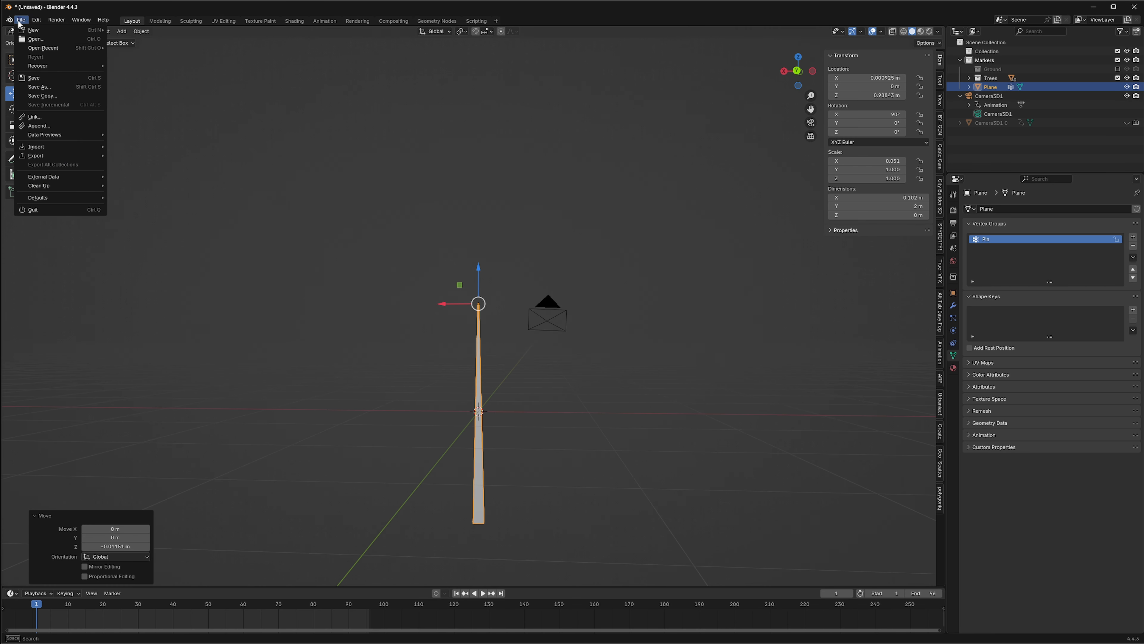
pyautogui.click(45, 87)
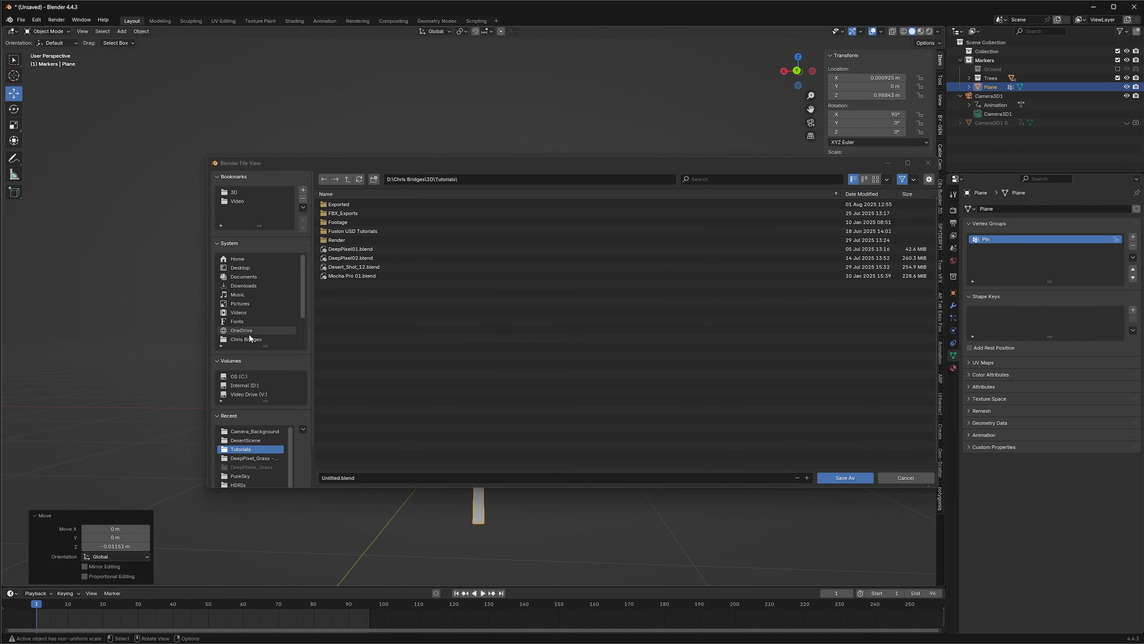
pyautogui.click(372, 476)
pyautogui.write('D')
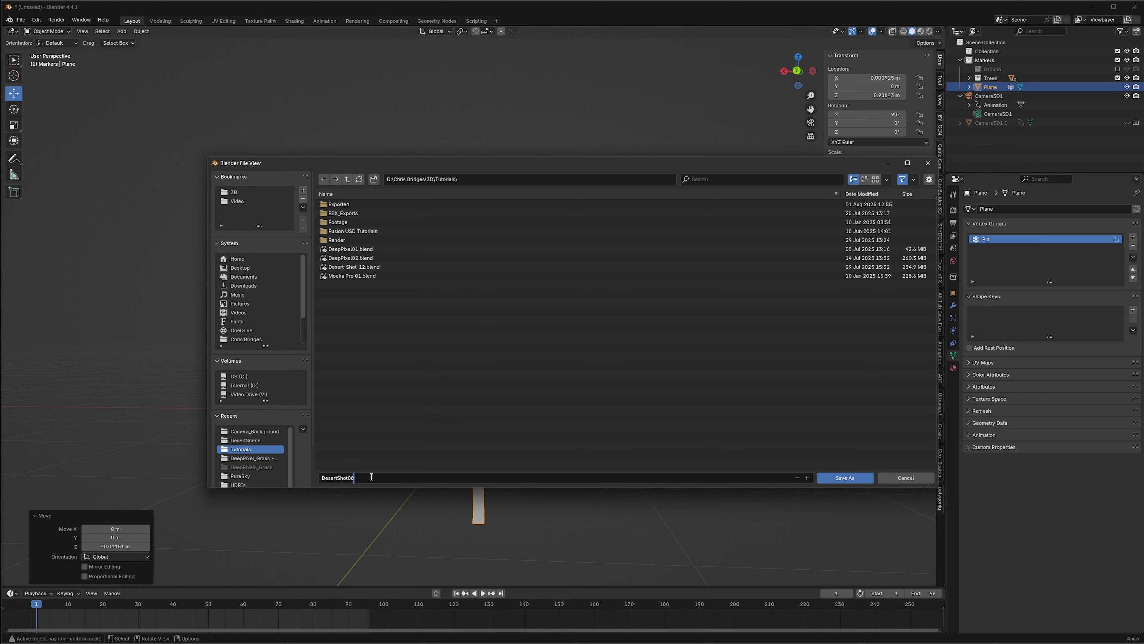
pyautogui.write('esertShot08')
pyautogui.press('Return')
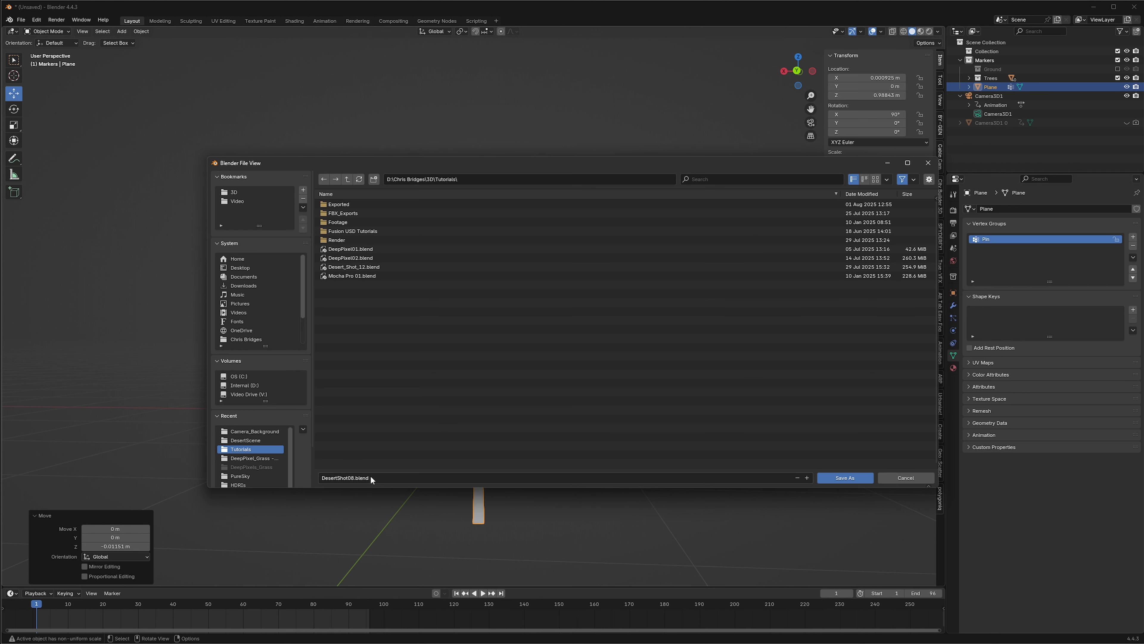
pyautogui.click(846, 477)
# Step: Add cloth physics to the strip and apply the preset with 0.15 kg vertex mass, 5.000 tension stiffness and 0.050 bending stiffness
pyautogui.moveTo(534, 368); pyautogui.dragTo(448, 319, button='middle')
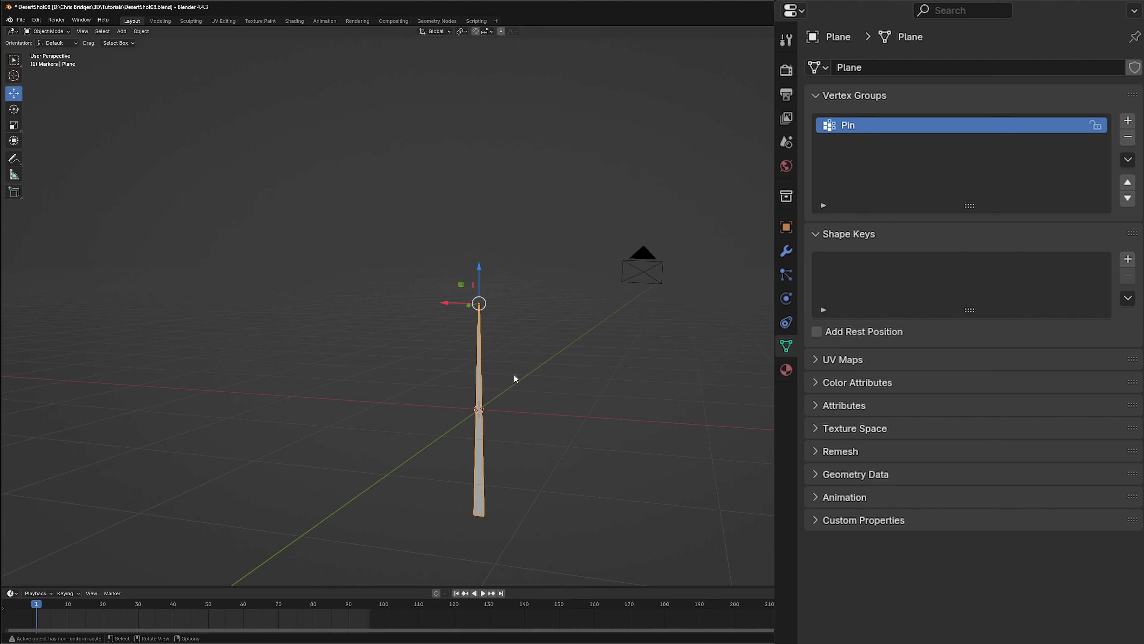
pyautogui.click(471, 388)
pyautogui.click(481, 380)
pyautogui.click(787, 299)
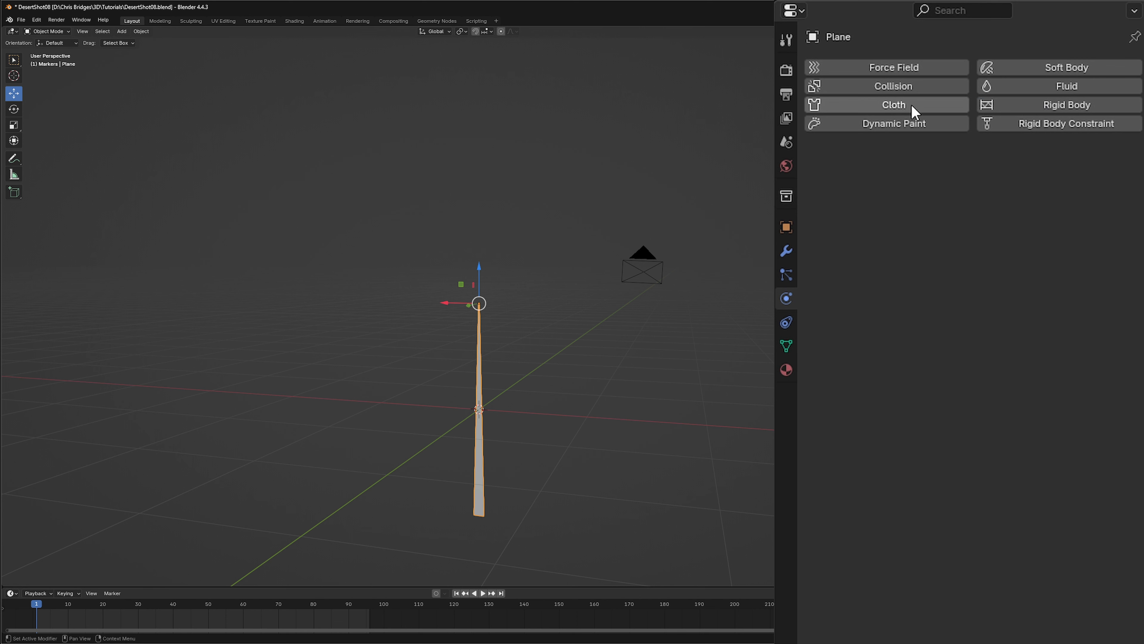
pyautogui.click(897, 107)
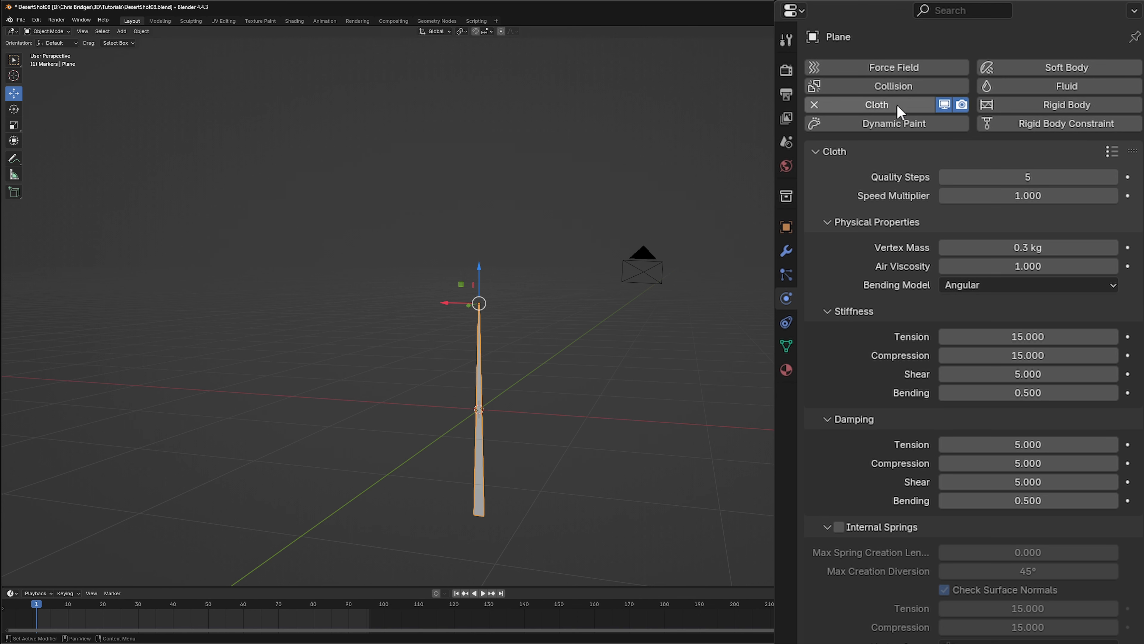
pyautogui.click(1114, 151)
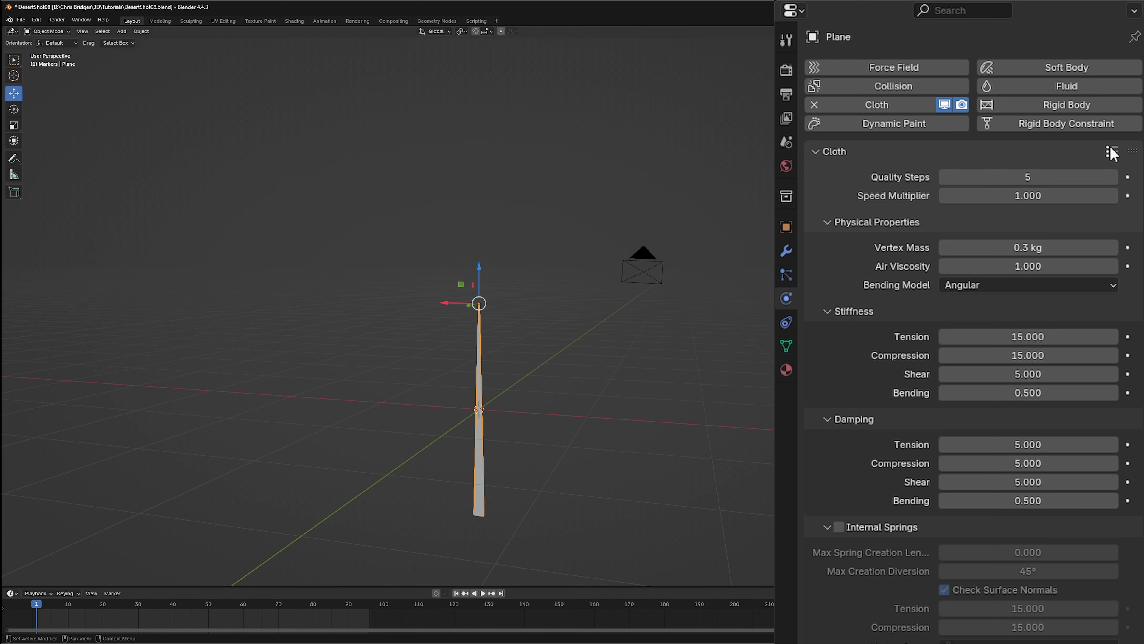
pyautogui.click(1111, 147)
pyautogui.click(1050, 88)
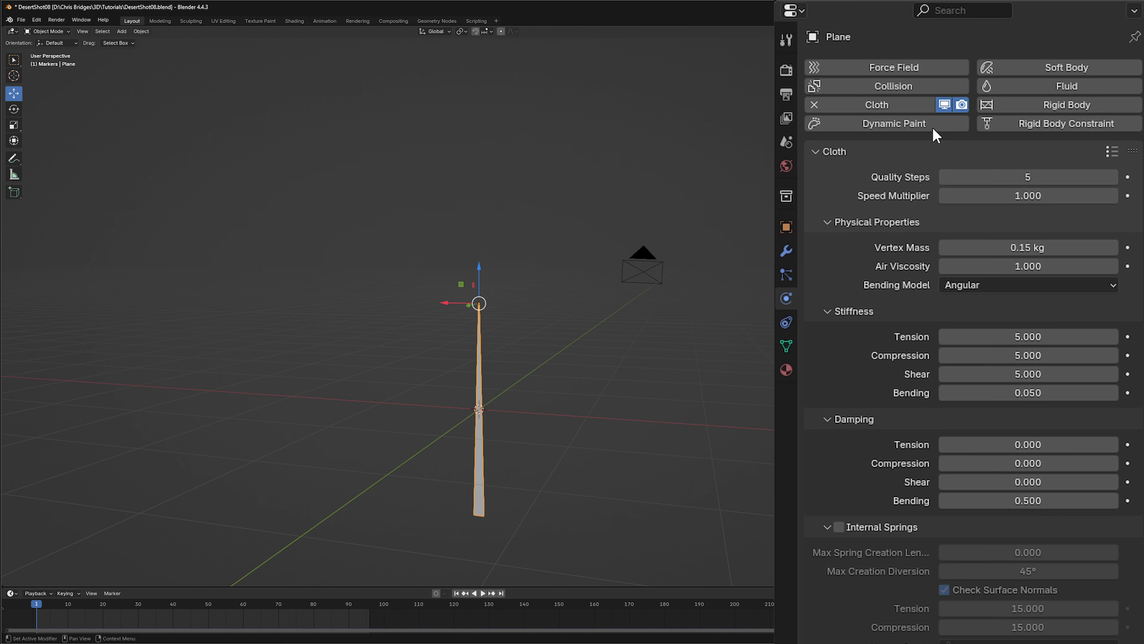
# Step: Set the cloth's air viscosity to 0.500 and play the simulation without pinning, returning to the first frame
pyautogui.click(946, 267)
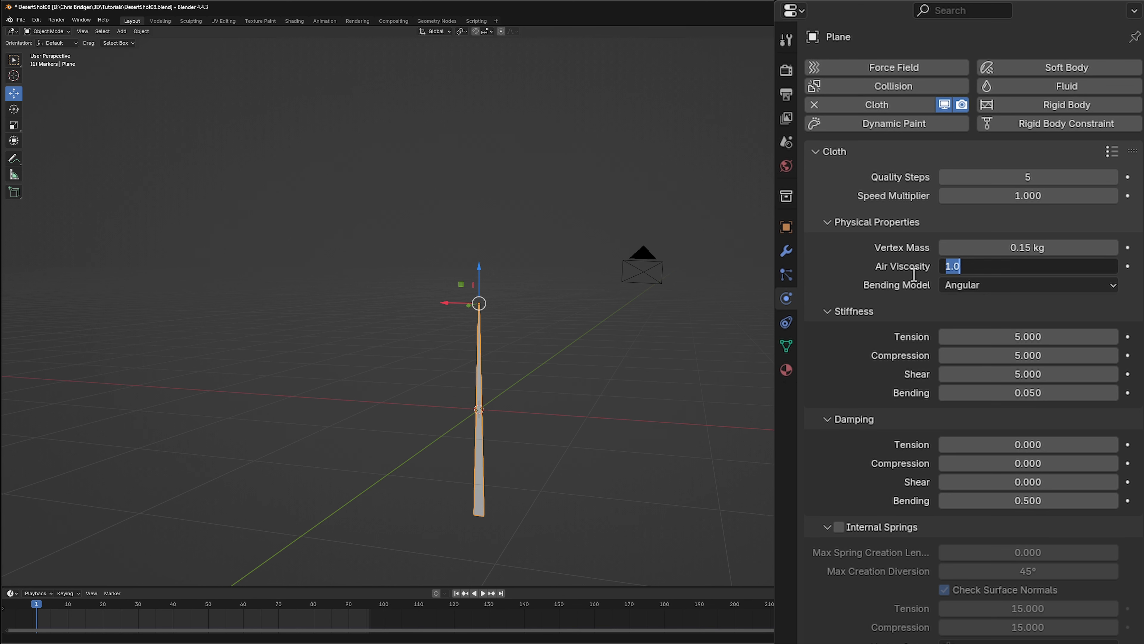
pyautogui.write('.5')
pyautogui.press('Return')
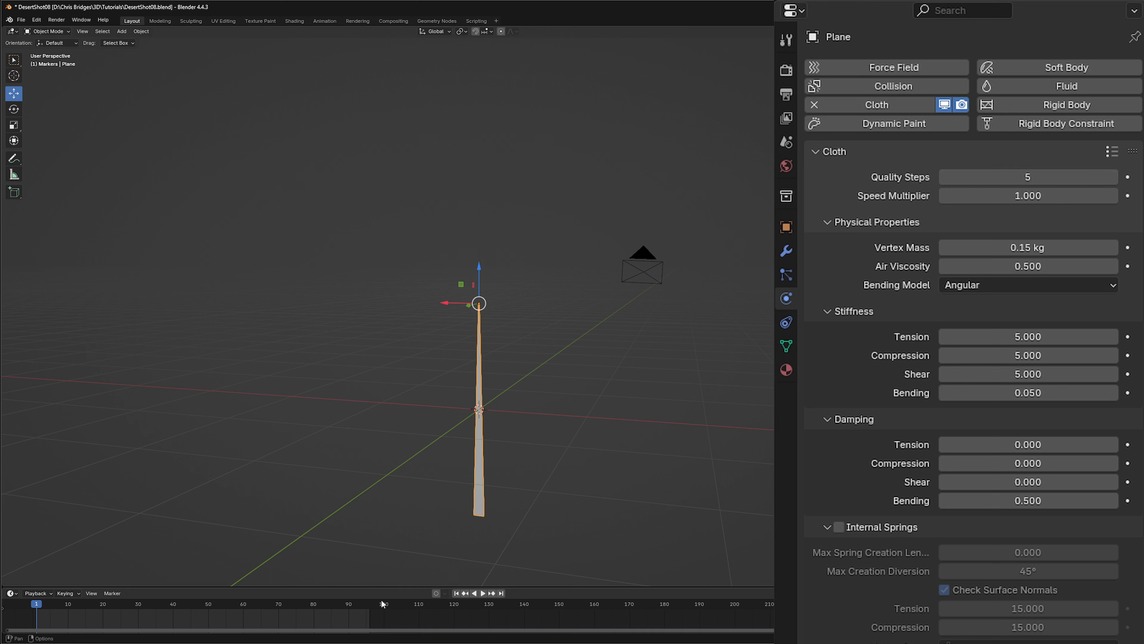
pyautogui.click(483, 592)
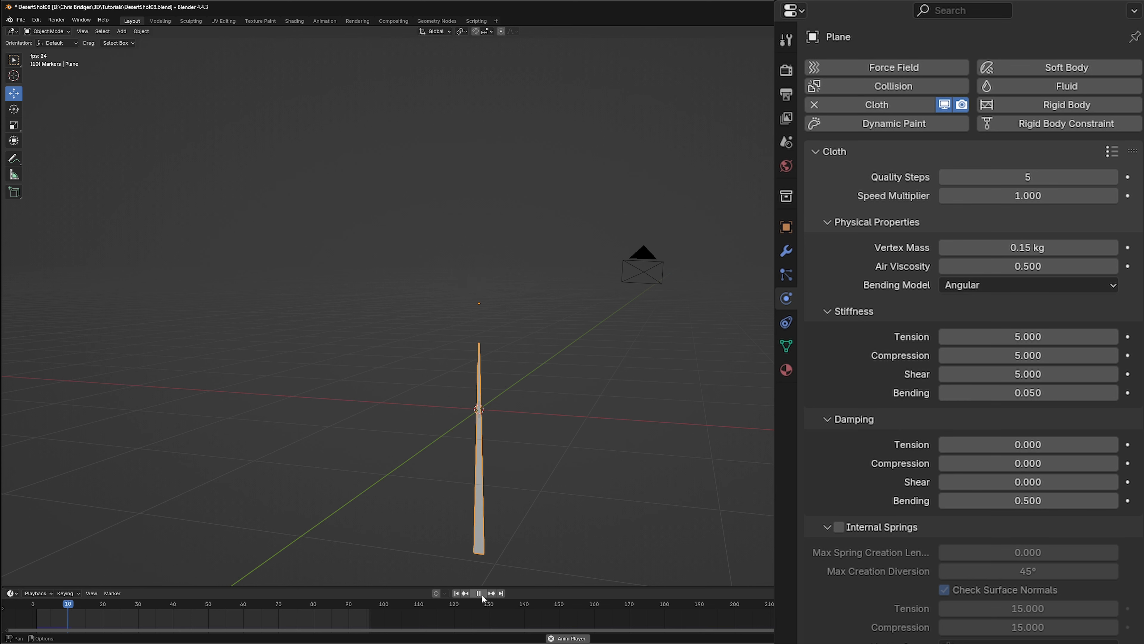
pyautogui.click(481, 593)
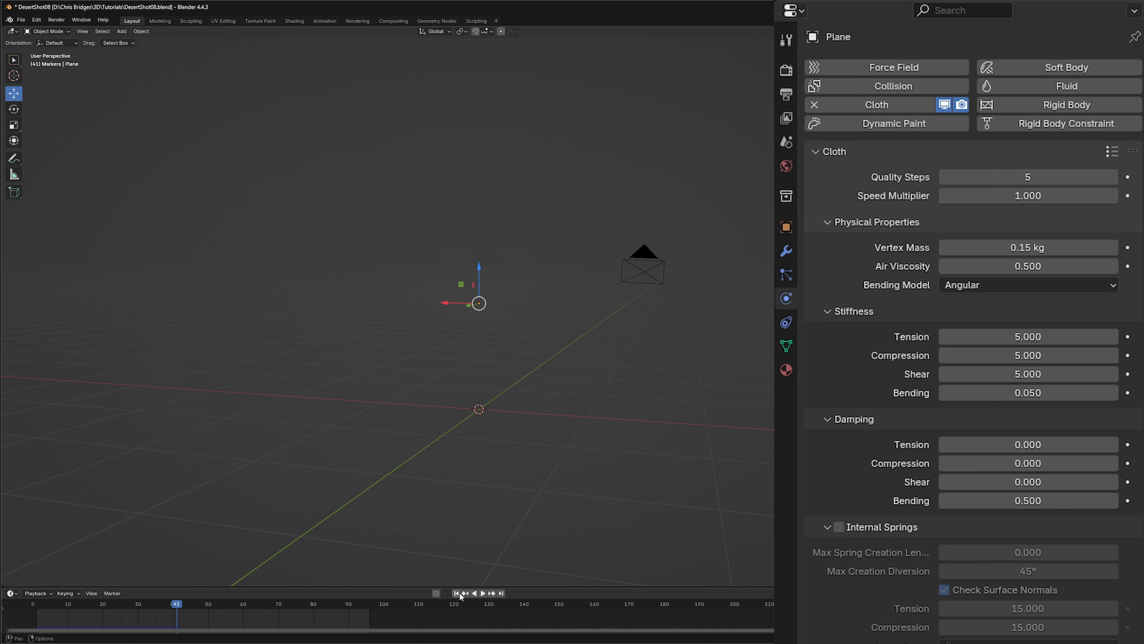
pyautogui.click(457, 594)
# Step: Assign the Pin vertex group as the cloth's pin group in the Shape settings and test the simulation
pyautogui.scroll(-10, 843, 338)
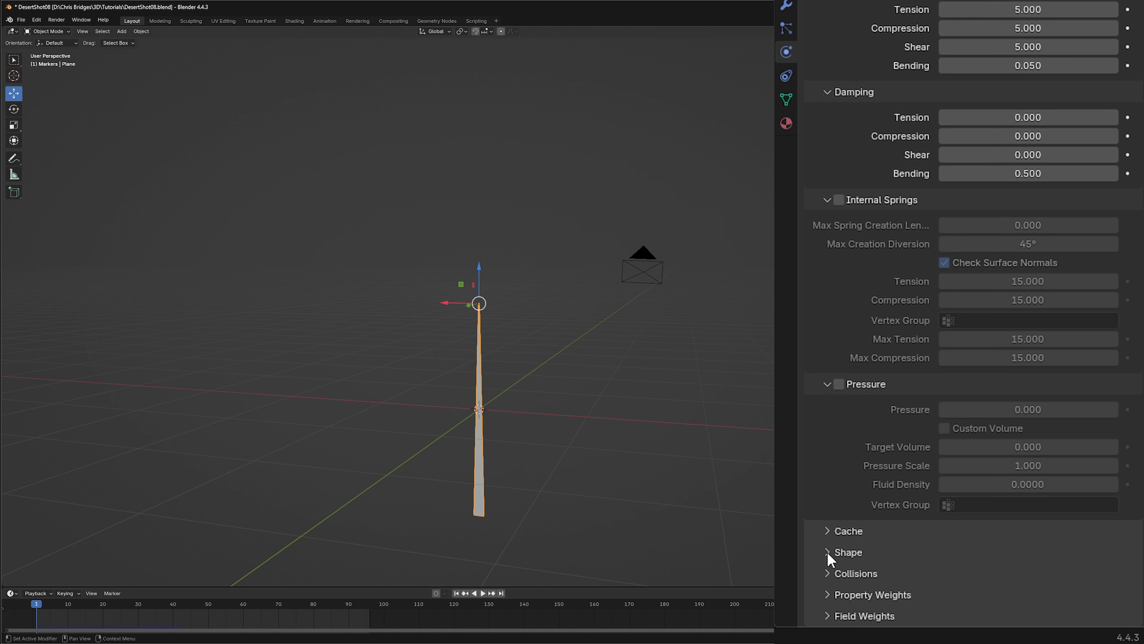
pyautogui.click(828, 553)
pyautogui.scroll(-6, 838, 541)
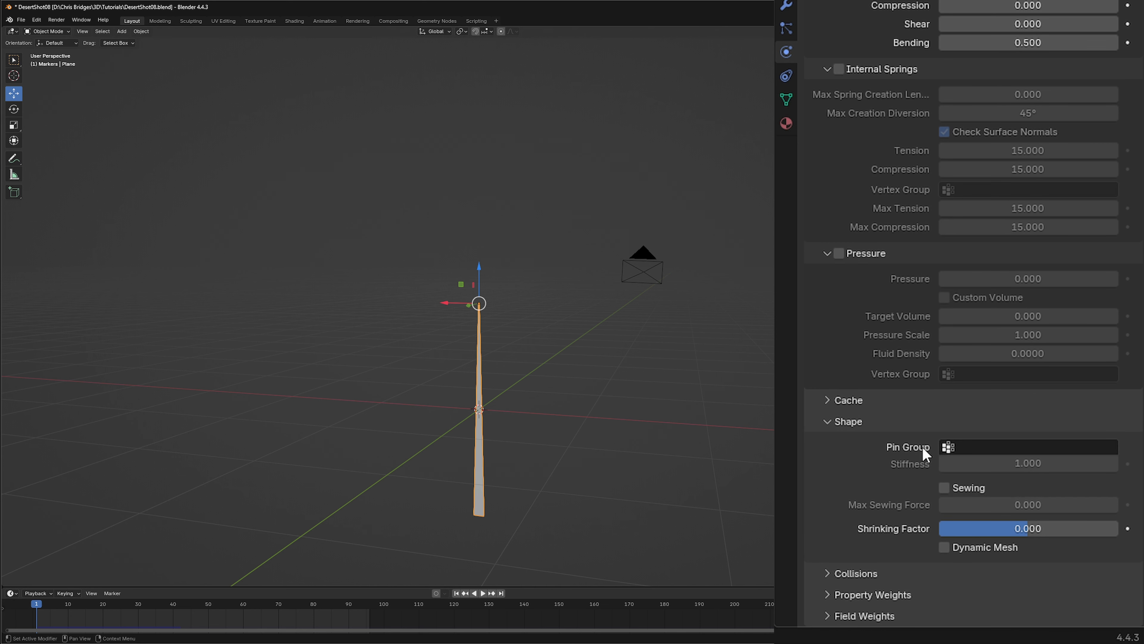
pyautogui.click(950, 449)
pyautogui.click(888, 472)
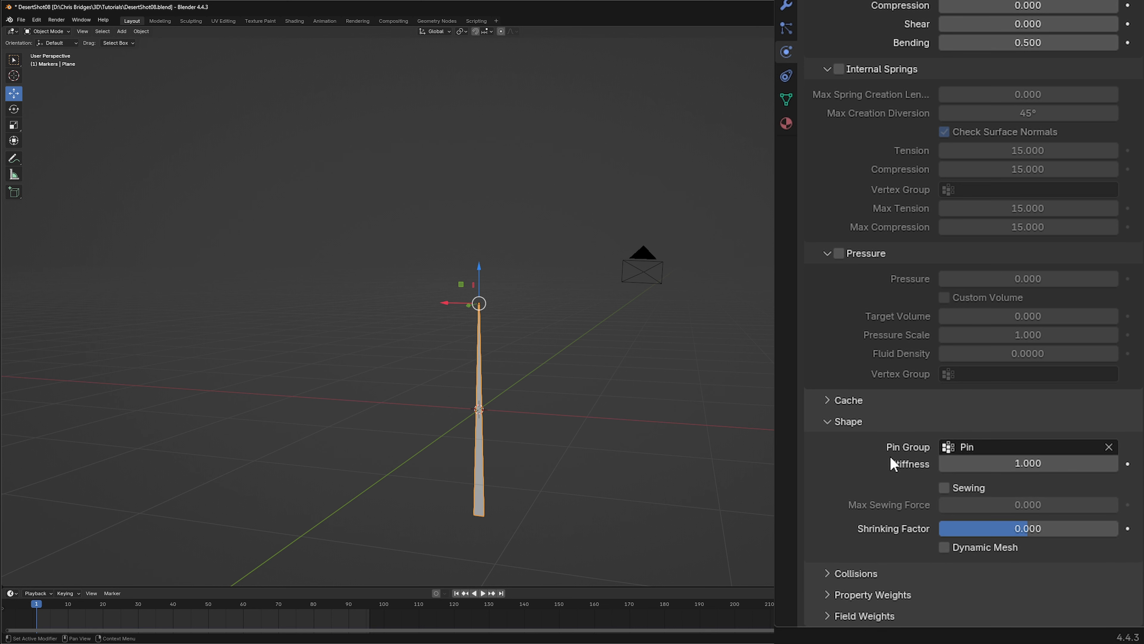
pyautogui.click(483, 593)
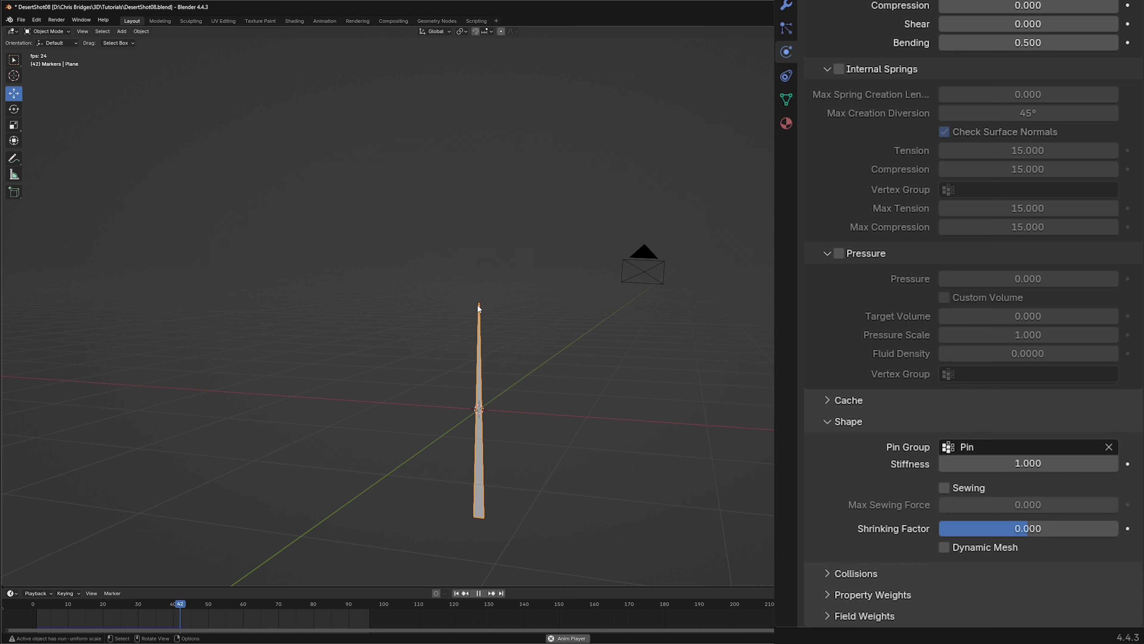
pyautogui.press('Escape')
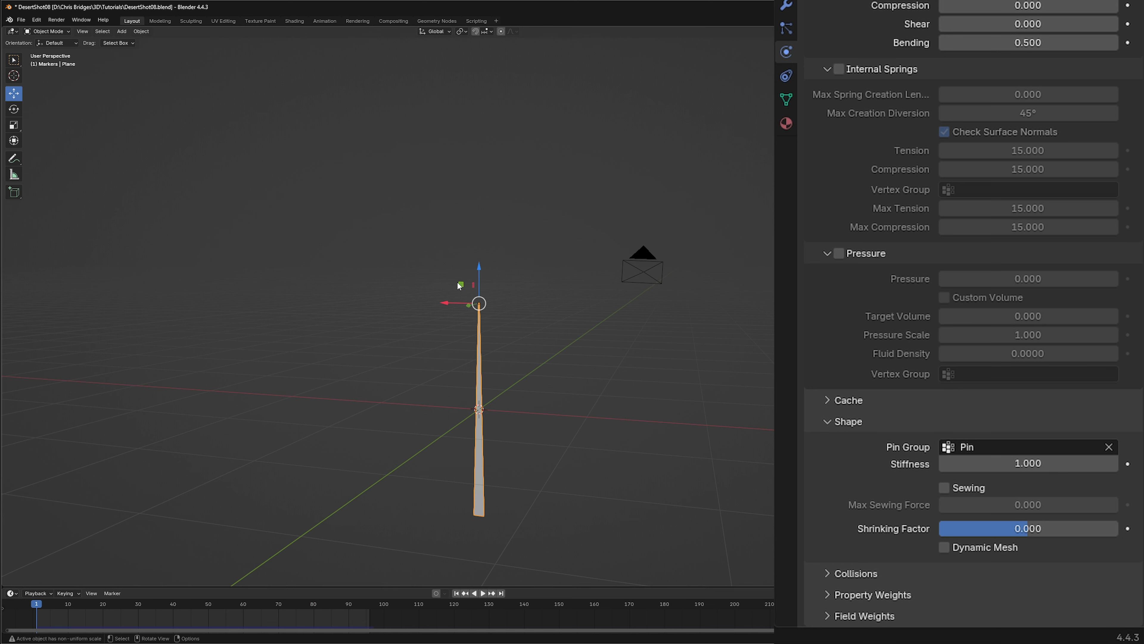
# Step: Move the pinned strip about 1.6 m along X and play the simulation briefly at its new position
pyautogui.moveTo(453, 306); pyautogui.dragTo(302, 302)
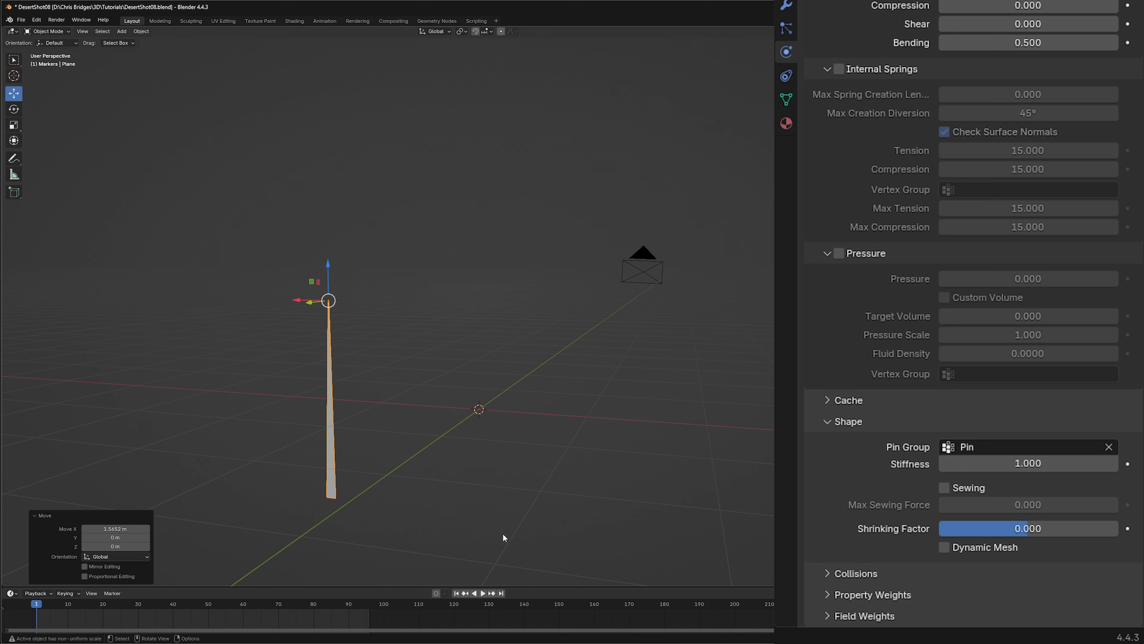
pyautogui.click(484, 594)
pyautogui.click(481, 591)
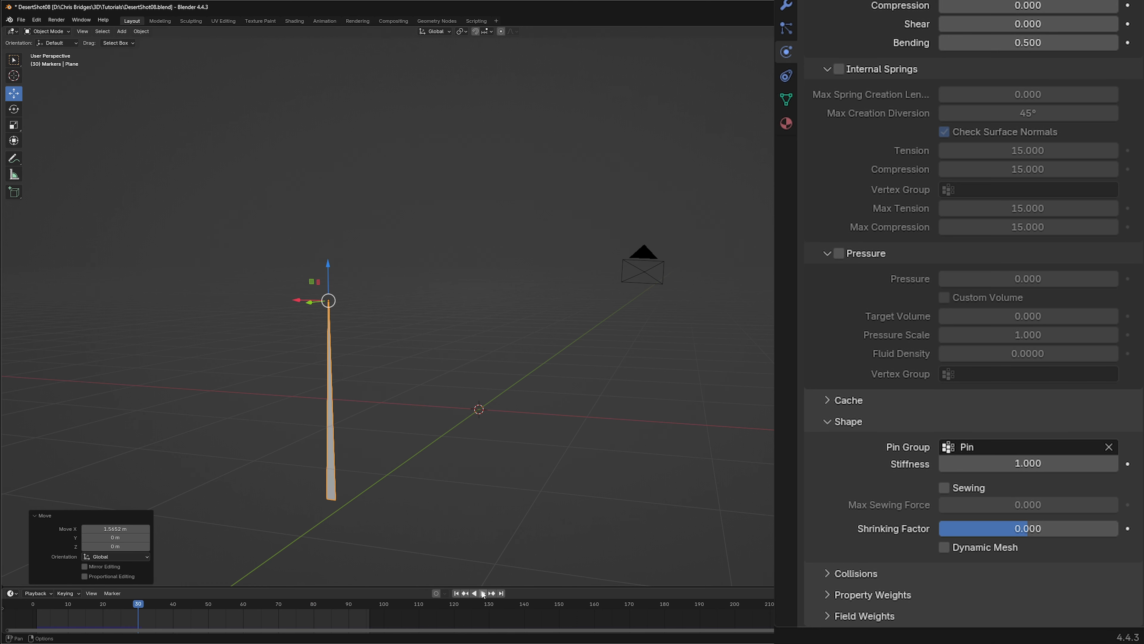
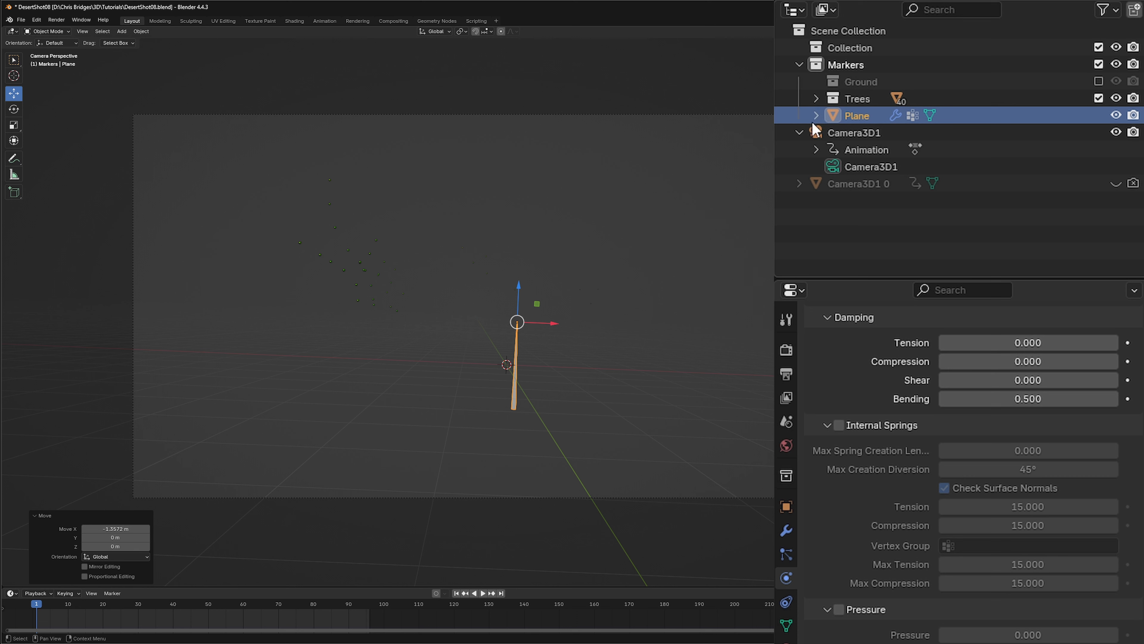
# Step: Create a new collection directly under the Scene Collection and name it Flags
pyautogui.rightClick(834, 33)
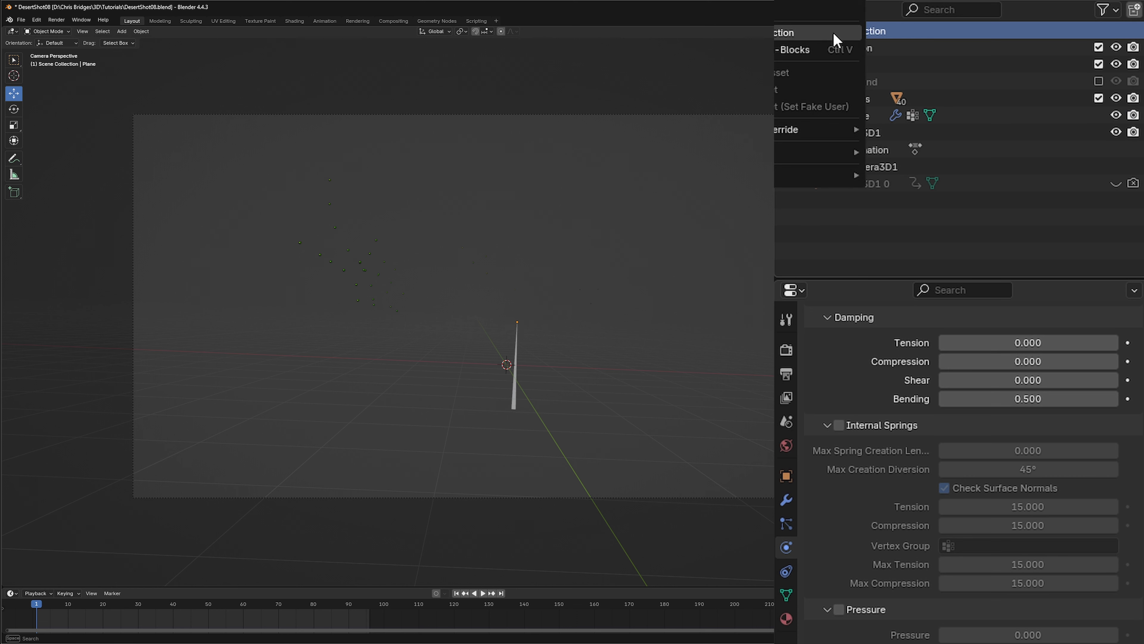
pyautogui.click(795, 34)
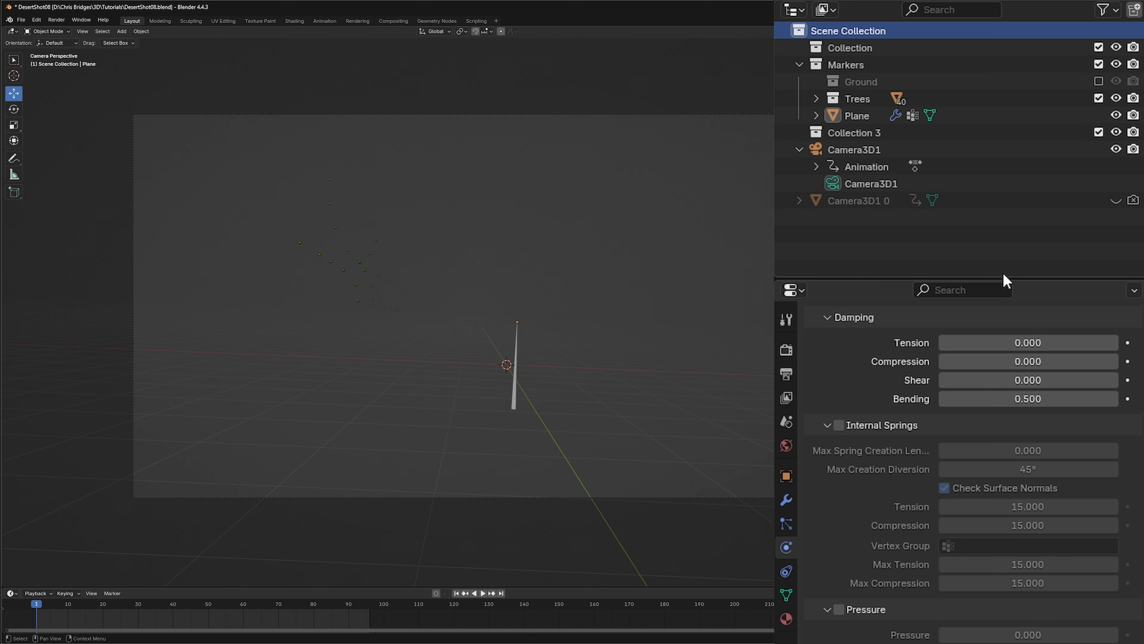
pyautogui.doubleClick(855, 132)
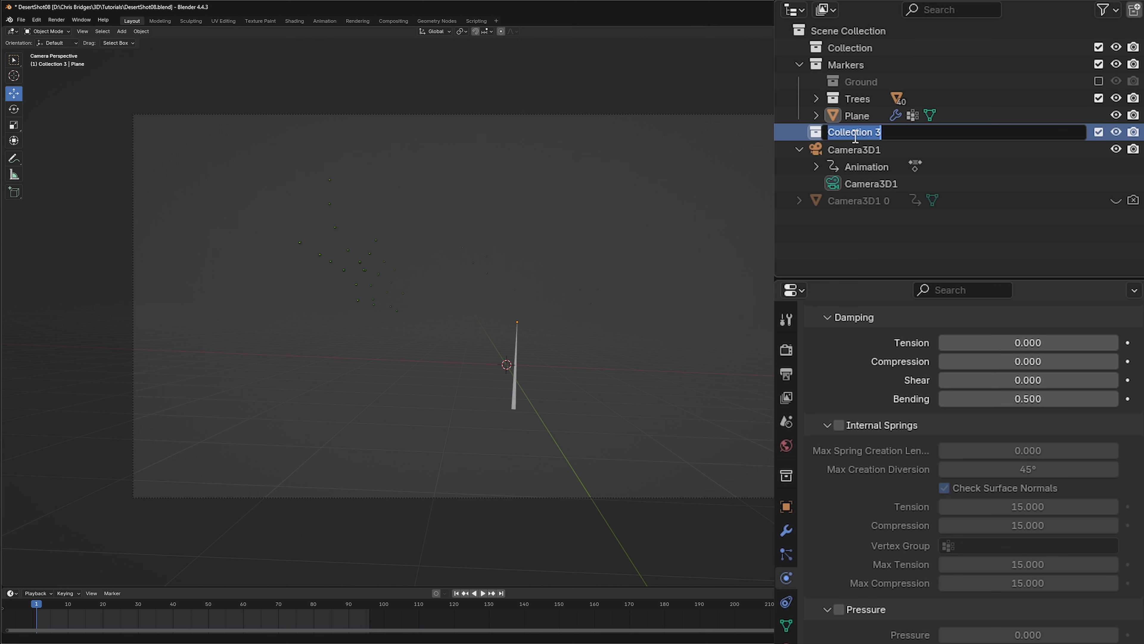
pyautogui.write('Flags')
pyautogui.press('Return')
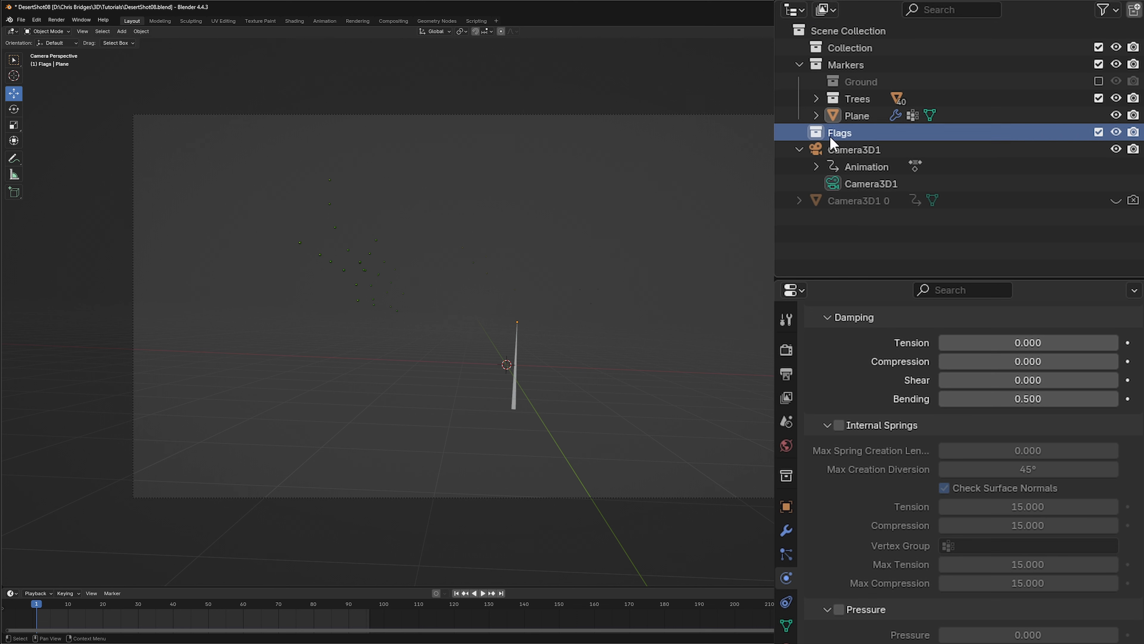
pyautogui.moveTo(831, 135); pyautogui.dragTo(813, 33)
# Step: Move the Plane object from Markers into the Flags collection and collapse the Markers and Camera3D1 hierarchies
pyautogui.click(869, 117)
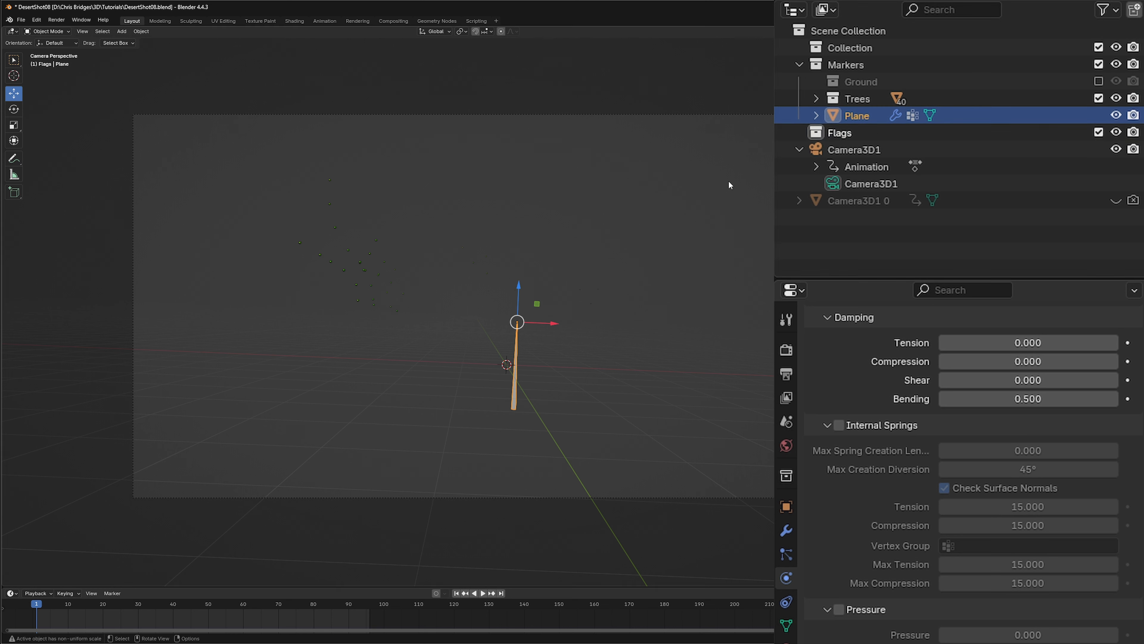
pyautogui.moveTo(854, 120); pyautogui.dragTo(832, 133)
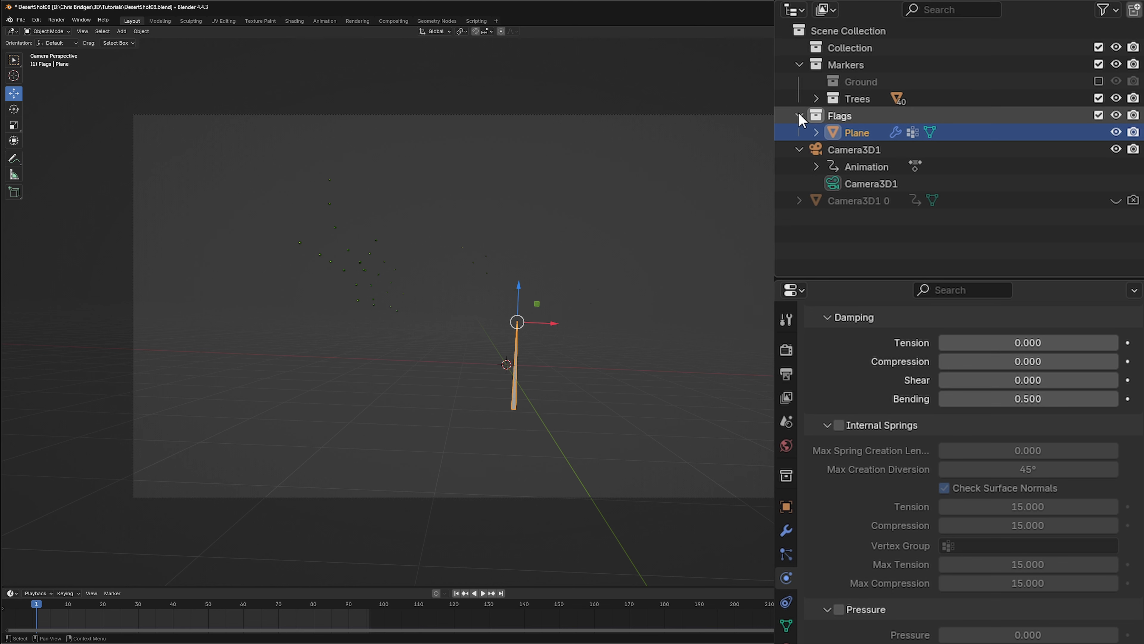
pyautogui.click(799, 65)
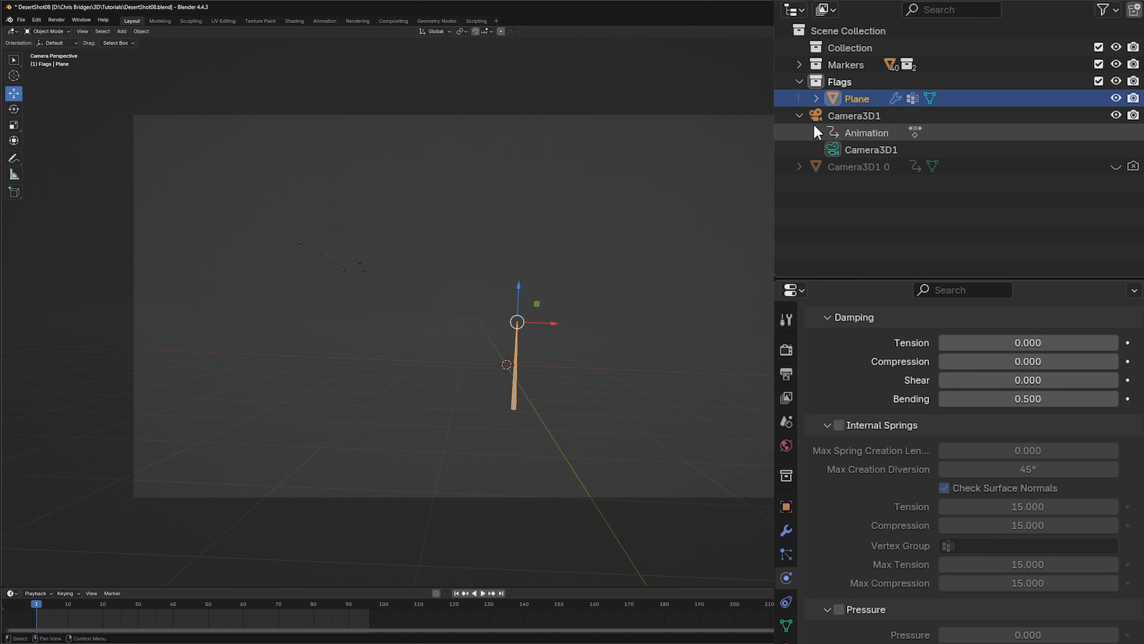
pyautogui.click(800, 117)
# Step: Rename the Plane object in the Flags collection as Flag_01
pyautogui.click(840, 82)
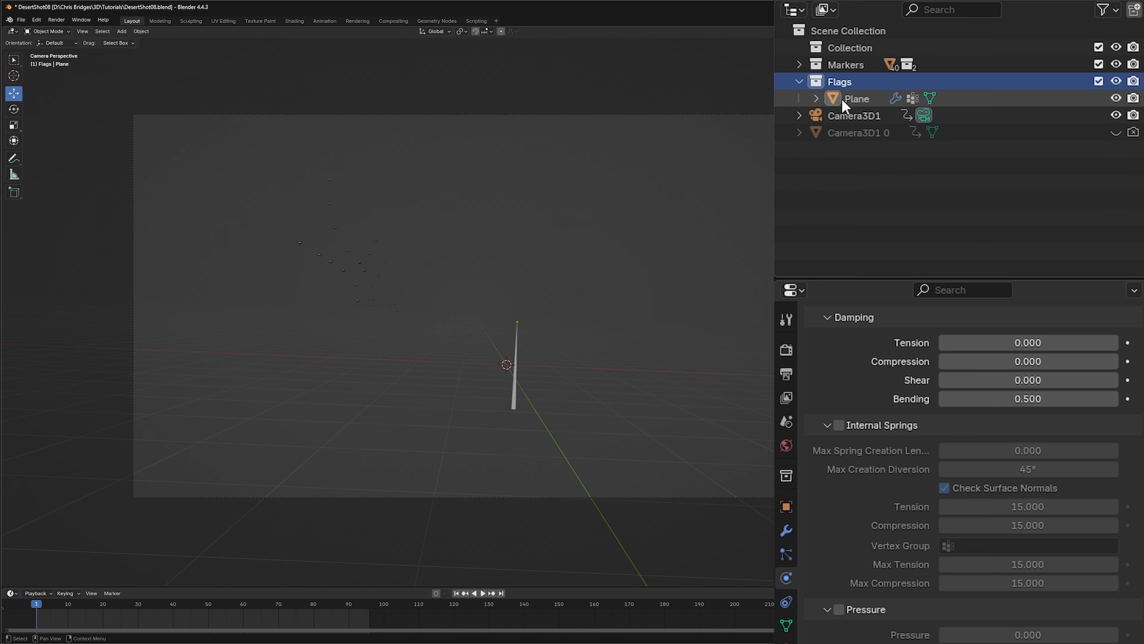
pyautogui.doubleClick(857, 98)
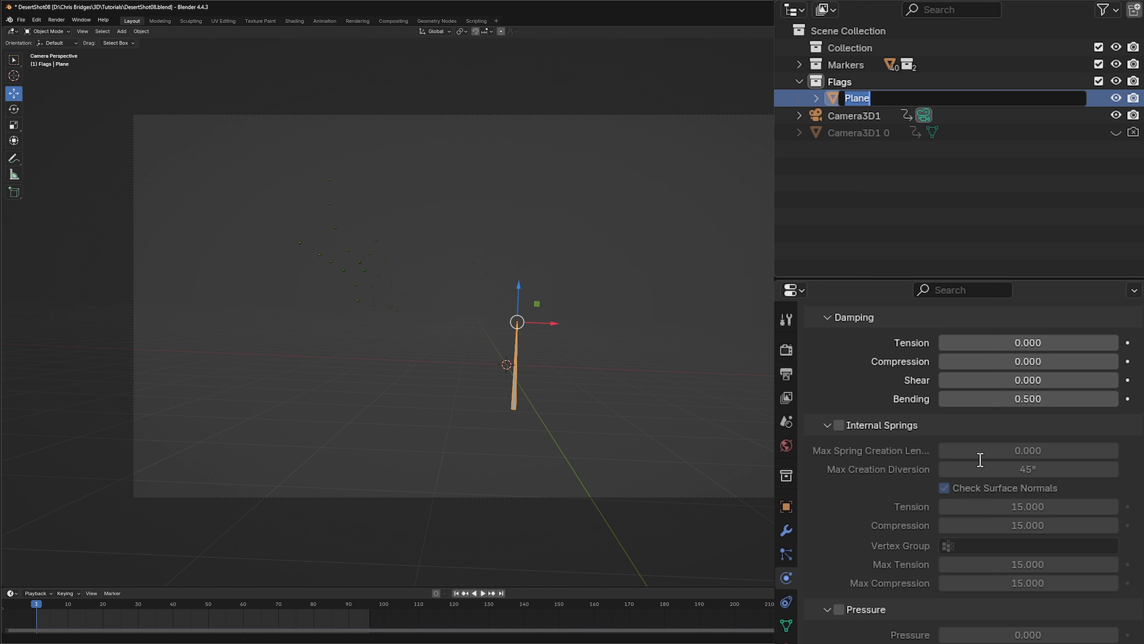
pyautogui.write('Flag_01')
pyautogui.press('Return')
# Step: Enable background images for Camera3D1 and lower the Camera_Background.mp4 clip's opacity to about 0.315
pyautogui.click(838, 116)
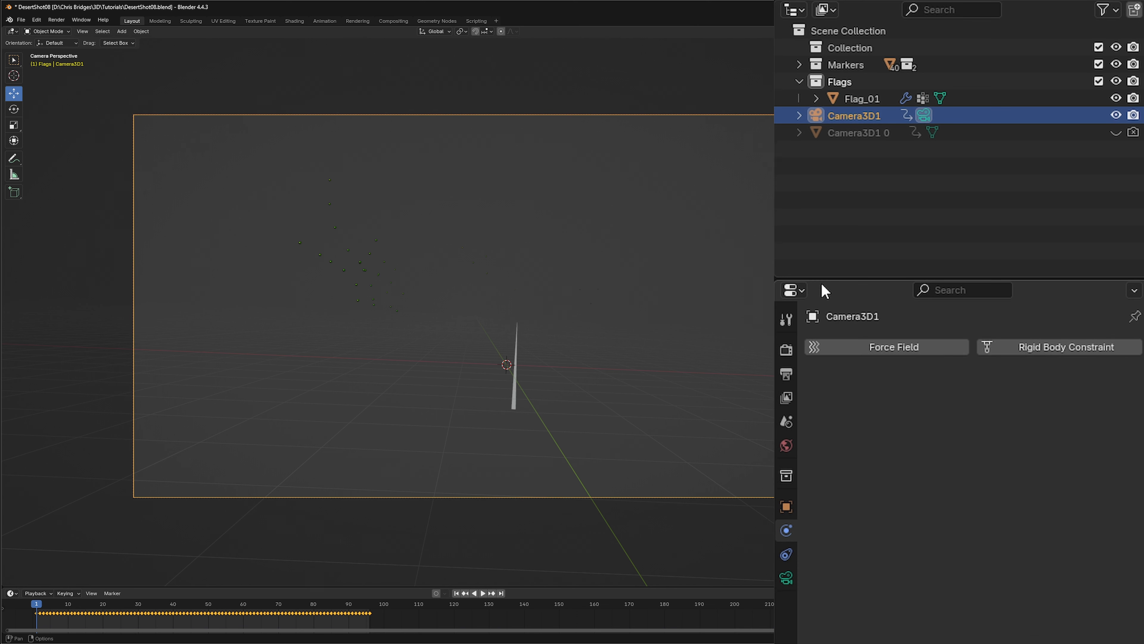
pyautogui.click(786, 578)
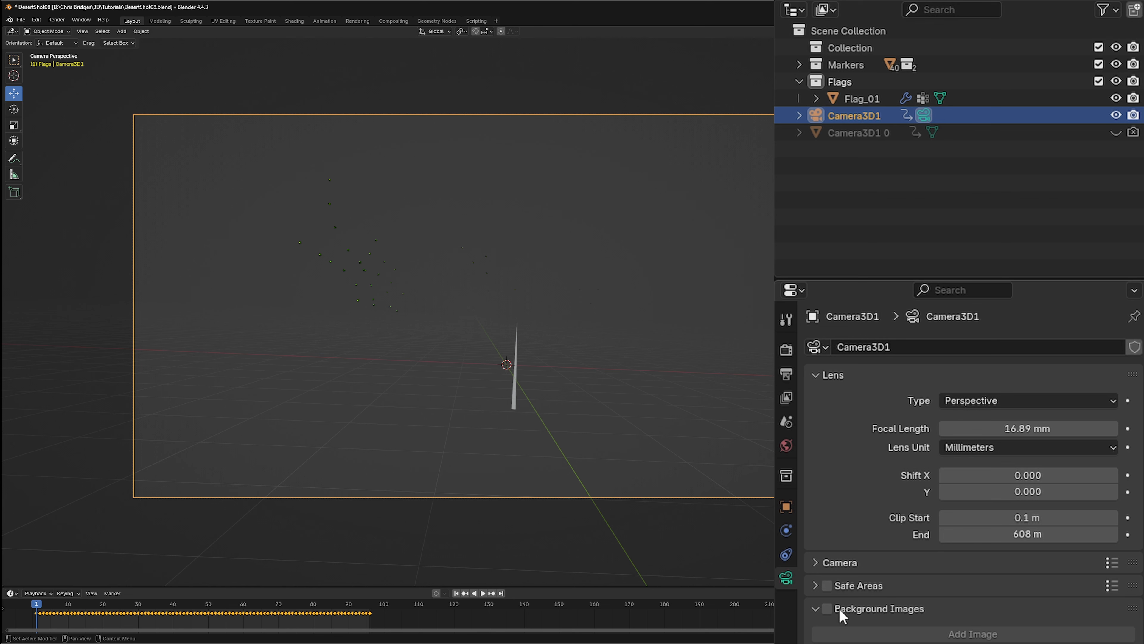
pyautogui.click(827, 609)
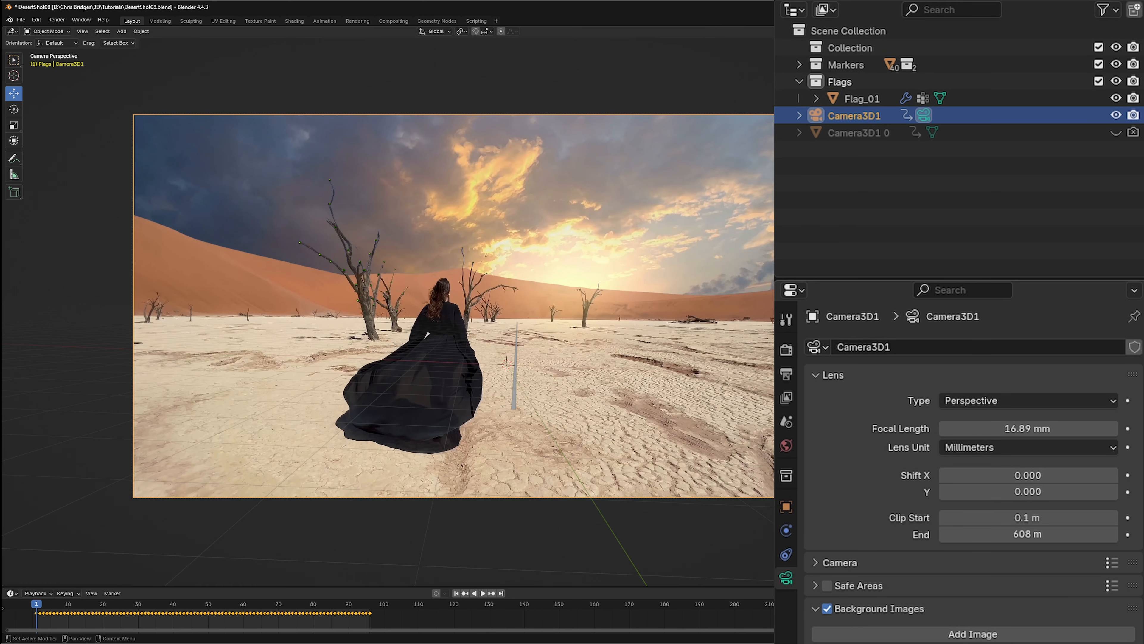
pyautogui.moveTo(1086, 537); pyautogui.dragTo(1011, 537)
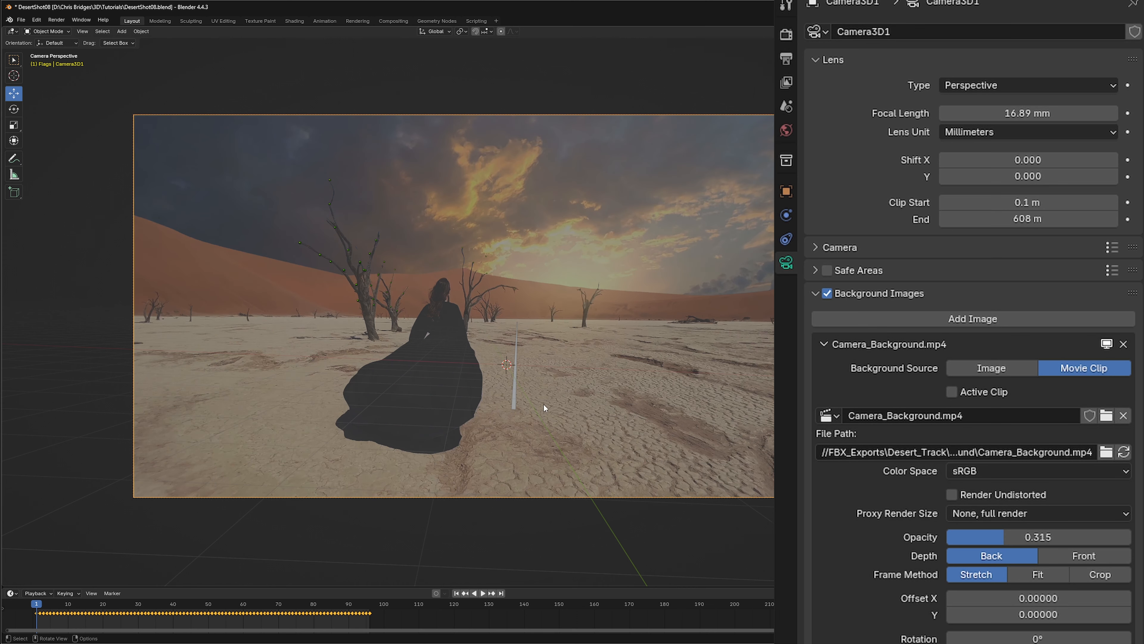
# Step: Snap Flag_01 to the tracking marker on the large dead tree's leftmost branch tip using Selection to Active
pyautogui.click(514, 388)
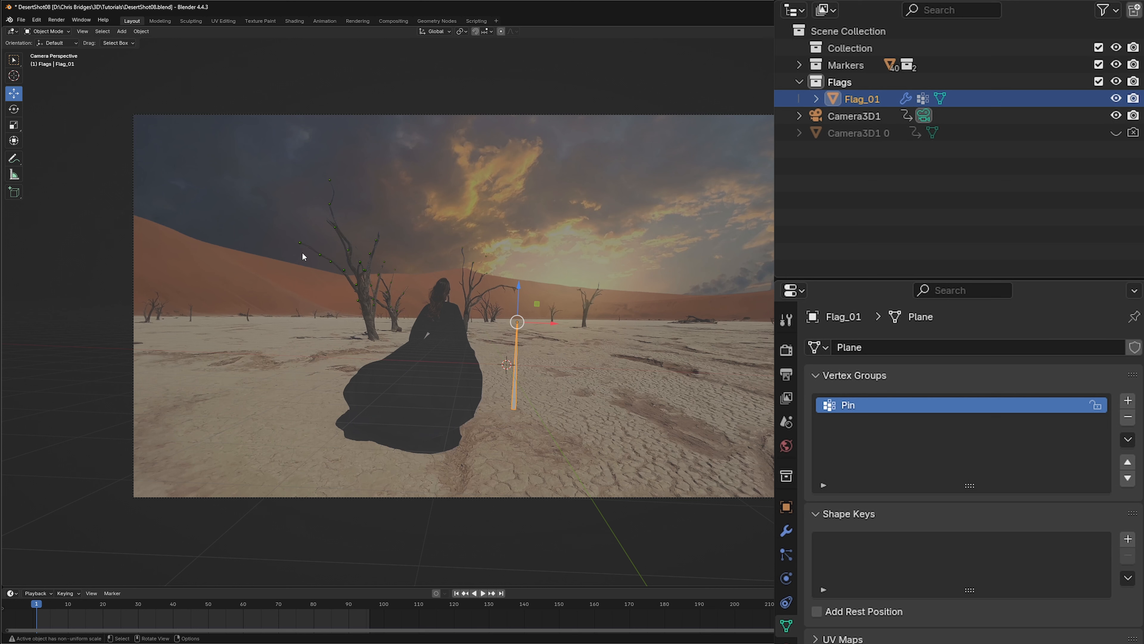
pyautogui.click(299, 242)
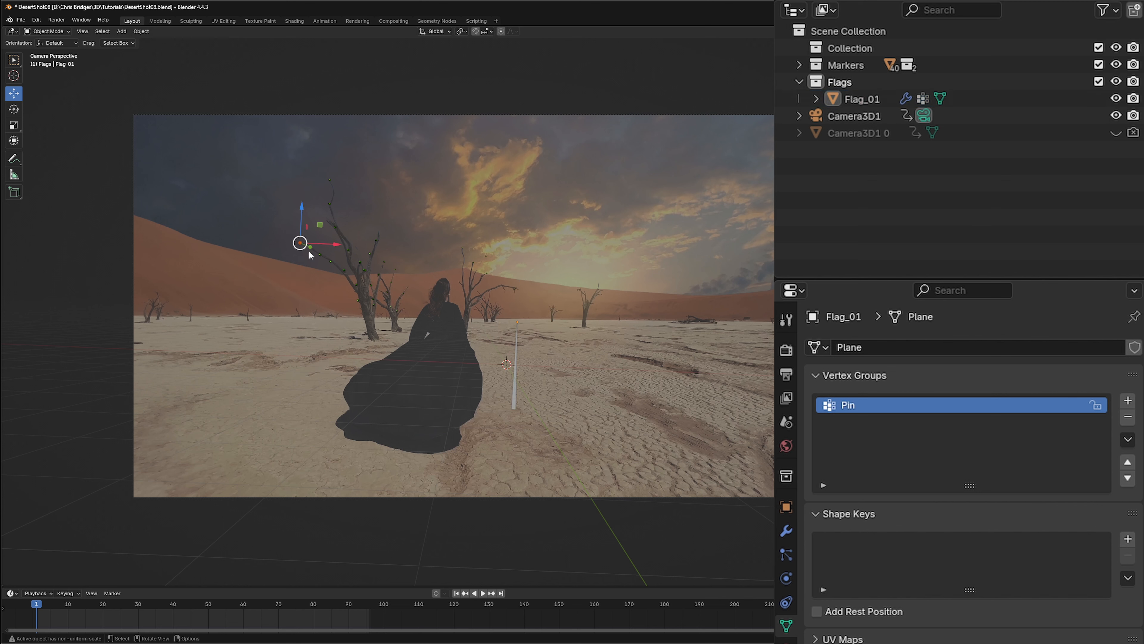
pyautogui.click(515, 384)
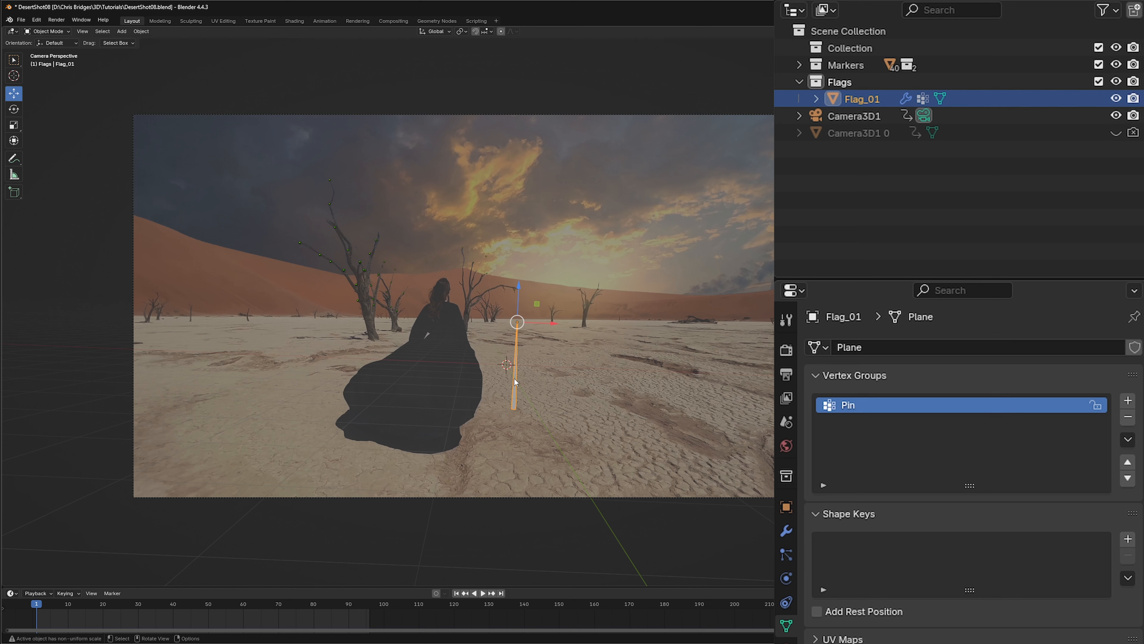
pyautogui.keyDown('shift'); pyautogui.click(301, 242); pyautogui.keyUp('shift')
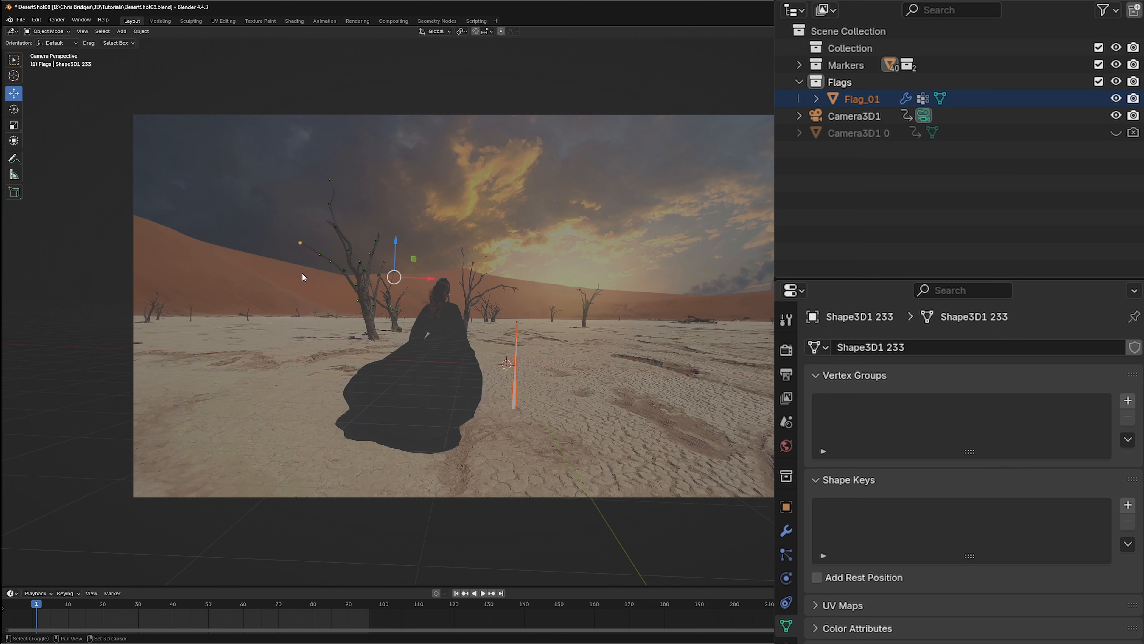
pyautogui.hotkey('shift', 's')
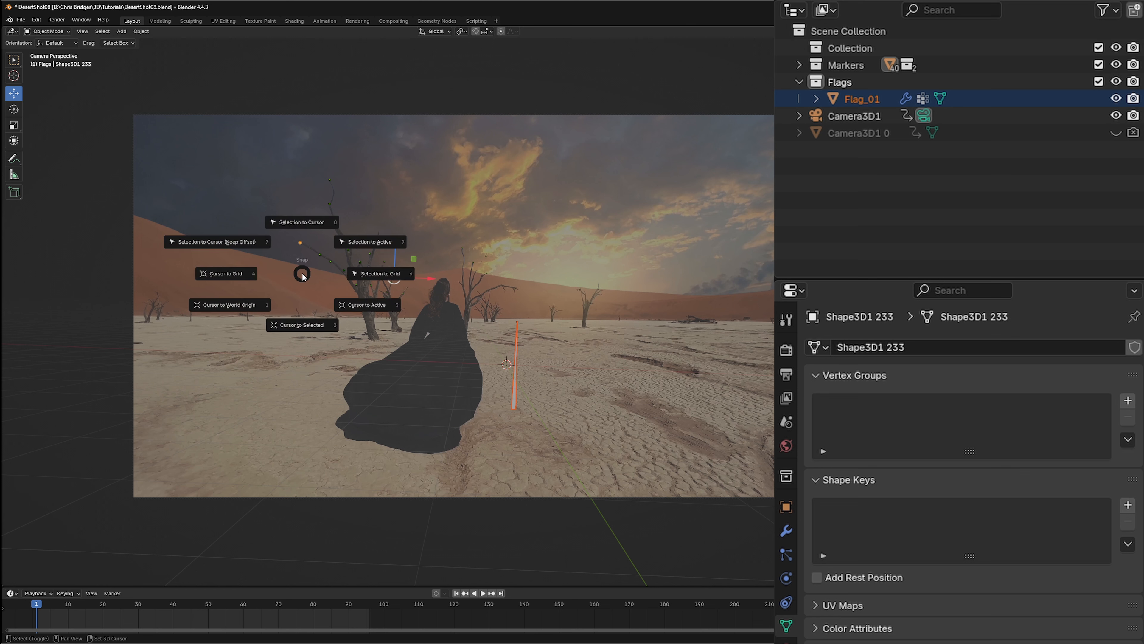
pyautogui.click(370, 243)
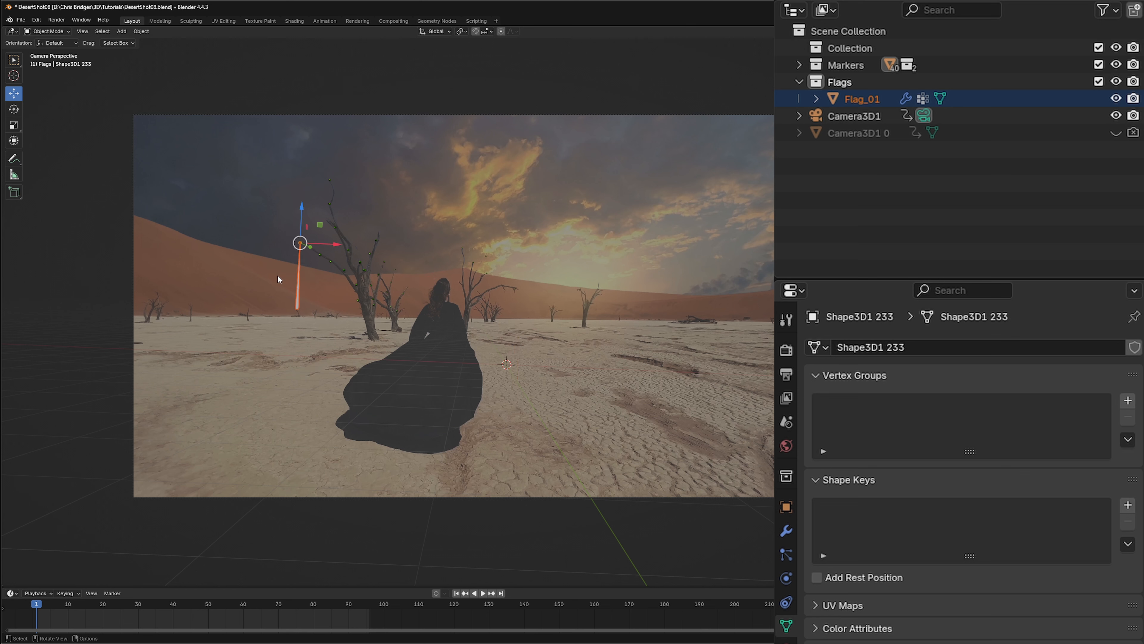
# Step: Play the shot to check Flag_01's position against the tree branch, and reselect only Flag_01 at the first frame
pyautogui.click(482, 593)
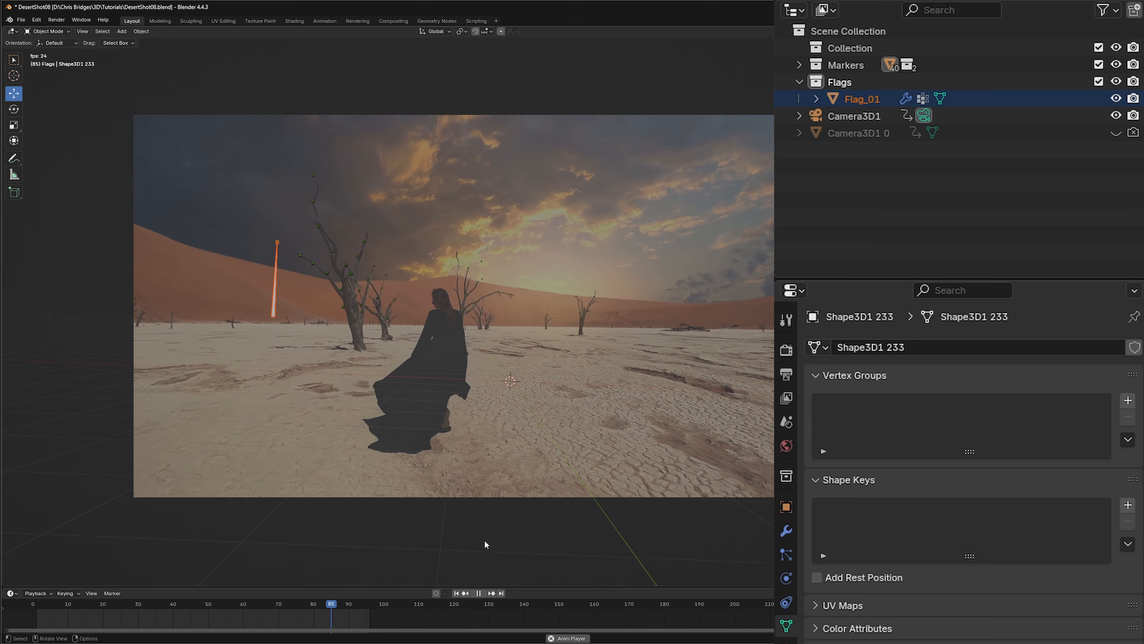
pyautogui.click(479, 592)
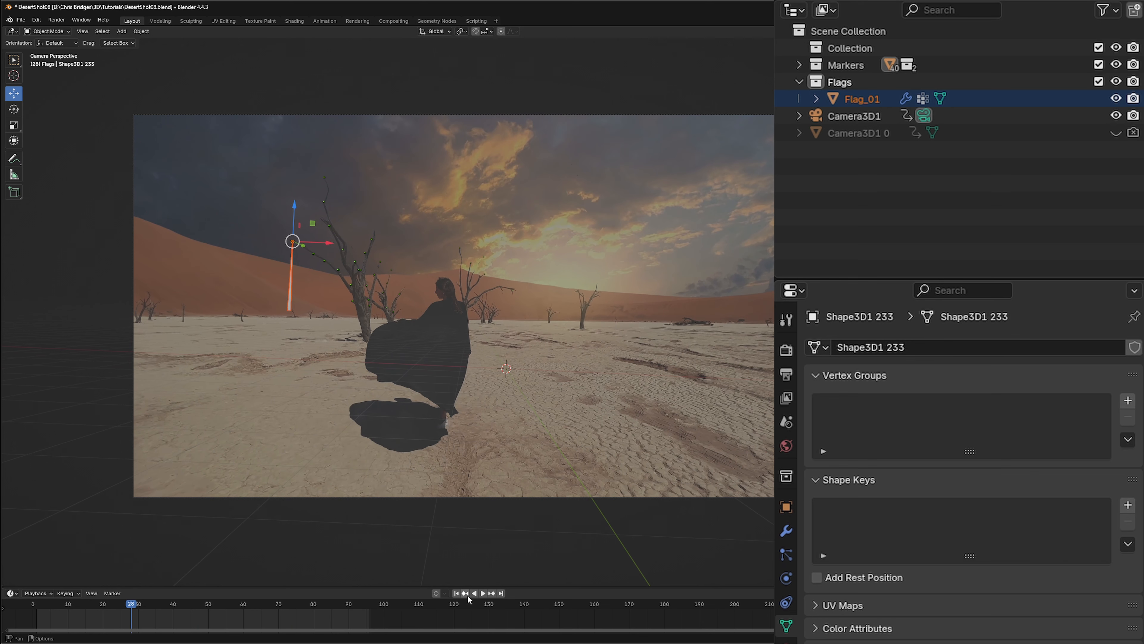
pyautogui.click(456, 593)
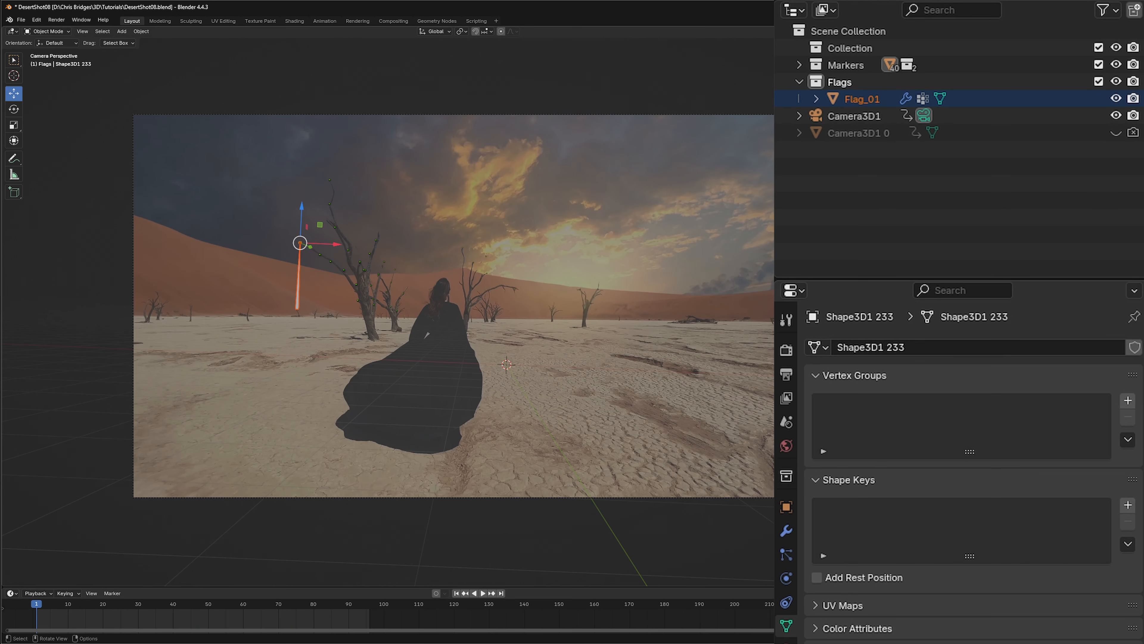
pyautogui.click(862, 99)
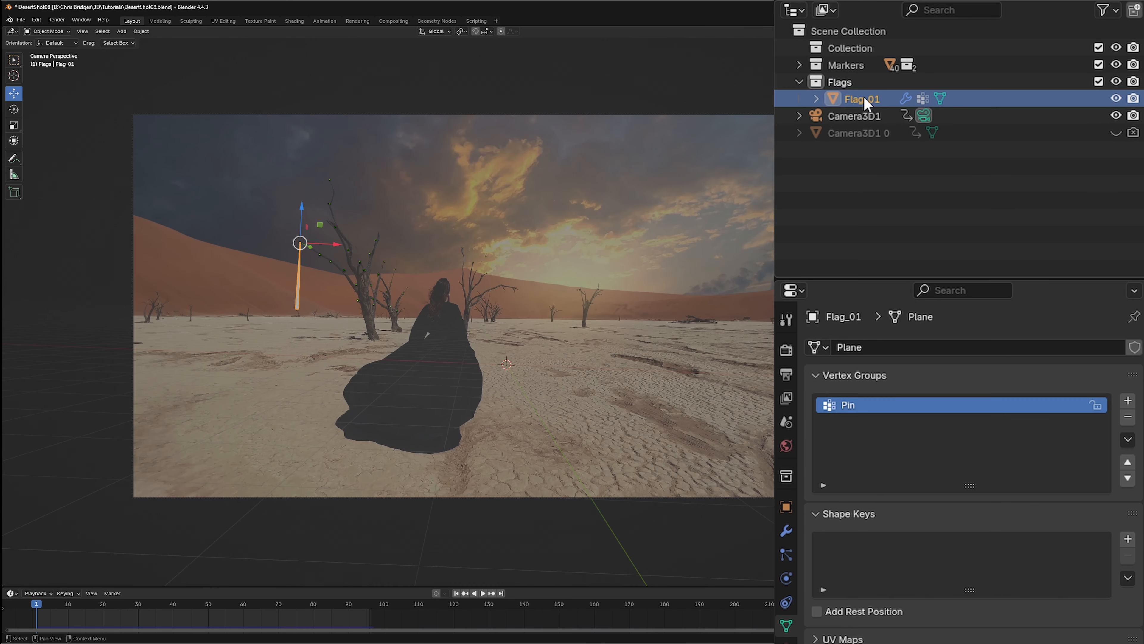
# Step: Duplicate Flag_01 and snap the copy to the tracking marker on the large dead tree's topmost branch tip using Selection to Active
pyautogui.hotkey('ctrl', 'c')
pyautogui.hotkey('ctrl', 'v')
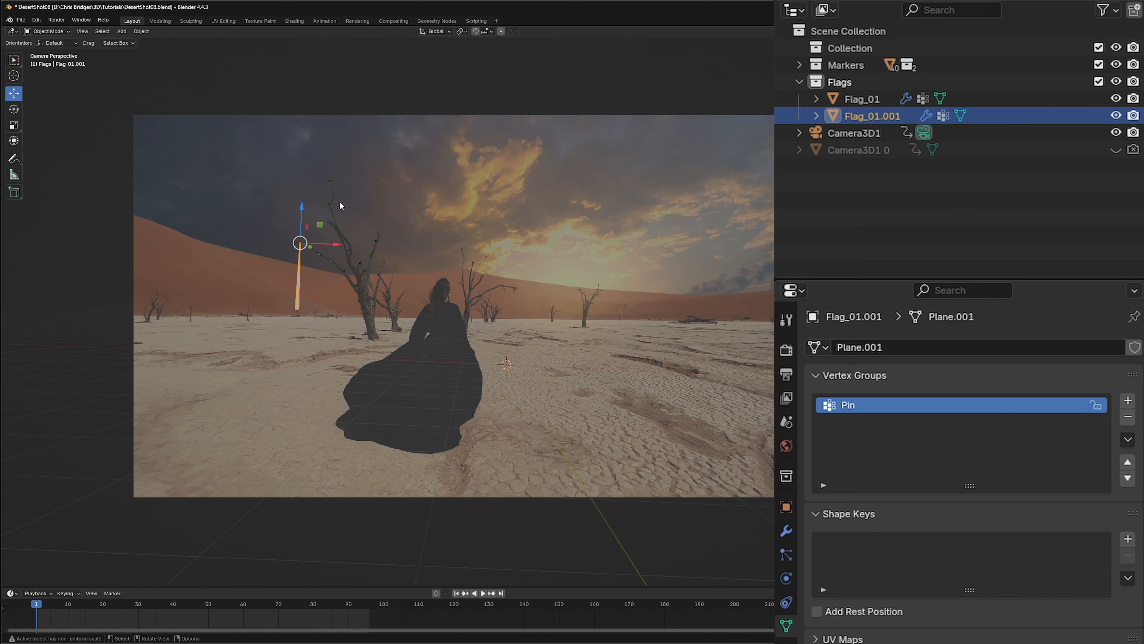
pyautogui.keyDown('shift'); pyautogui.click(330, 180); pyautogui.keyUp('shift')
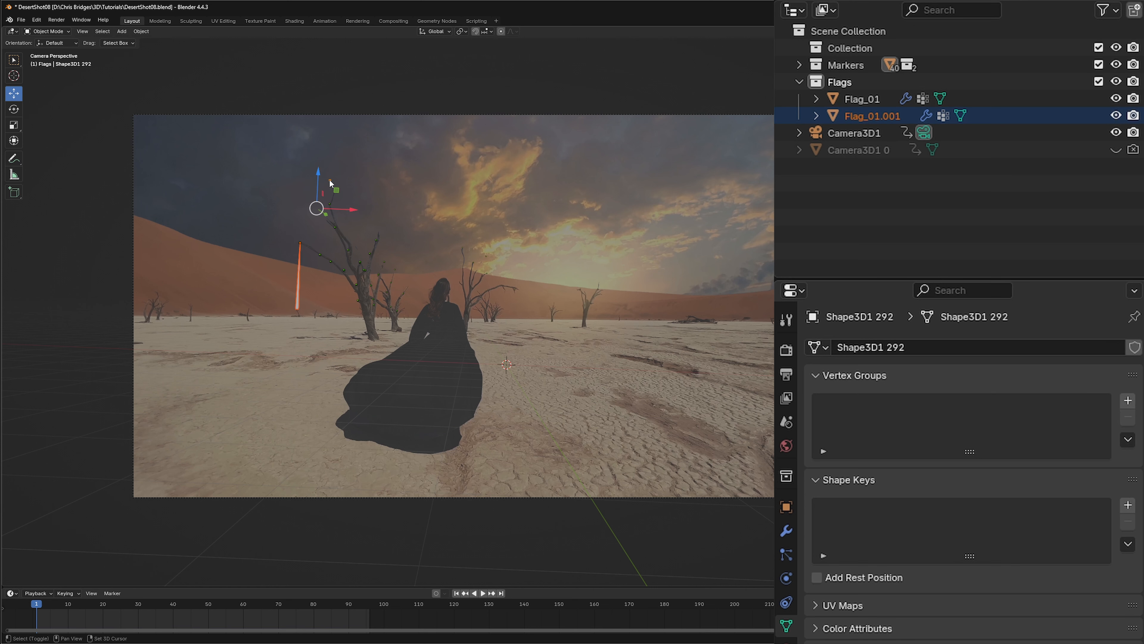
pyautogui.hotkey('shift', 's')
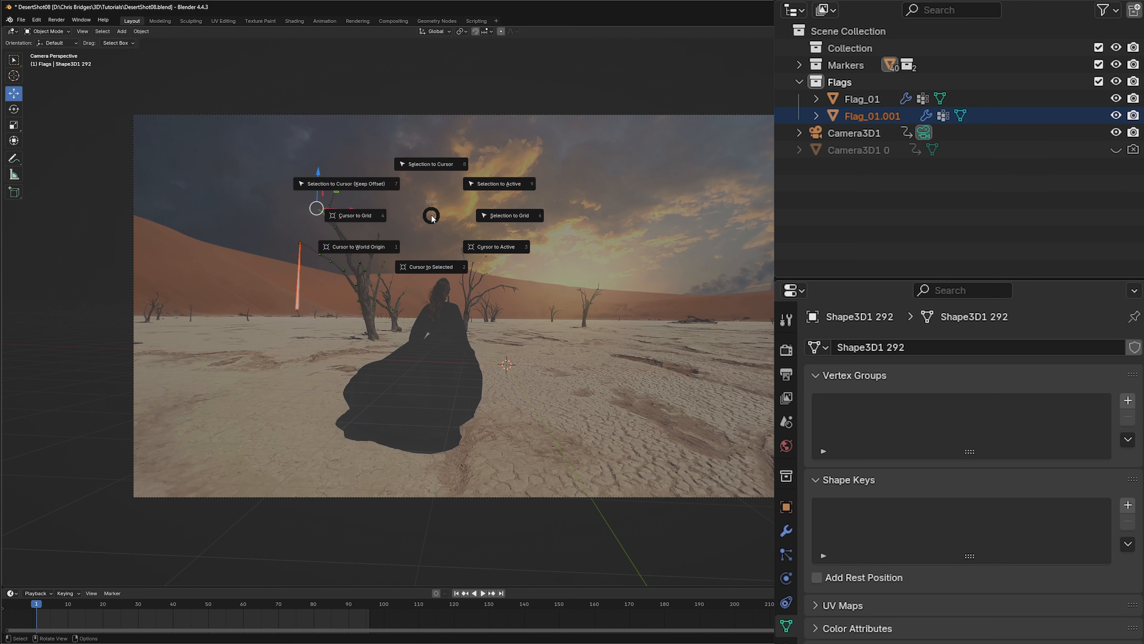
pyautogui.click(501, 185)
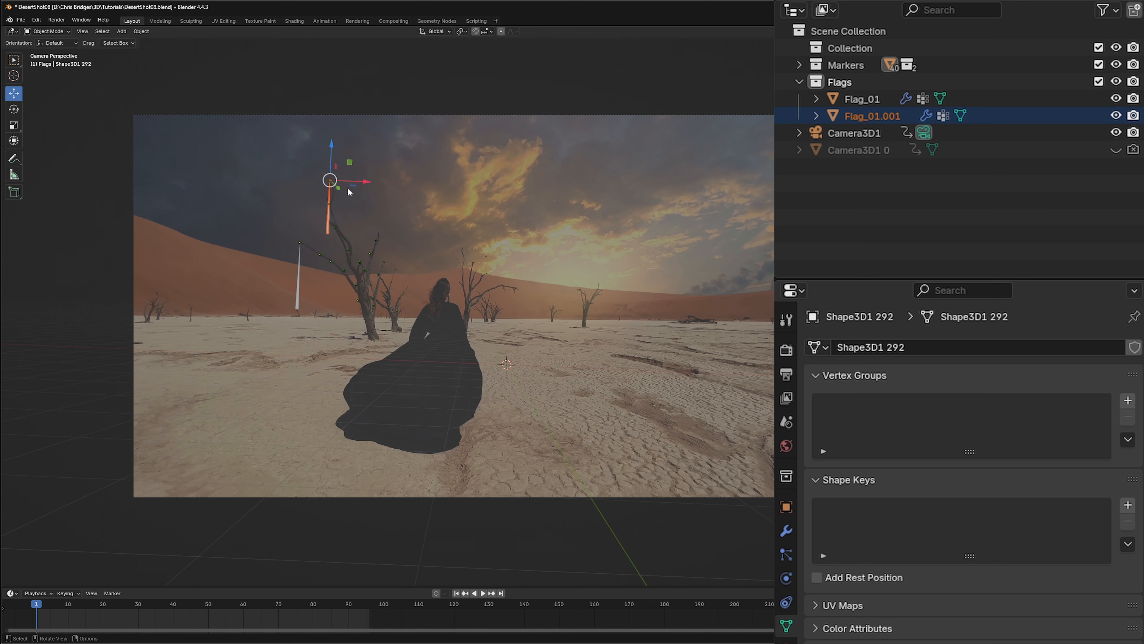
# Step: Play the shot to check the duplicated flag's position on the top branch, return to the first frame, and select only Flag_01
pyautogui.click(481, 592)
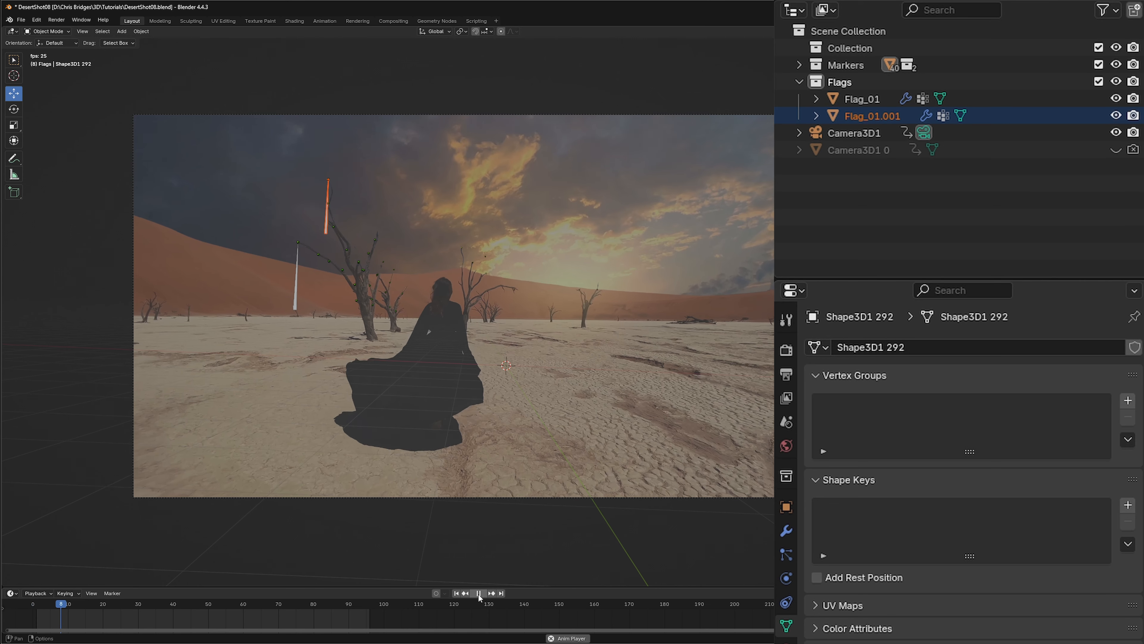
pyautogui.click(479, 593)
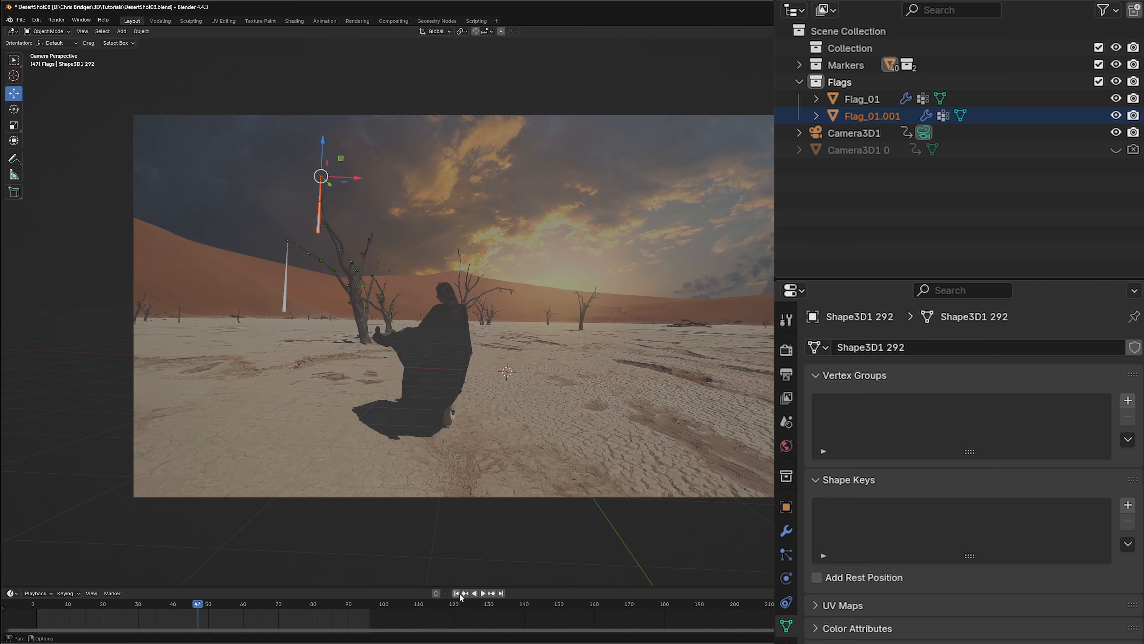
pyautogui.click(456, 594)
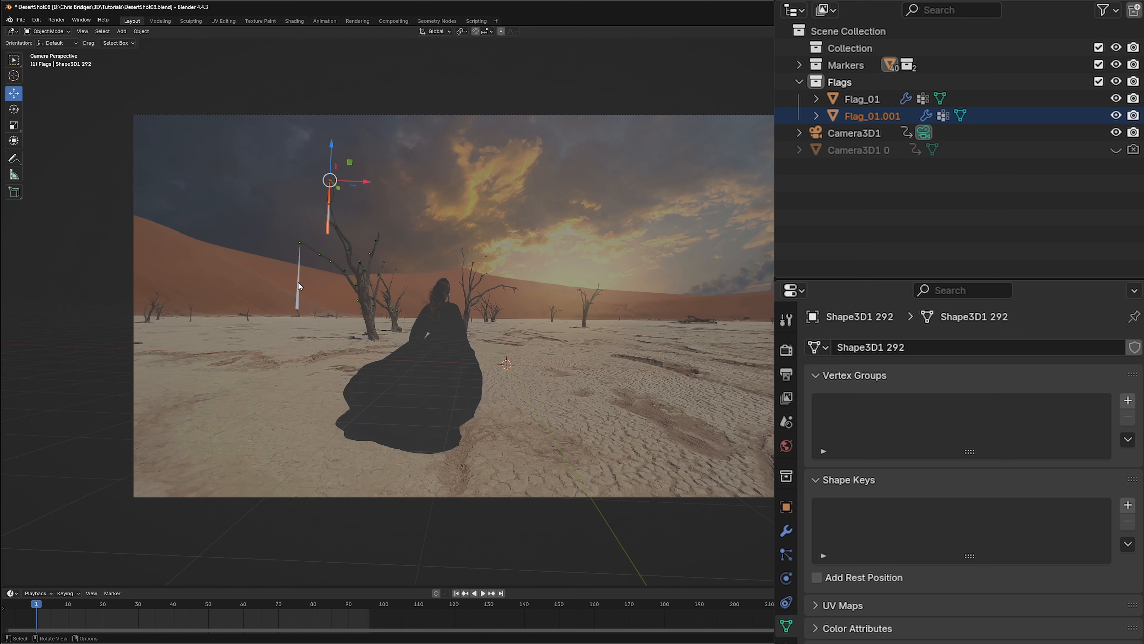
pyautogui.click(840, 115)
pyautogui.click(862, 100)
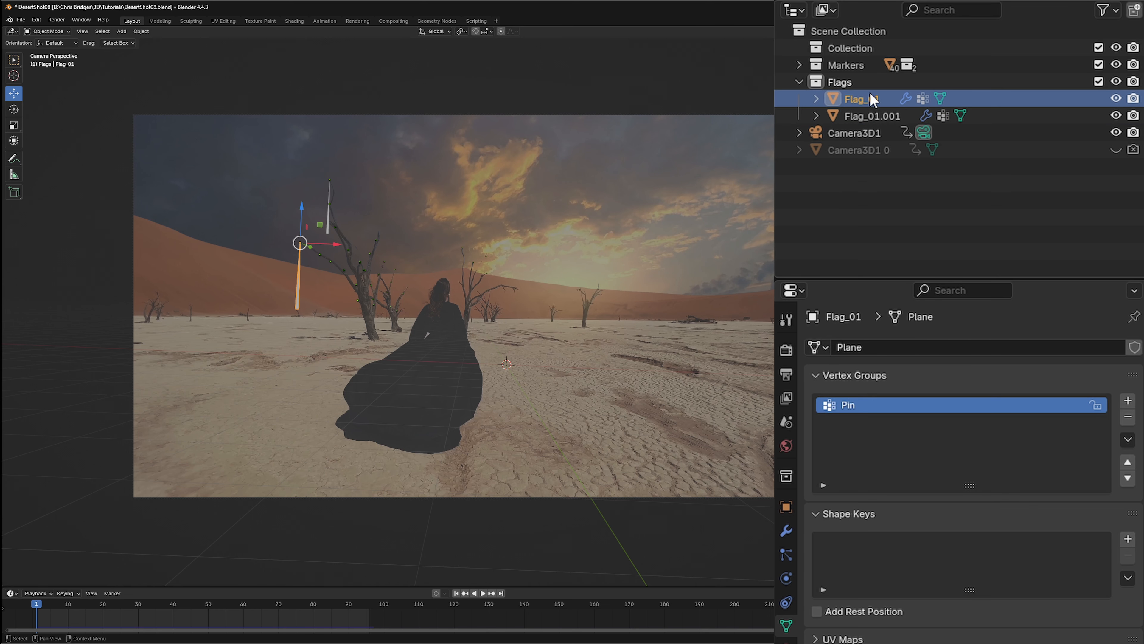
# Step: Paste a copy of Flag_01 into the Flags collection and snap Flag_01.002 to marker Shape3D1 819 on the large tree
pyautogui.hotkey('ctrl', 'c')
pyautogui.click(845, 85)
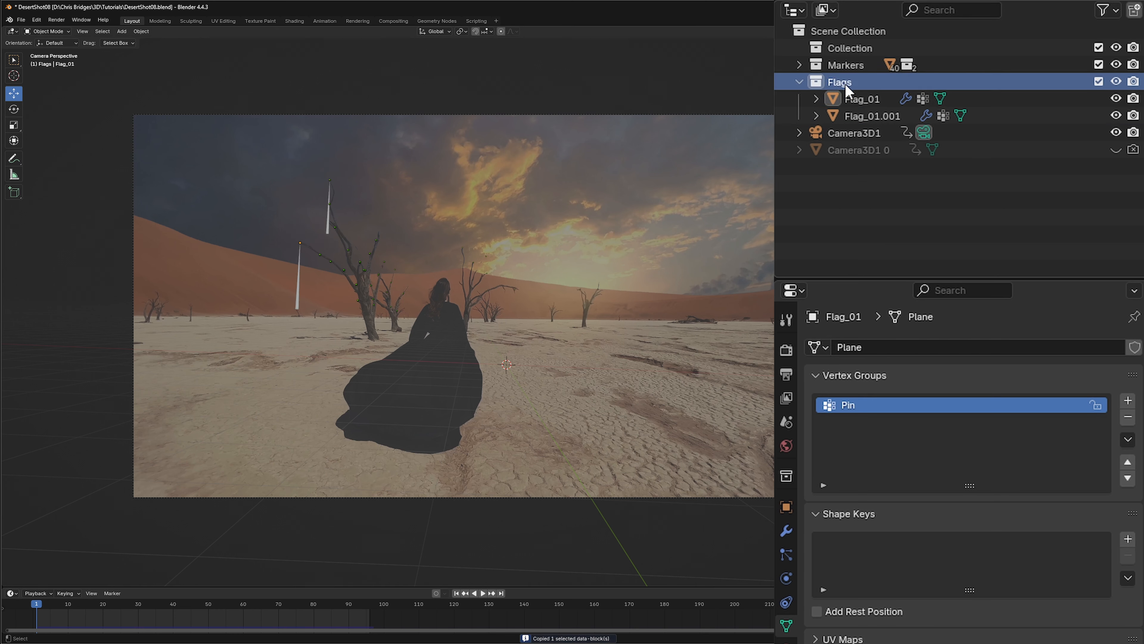
pyautogui.hotkey('ctrl', 'v')
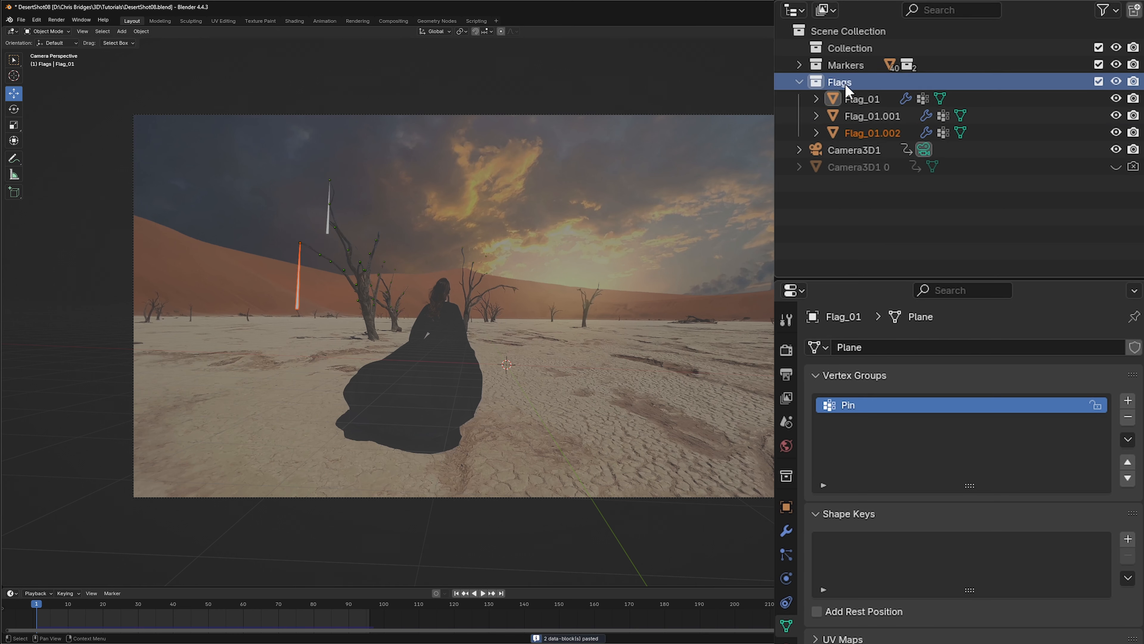
pyautogui.click(884, 134)
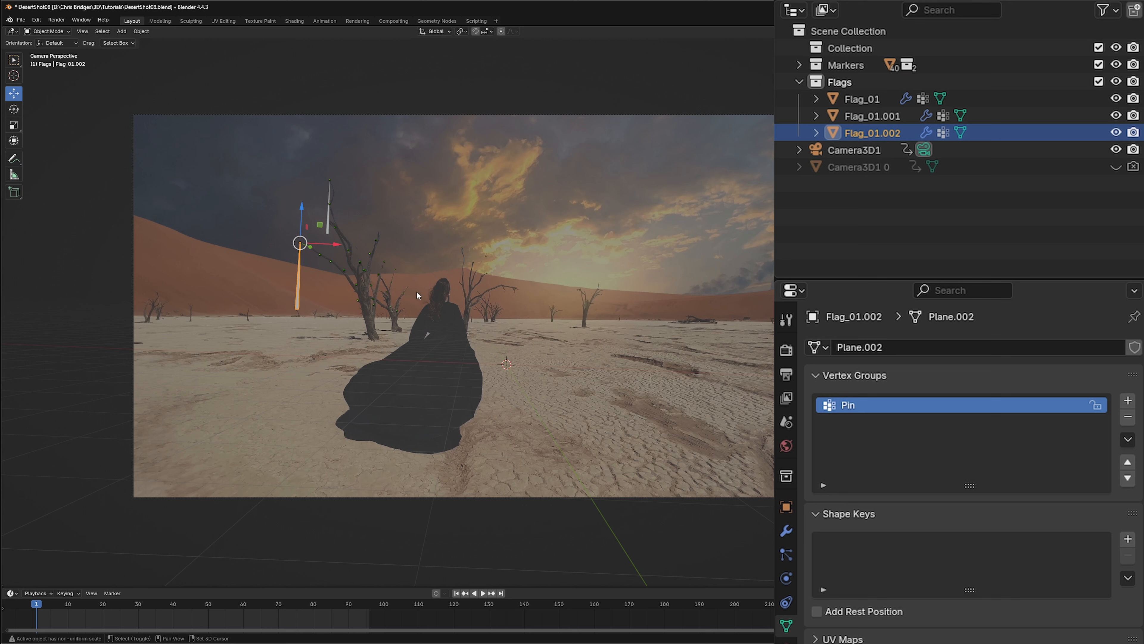
pyautogui.keyDown('shift'); pyautogui.click(331, 265); pyautogui.keyUp('shift')
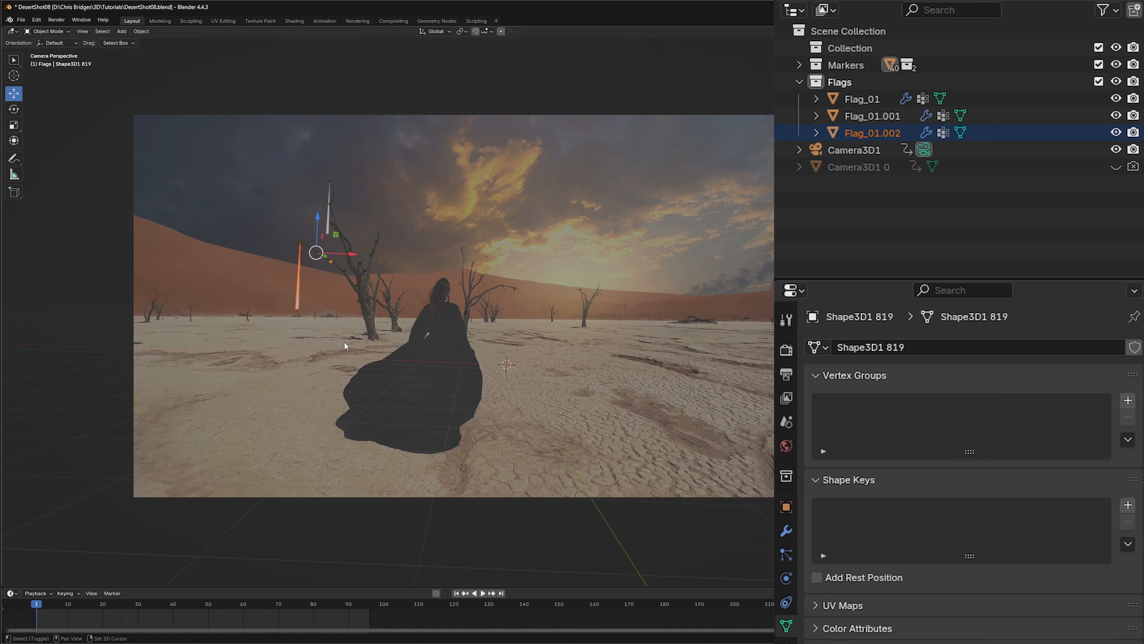
pyautogui.hotkey('shift', 's')
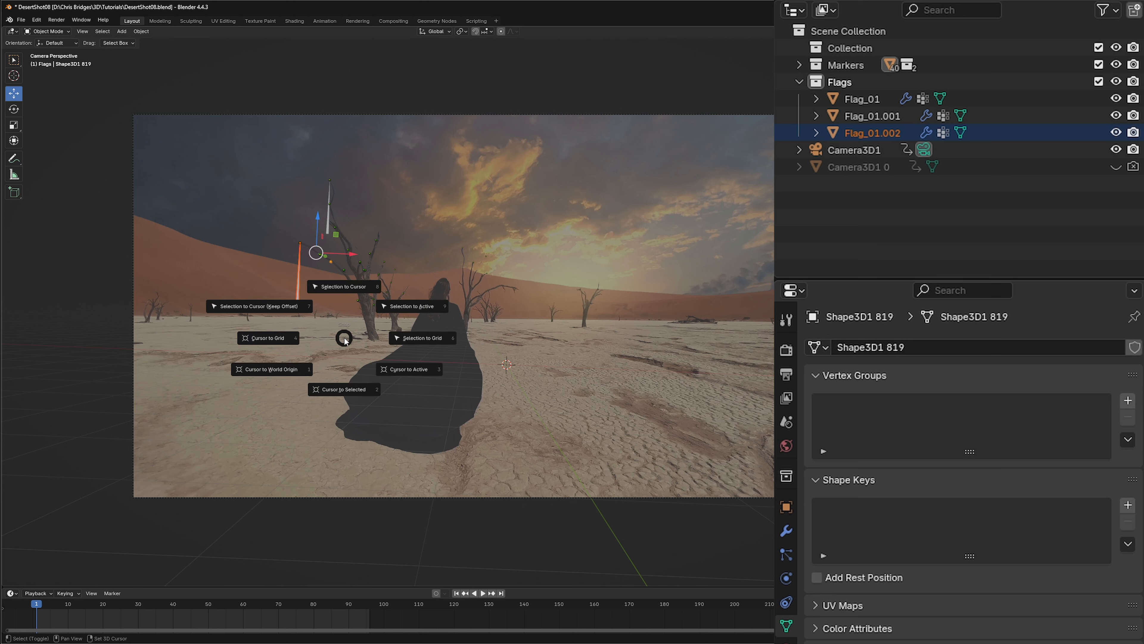
pyautogui.click(411, 308)
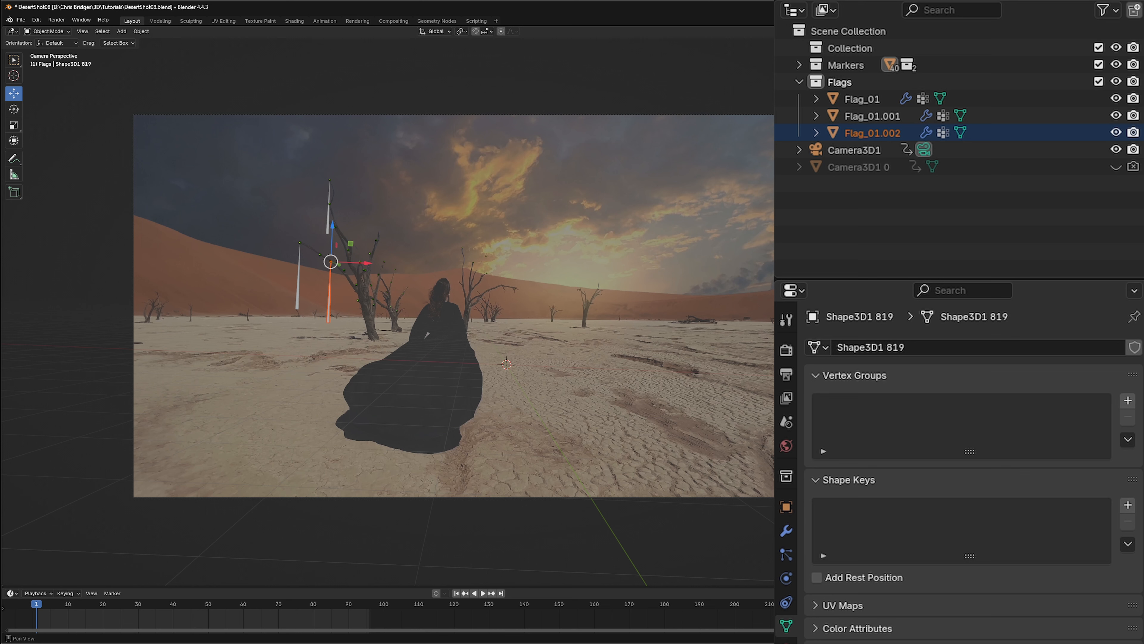
# Step: Paste further copies of Flag_01 into the Flags collection and place them at the middle tree's two upper-left branch tips
pyautogui.click(860, 100)
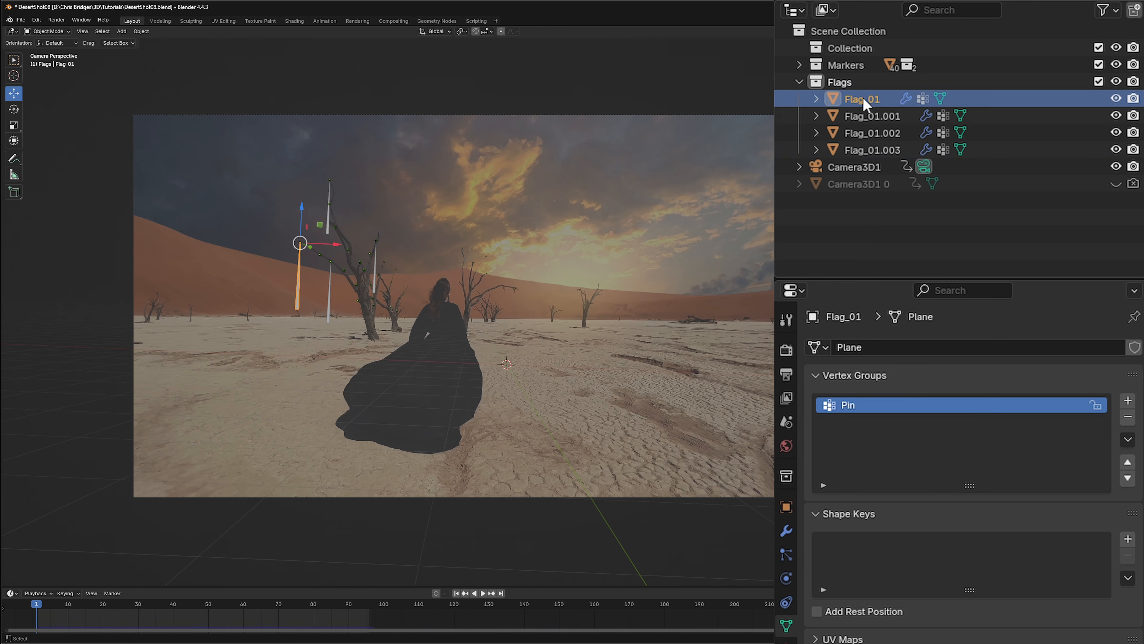
pyautogui.hotkey('ctrl', 'c')
pyautogui.hotkey('ctrl', 'v')
pyautogui.scroll(3, 459, 289)
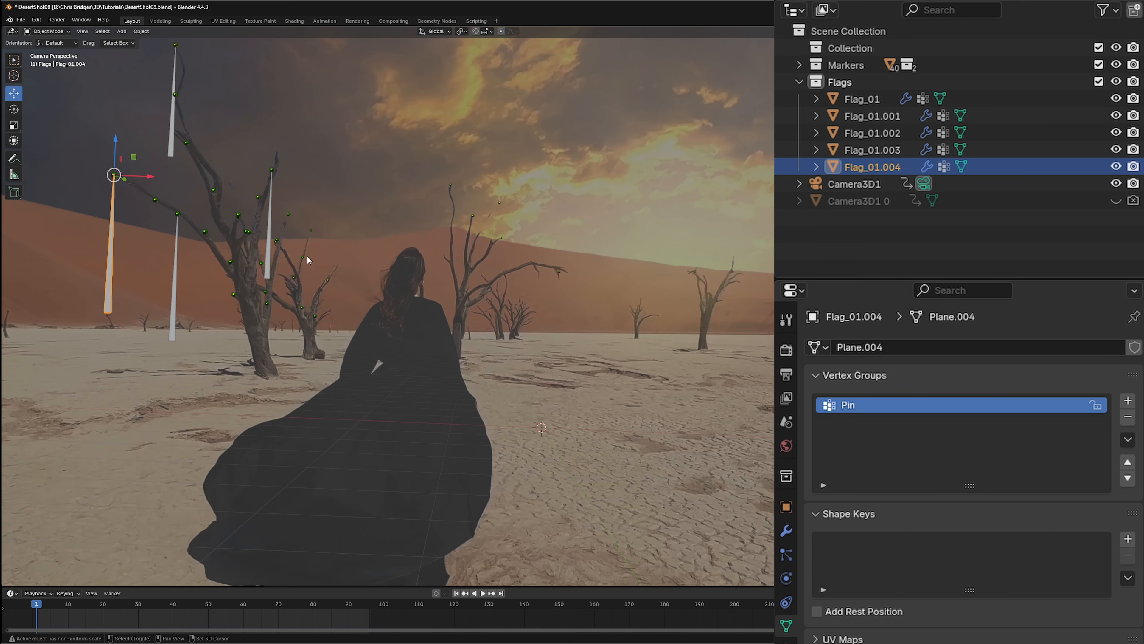
pyautogui.click(863, 101)
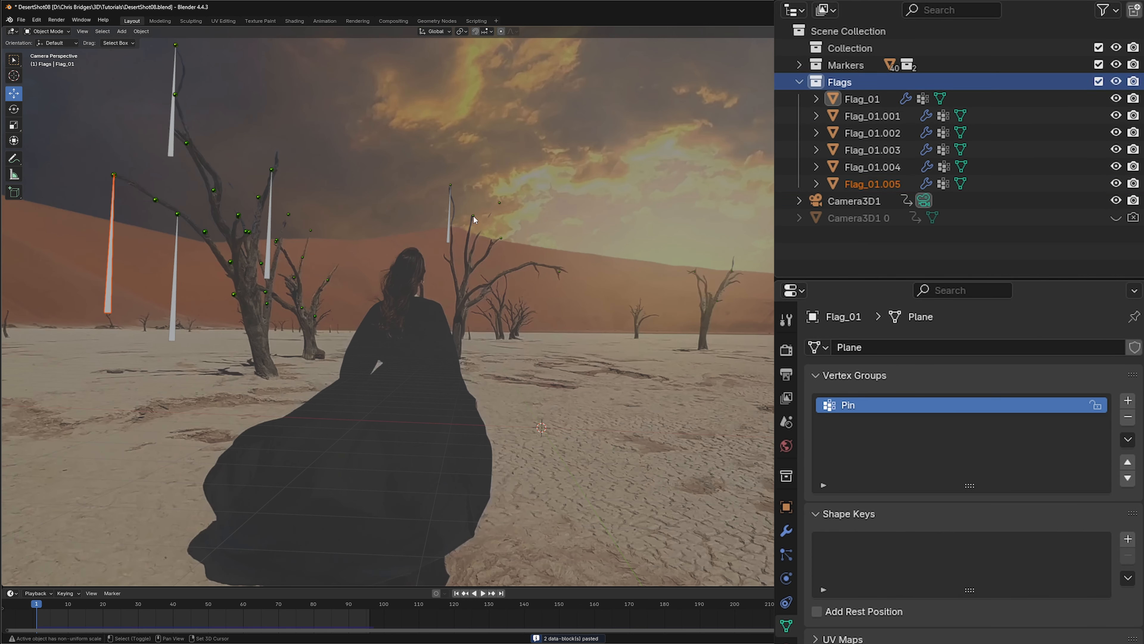
pyautogui.hotkey('ctrl', 'c')
pyautogui.hotkey('ctrl', 'v')
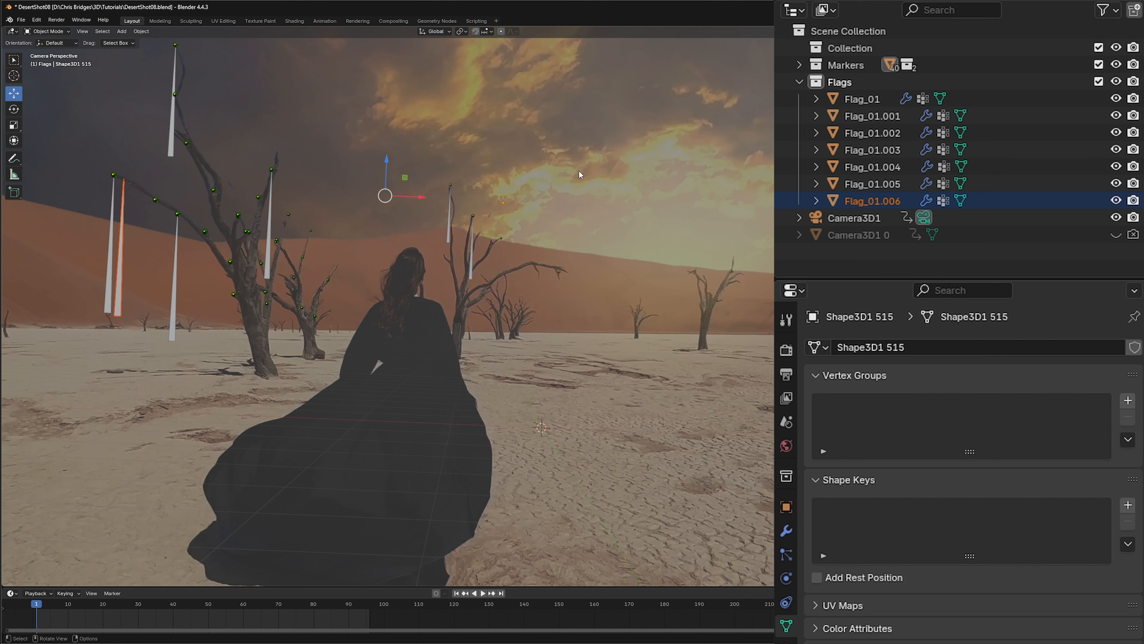
# Step: Undo the misplaced snap and snap Flag_01.006 to marker Shape3D1 515 near the top of the middle tree
pyautogui.hotkey('ctrl', 'z')
pyautogui.click(870, 202)
pyautogui.keyDown('shift'); pyautogui.click(499, 202); pyautogui.keyUp('shift')
pyautogui.hotkey('shift', 's')
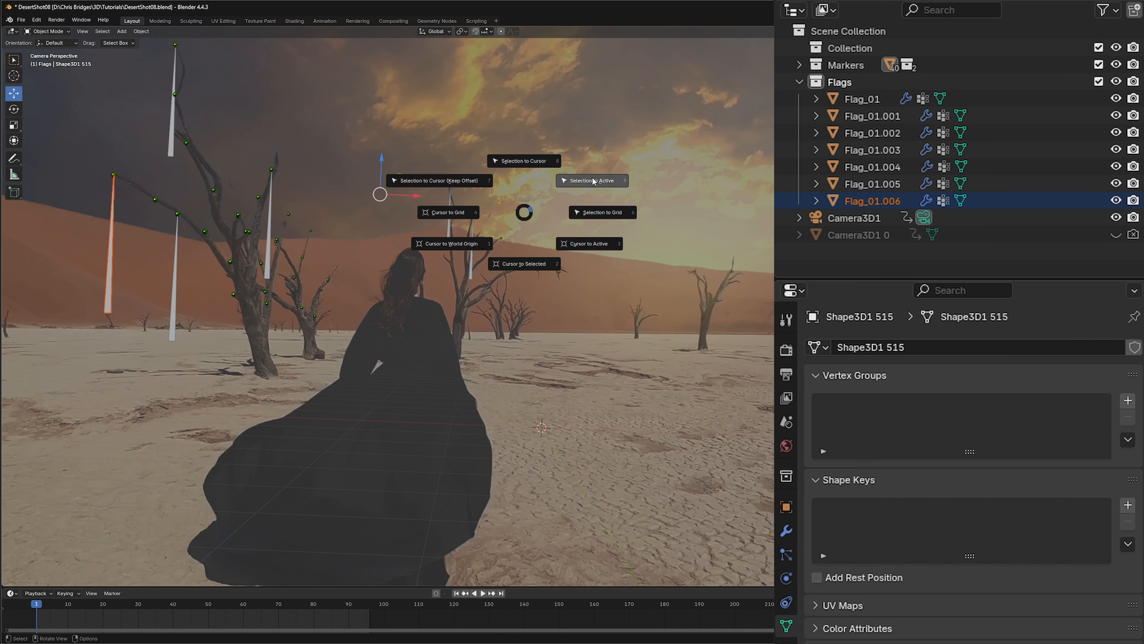
pyautogui.click(592, 182)
# Step: Paste another copy of Flag_01 into the Flags collection and snap Flag_01.007 to marker Shape3D1 328 on the middle tree
pyautogui.click(858, 99)
pyautogui.hotkey('ctrl', 'c')
pyautogui.click(844, 83)
pyautogui.hotkey('ctrl', 'v')
pyautogui.keyDown('shift'); pyautogui.click(501, 238); pyautogui.keyUp('shift')
pyautogui.click(879, 220)
pyautogui.keyDown('shift'); pyautogui.click(501, 238); pyautogui.keyUp('shift')
pyautogui.hotkey('shift', 's')
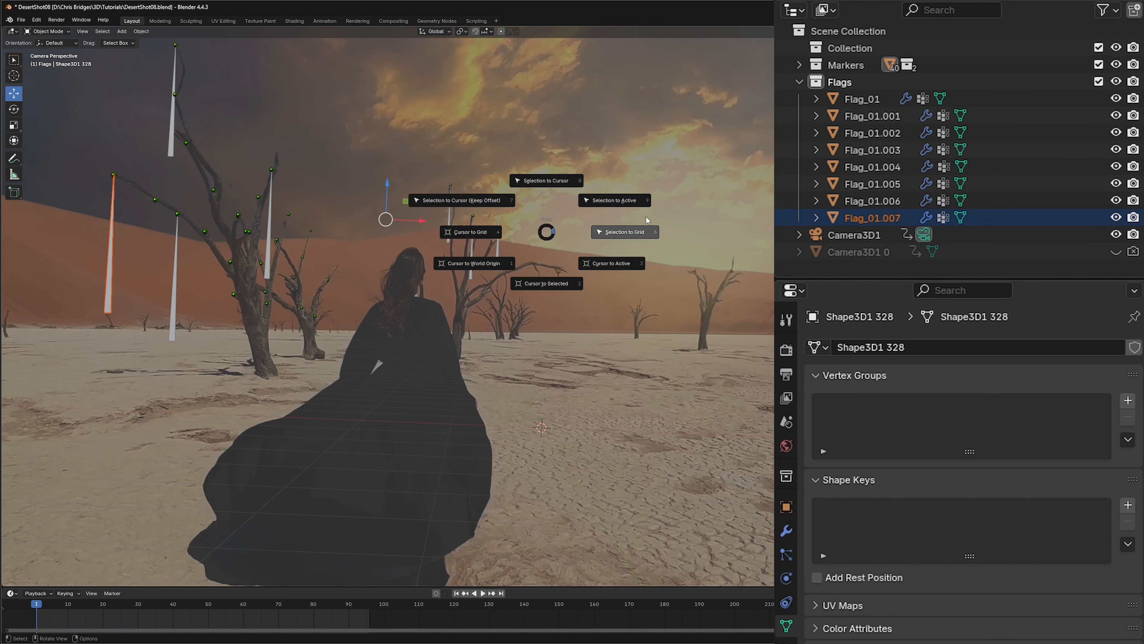
pyautogui.click(617, 231)
# Step: Add flag copy Flag_01.008 and snap it to the marker at the tip of the middle tree's long right branch
pyautogui.click(861, 100)
pyautogui.click(844, 83)
pyautogui.hotkey('ctrl', 'v')
pyautogui.keyDown('shift'); pyautogui.click(559, 273); pyautogui.keyUp('shift')
pyautogui.hotkey('shift', 's')
# Step: Add flag copy Flag_01.009 and snap it to the lower-right marker on the small tree behind the large one
pyautogui.click(861, 99)
pyautogui.click(847, 84)
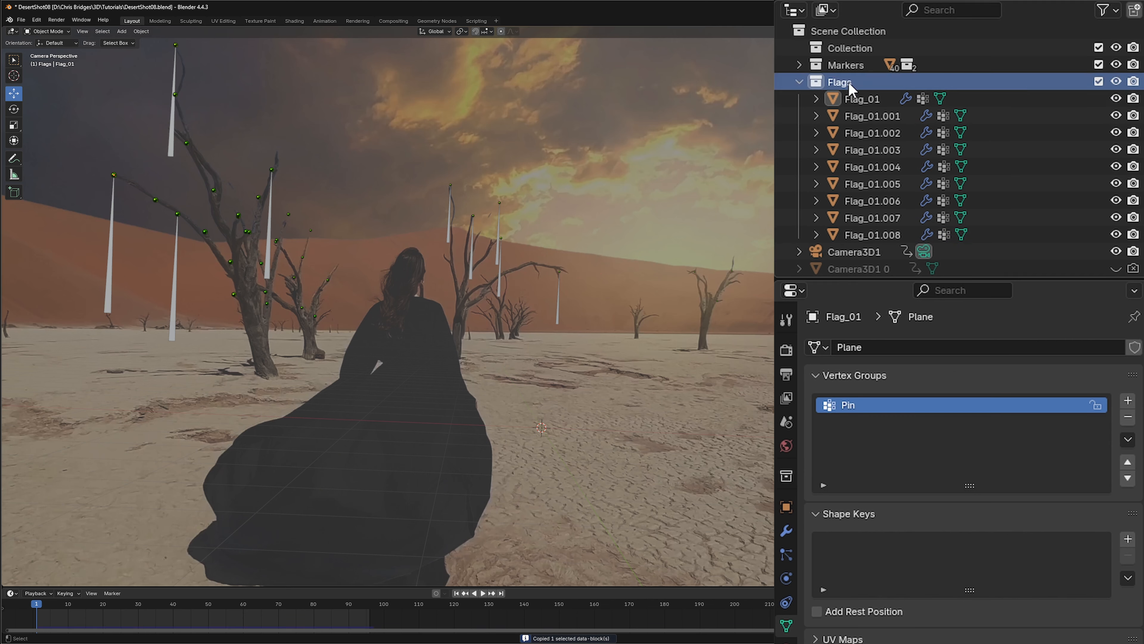
pyautogui.hotkey('ctrl', 'v')
pyautogui.keyDown('shift'); pyautogui.click(328, 281); pyautogui.keyUp('shift')
pyautogui.hotkey('shift', 's')
pyautogui.click(408, 254)
# Step: Add flag copy Flag_01.010 and snap it to marker Shape3D1 337 at the top of the small tree
pyautogui.click(860, 100)
pyautogui.hotkey('ctrl', 'c')
pyautogui.click(845, 82)
pyautogui.hotkey('ctrl', 'v')
pyautogui.keyDown('shift'); pyautogui.click(311, 230); pyautogui.keyUp('shift')
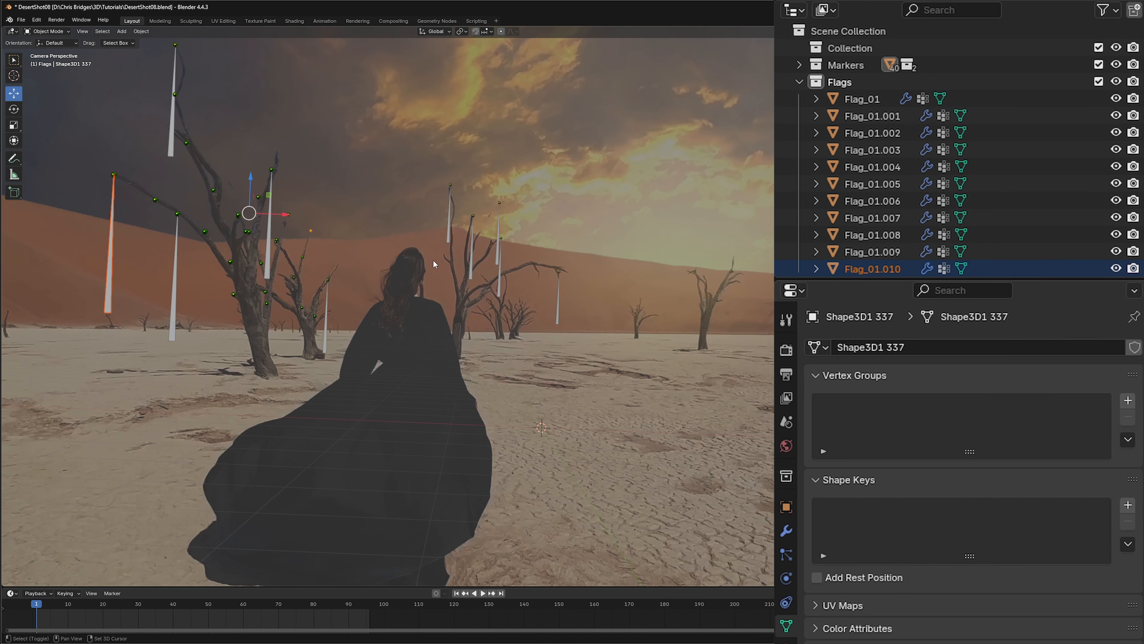
pyautogui.hotkey('shift', 's')
# Step: Add flag copy Flag_01.011 and snap it to marker Shape3D1 12 on the distant tree at the far right
pyautogui.click(861, 100)
pyautogui.hotkey('ctrl', 'c')
pyautogui.click(845, 83)
pyautogui.hotkey('ctrl', 'v')
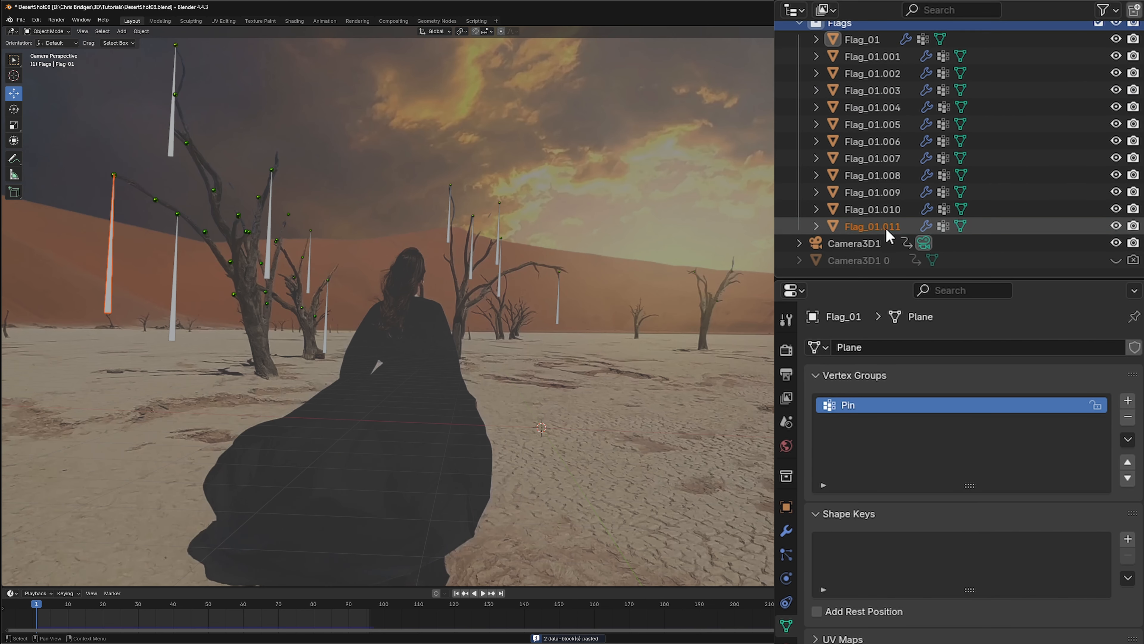
pyautogui.keyDown('shift'); pyautogui.click(695, 272); pyautogui.keyUp('shift')
pyautogui.hotkey('shift', 's')
pyautogui.click(767, 262)
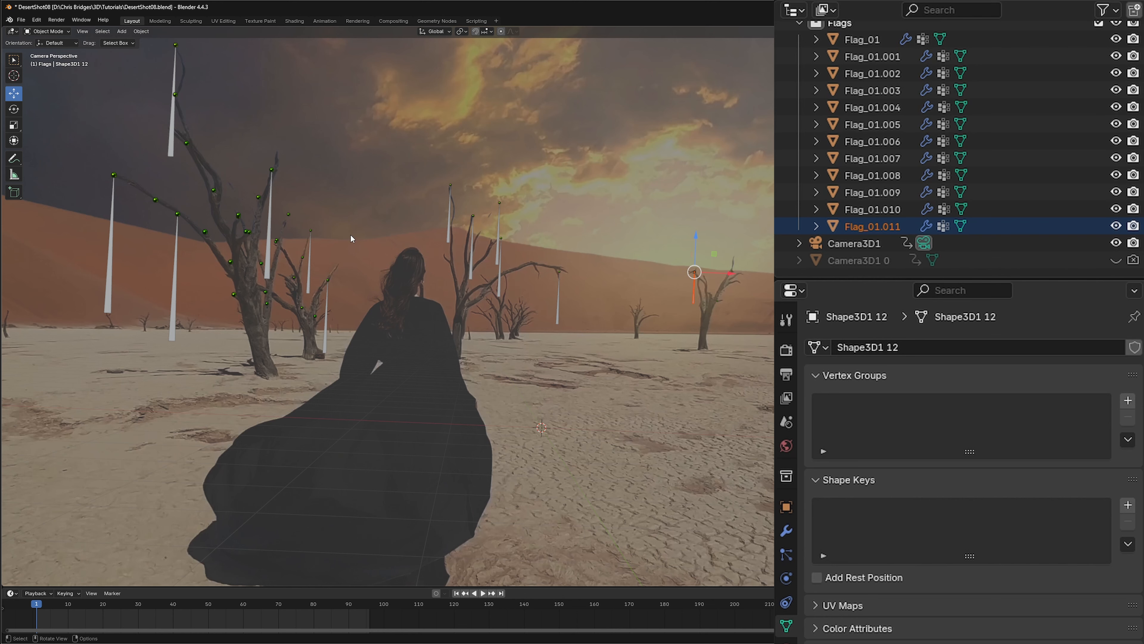
# Step: Check the placed flags outside the camera view by playing the animation, and return to the first frame
pyautogui.moveTo(420, 256); pyautogui.dragTo(353, 363, button='middle')
pyautogui.press('KP_0')
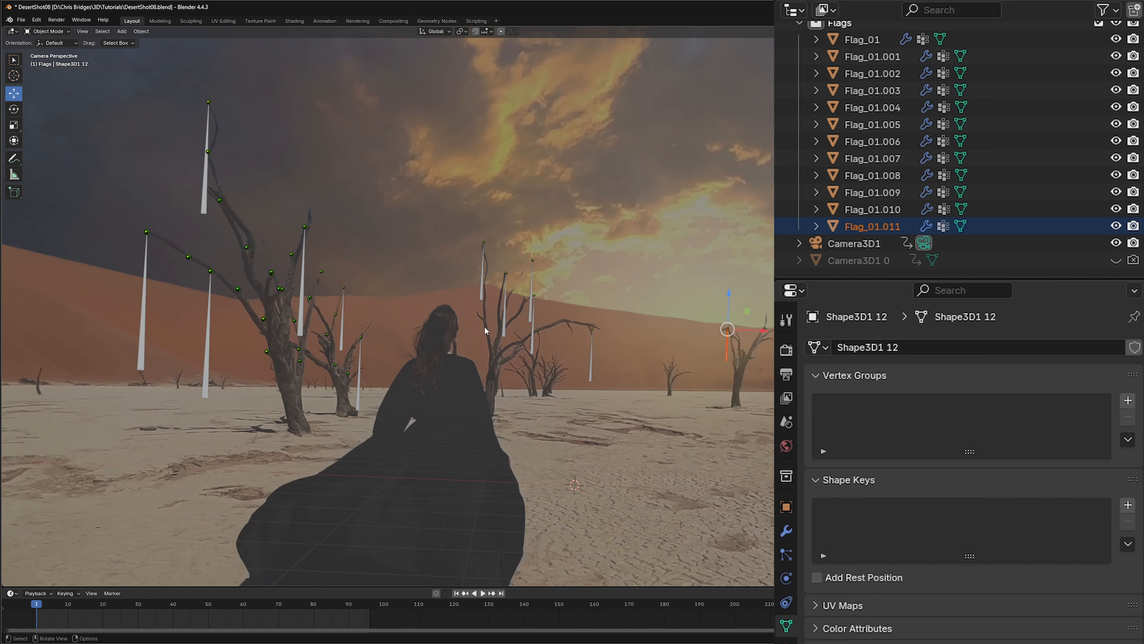
pyautogui.click(145, 315)
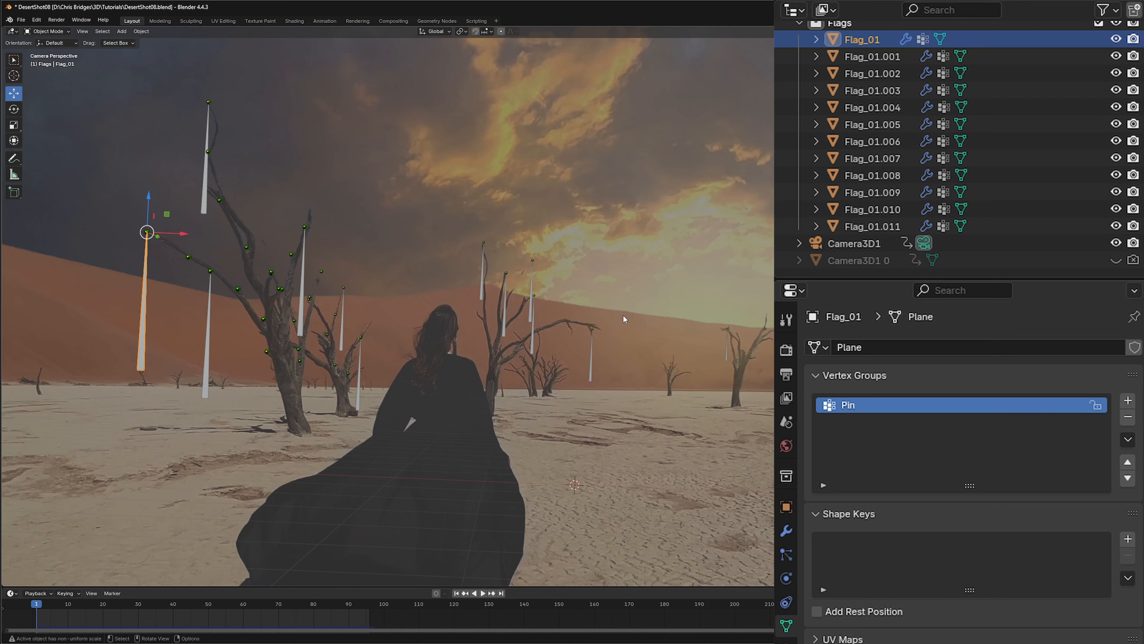
pyautogui.moveTo(376, 403); pyautogui.dragTo(418, 454, button='middle')
pyautogui.scroll(-3, 478, 361)
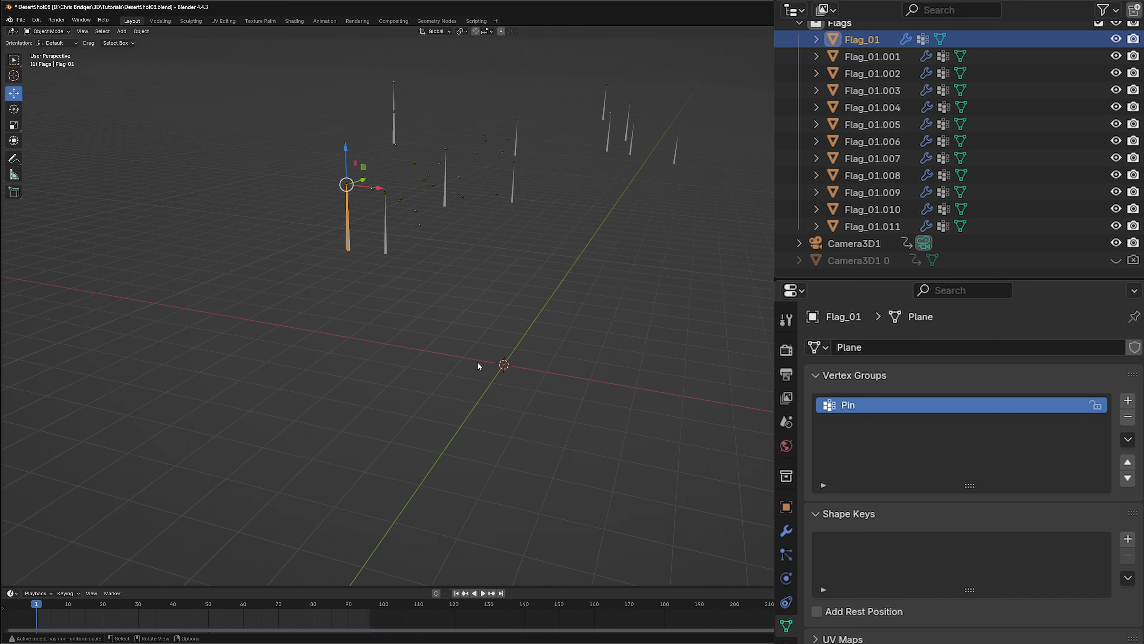
pyautogui.keyDown('shift'); pyautogui.moveTo(554, 292); pyautogui.dragTo(325, 328, button='middle'); pyautogui.keyUp('shift')
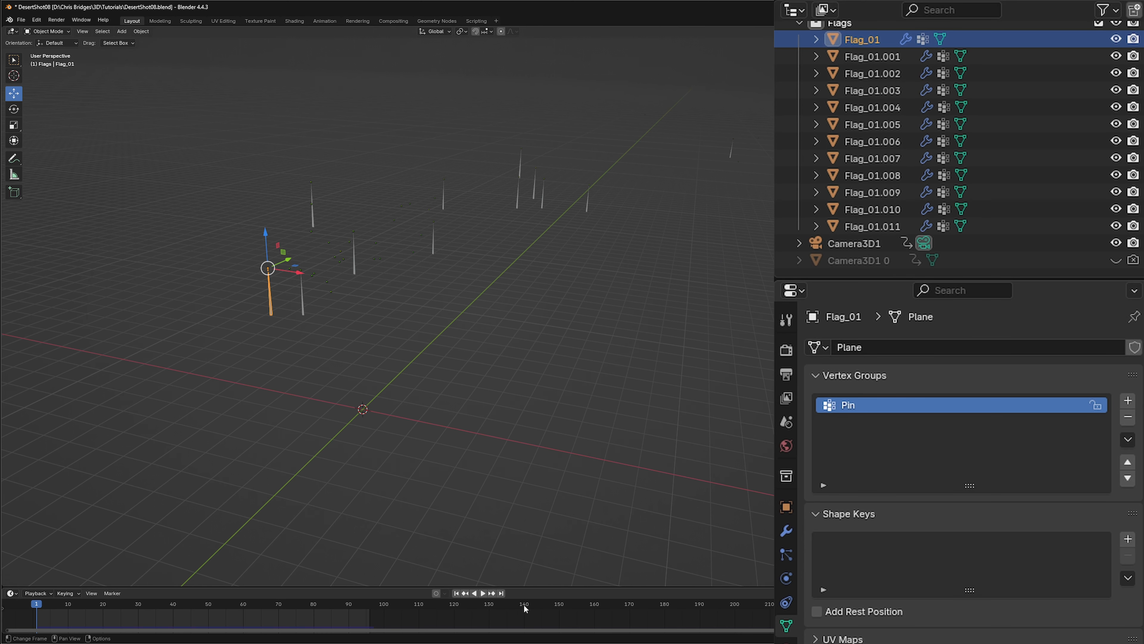
pyautogui.click(482, 593)
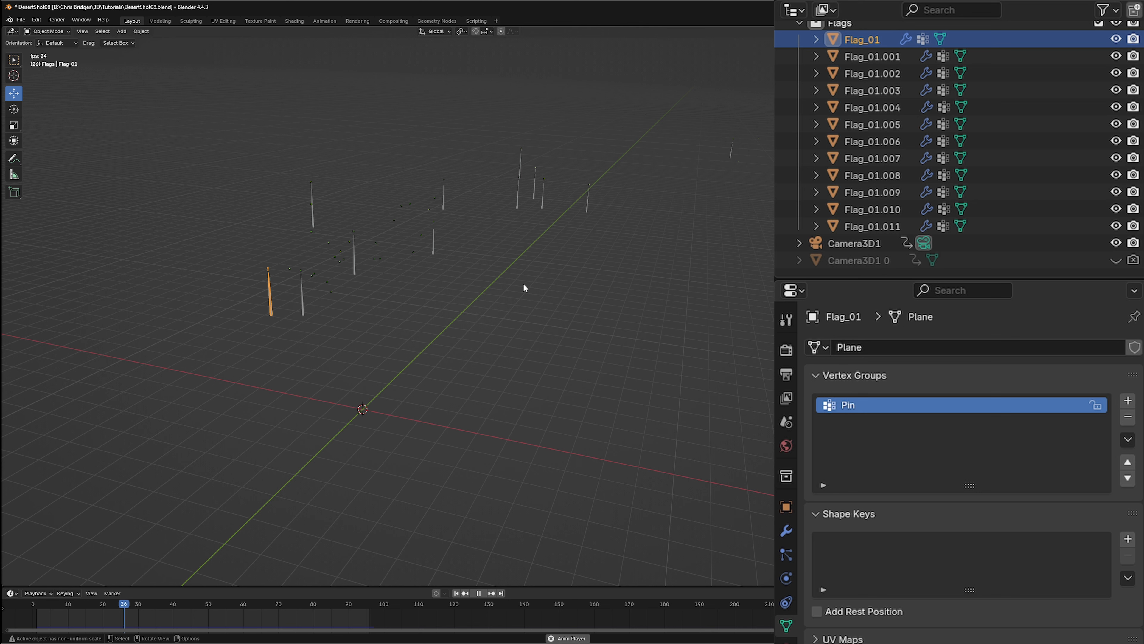
pyautogui.click(479, 593)
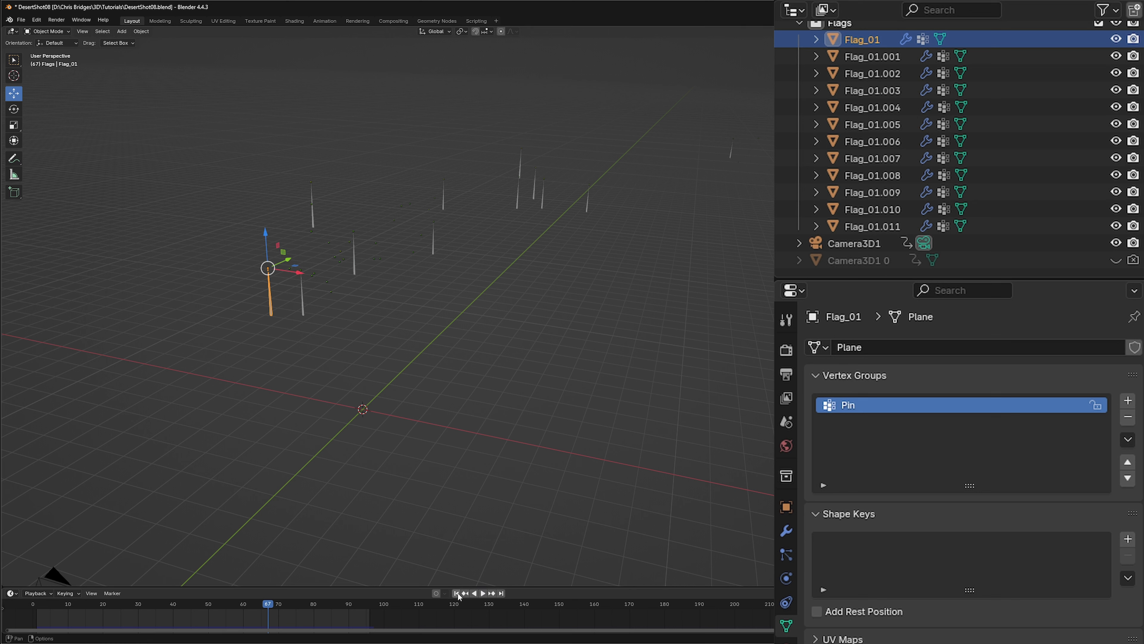
pyautogui.click(457, 593)
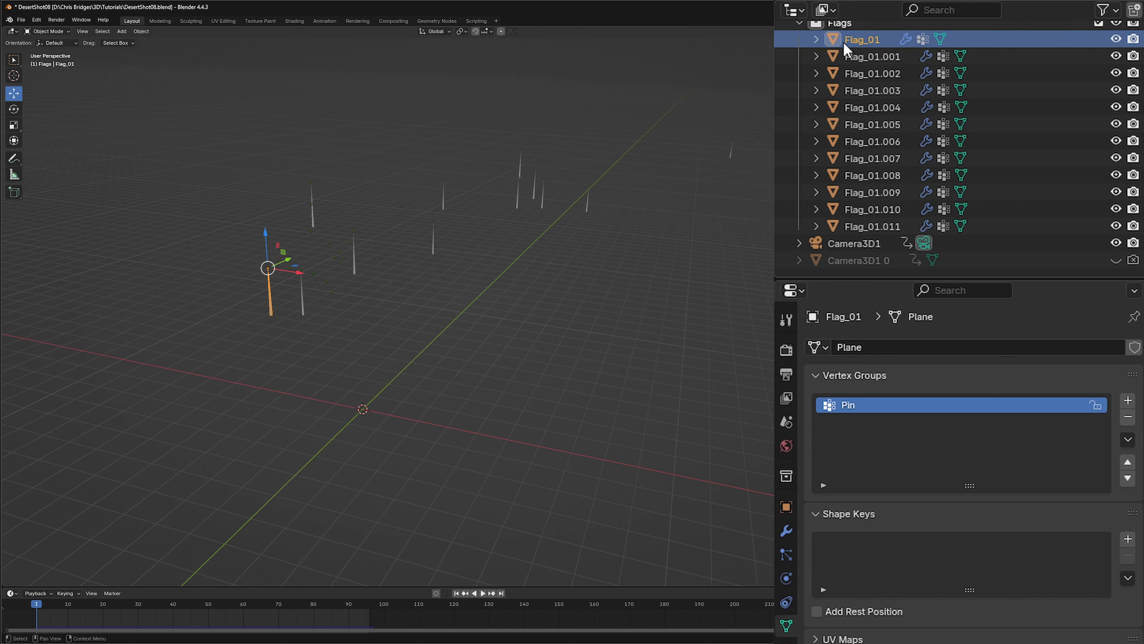
# Step: Collapse the Flags collection and add a Wind force field to the Scene Collection
pyautogui.scroll(3, 895, 76)
pyautogui.click(803, 81)
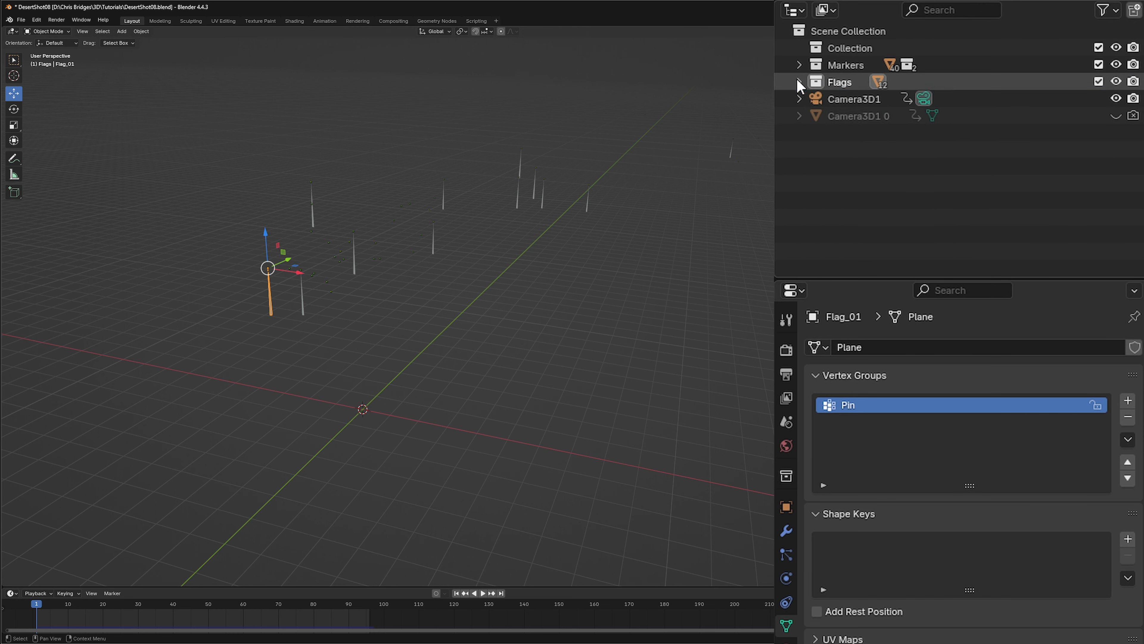
pyautogui.click(840, 31)
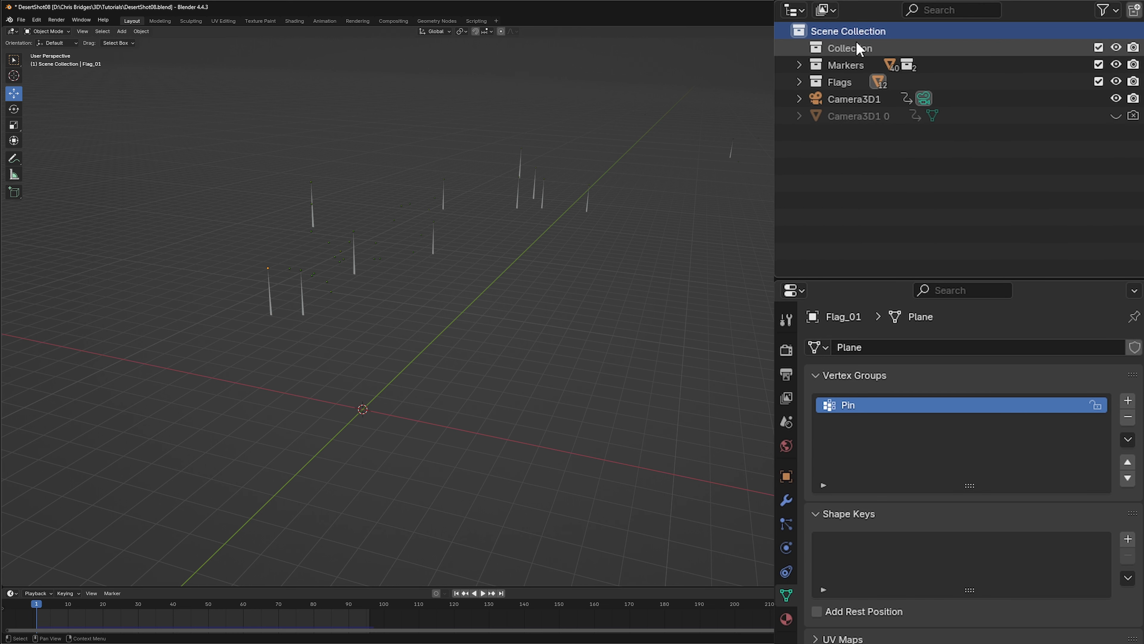
pyautogui.click(121, 32)
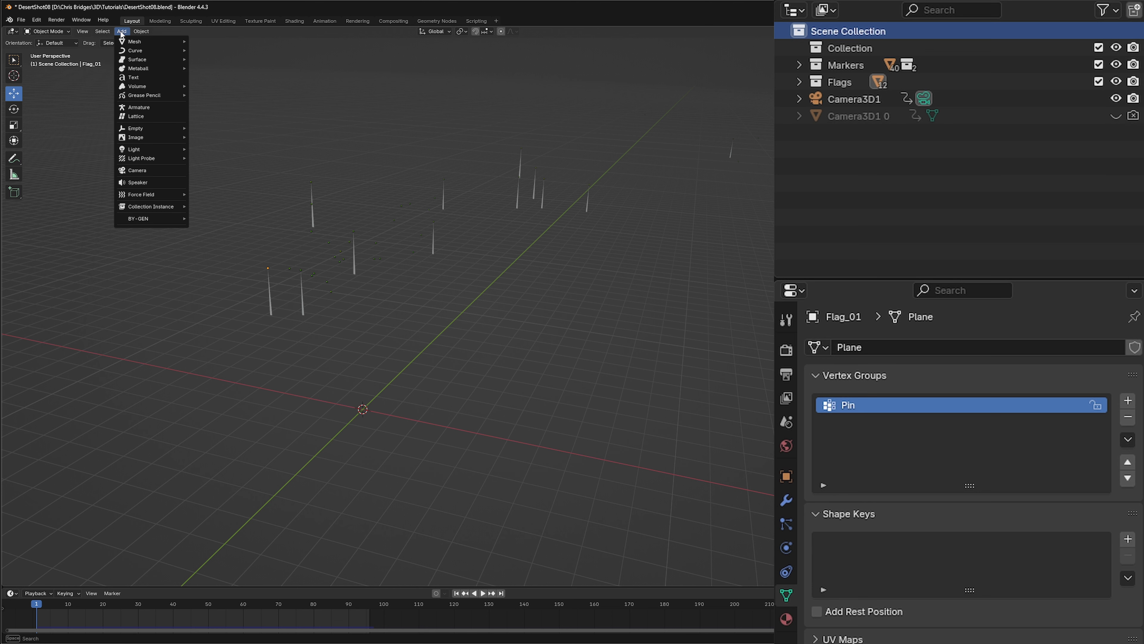
pyautogui.moveTo(144, 197)
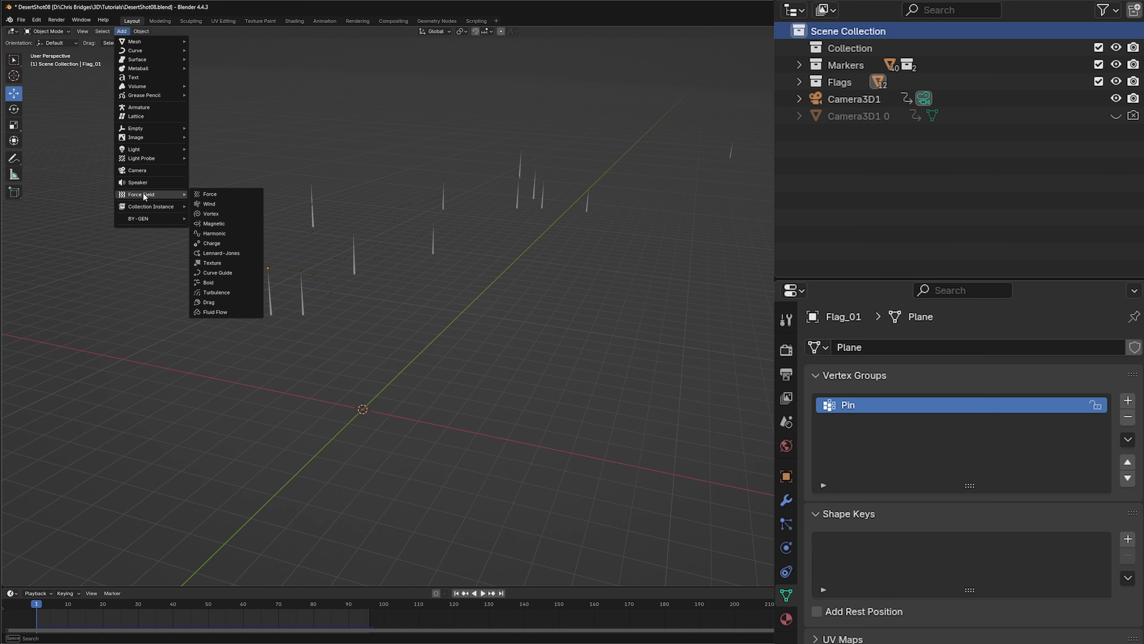
pyautogui.click(216, 204)
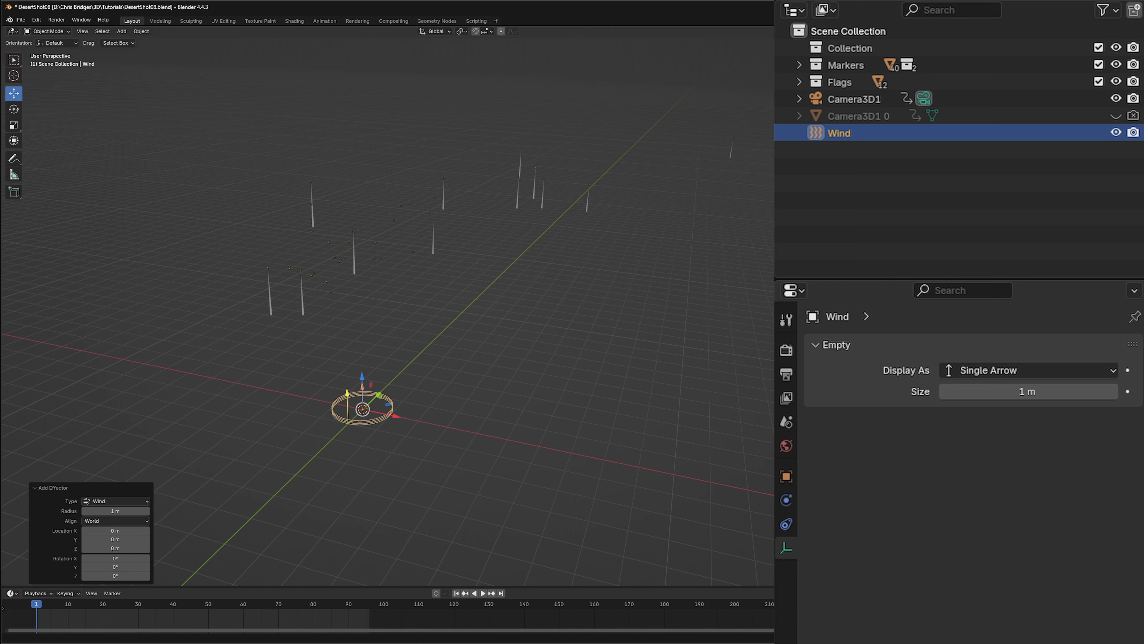
# Step: Rotate the Wind force field to face the camera along the Y axis and raise it about 1.4 m
pyautogui.press('Return')
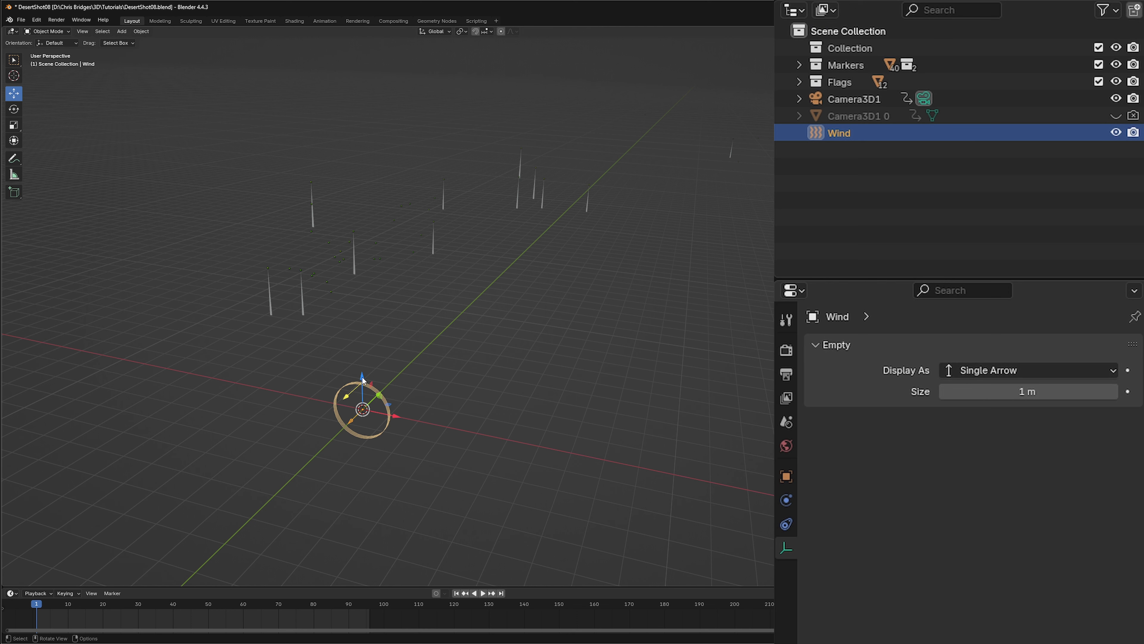
pyautogui.moveTo(363, 380); pyautogui.dragTo(363, 336)
pyautogui.moveTo(406, 352); pyautogui.dragTo(453, 375, button='middle')
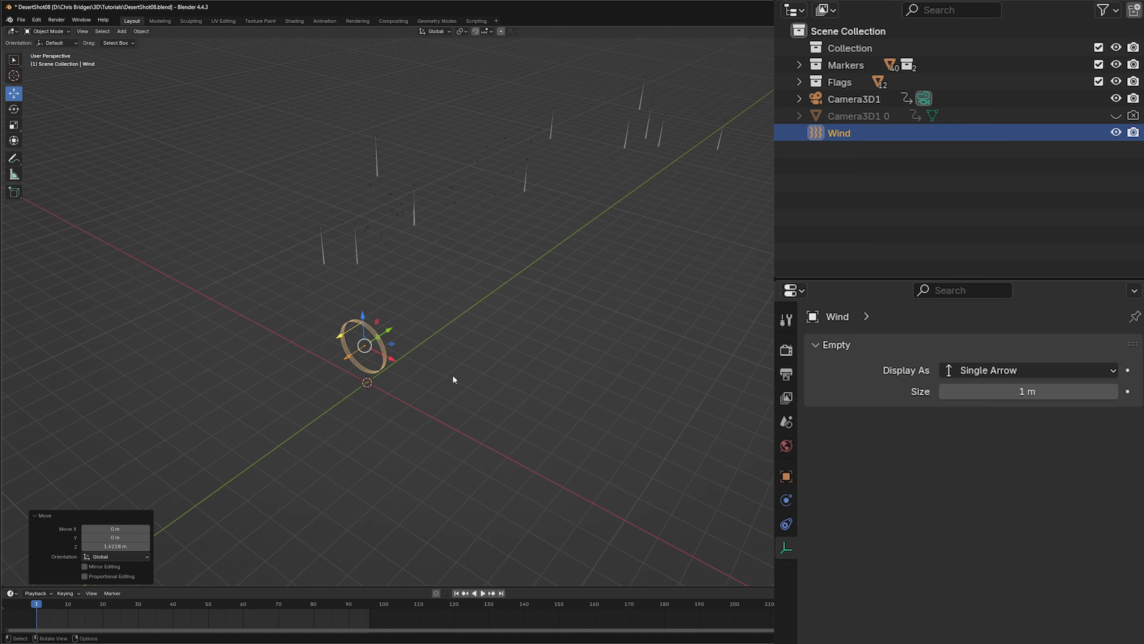
# Step: Move the Wind force field far behind the flags along Y, offset it to the right along X, and check it through the camera
pyautogui.scroll(-6, 453, 376)
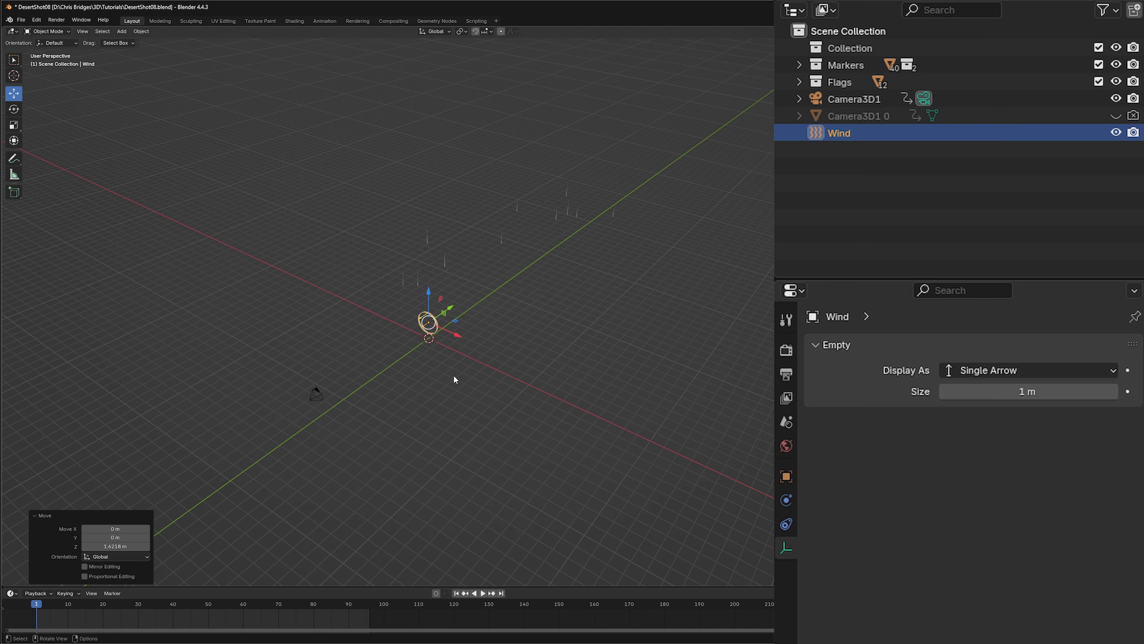
pyautogui.keyDown('shift'); pyautogui.moveTo(551, 316); pyautogui.dragTo(411, 372, button='middle'); pyautogui.keyUp('shift')
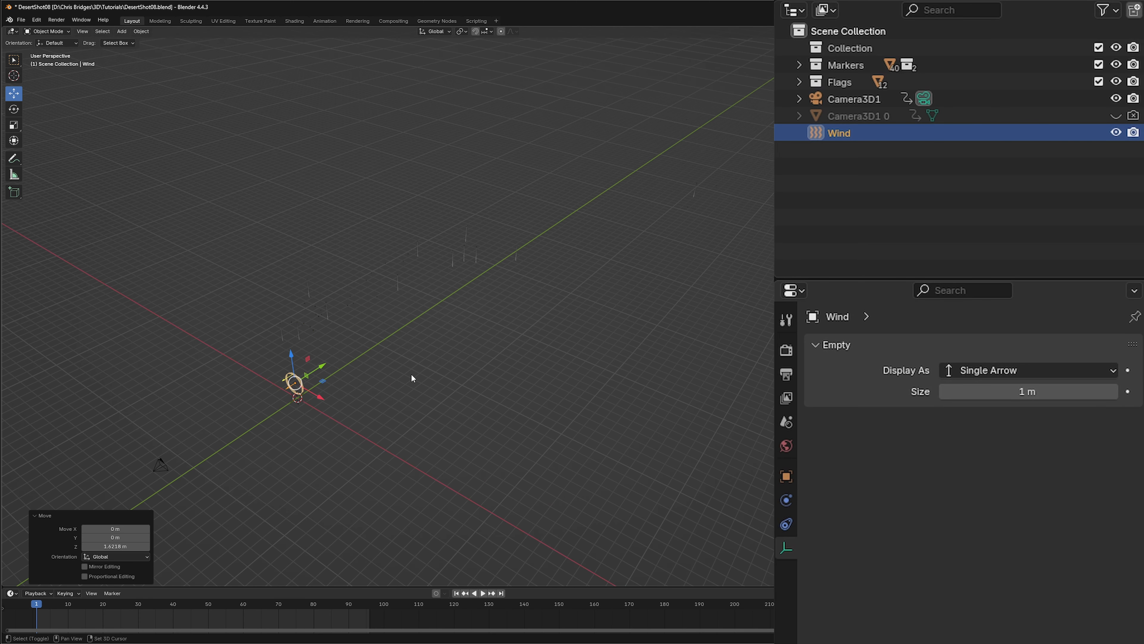
pyautogui.moveTo(321, 370); pyautogui.dragTo(711, 190)
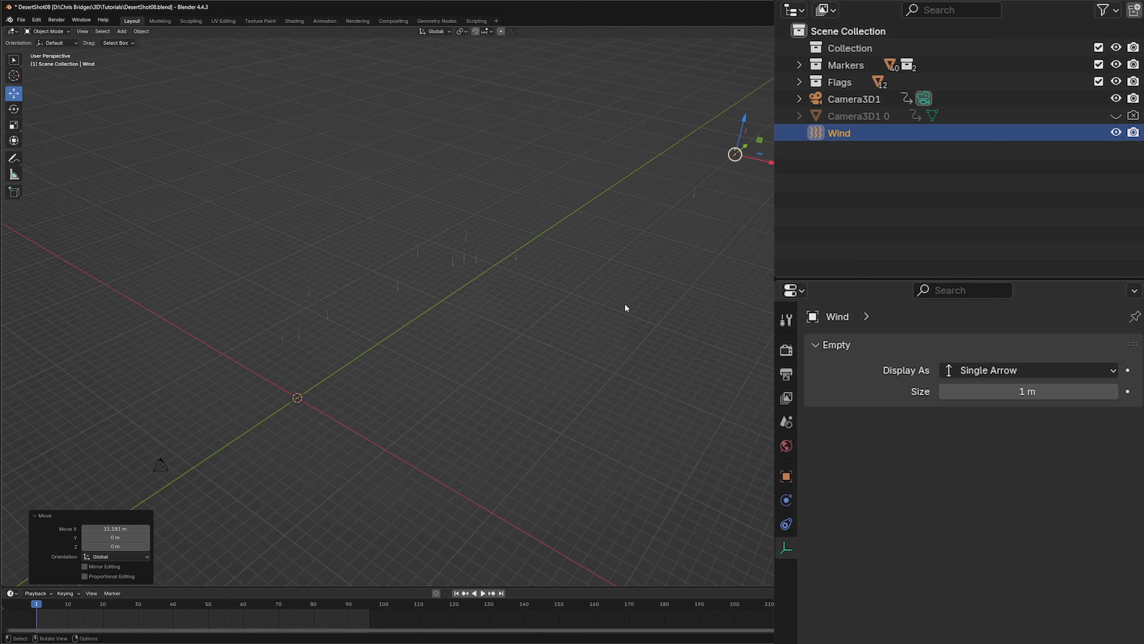
pyautogui.press('KP_0')
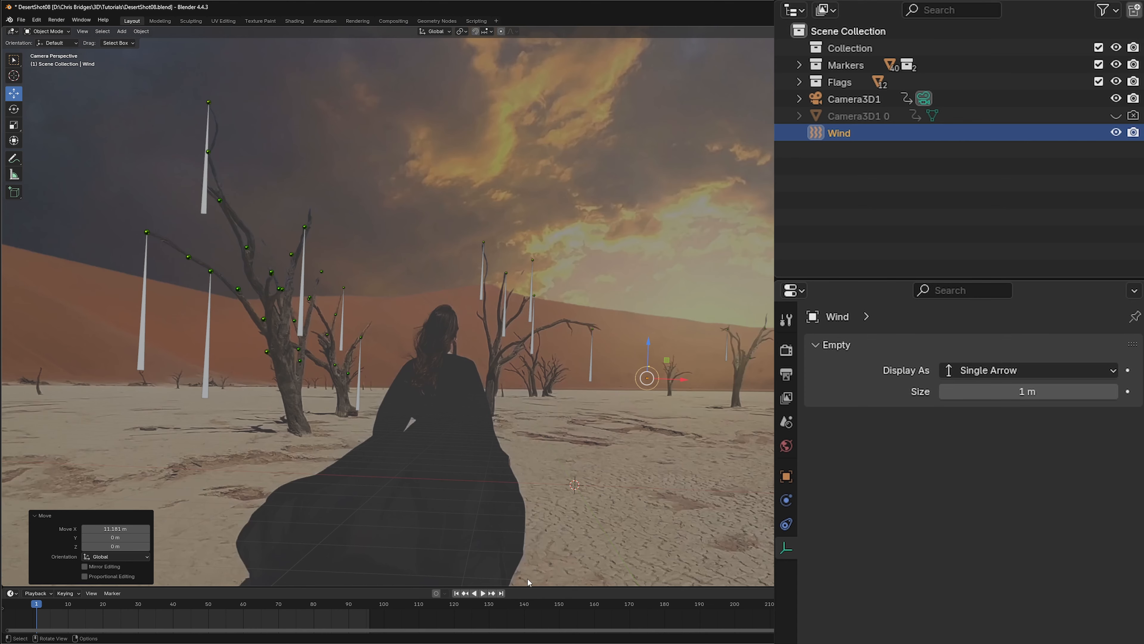
pyautogui.scroll(-3, 452, 528)
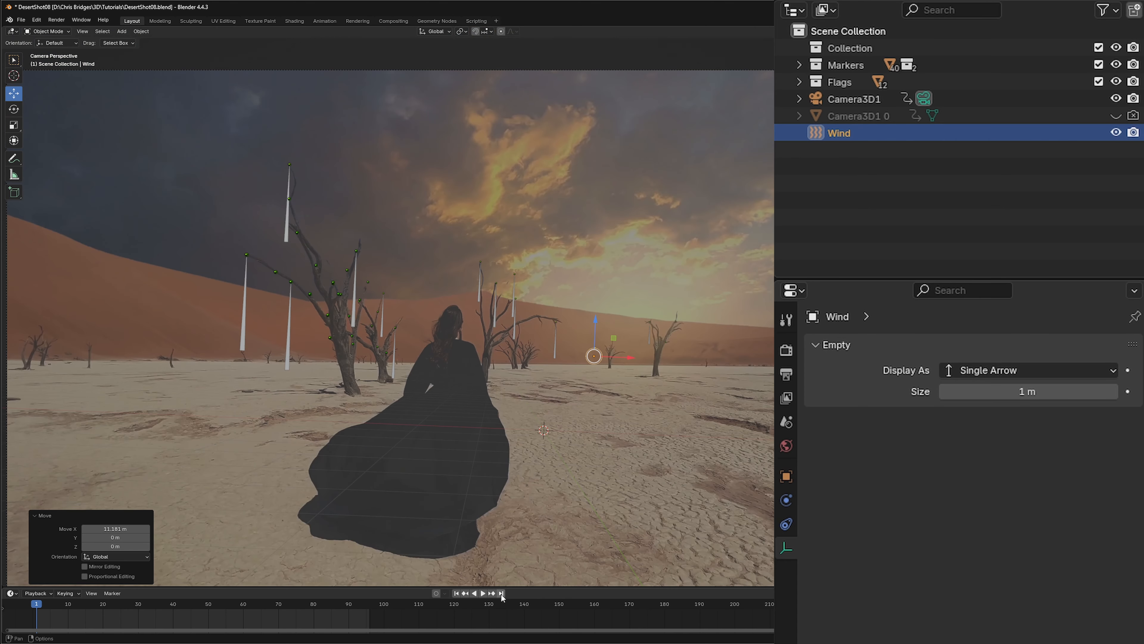
# Step: Play the animation to check the flags, and move the Wind force field farther from the flags along positive X
pyautogui.click(483, 593)
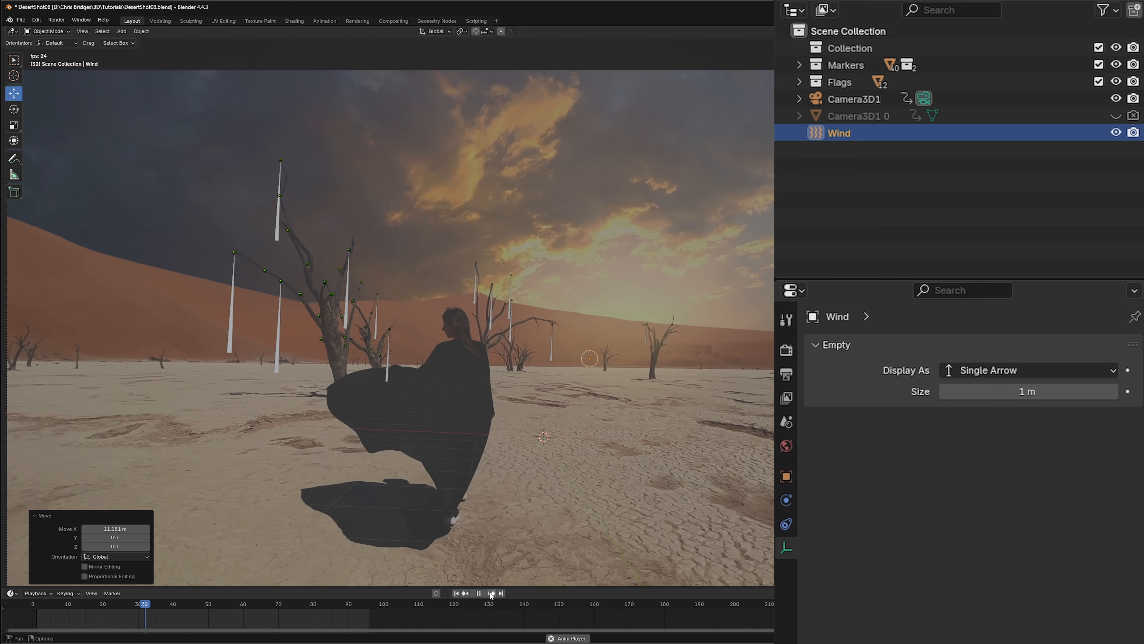
pyautogui.click(478, 593)
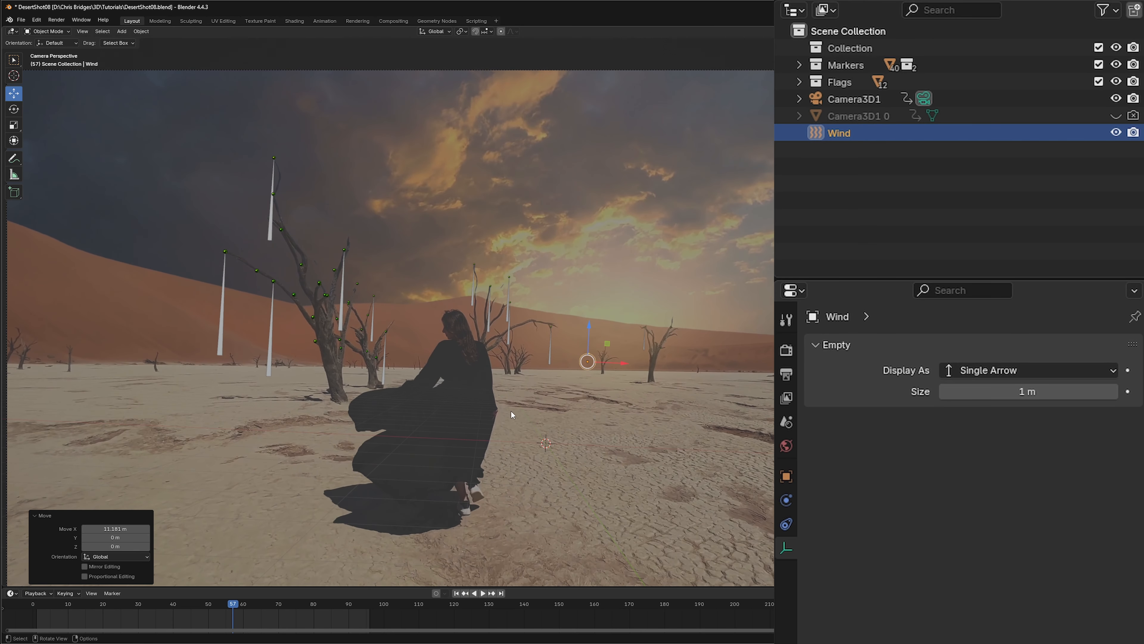
pyautogui.moveTo(512, 414); pyautogui.dragTo(176, 476, button='middle')
pyautogui.keyDown('shift'); pyautogui.moveTo(701, 219); pyautogui.dragTo(524, 412, button='middle'); pyautogui.keyUp('shift')
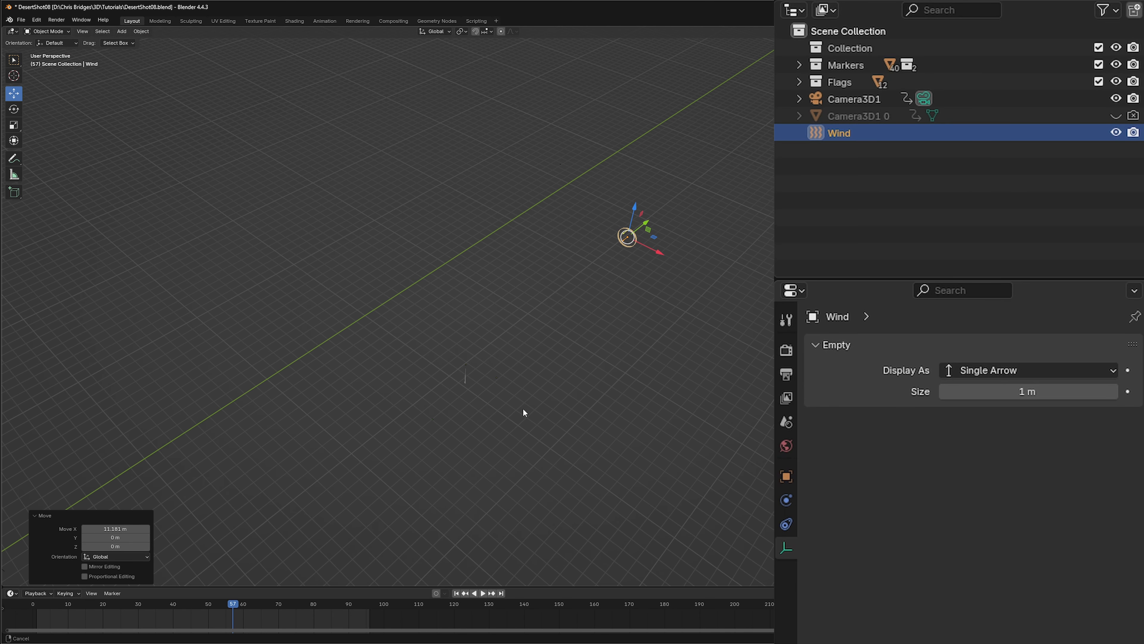
pyautogui.moveTo(658, 255); pyautogui.dragTo(737, 293)
pyautogui.click(739, 294)
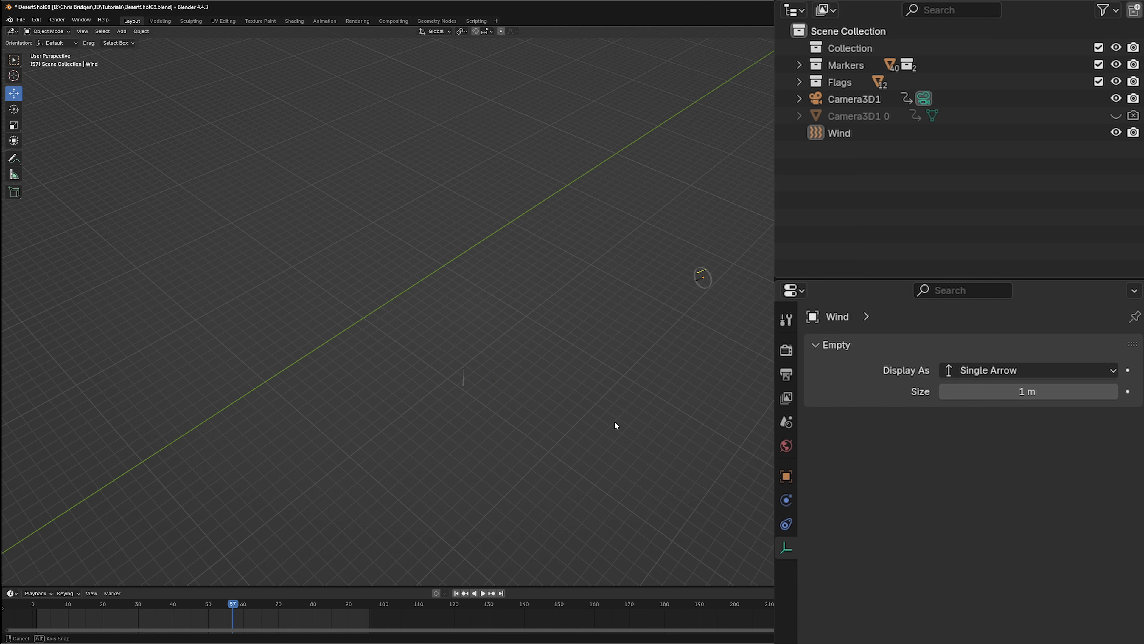
# Step: Select the Wind force field and set its force field strength to 2000
pyautogui.moveTo(615, 424); pyautogui.dragTo(687, 321, button='middle')
pyautogui.click(844, 130)
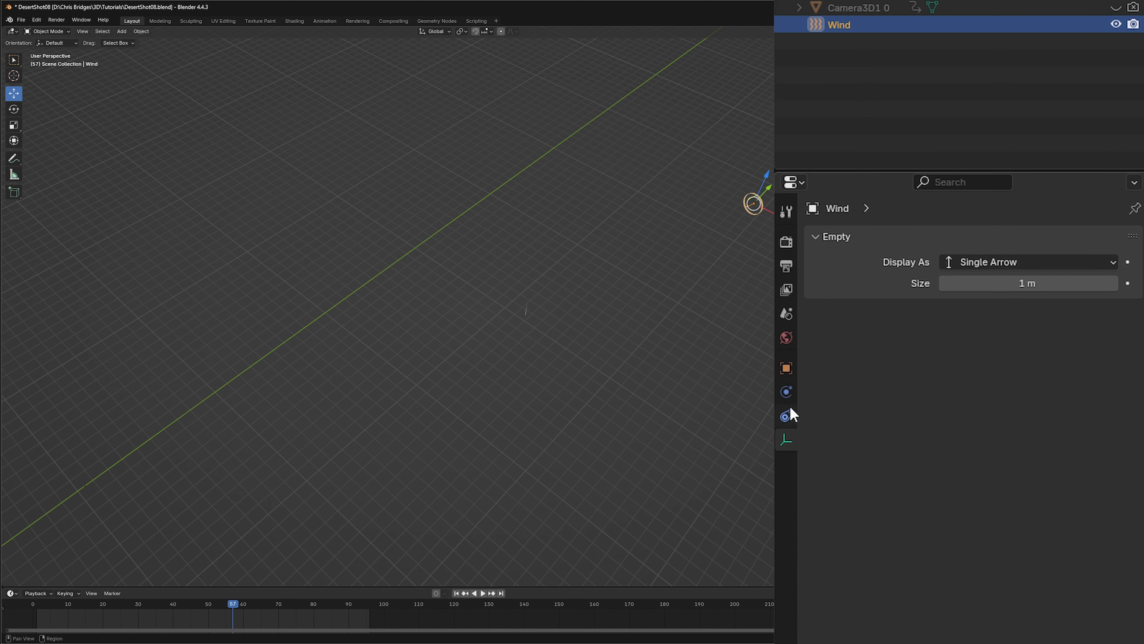
pyautogui.click(787, 391)
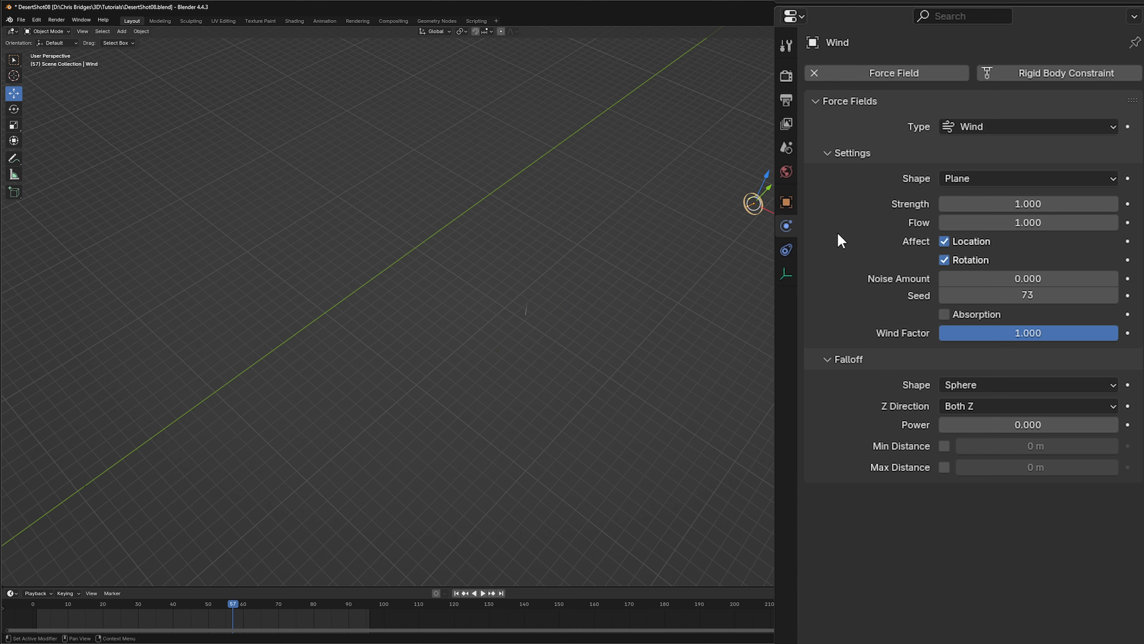
pyautogui.click(969, 204)
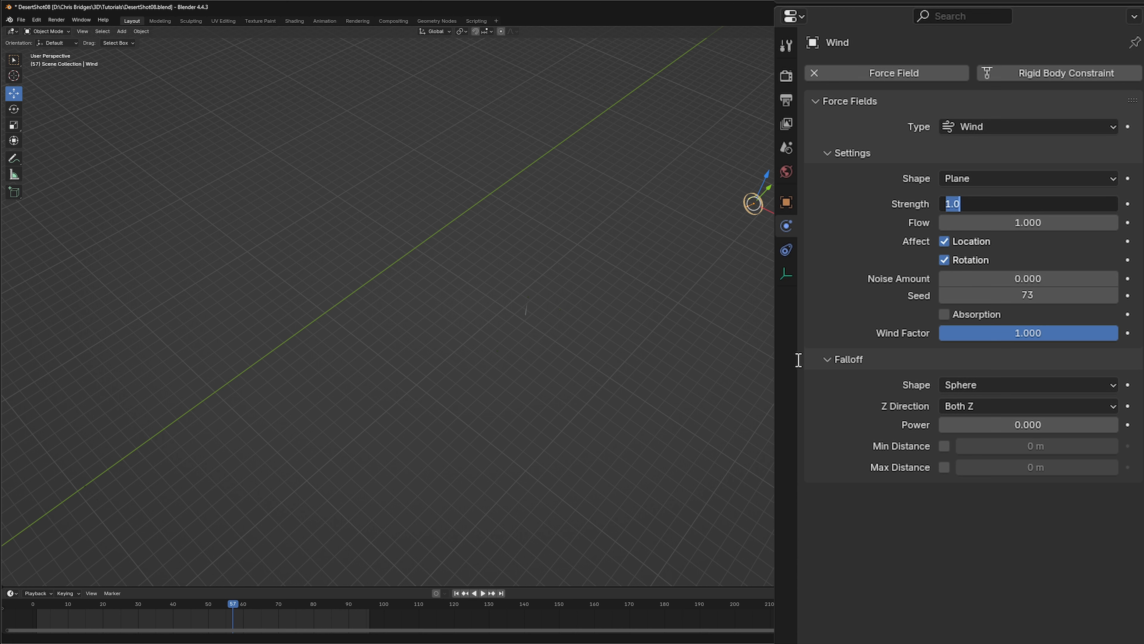
pyautogui.write('2000')
pyautogui.press('Return')
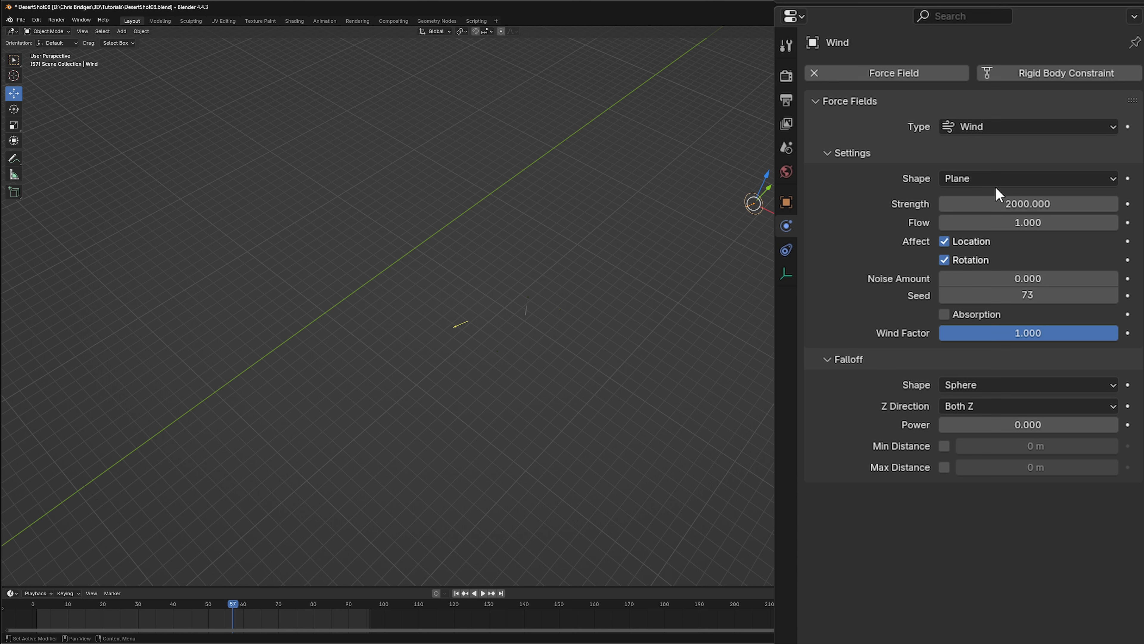
# Step: Set the Wind force field's flow to 4 and its noise amount to 10
pyautogui.click(998, 223)
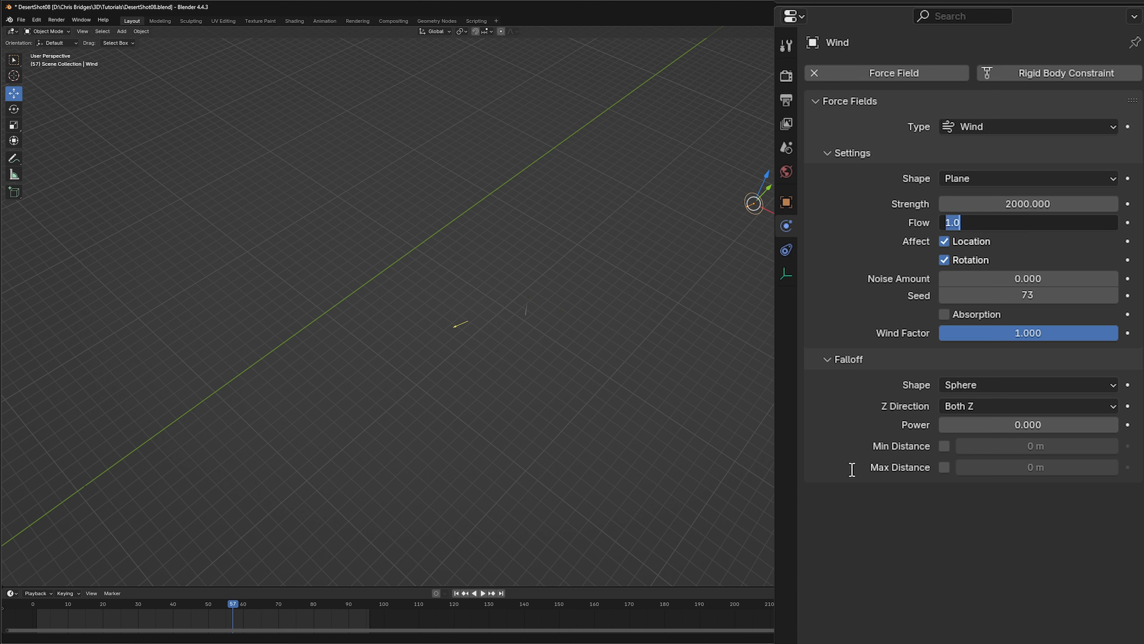
pyautogui.write('4')
pyautogui.press('Return')
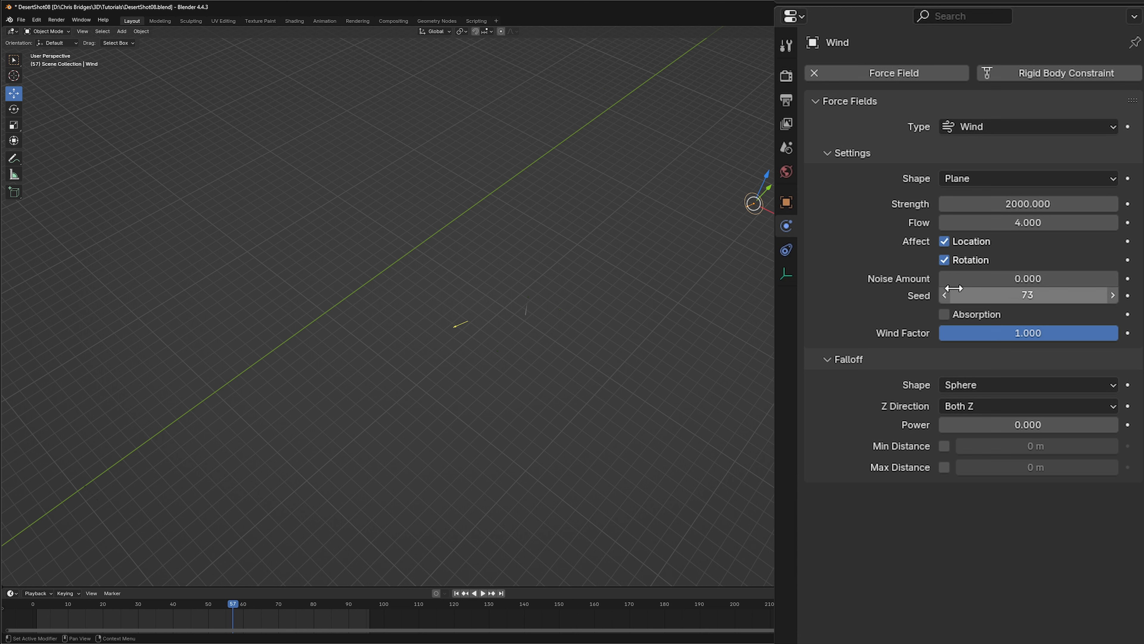
pyautogui.click(1056, 283)
pyautogui.write('10')
pyautogui.press('Return')
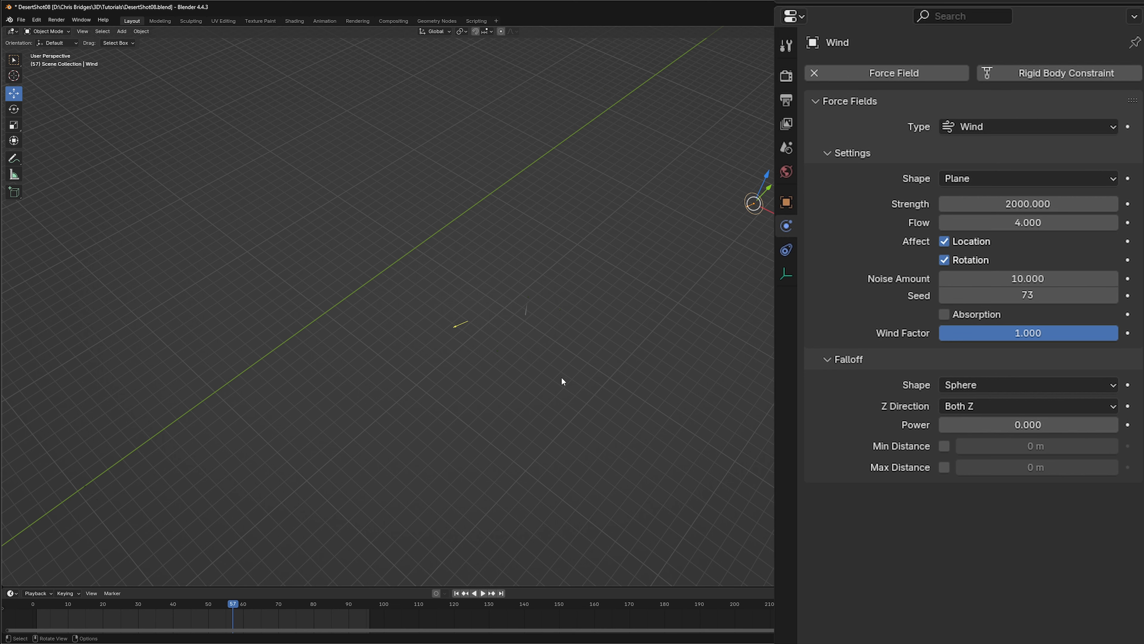
# Step: Play the animation from the first frame through the camera to check how the wind moves the flags
pyautogui.press('KP_0')
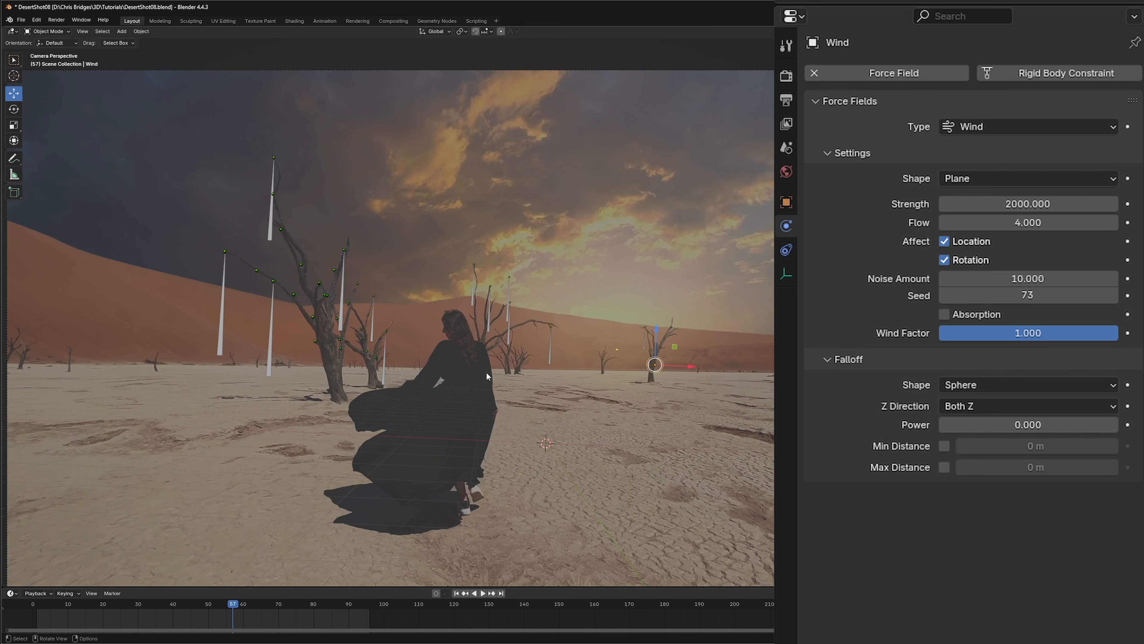
pyautogui.click(456, 593)
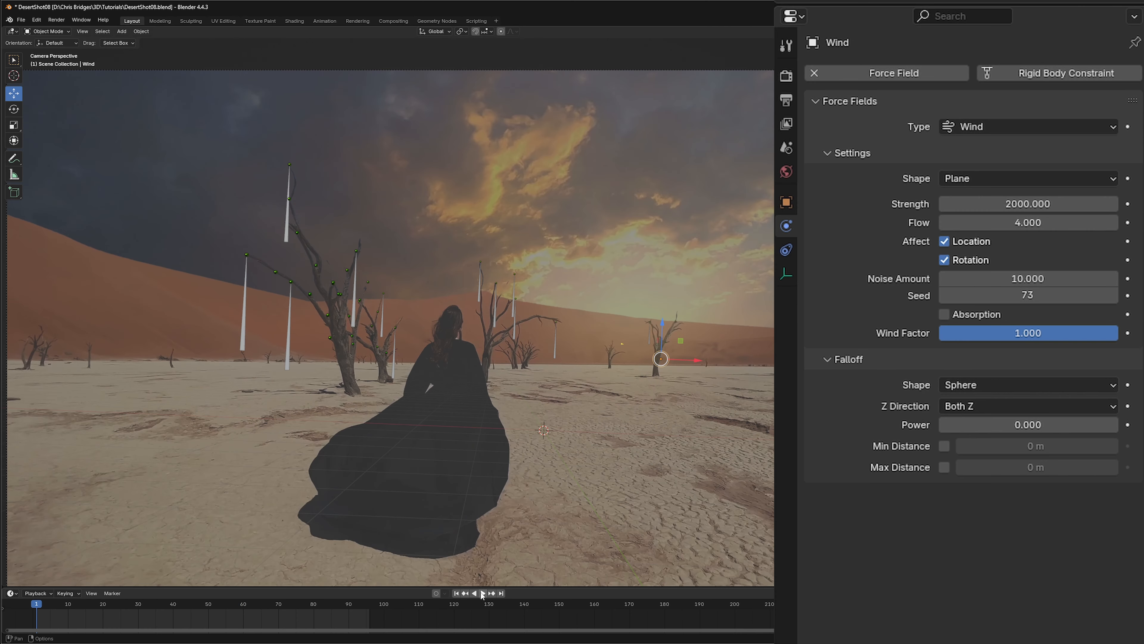
pyautogui.press('space')
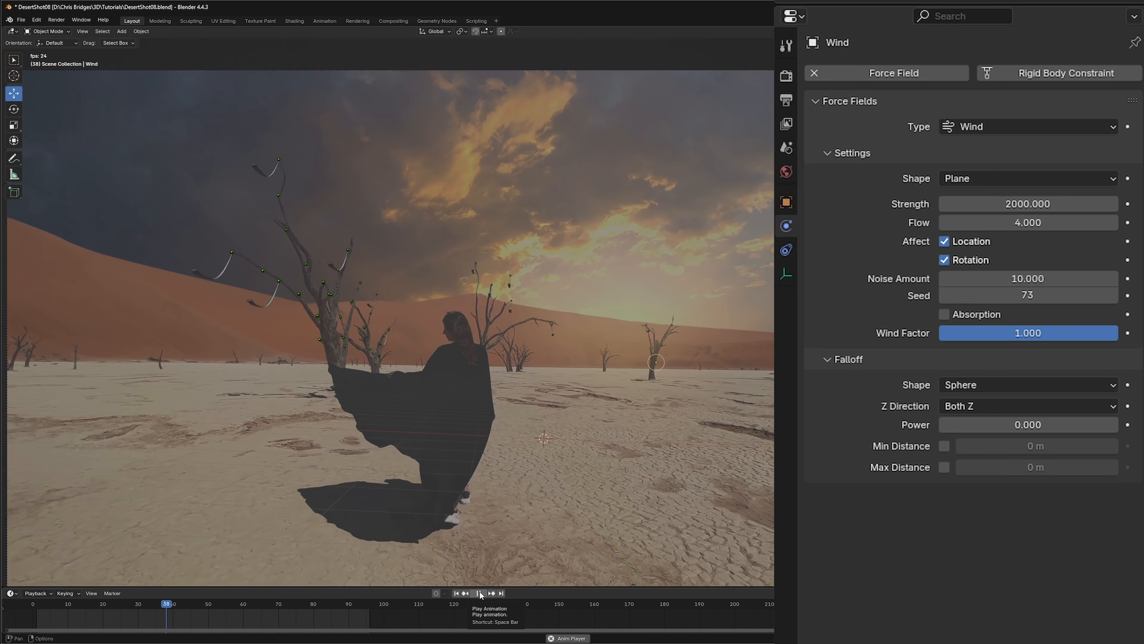
pyautogui.click(479, 594)
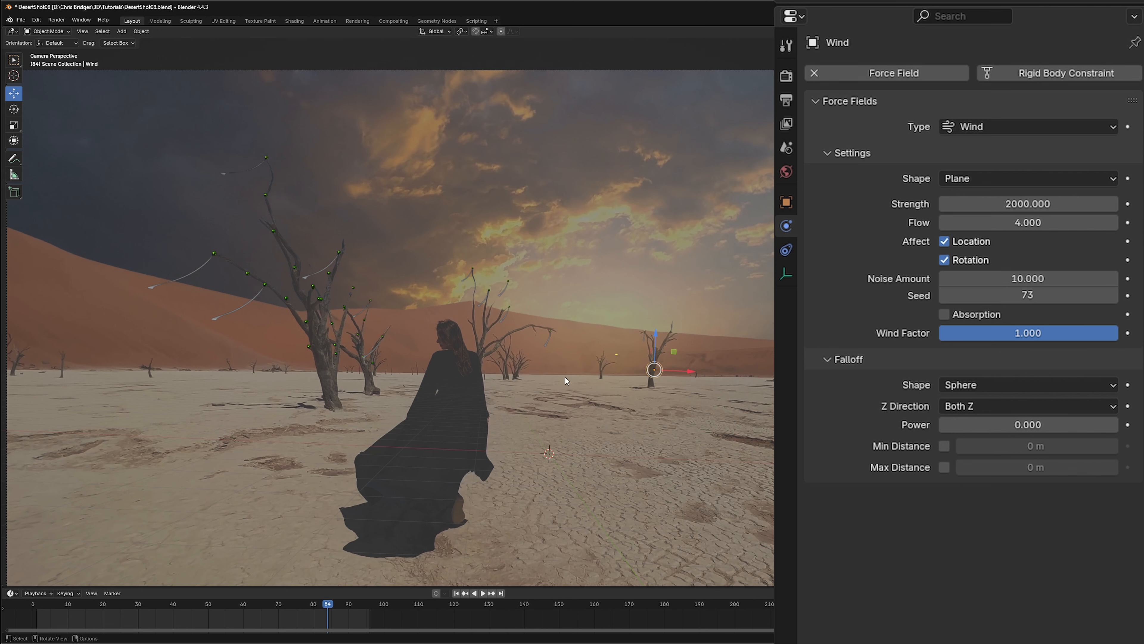
# Step: Set the Wind force field's strength to 1400
pyautogui.moveTo(484, 437); pyautogui.dragTo(451, 461, button='middle')
pyautogui.doubleClick(1067, 205)
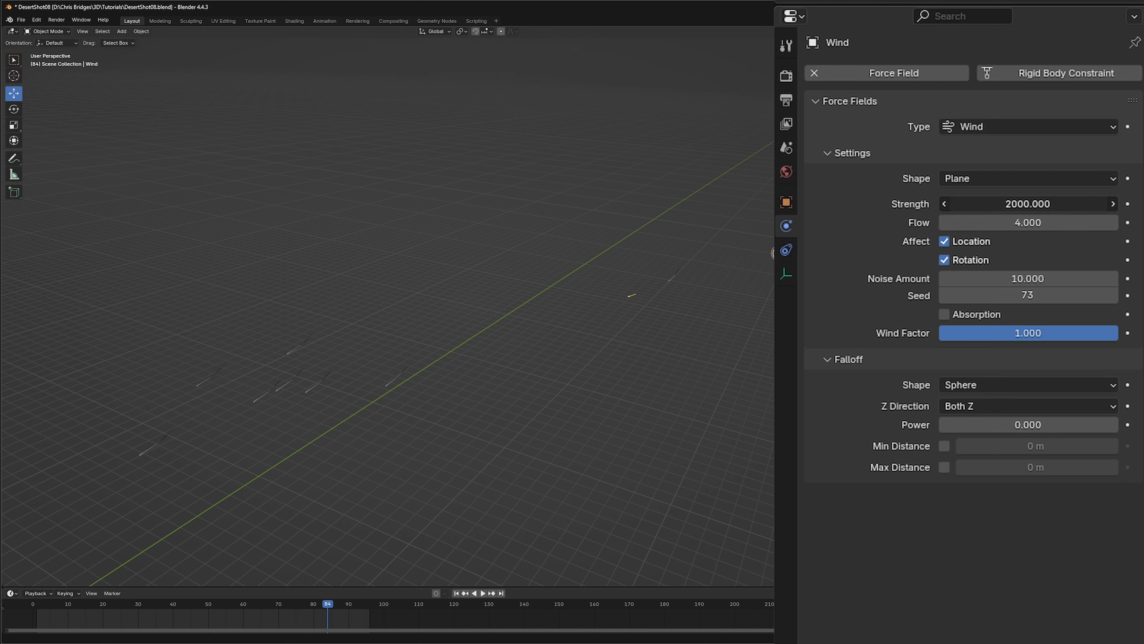
pyautogui.write('1400')
pyautogui.press('Return')
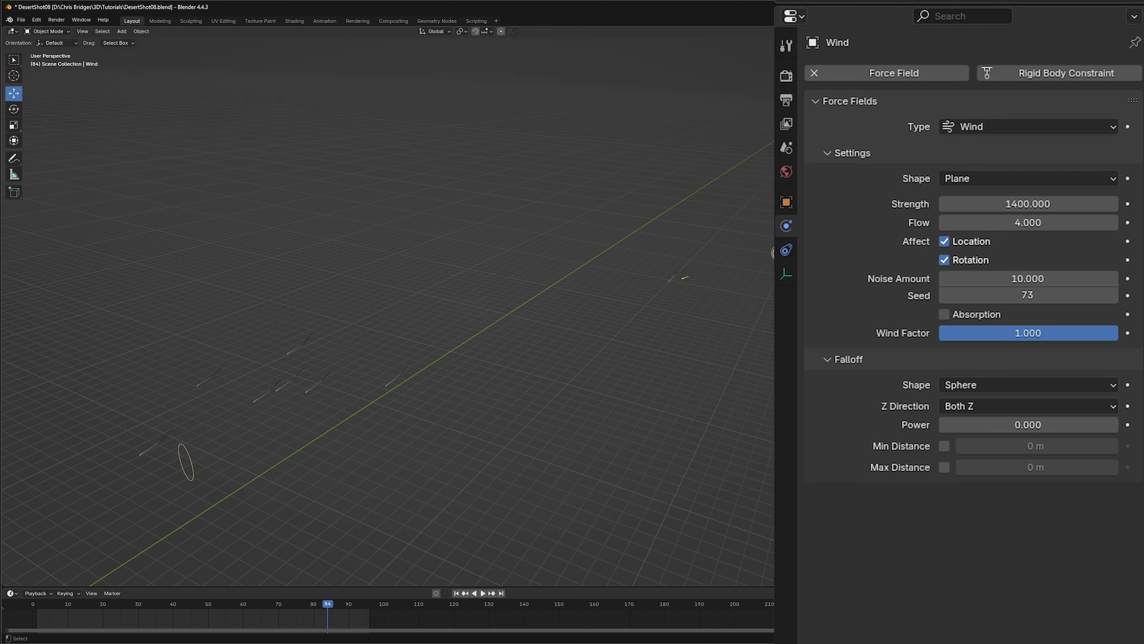
# Step: Duplicate the Wind force field, and move the copy across along negative X and forward along Y toward the flags
pyautogui.hotkey('ctrl', 'c')
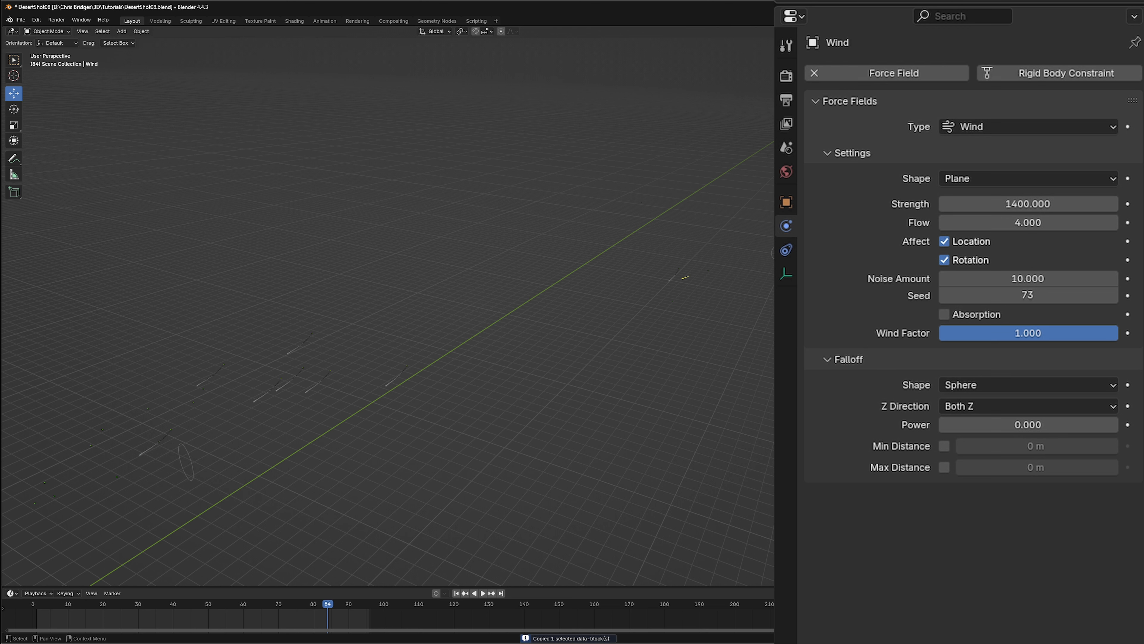
pyautogui.hotkey('ctrl', 'v')
pyautogui.press('g')
pyautogui.press('x')
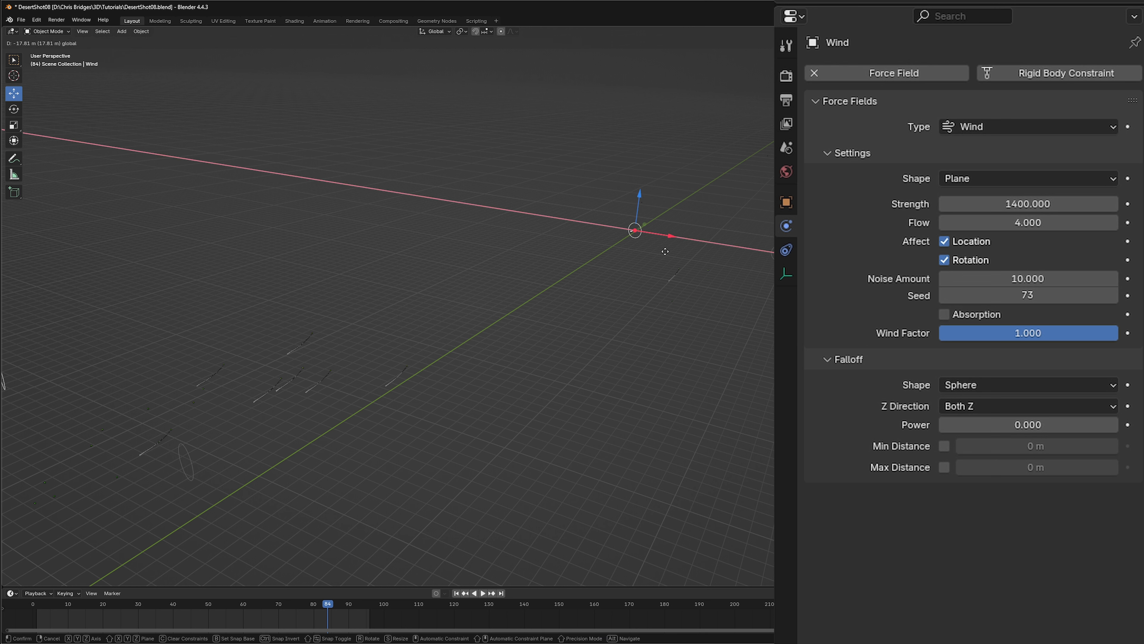
pyautogui.click(632, 244)
pyautogui.moveTo(629, 222); pyautogui.dragTo(430, 329)
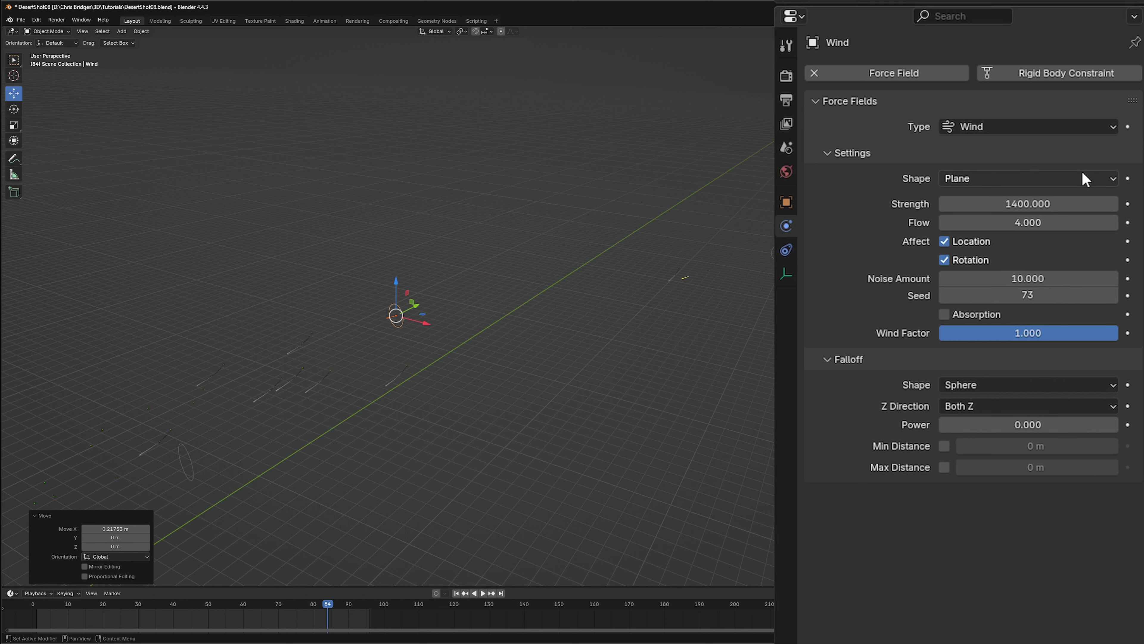
# Step: Give the duplicated Wind force field a strength of 1200, a flow of 6 and a seed of 128
pyautogui.click(1039, 203)
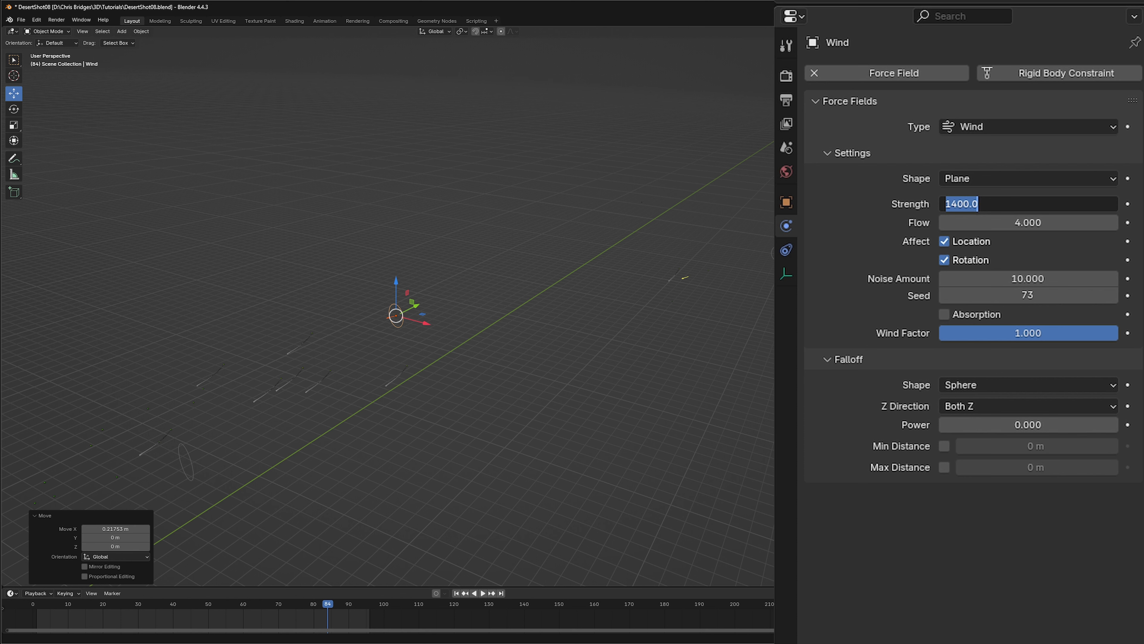
pyautogui.write('1200')
pyautogui.press('Return')
pyautogui.click(1039, 223)
pyautogui.write('6')
pyautogui.press('Return')
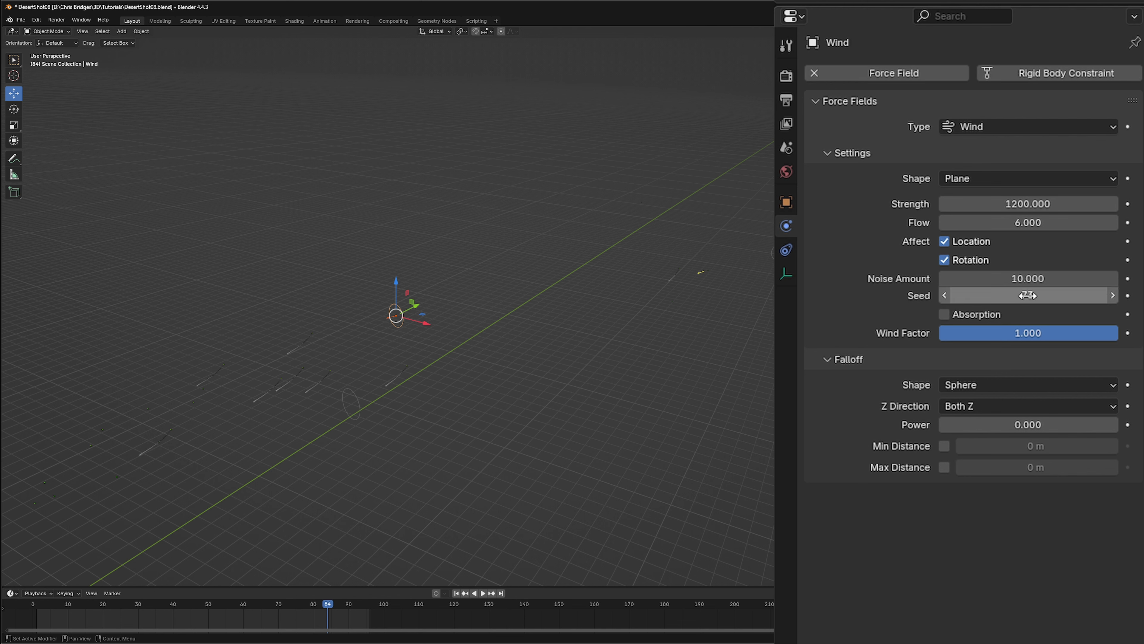
pyautogui.moveTo(1023, 295); pyautogui.dragTo(1057, 295)
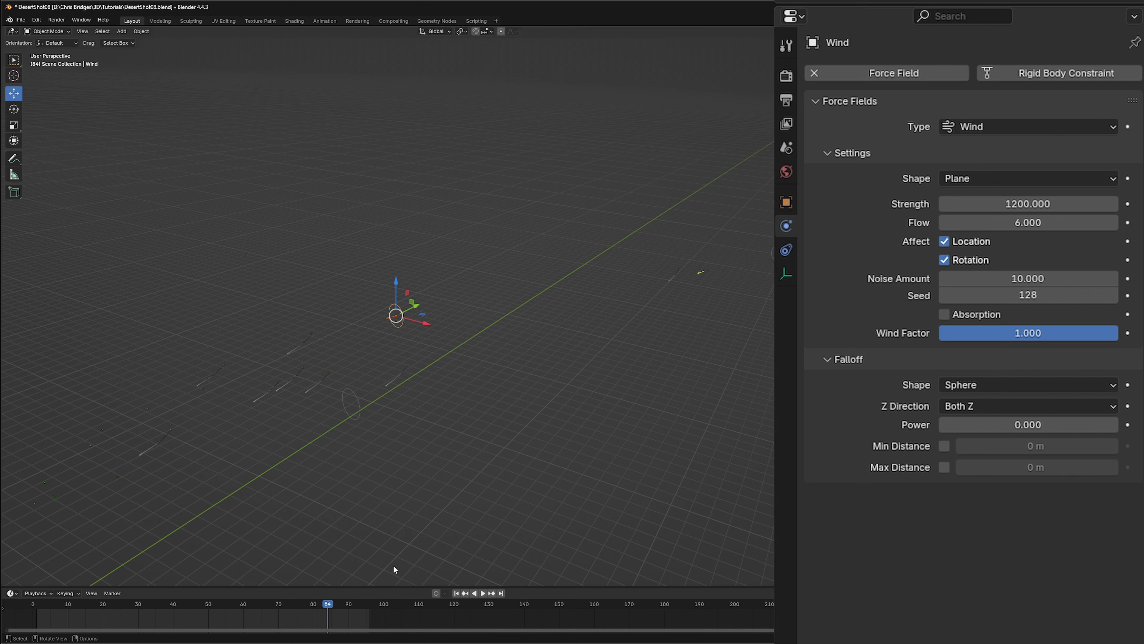
# Step: Play the animation through the camera to check the flags with both wind fields, and return to the first frame
pyautogui.press('KP_0')
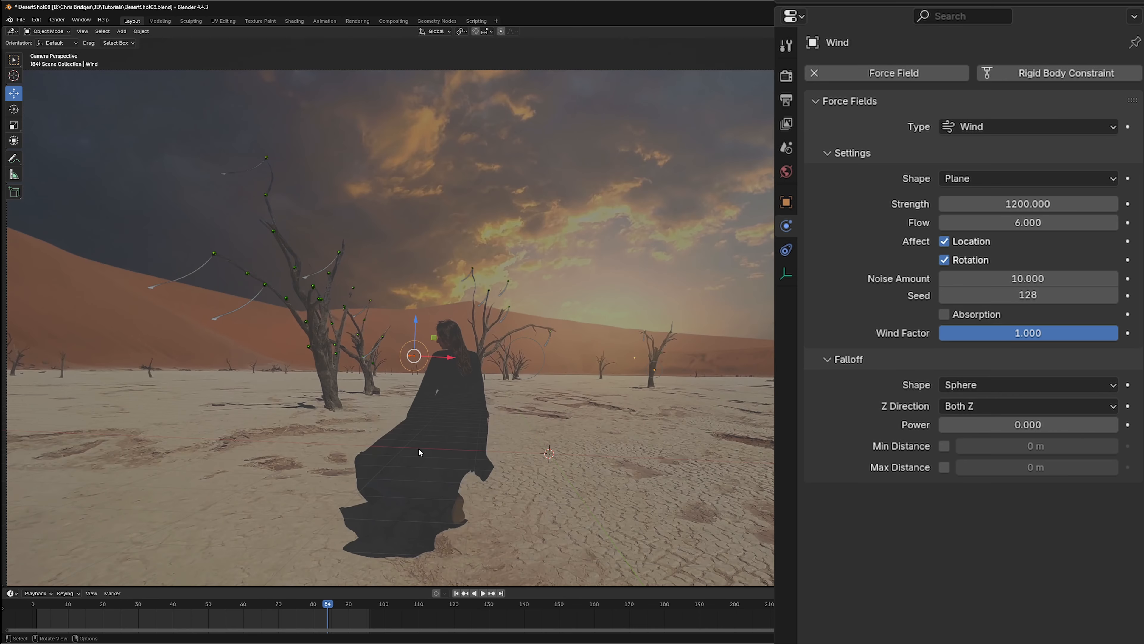
pyautogui.click(484, 593)
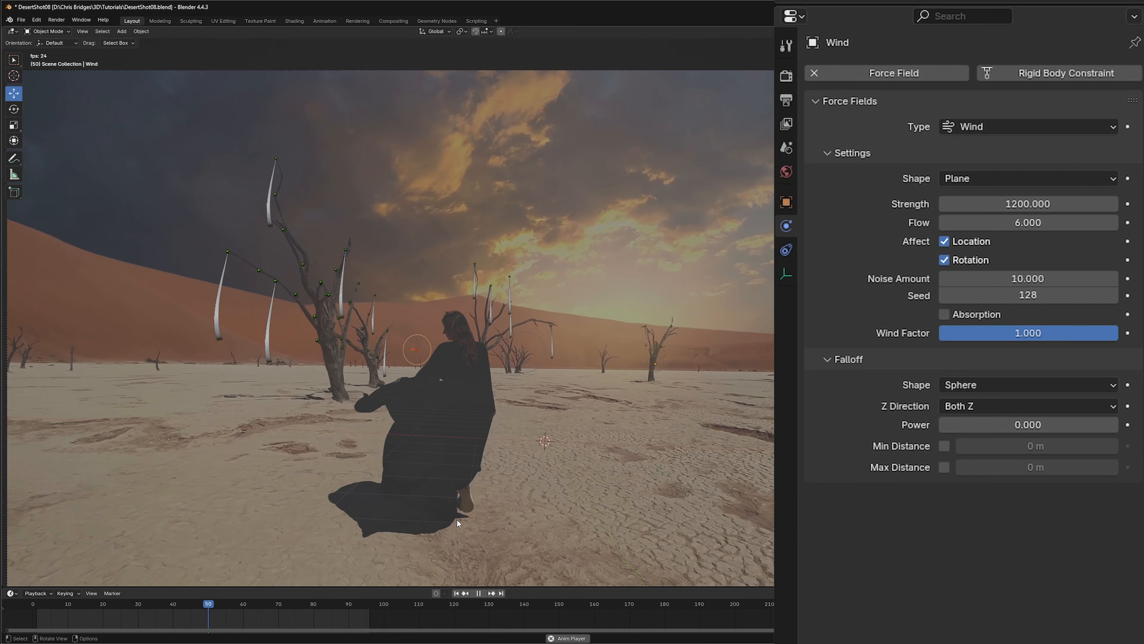
pyautogui.click(479, 594)
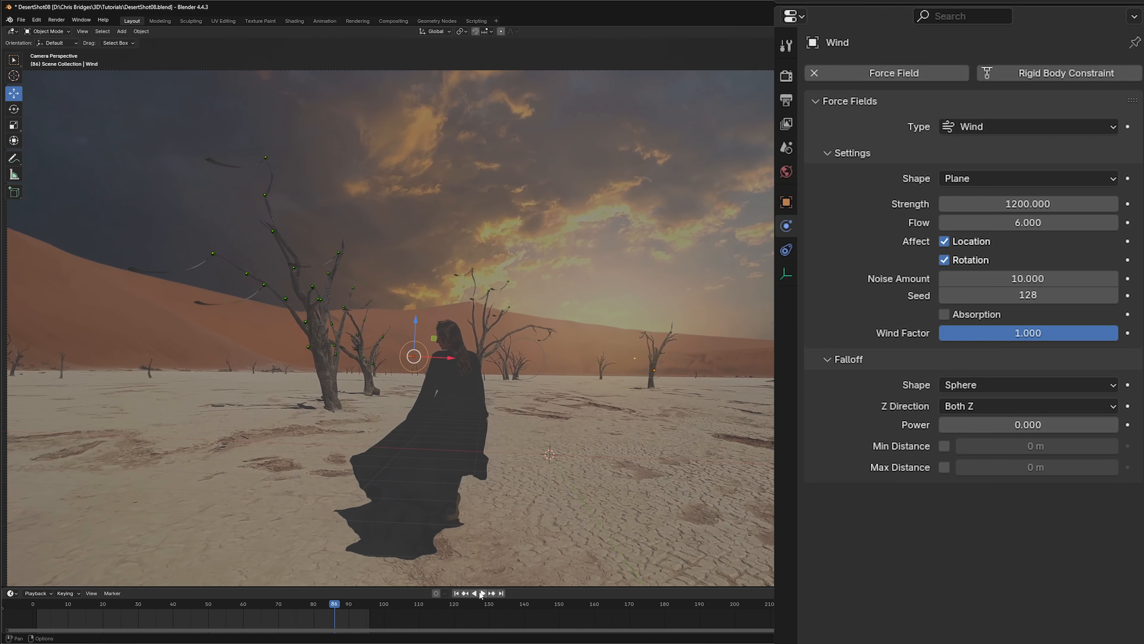
pyautogui.click(456, 594)
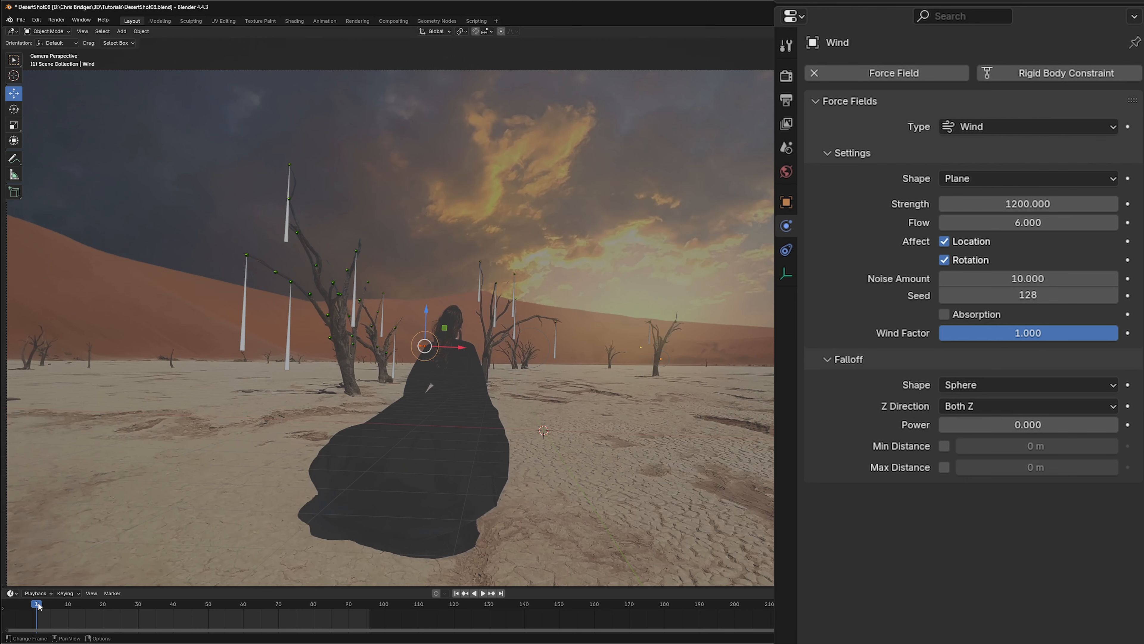
pyautogui.moveTo(38, 606)
pyautogui.mouseDown()
pyautogui.moveTo(318, 608)
pyautogui.moveTo(95, 607)
pyautogui.moveTo(314, 612)
pyautogui.moveTo(46, 611)
pyautogui.moveTo(38, 625)
pyautogui.mouseUp()
# Step: Set the cloth cache of Flag_01 on the tree's outermost branch to start at frame -96 and end at frame 96
pyautogui.click(244, 311)
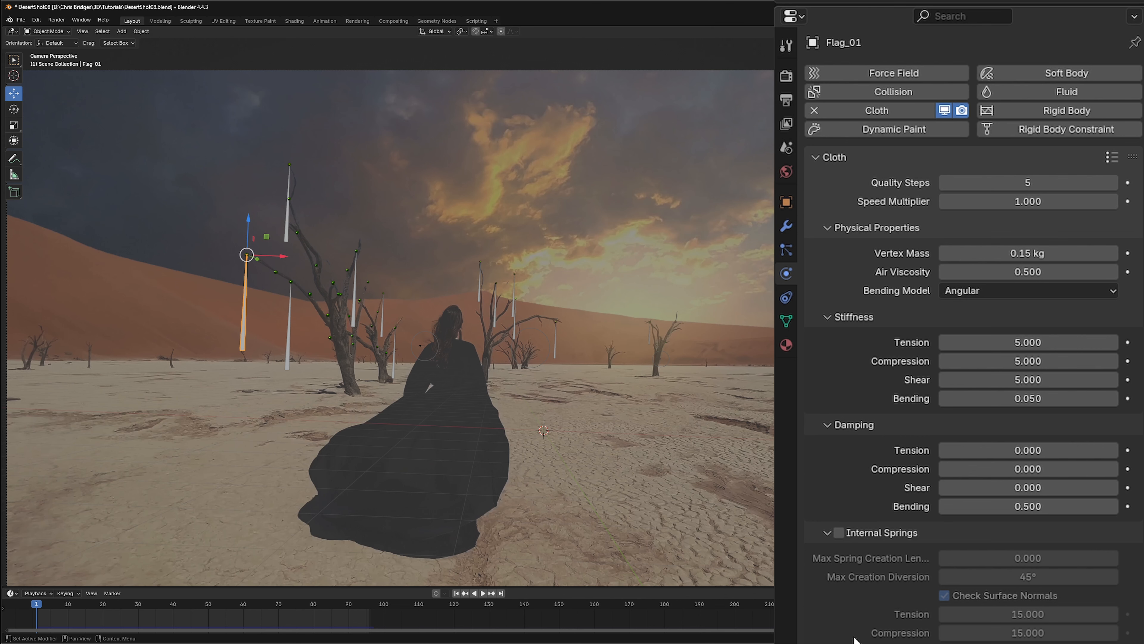
pyautogui.scroll(-10, 856, 631)
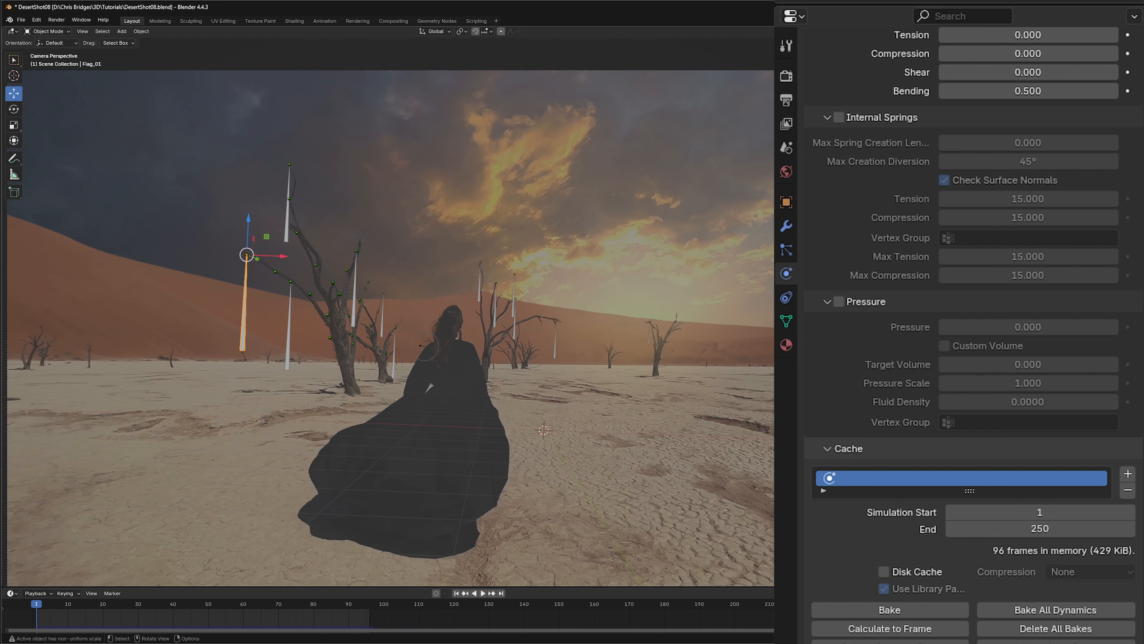
pyautogui.click(1042, 531)
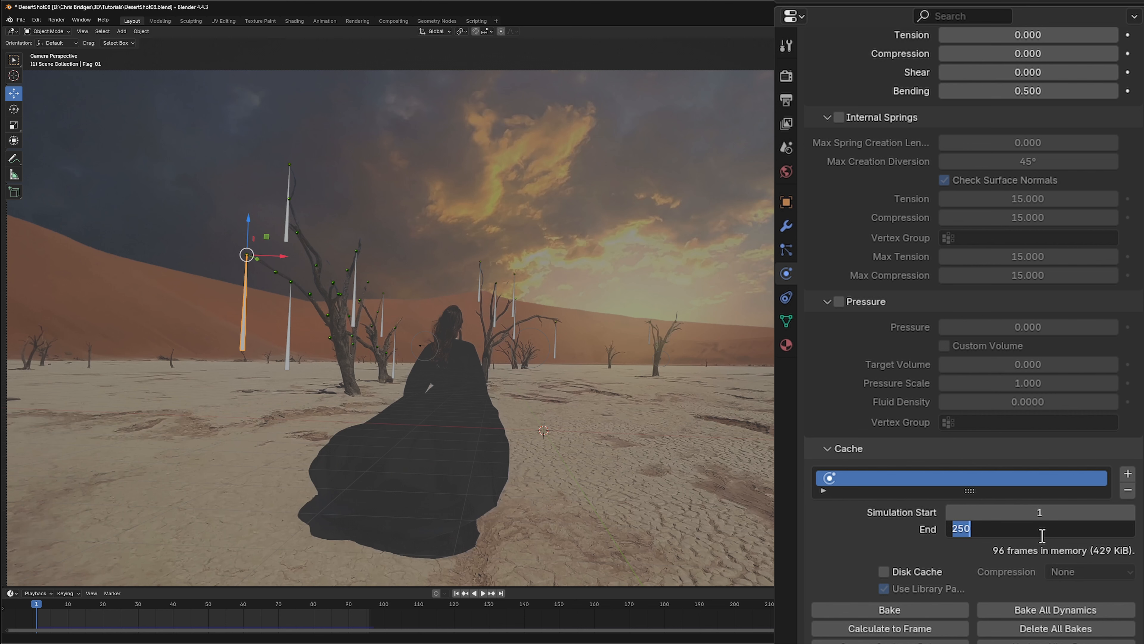
pyautogui.write('96')
pyautogui.press('Tab')
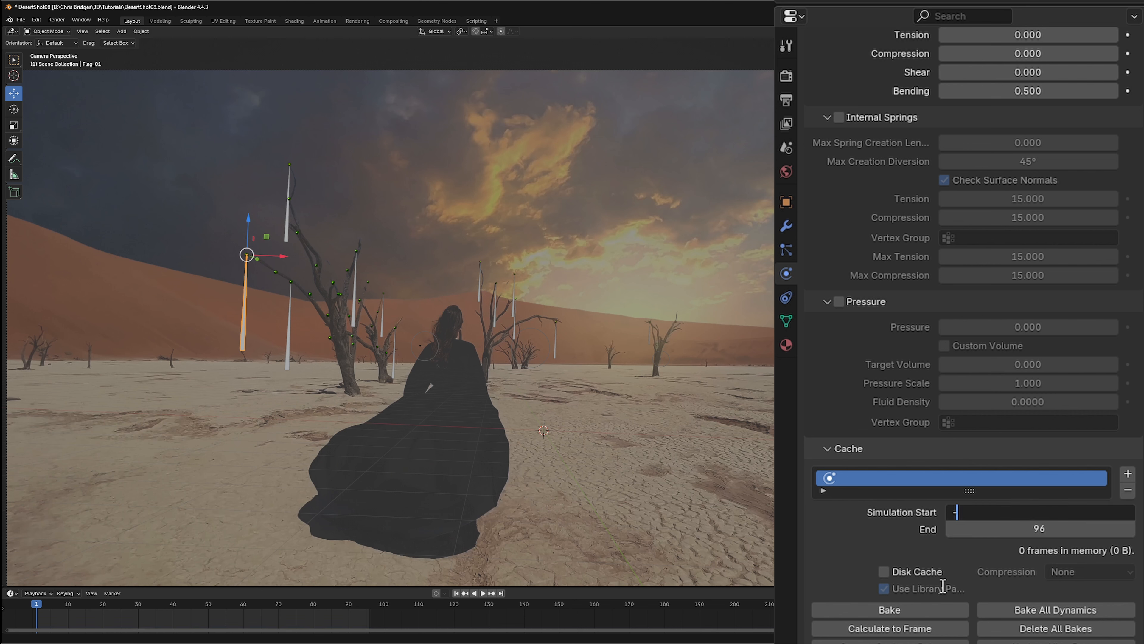
pyautogui.write('6')
pyautogui.press('Return')
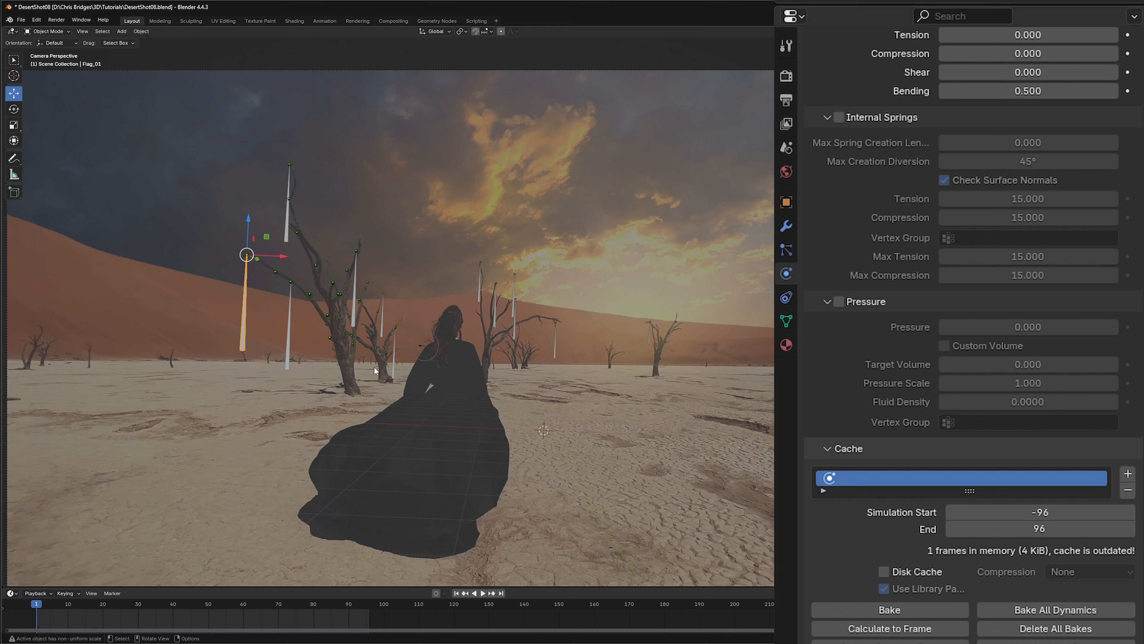
# Step: Set the cloth cache of Flag_01.002, below the large tree's side branch, to start at frame -48 and end at frame 96
pyautogui.click(288, 335)
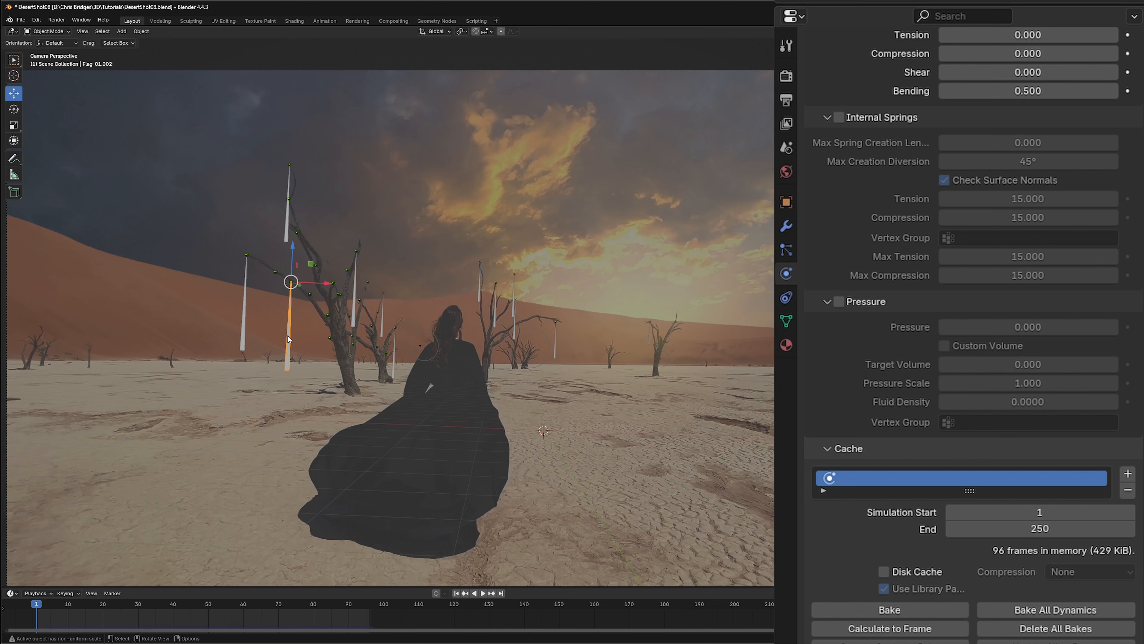
pyautogui.doubleClick(1040, 529)
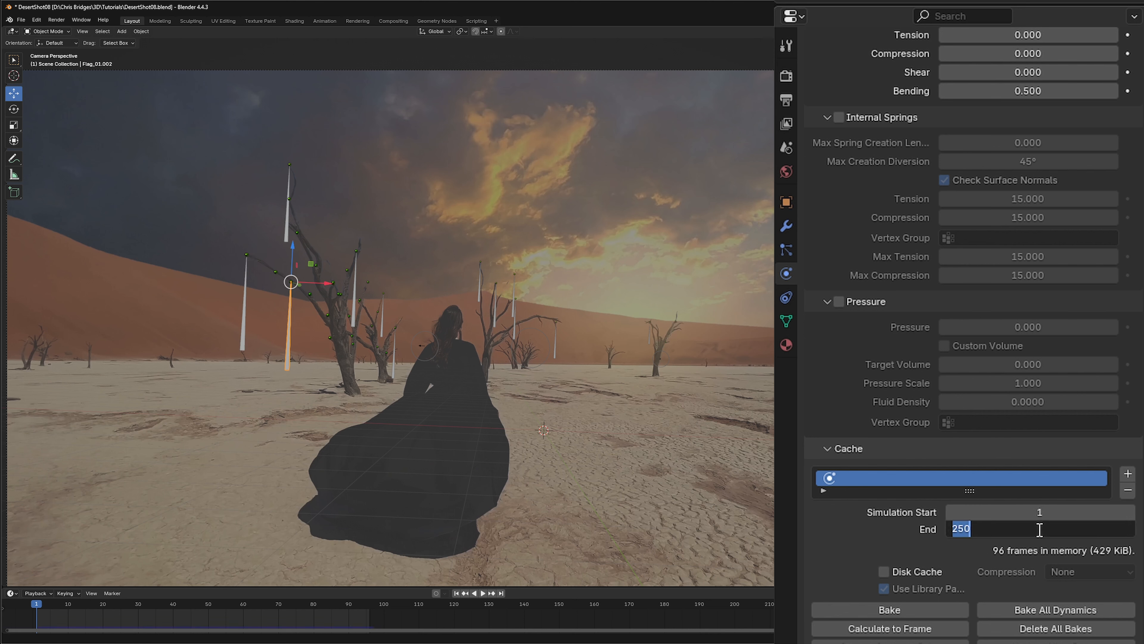
pyautogui.write('96')
pyautogui.press('Return')
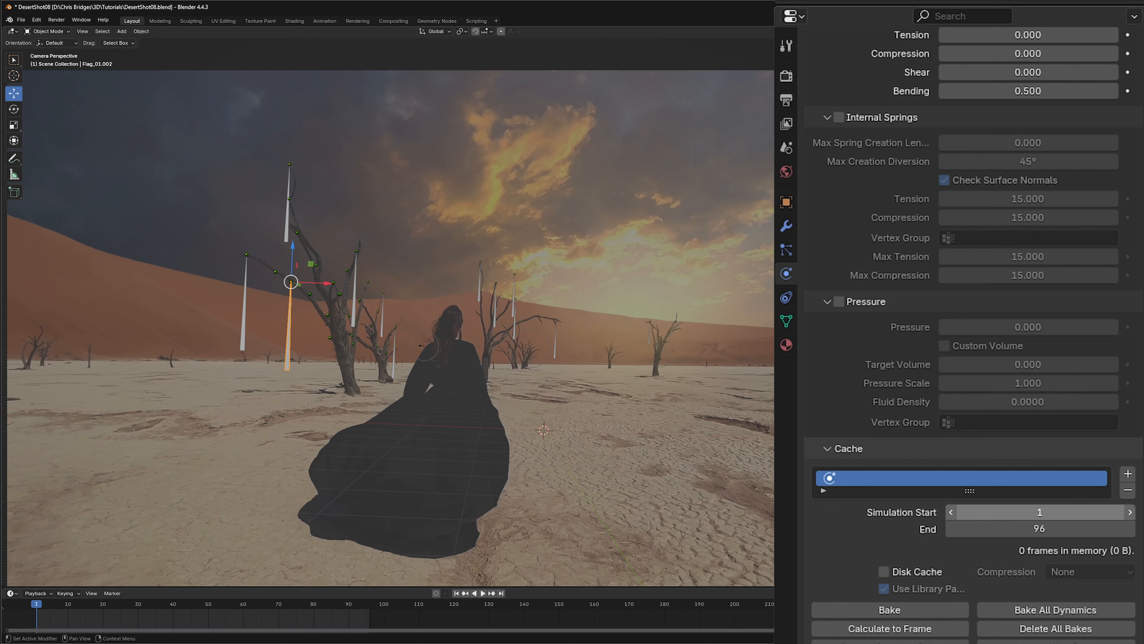
pyautogui.doubleClick(1050, 513)
pyautogui.write('-48')
pyautogui.press('Return')
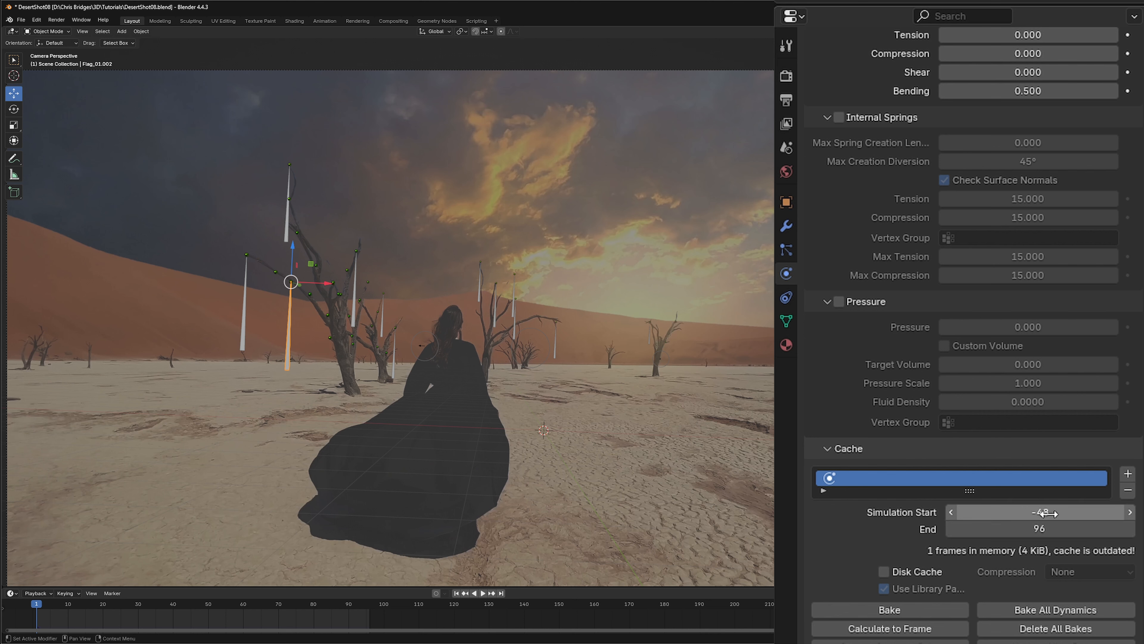
# Step: Set the cloth cache of Flag_01.001, on the large tree's highest branch, to start at frame -200 and end at frame 96
pyautogui.click(288, 216)
pyautogui.click(1056, 529)
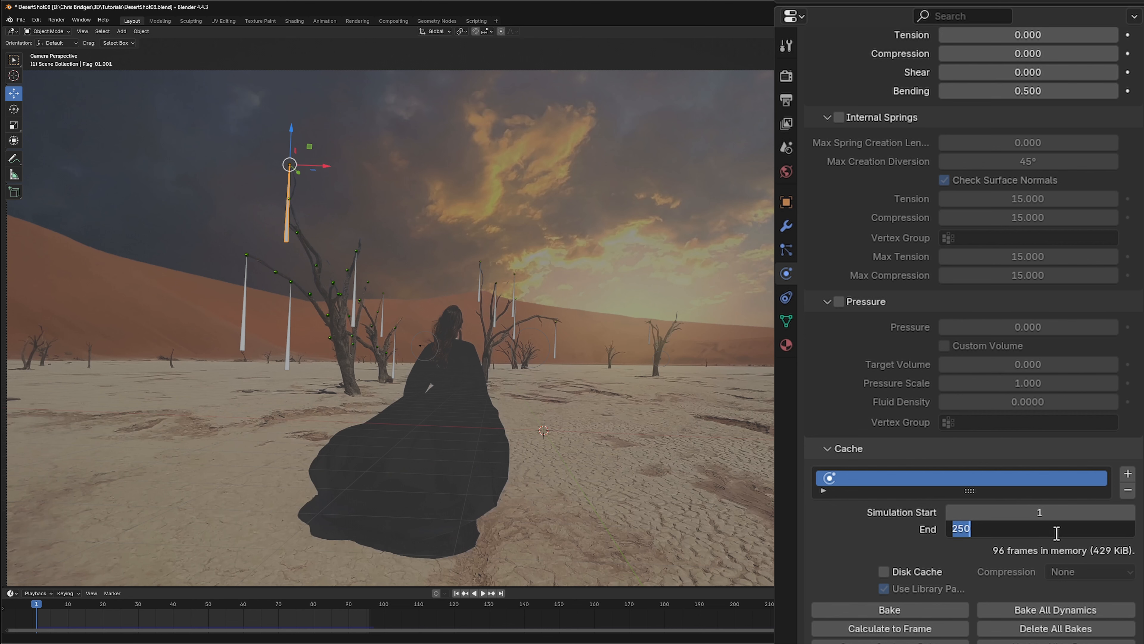
pyautogui.press('Return')
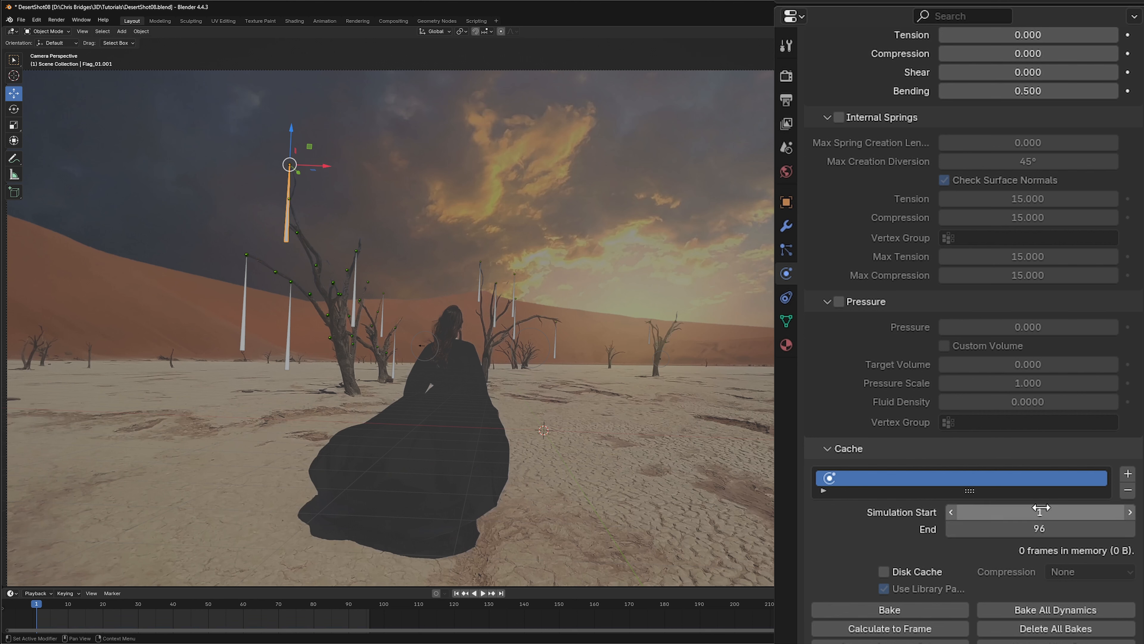
pyautogui.click(1067, 513)
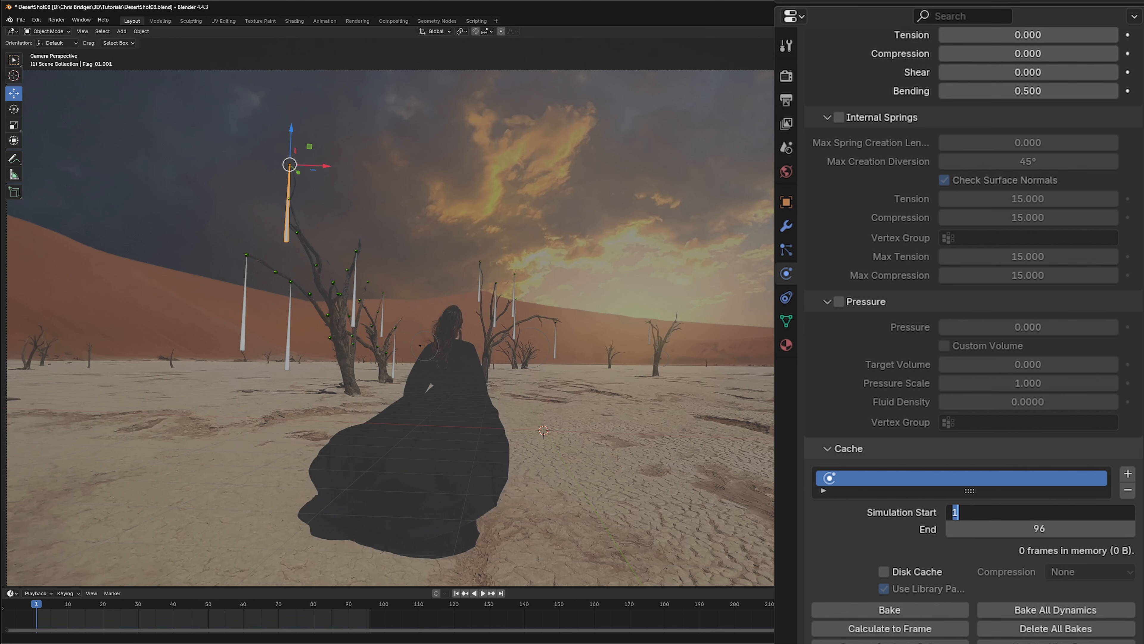
pyautogui.press('Return')
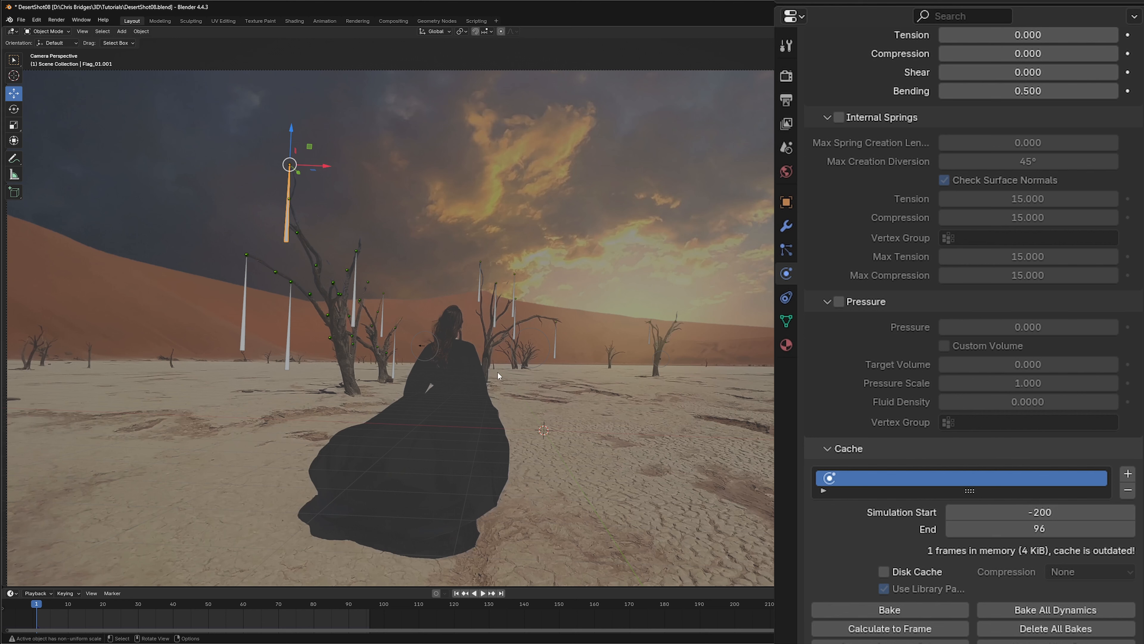
# Step: Set the cloth cache of Flag_01.003, beside the large tree's trunk, to start at frame -48 and end at frame 96
pyautogui.click(356, 313)
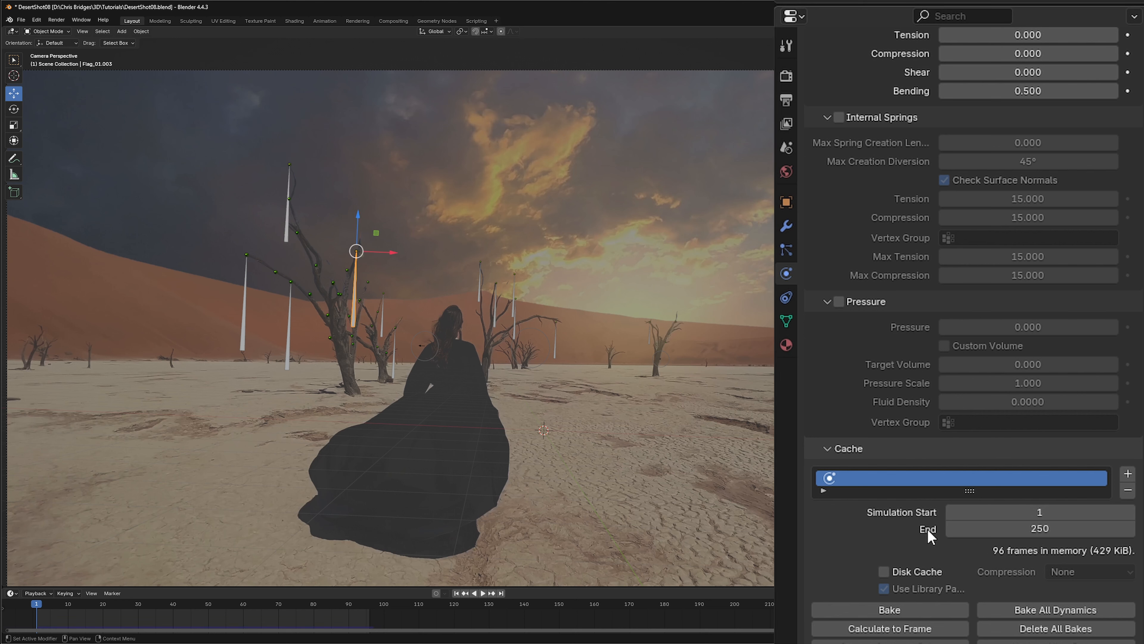
pyautogui.click(1043, 530)
pyautogui.write('96')
pyautogui.press('Return')
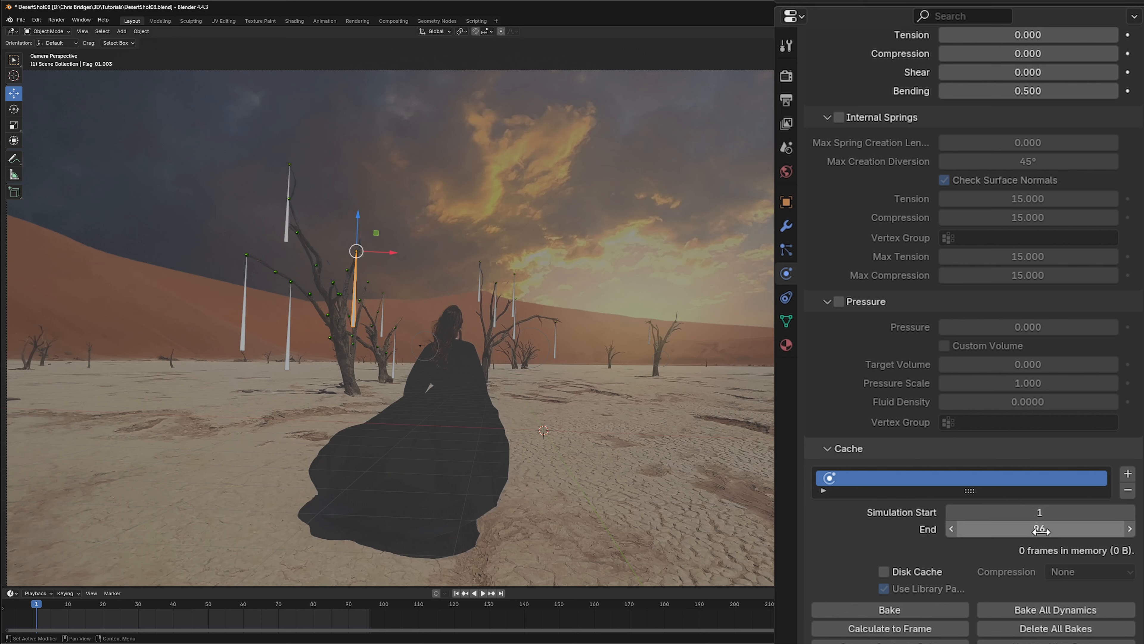
pyautogui.click(986, 514)
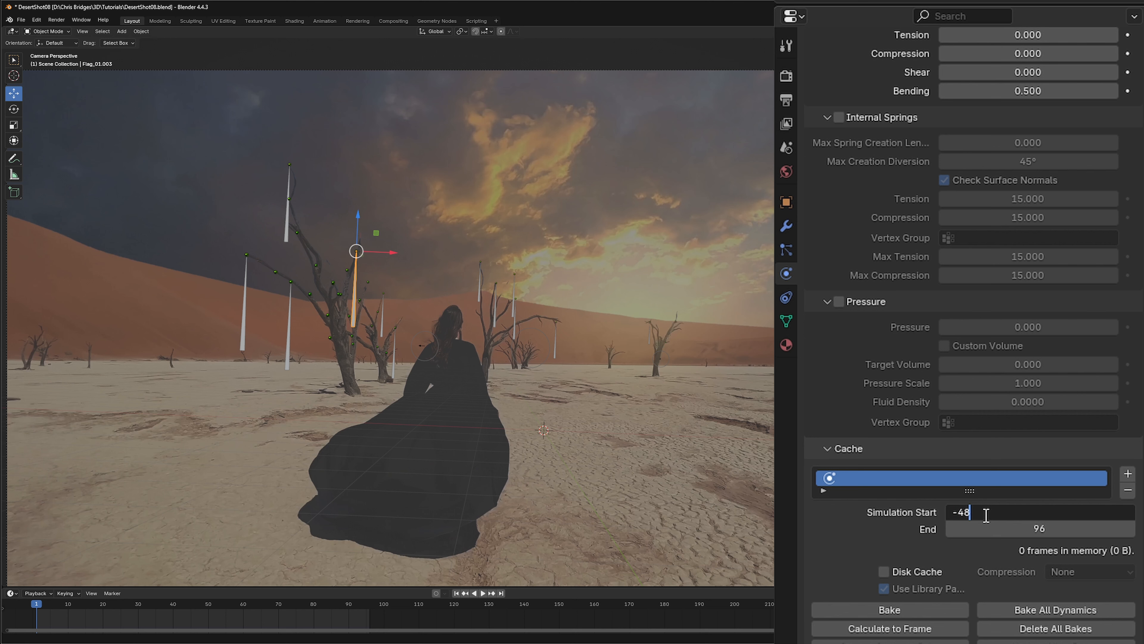
pyautogui.press('Return')
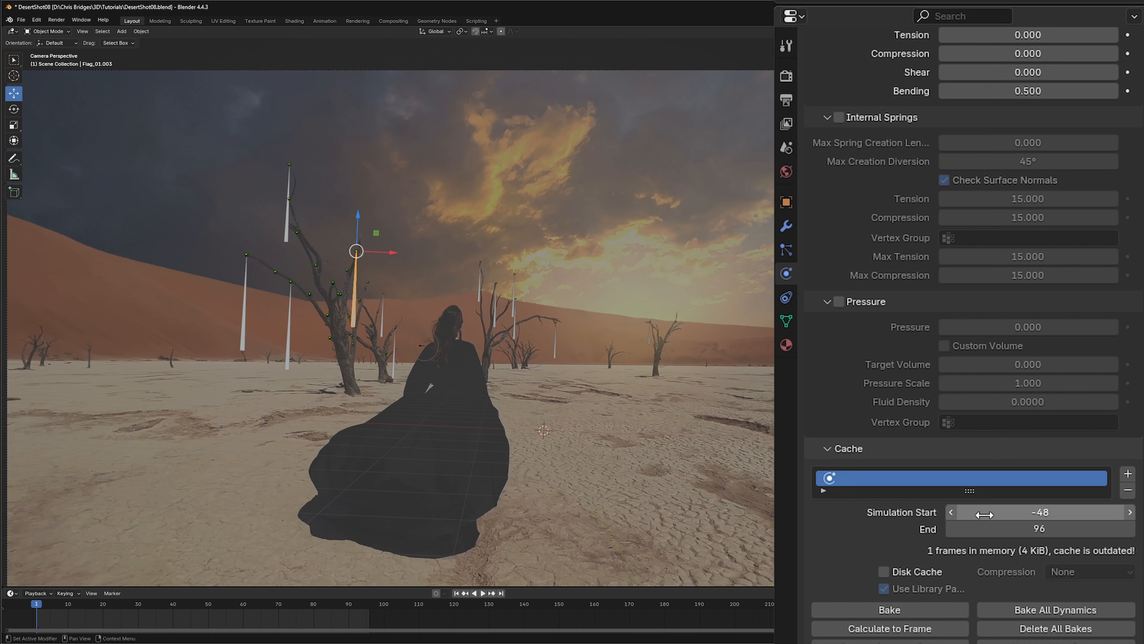
# Step: Set the cloth cache of Flag_01.010, on the smaller tree behind the large one, to start at frame -120 and end at frame 96
pyautogui.click(384, 328)
pyautogui.click(1037, 531)
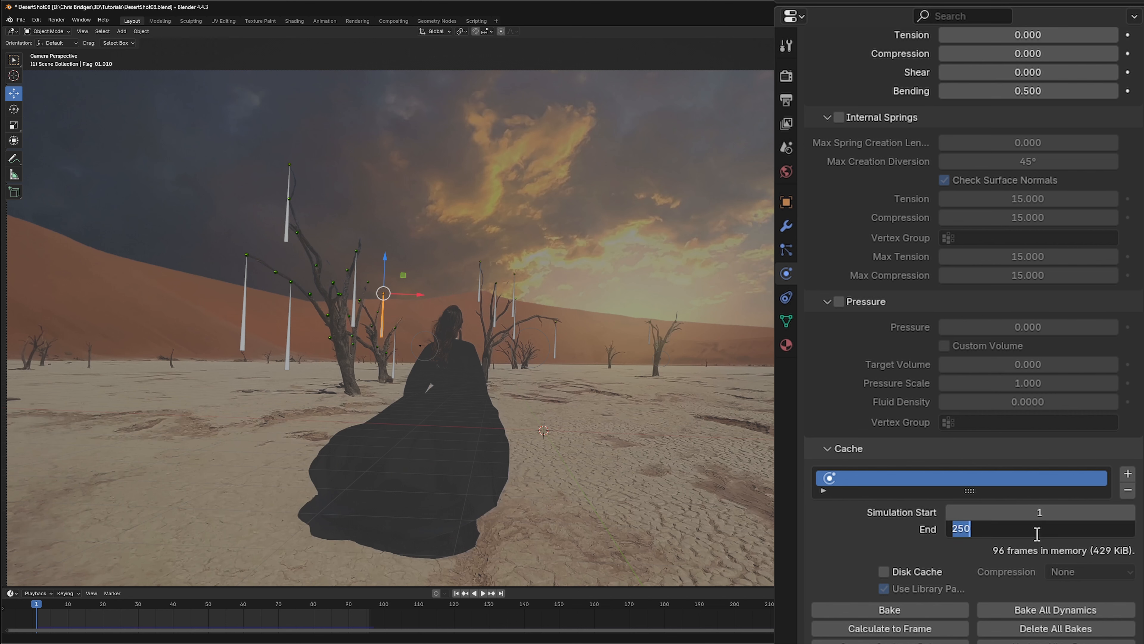
pyautogui.write('96')
pyautogui.press('Return')
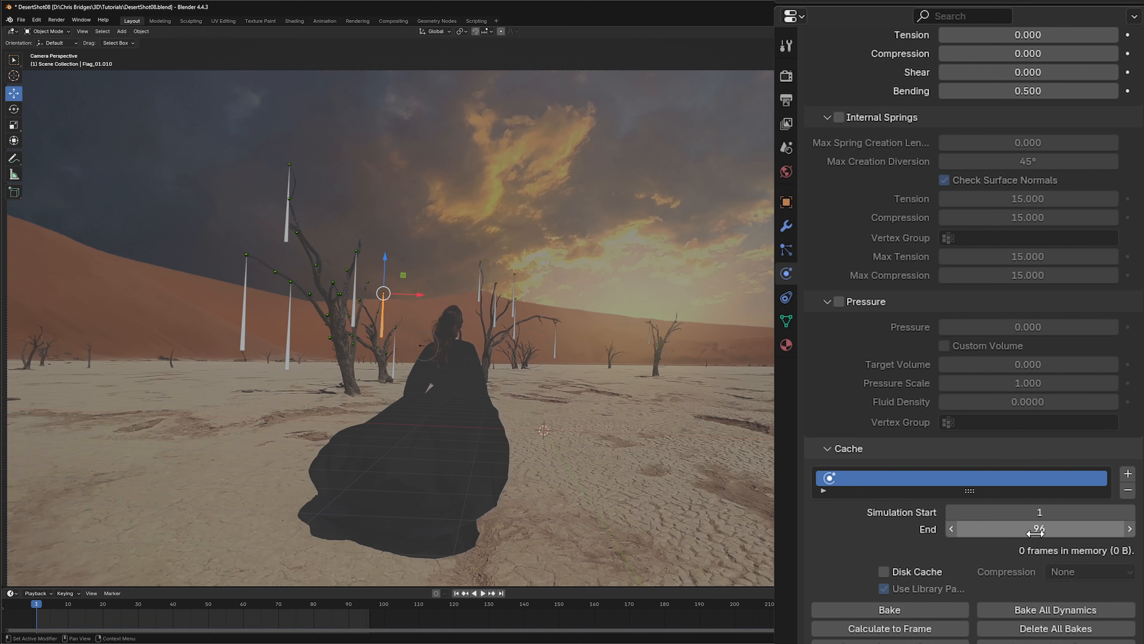
pyautogui.click(1036, 512)
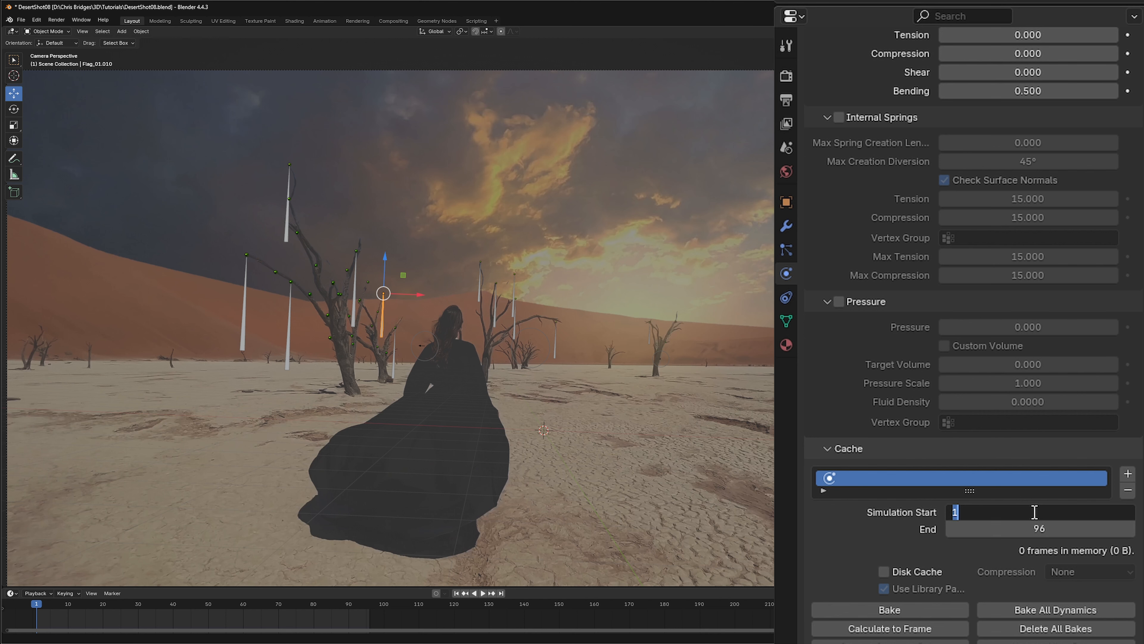
pyautogui.write('-120')
pyautogui.press('Return')
# Step: Set the cloth cache of Flag_01.009, the smaller tree's lower flag, to start at frame -80 and end at frame 96
pyautogui.click(394, 365)
pyautogui.click(1037, 530)
pyautogui.write('96')
pyautogui.press('Return')
pyautogui.click(1032, 513)
pyautogui.write('-120')
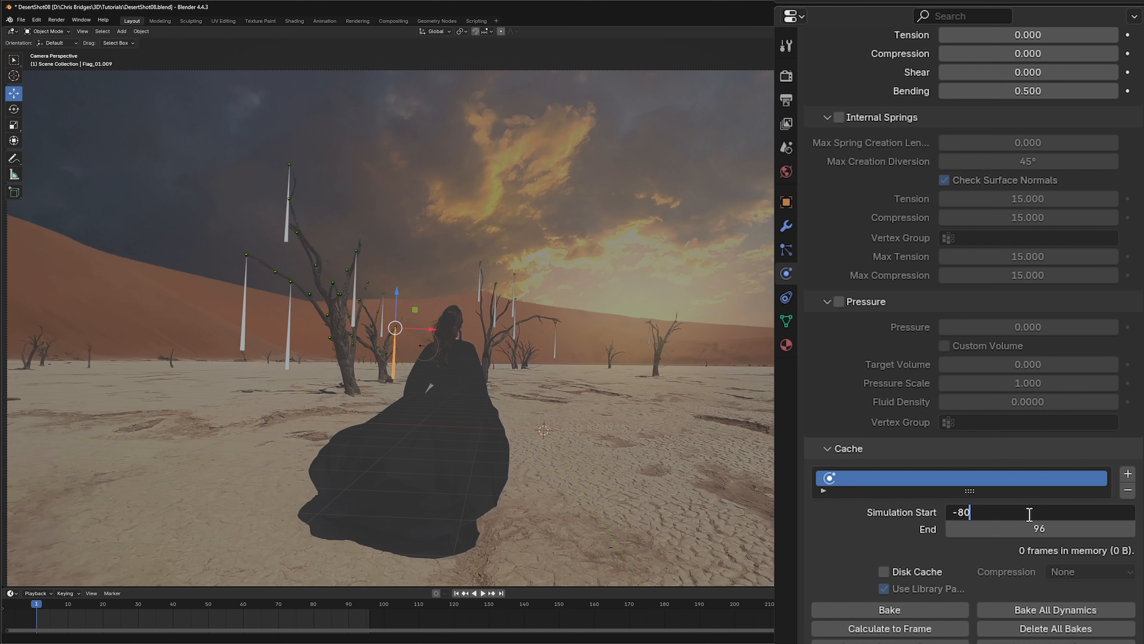
# Step: Set the cloth cache of Flag_01.005, on the tree behind the woman, to start at frame -72 and end at frame 96
pyautogui.click(495, 322)
pyautogui.click(1036, 528)
pyautogui.write('96')
pyautogui.press('Return')
pyautogui.click(1037, 512)
pyautogui.write('-120')
pyautogui.press('Return')
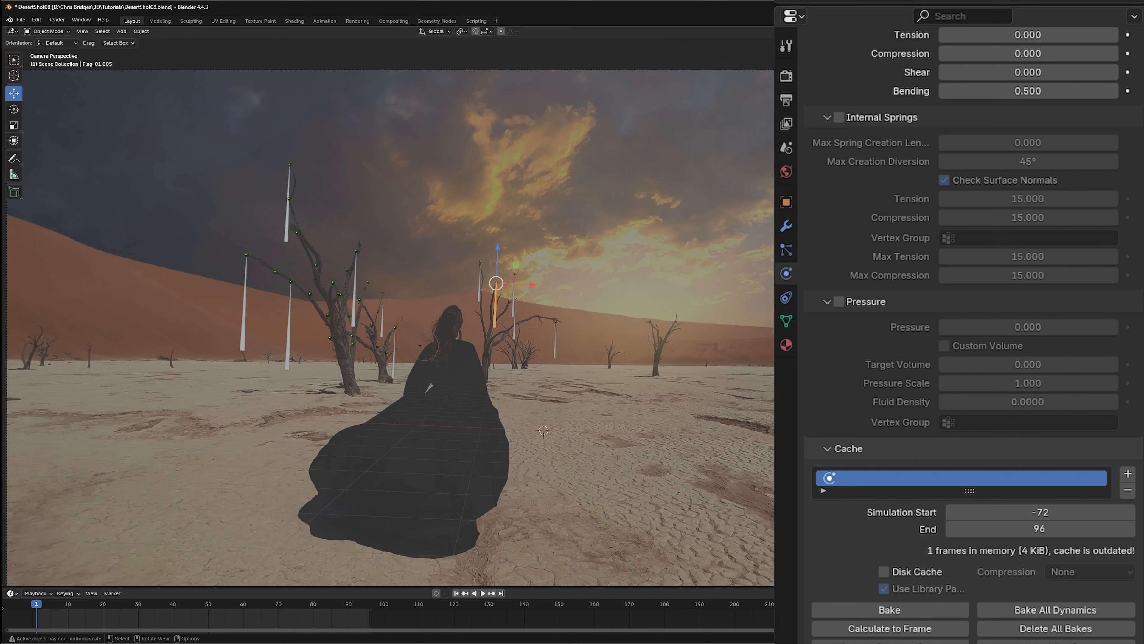
# Step: Set the cloth cache of Flag_01.007, on the tree behind the woman, to end at frame 96 and start at a negative frame
pyautogui.click(514, 309)
pyautogui.write('120')
pyautogui.press('Return')
pyautogui.click(514, 328)
pyautogui.click(1117, 529)
pyautogui.write('96')
pyautogui.press('Return')
pyautogui.click(1042, 516)
pyautogui.write('-')
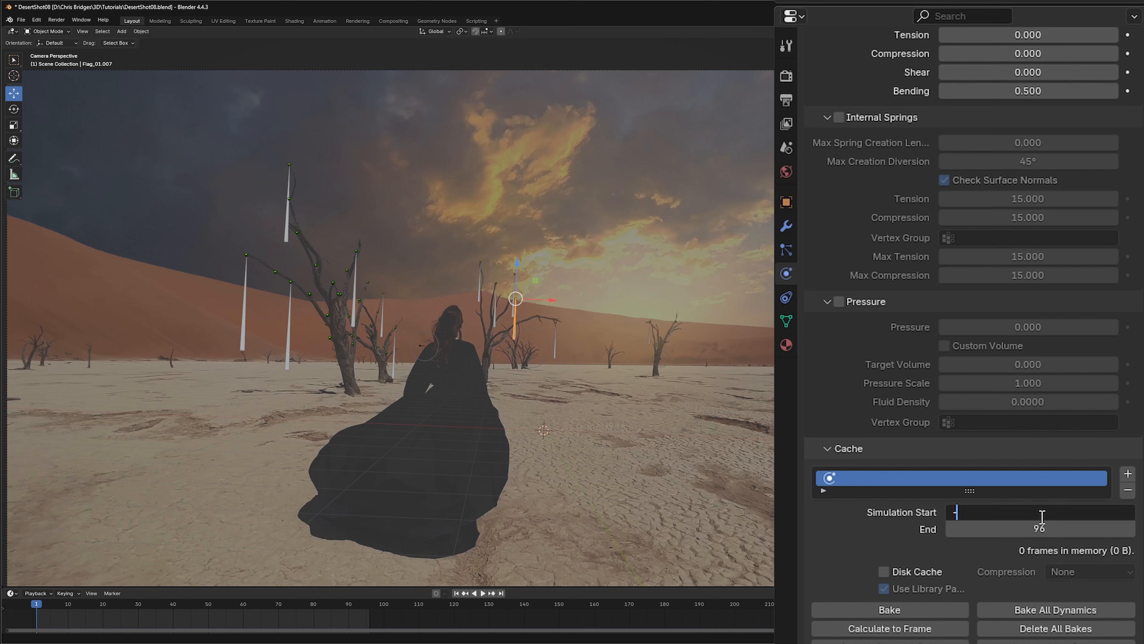
pyautogui.write('120-100')
pyautogui.press('Return')
# Step: Set the cloth cache of Flag_01.011, on the distant tree near the sunset, to start at frame -100 and end at frame 96
pyautogui.click(649, 336)
pyautogui.click(1052, 530)
pyautogui.write('96')
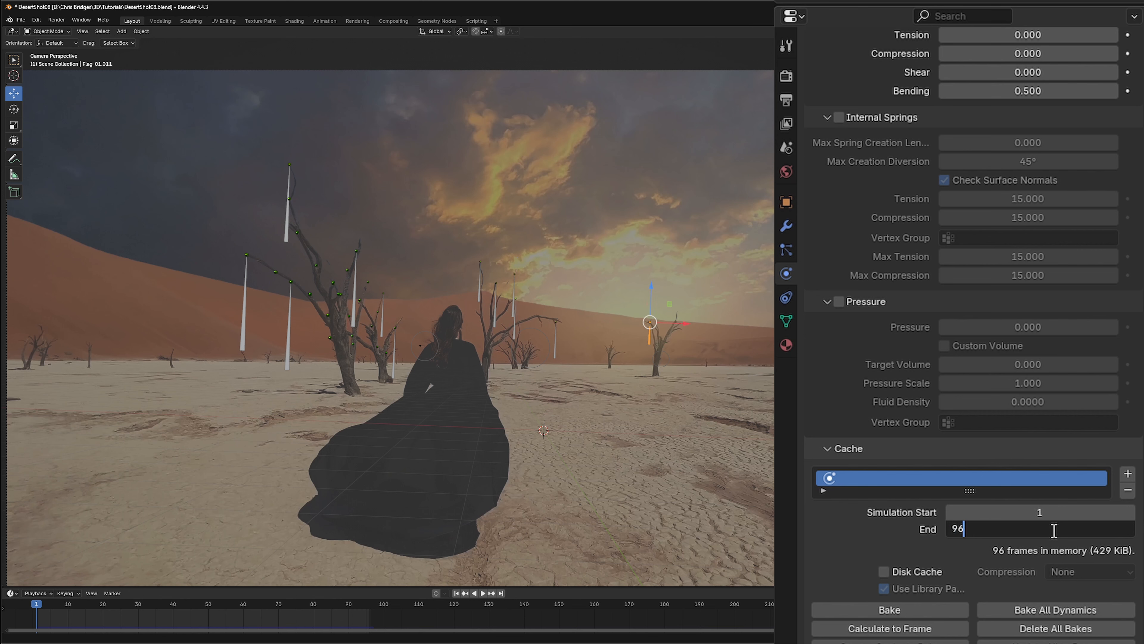
pyautogui.press('Return')
pyautogui.click(1048, 514)
pyautogui.write('-100')
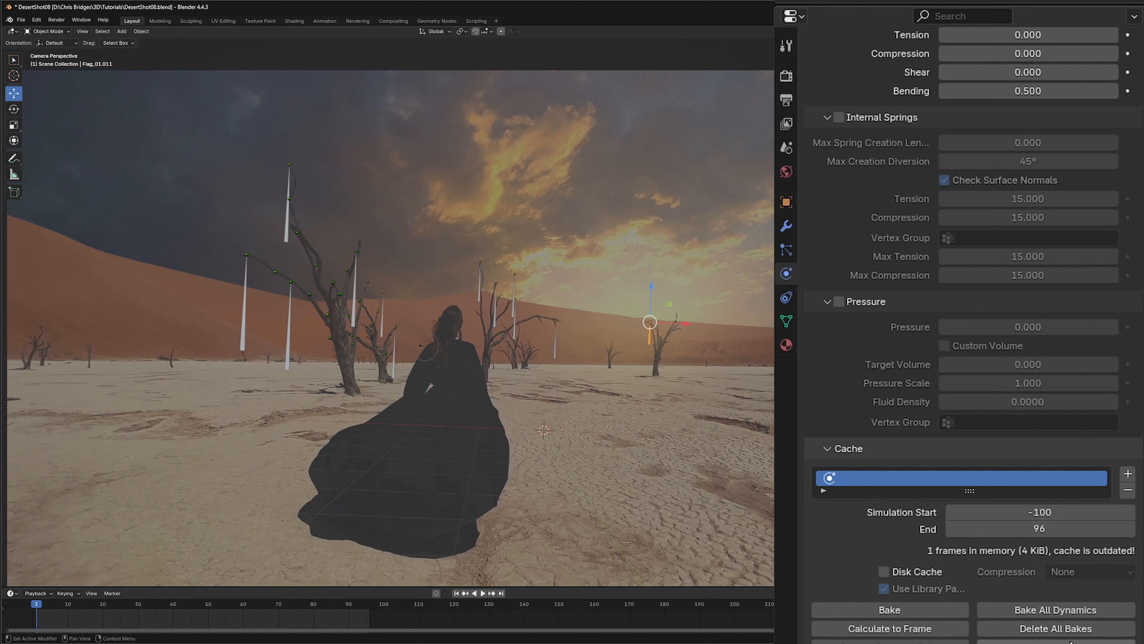
# Step: Bake all dynamics, play the animation to check the baked flags, and return to the first frame
pyautogui.click(1057, 610)
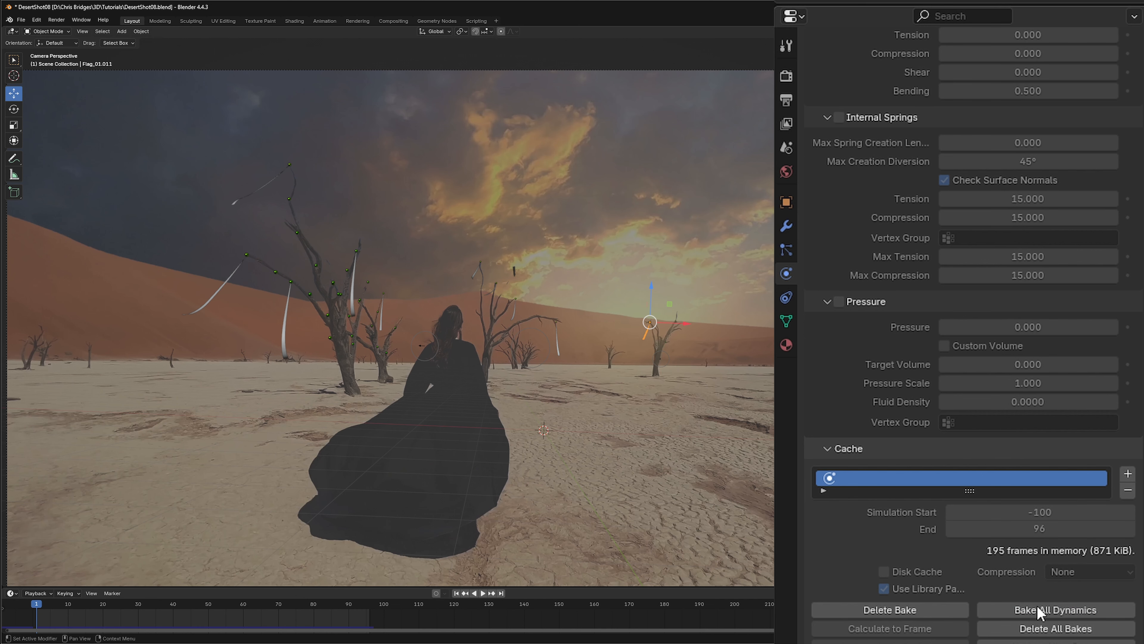
pyautogui.click(482, 594)
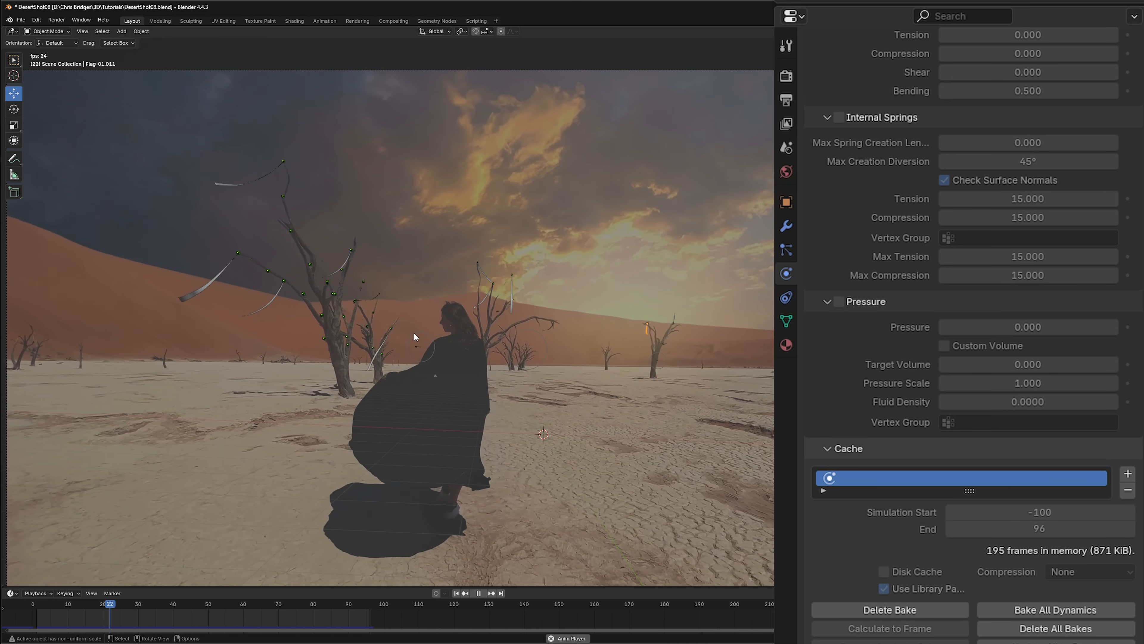
pyautogui.click(481, 594)
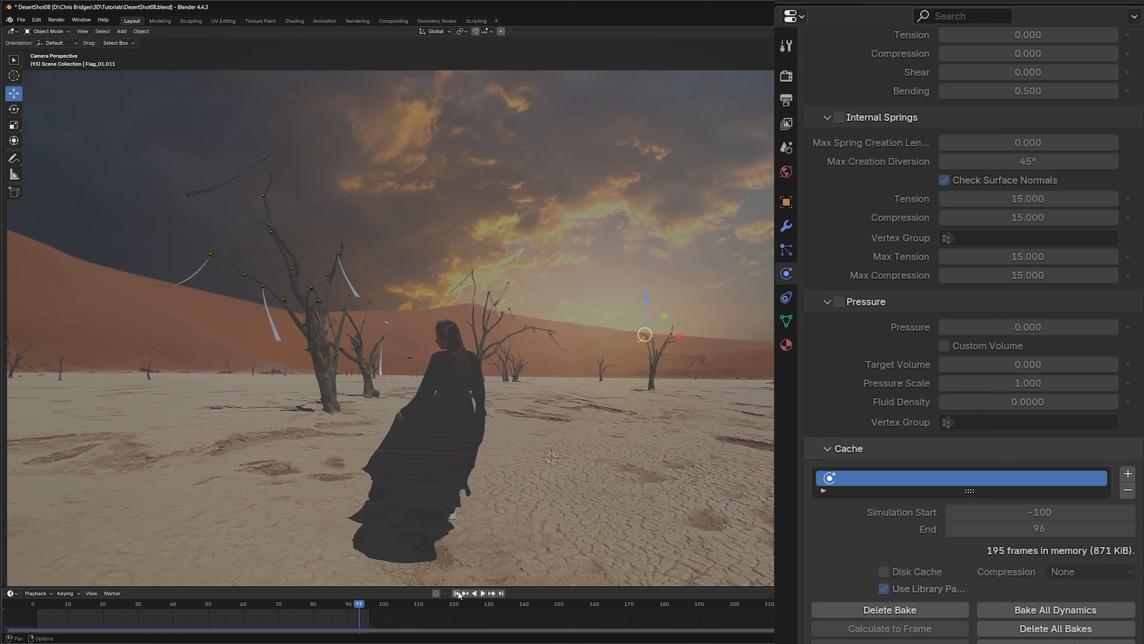
pyautogui.click(457, 594)
# Step: Delete all the dynamics bakes to make the flags' cloth settings editable again
pyautogui.scroll(12, 918, 493)
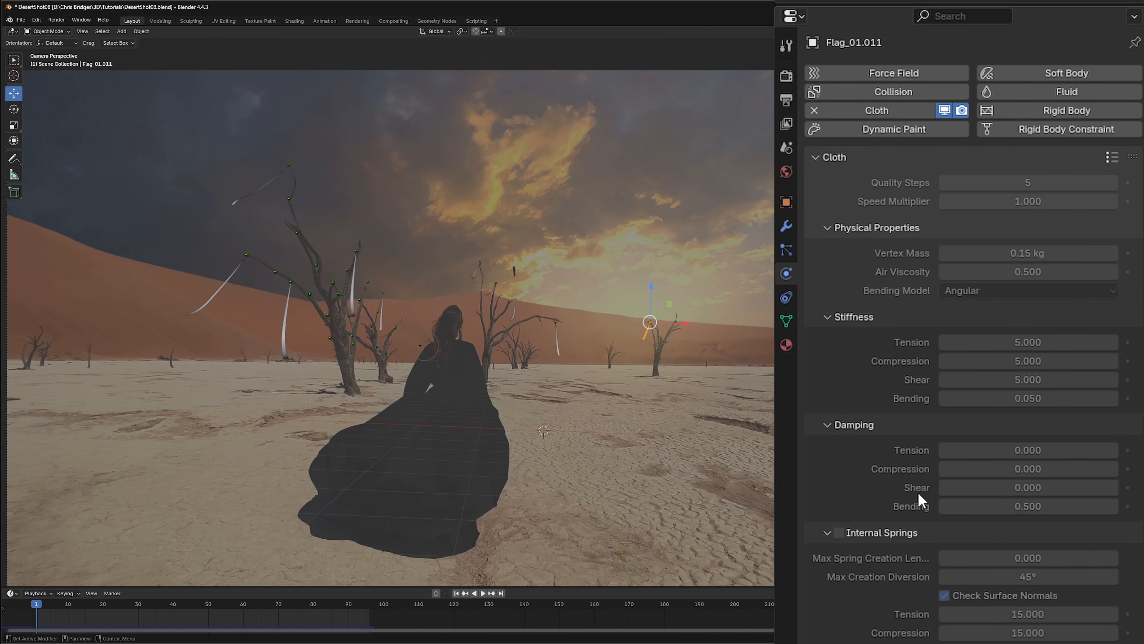
pyautogui.scroll(-7, 1022, 343)
pyautogui.scroll(-8, 967, 566)
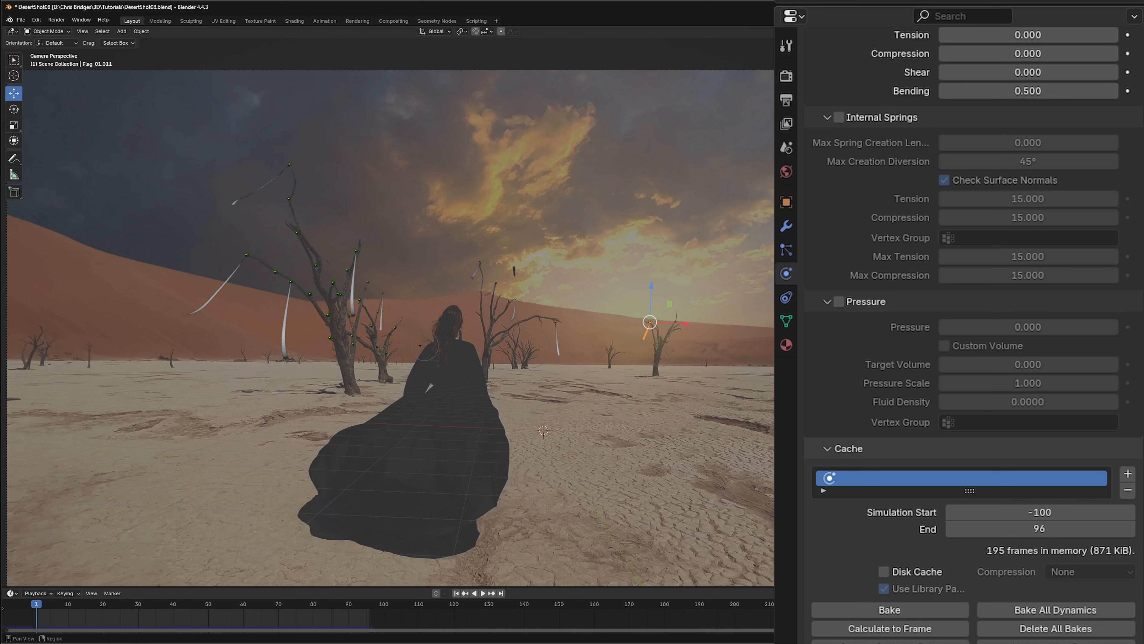
# Step: Give Flag_01, on the large tree's outermost branch, a cloth speed multiplier of 0.6 and 8 quality steps
pyautogui.click(215, 294)
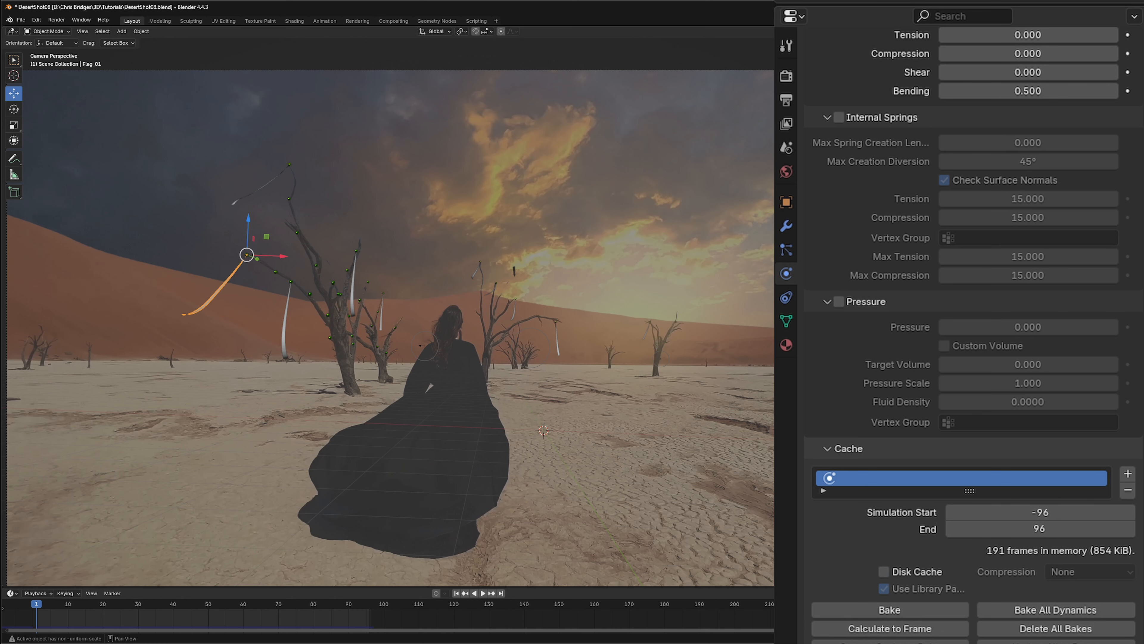
pyautogui.scroll(10, 892, 102)
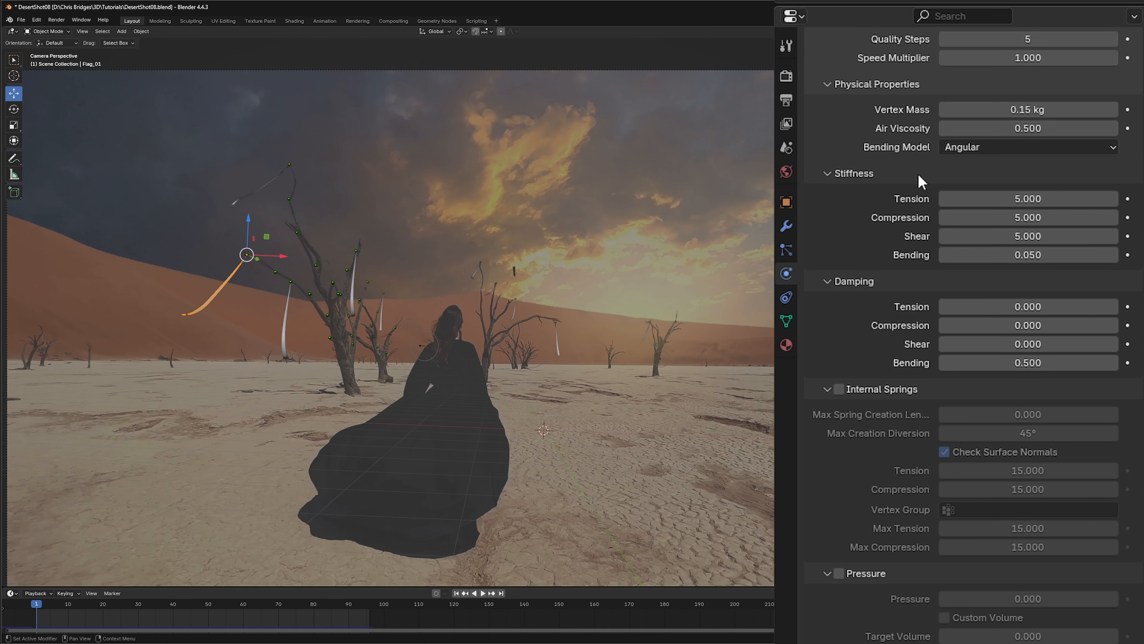
pyautogui.scroll(5, 919, 178)
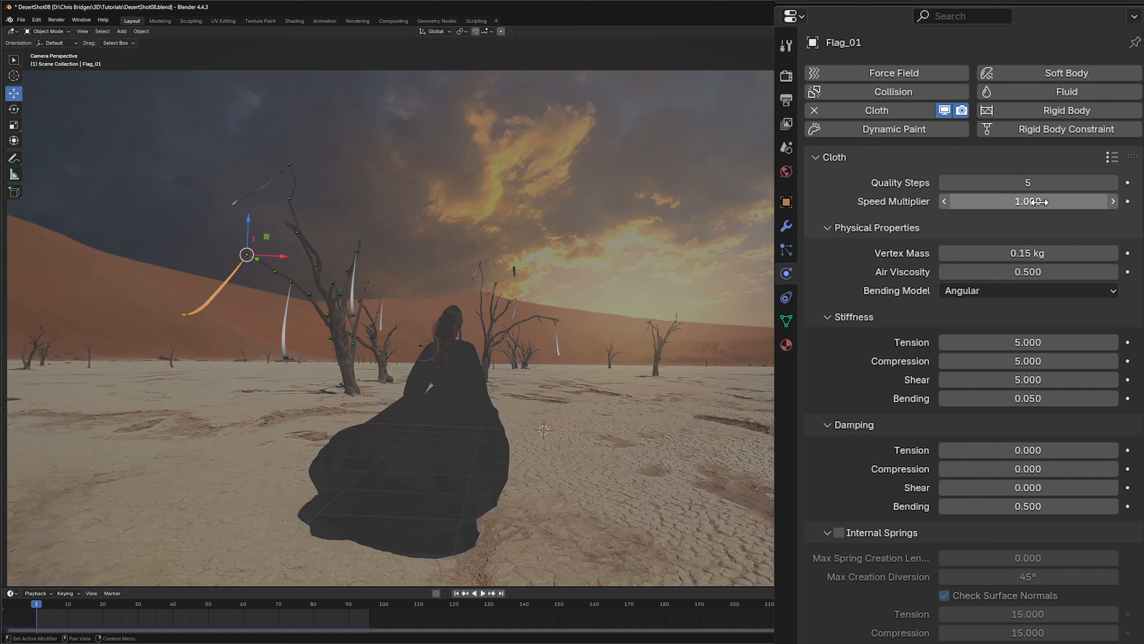
pyautogui.click(1015, 203)
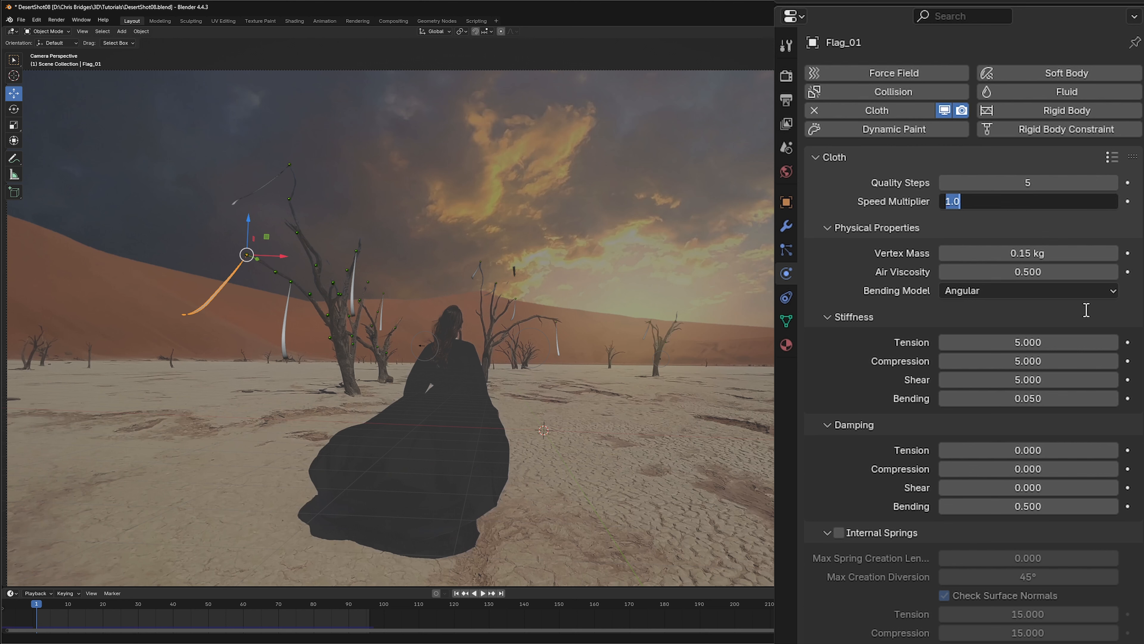
pyautogui.write('0.6')
pyautogui.press('Return')
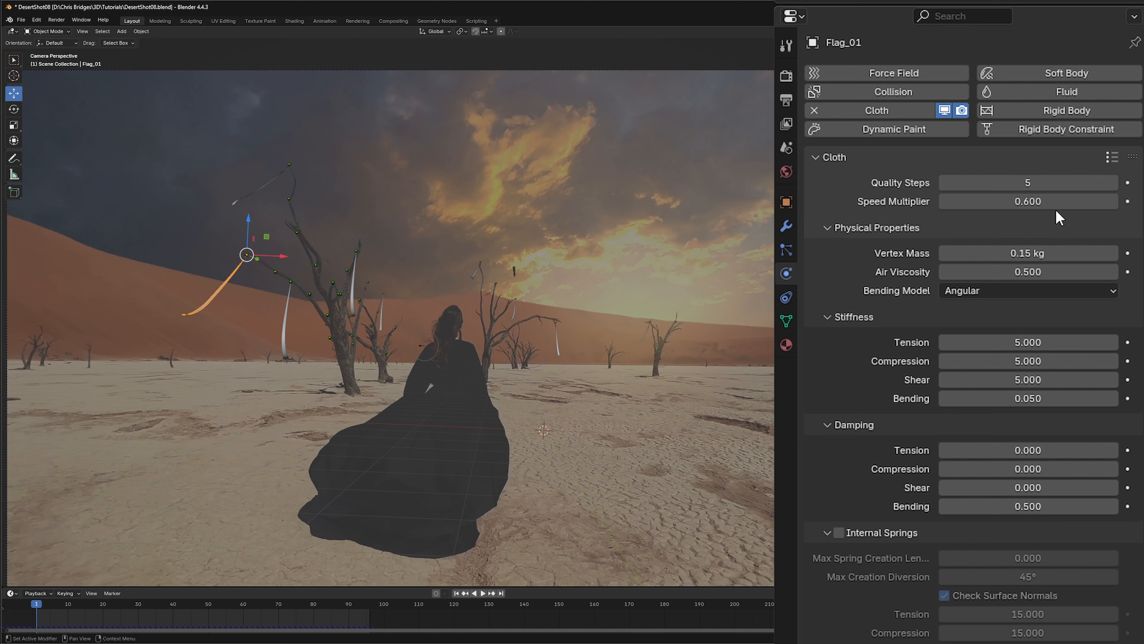
pyautogui.click(1037, 184)
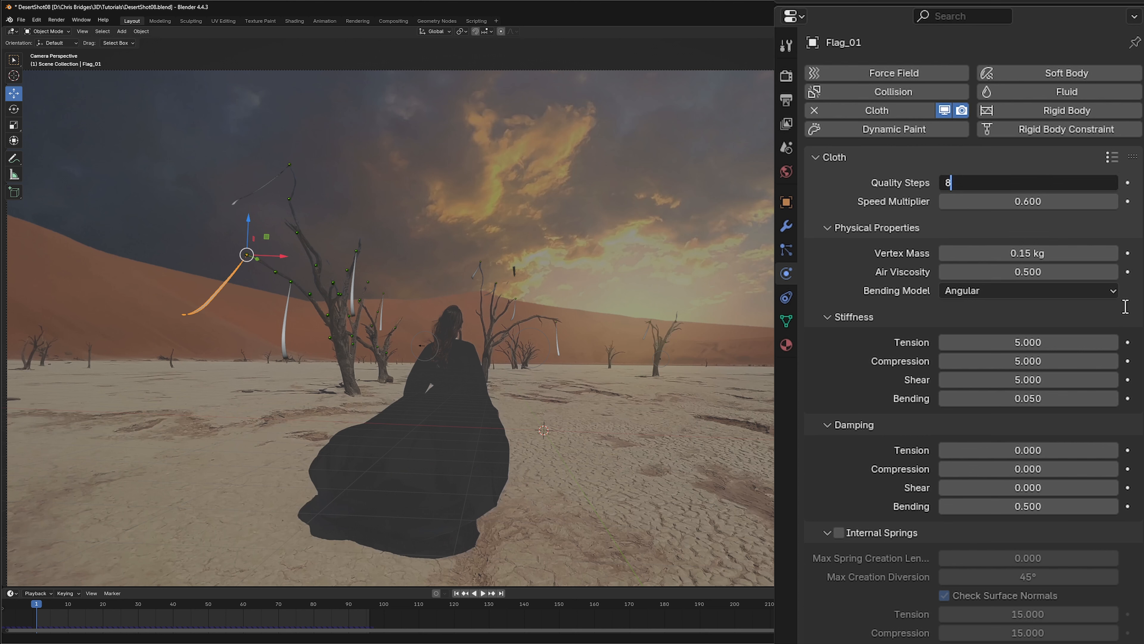
pyautogui.press('Return')
# Step: Rebake all dynamics with Flag_01's new speed and quality, play the animation to check the result, and return to the first frame
pyautogui.scroll(-5, 885, 597)
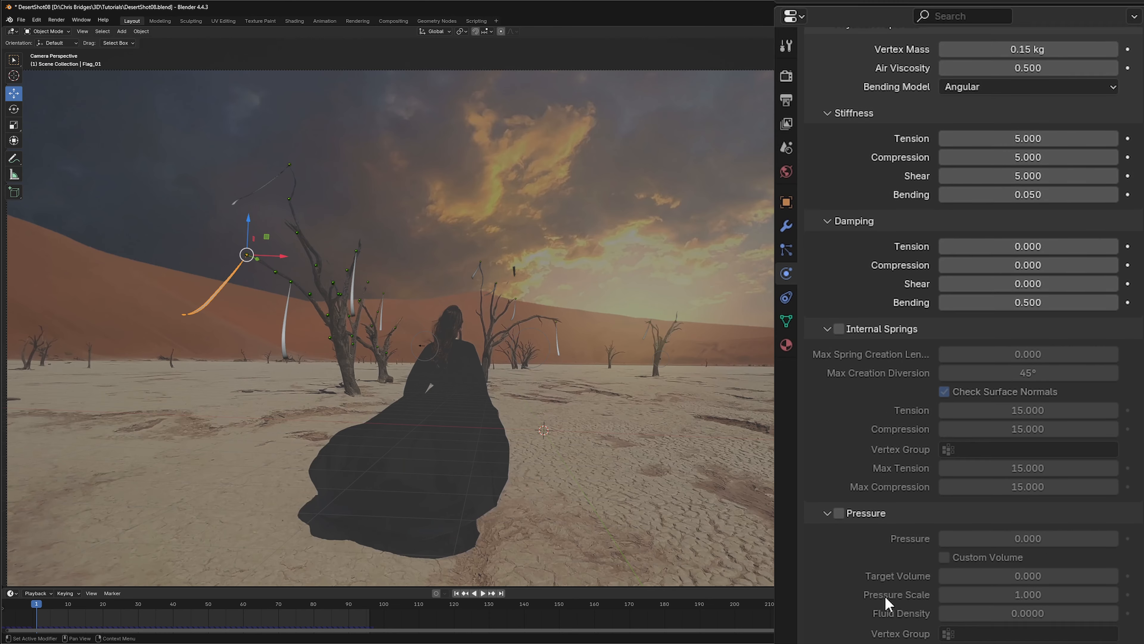
pyautogui.scroll(-5, 886, 597)
pyautogui.click(1067, 598)
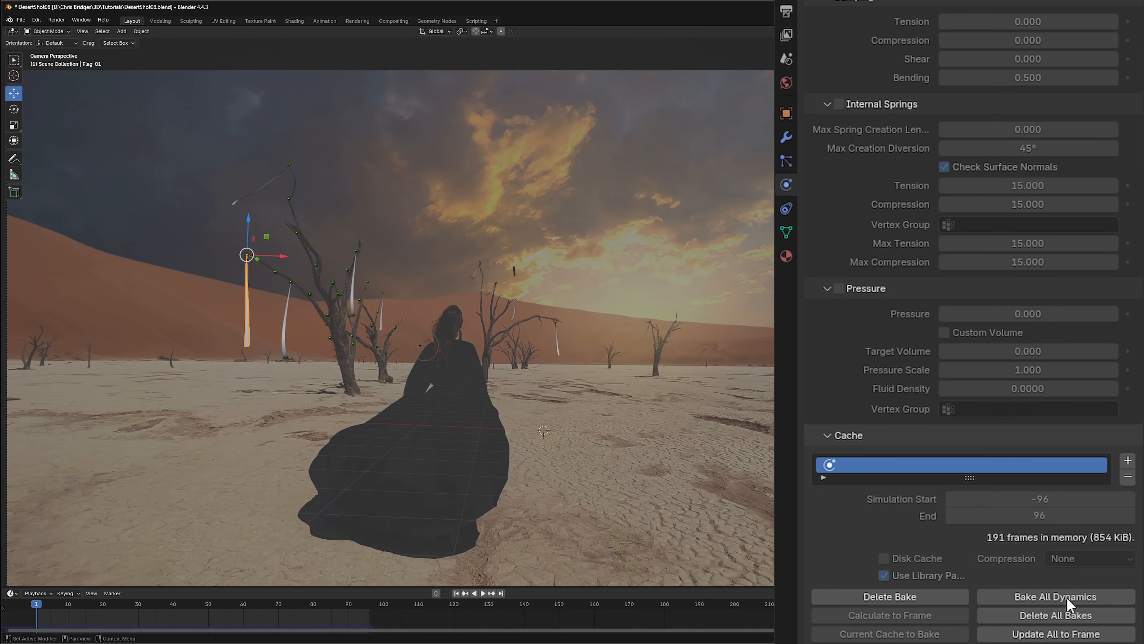
pyautogui.click(485, 594)
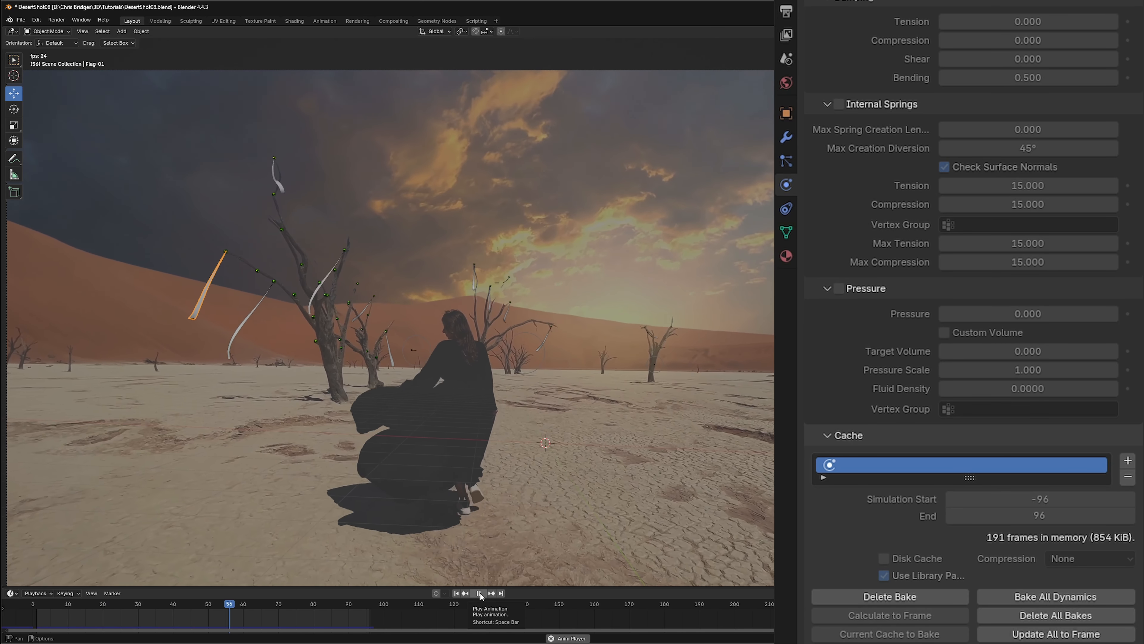
pyautogui.click(479, 593)
pyautogui.click(457, 593)
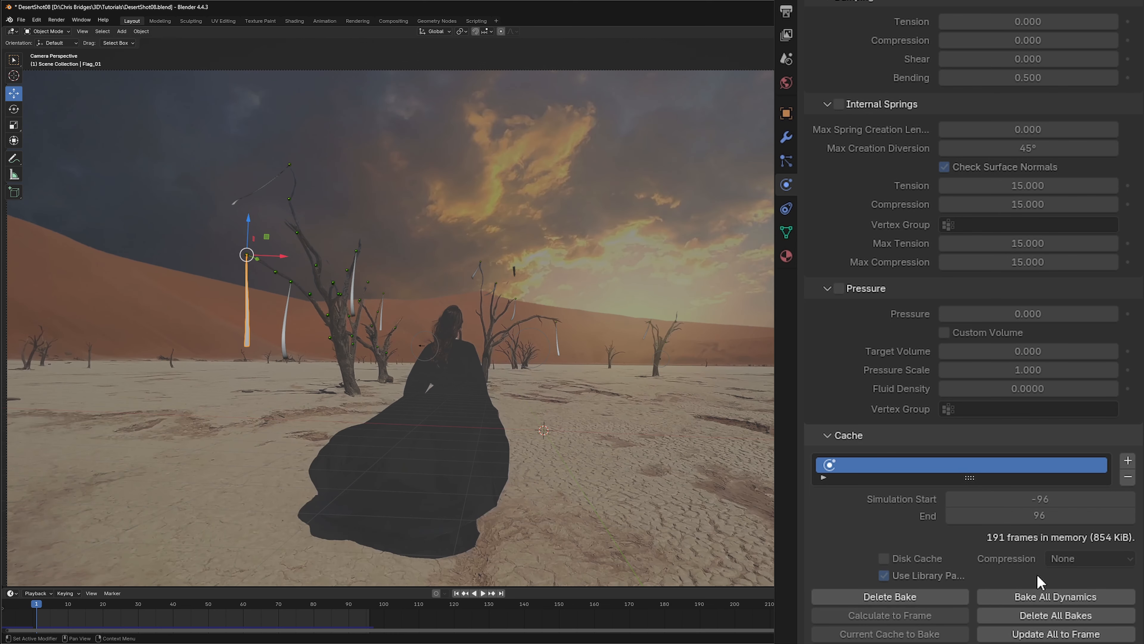
# Step: Delete all dynamics bakes and give Flag_01.002 on the large tree 8 cloth quality steps and a speed multiplier of 0.6
pyautogui.click(1068, 616)
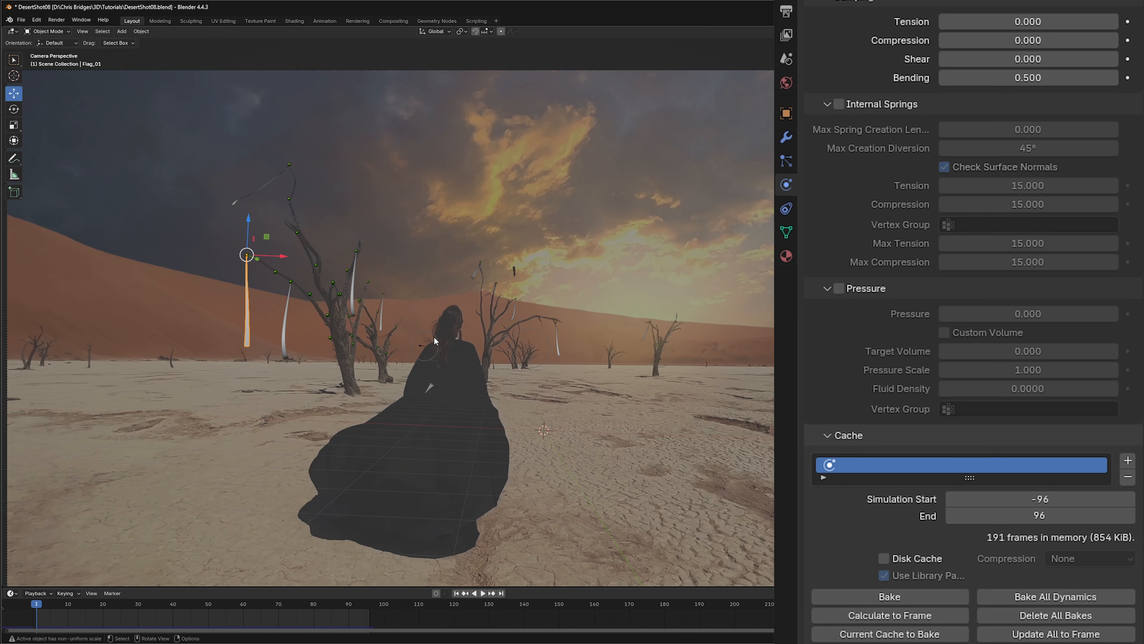
pyautogui.click(286, 322)
pyautogui.scroll(10, 969, 138)
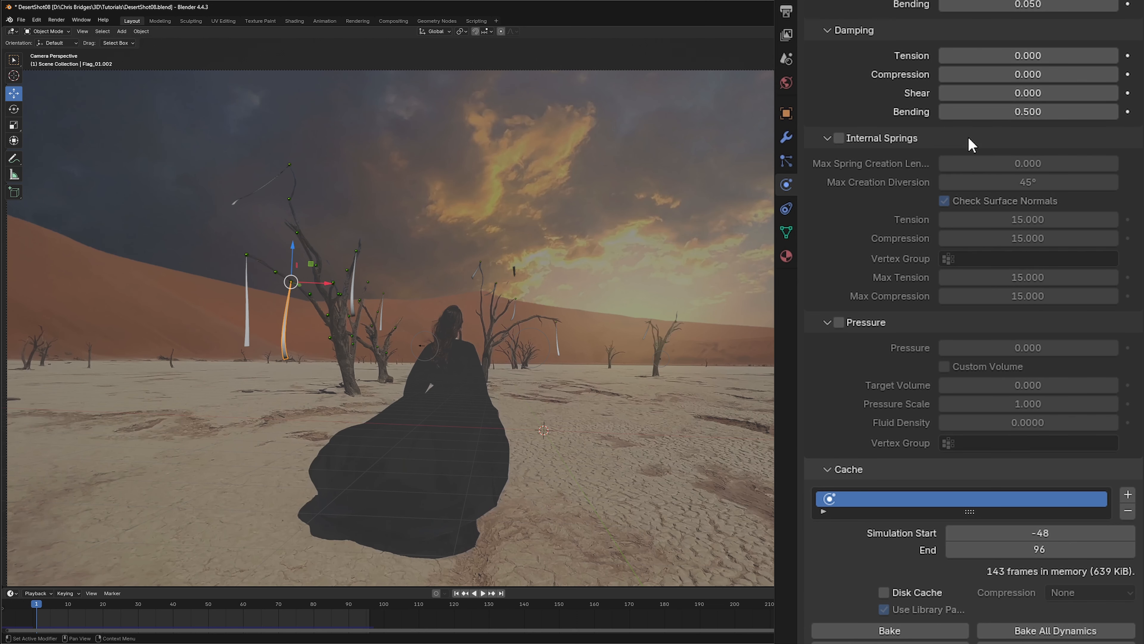
pyautogui.click(1037, 95)
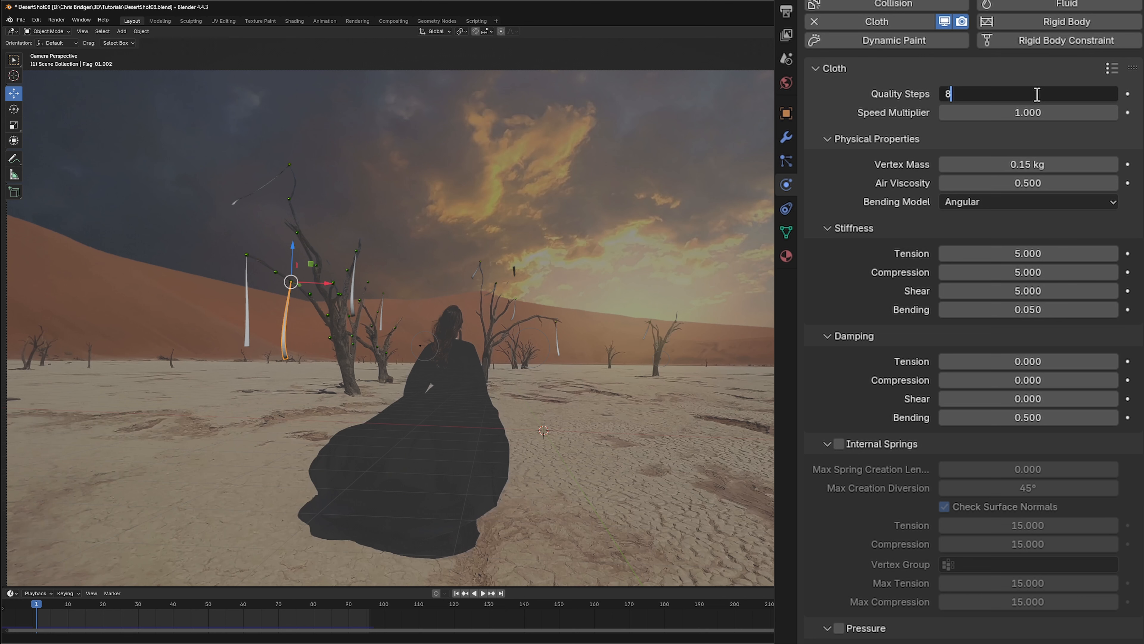
pyautogui.press('Tab')
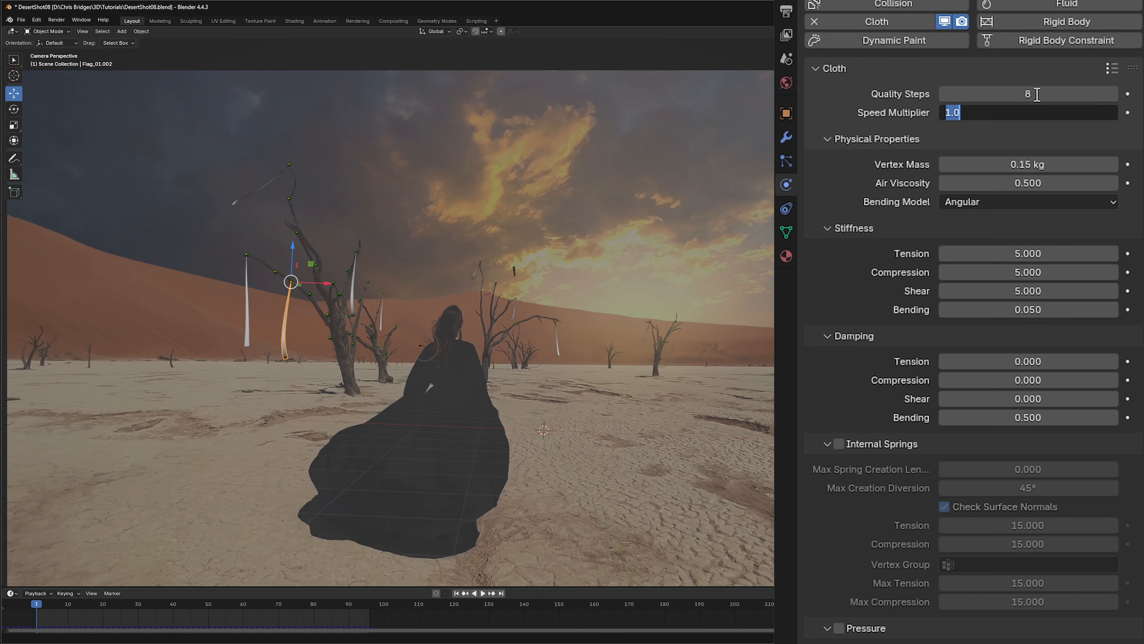
pyautogui.press('Return')
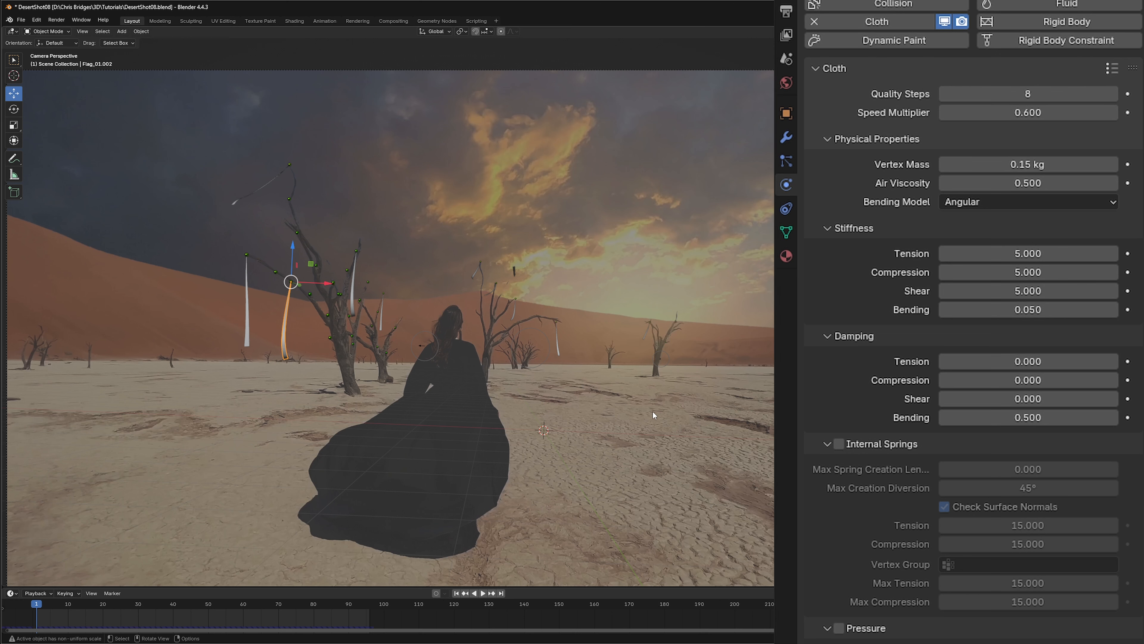
# Step: Give Flag_01.001, at the tip of the large tree's highest branch, 8 cloth quality steps and a speed multiplier of 0.6
pyautogui.click(252, 191)
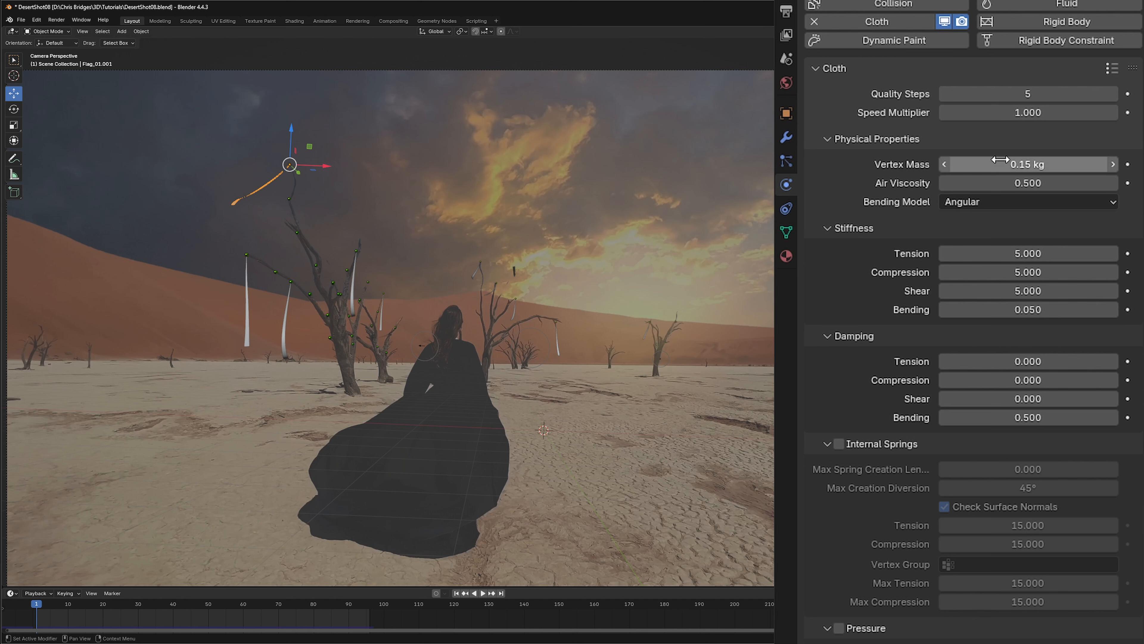
pyautogui.click(1052, 95)
pyautogui.write('8')
pyautogui.press('Tab')
pyautogui.write('.6')
pyautogui.press('Return')
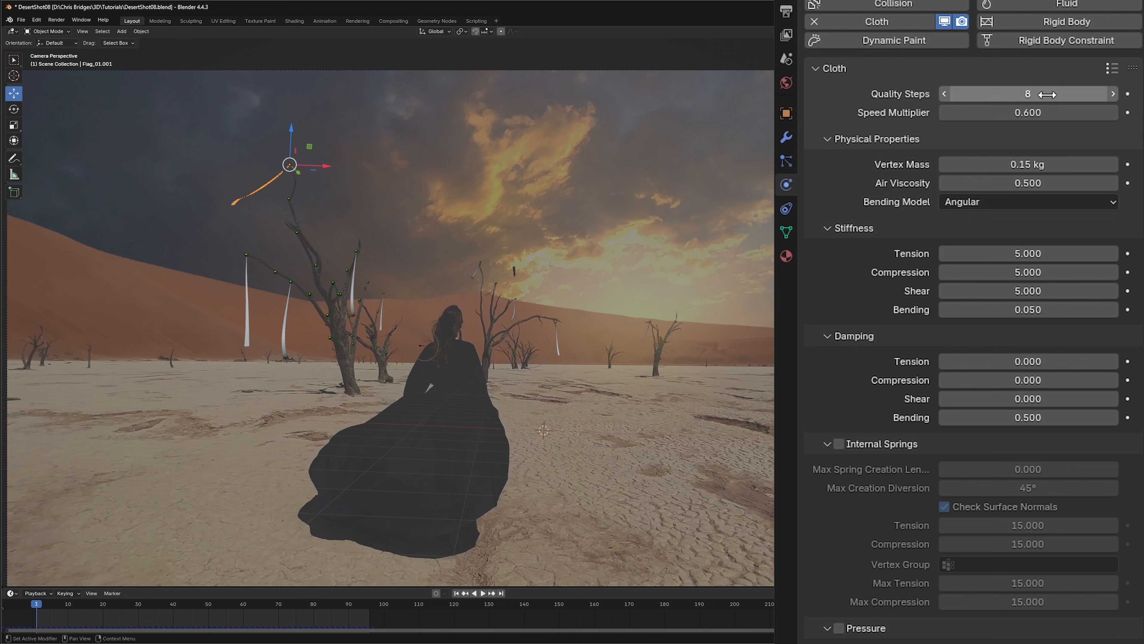
# Step: Set 8 quality steps and a 0.6 speed multiplier for the flag on the large tree's right branch and the middle tree's top flag
pyautogui.click(354, 284)
pyautogui.click(1027, 95)
pyautogui.write('8')
pyautogui.press('Tab')
pyautogui.click(477, 272)
pyautogui.click(1036, 94)
pyautogui.write('8')
pyautogui.press('Tab')
pyautogui.write('.6')
pyautogui.press('Return')
# Step: Set 8 quality steps and a 0.6 speed multiplier for the middle tree's next flag and Flag_01.011 on the far tree
pyautogui.click(494, 292)
pyautogui.click(1046, 94)
pyautogui.write('.6')
pyautogui.press('Return')
pyautogui.click(647, 332)
pyautogui.click(1045, 96)
pyautogui.write('8')
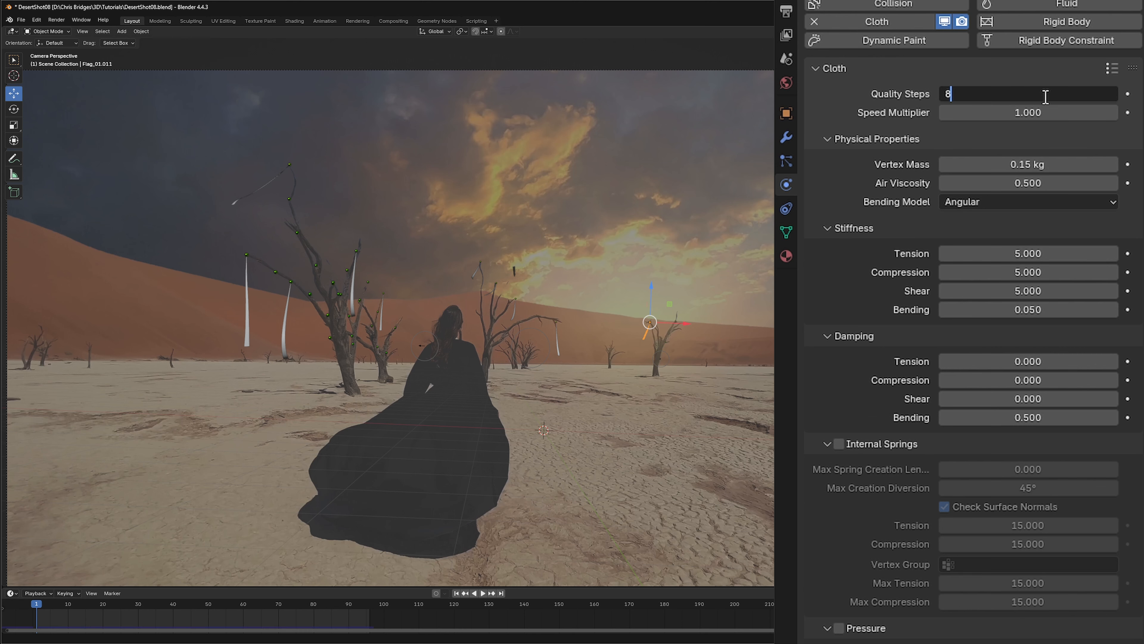
pyautogui.press('Tab')
pyautogui.write('.6')
# Step: Bake all dynamics with the slower, finer flag settings, play the animation to check the flags, and return to the first frame
pyautogui.scroll(-10, 876, 541)
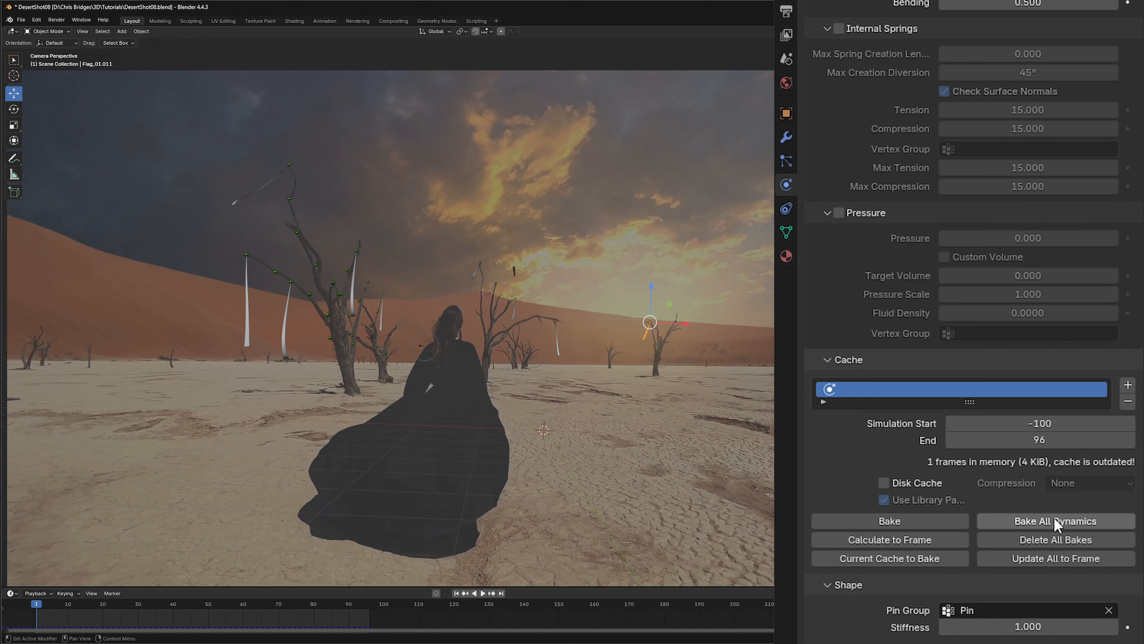
pyautogui.click(1059, 523)
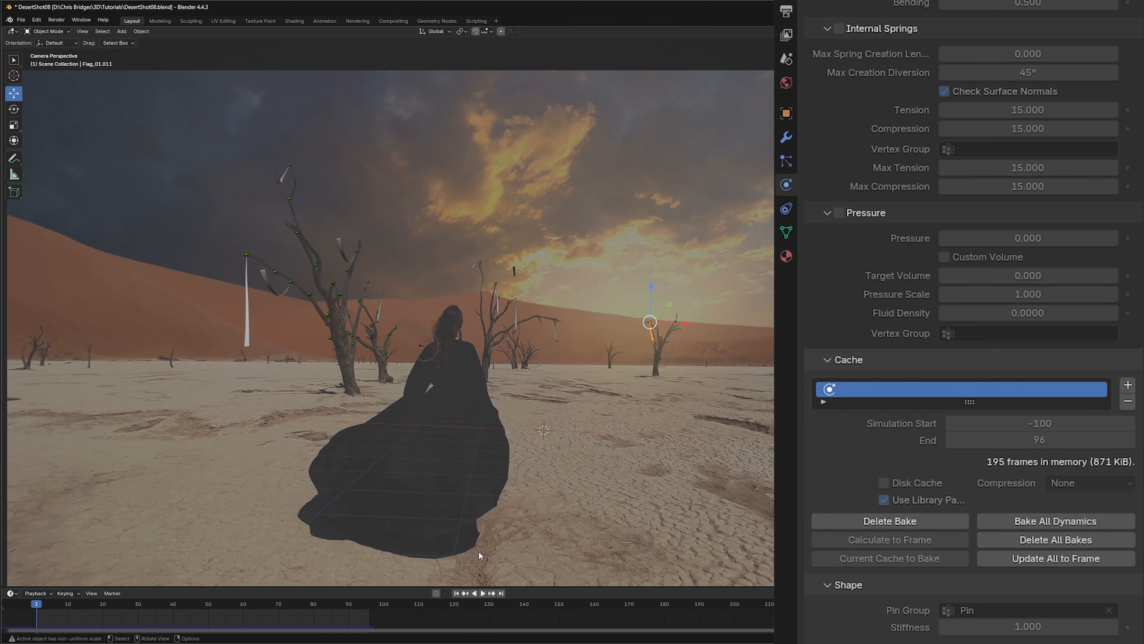
pyautogui.click(485, 594)
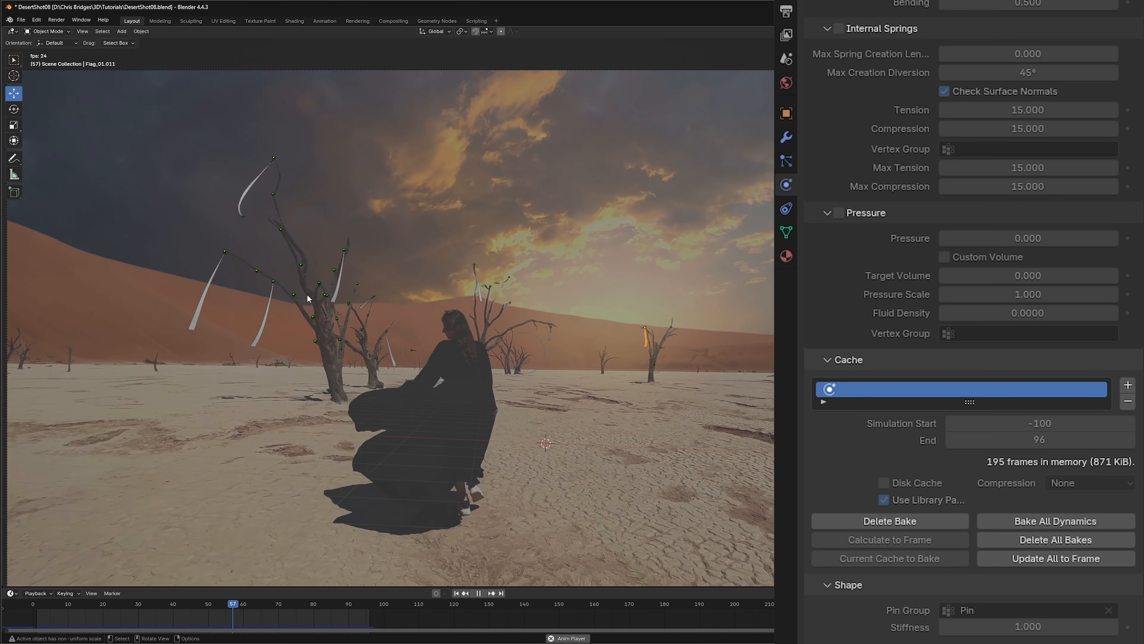
pyautogui.press('space')
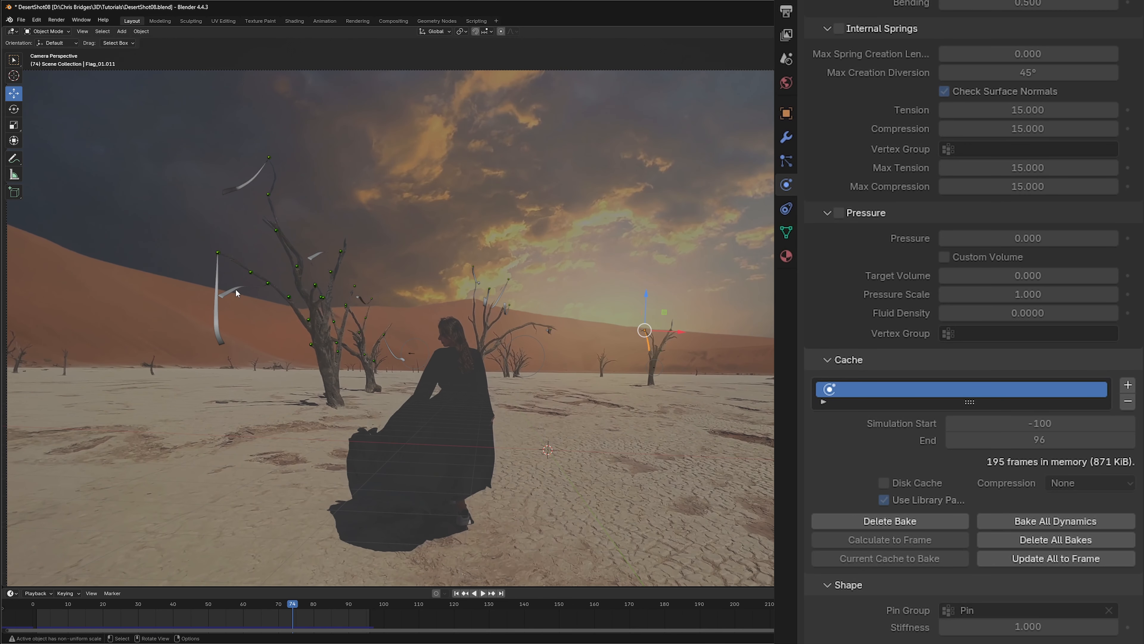
pyautogui.click(458, 594)
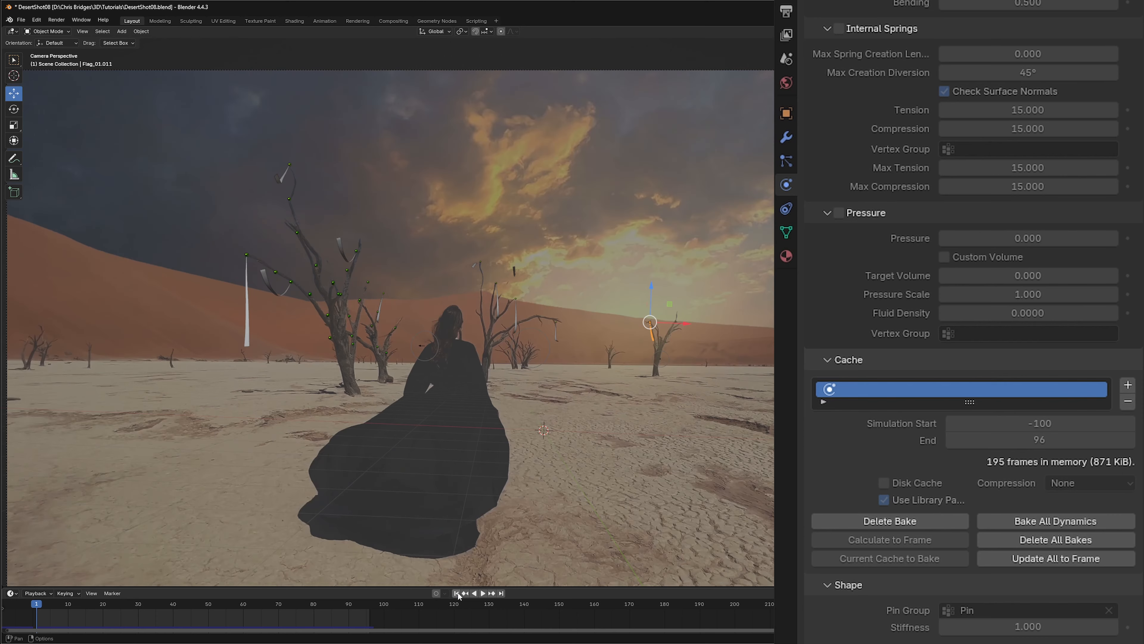
# Step: Delete all the dynamics bakes and compare the cache start frames of Flag_01.003, Flag_01.002 and Flag_01.010
pyautogui.click(342, 255)
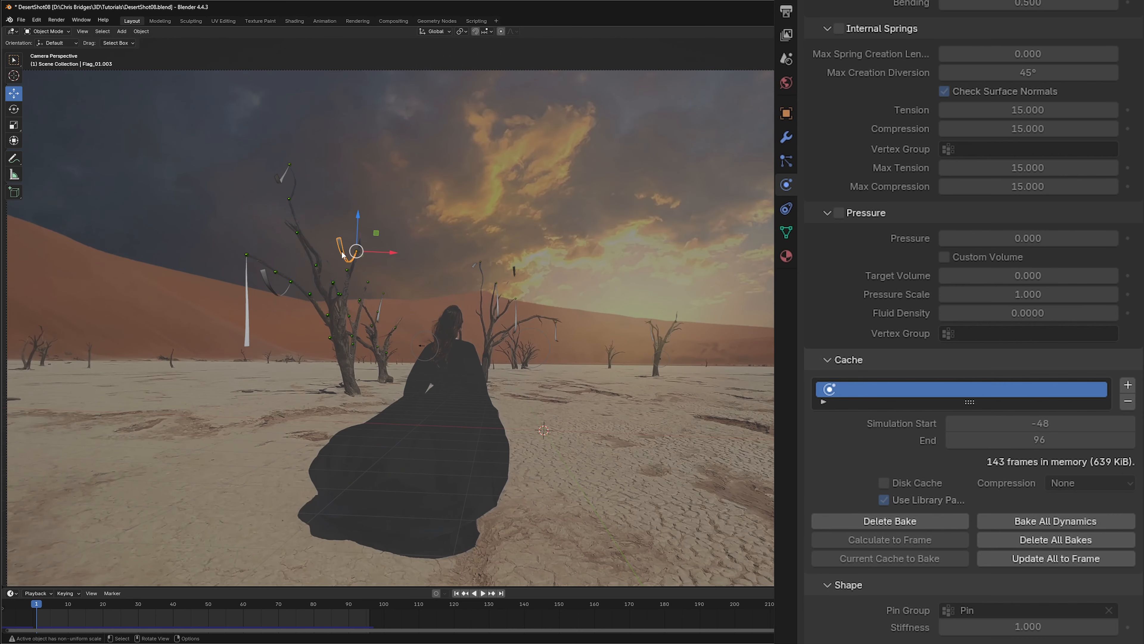
pyautogui.click(1090, 541)
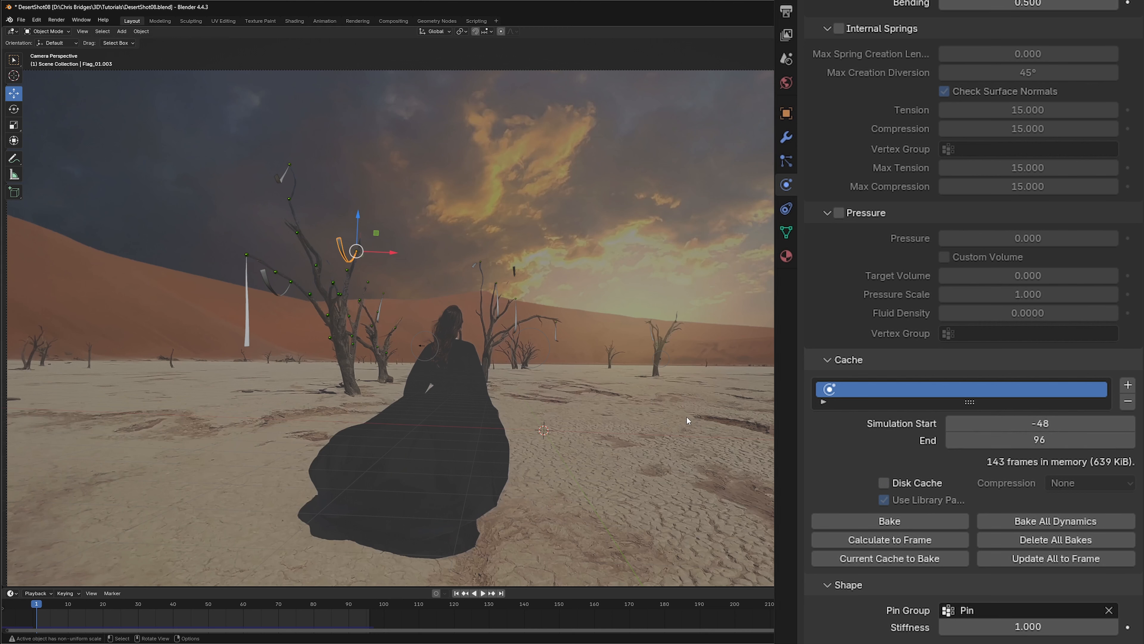
pyautogui.click(272, 290)
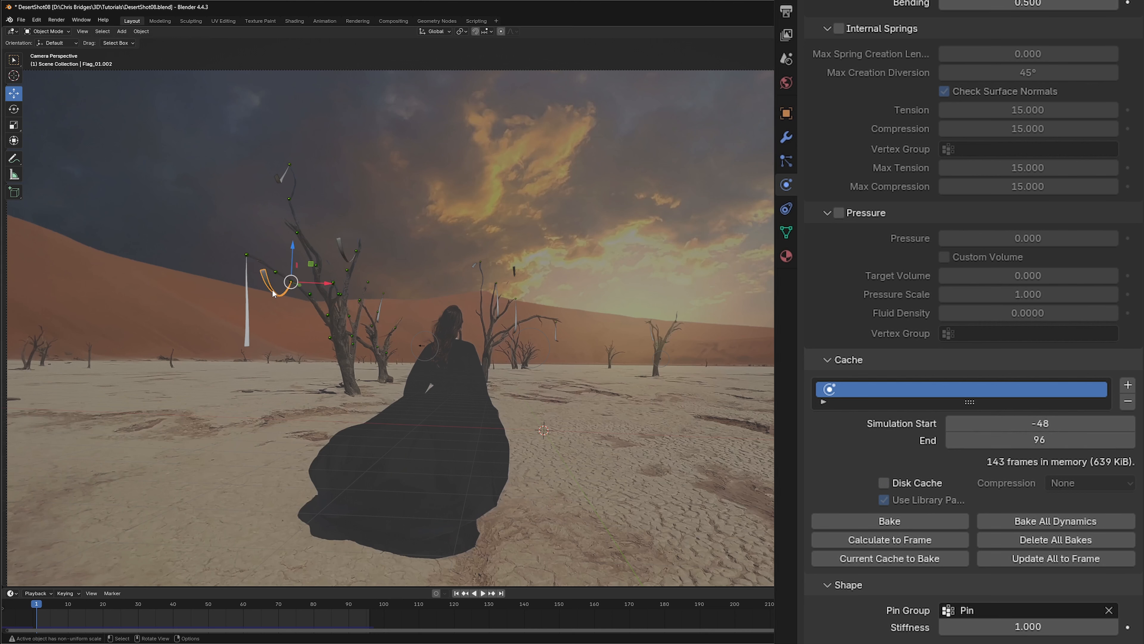
pyautogui.click(344, 258)
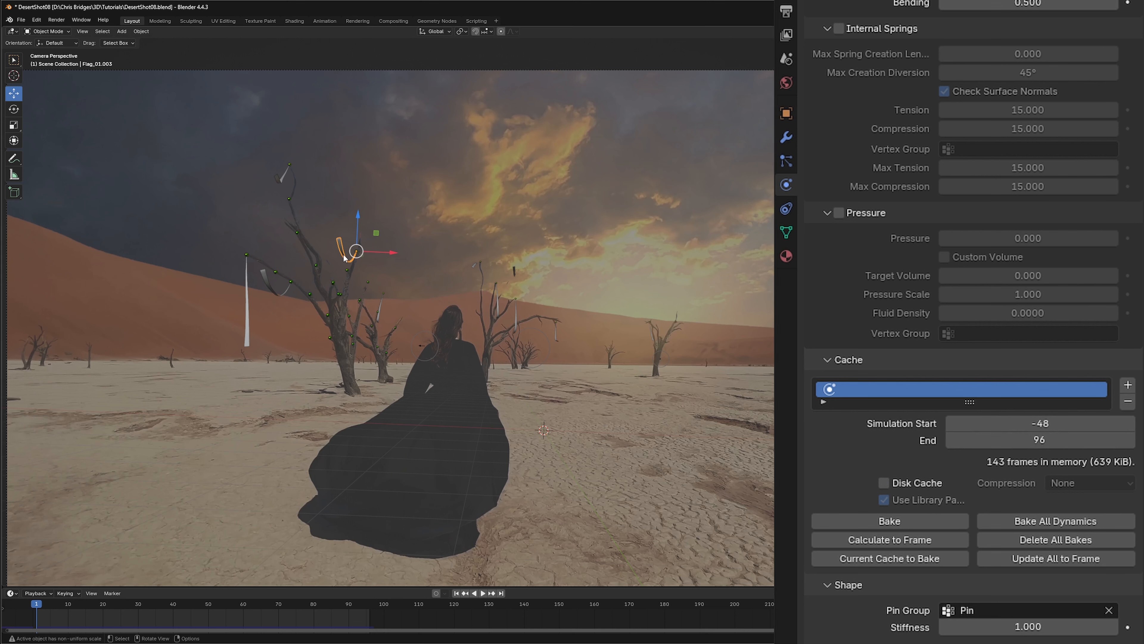
pyautogui.click(378, 313)
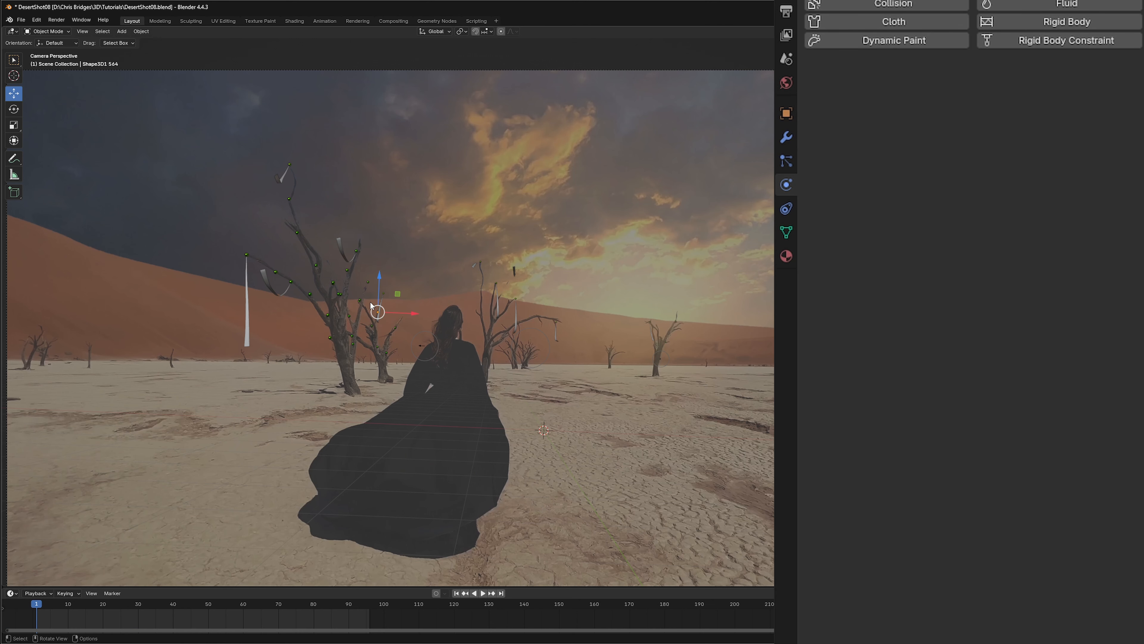
pyautogui.click(379, 317)
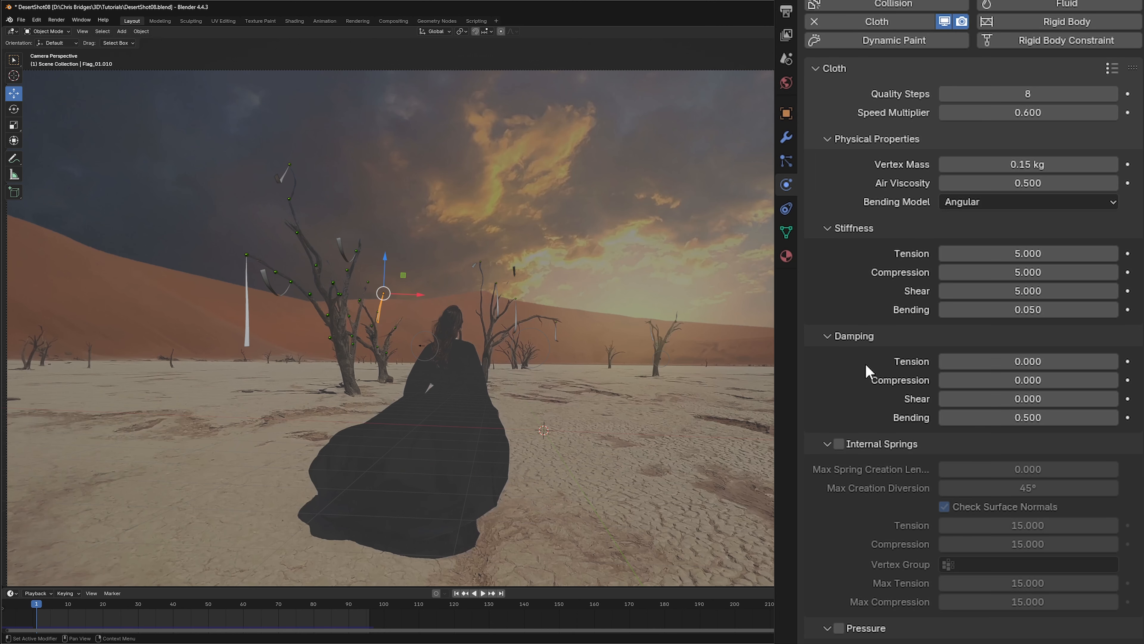
pyautogui.scroll(-12, 955, 518)
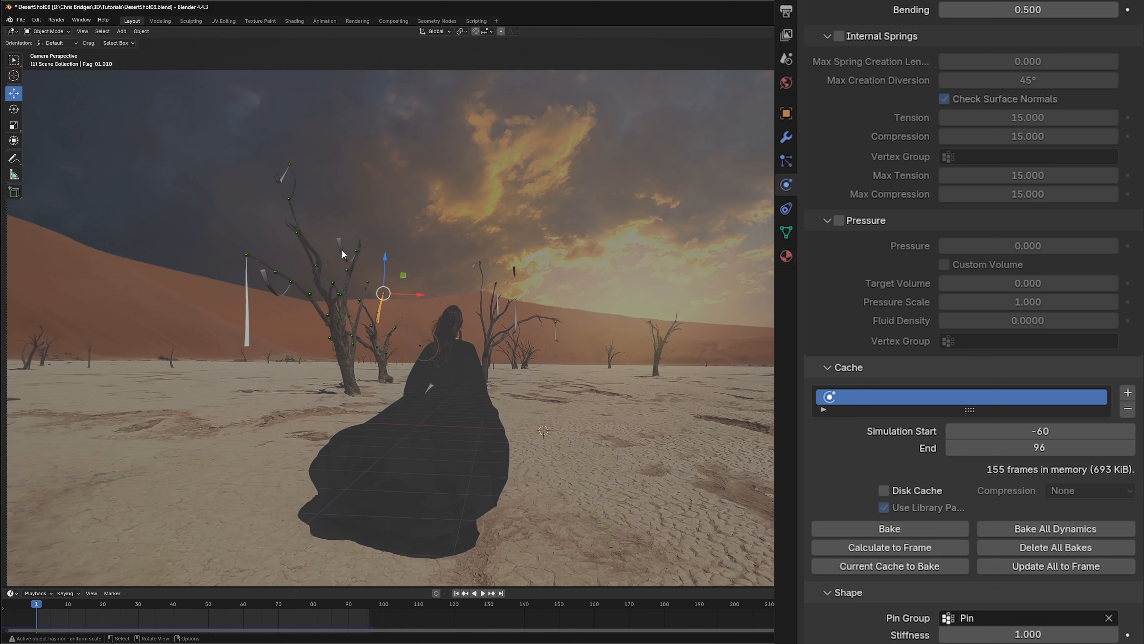
# Step: Set the cache simulation start of Flag_01.003, on the large tree's right branch, to -112
pyautogui.click(341, 250)
pyautogui.click(1041, 431)
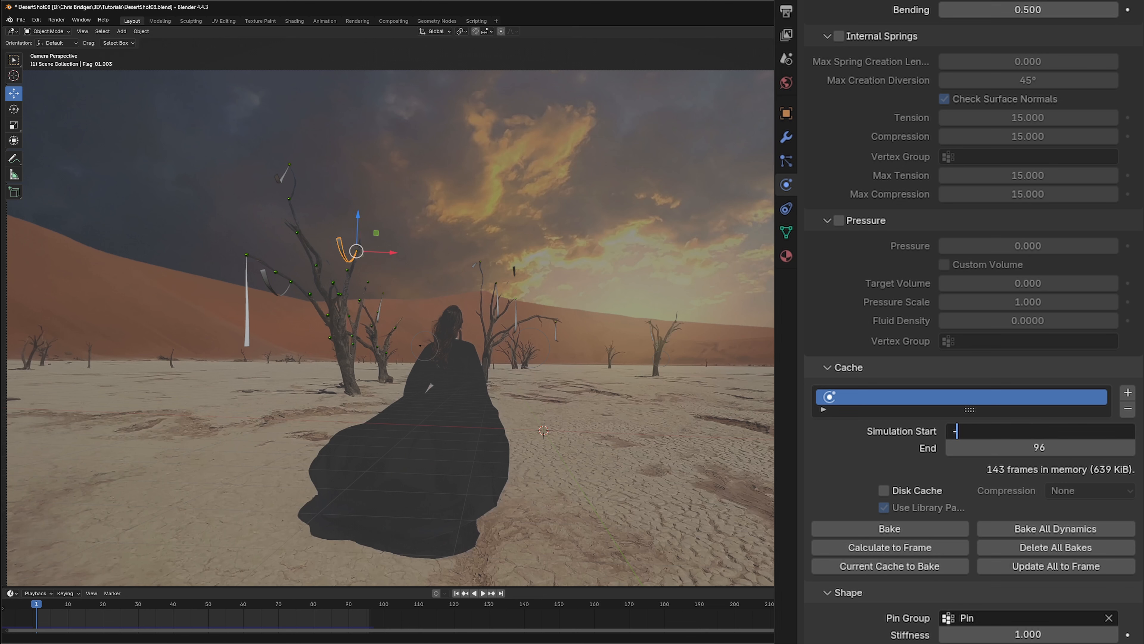
pyautogui.write('-112')
pyautogui.press('Return')
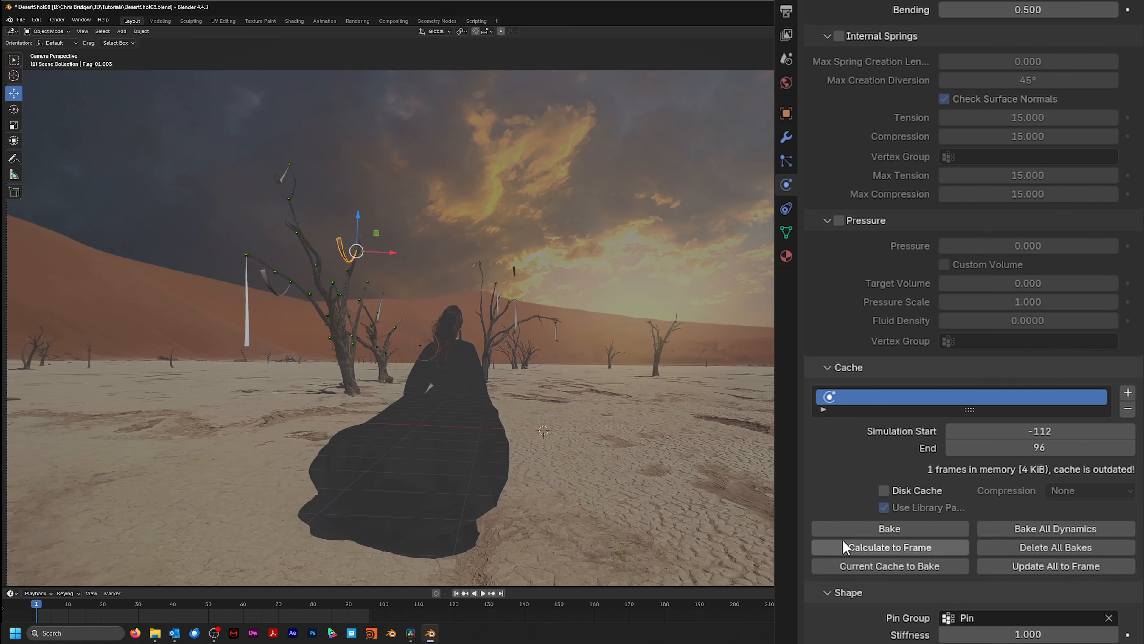
# Step: Rebake all dynamics with Flag_01.003's new start frame, play the animation to check the flags, and return to the first frame
pyautogui.click(1051, 530)
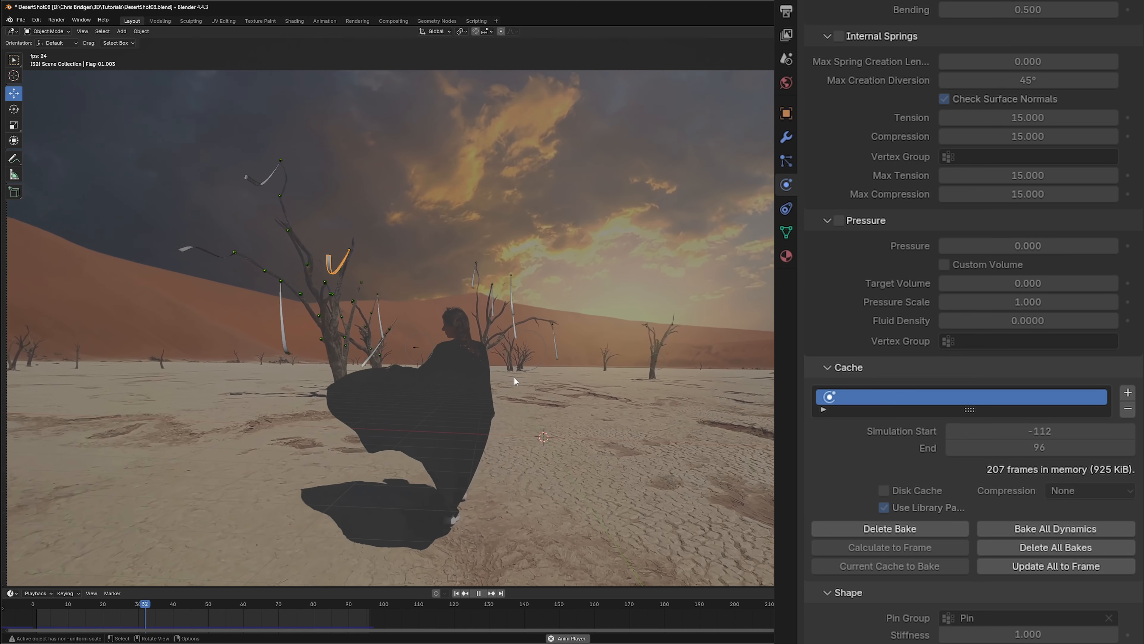
pyautogui.press('Escape')
pyautogui.click(457, 593)
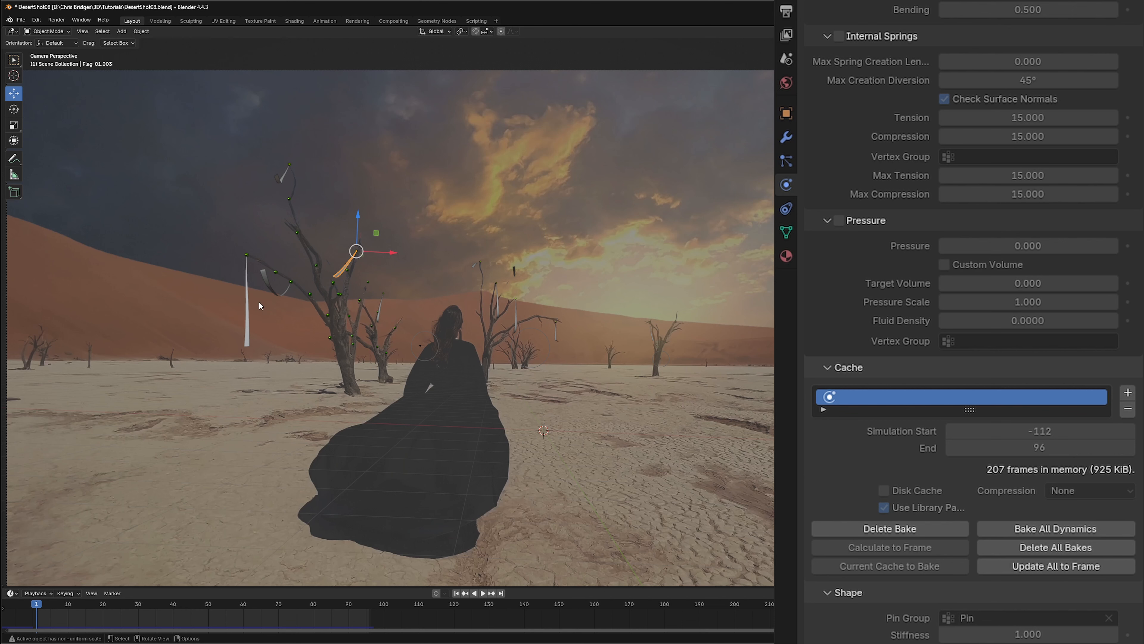
# Step: Select Flag_01 on the large tree's outermost branch and split the viewport to show a Shader Editor beside it
pyautogui.click(246, 321)
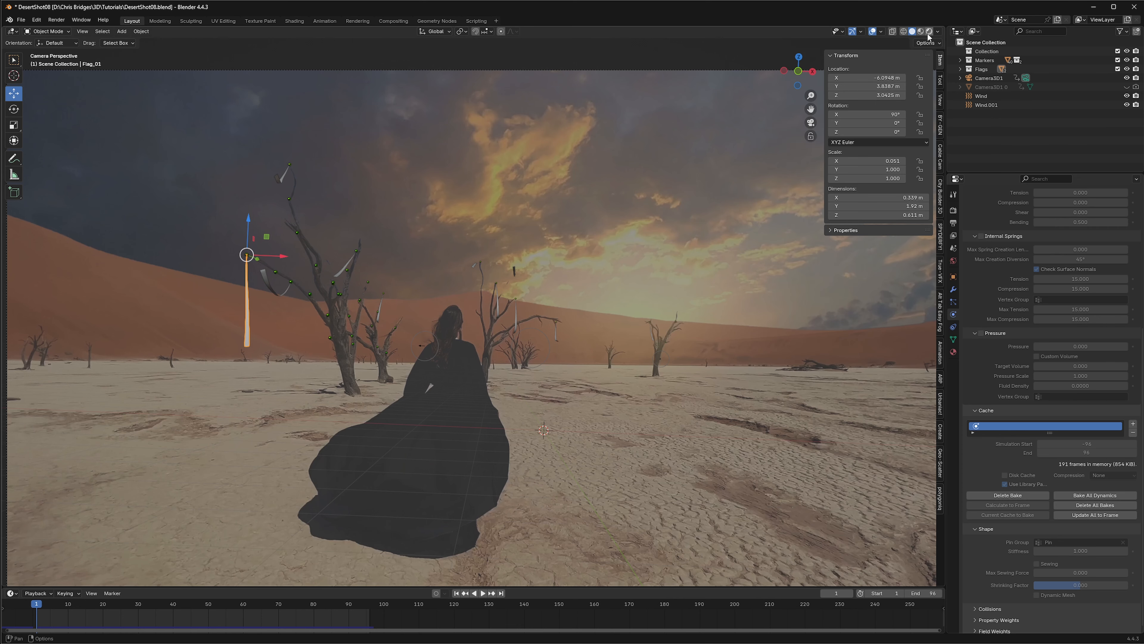
pyautogui.moveTo(929, 37); pyautogui.dragTo(495, 34)
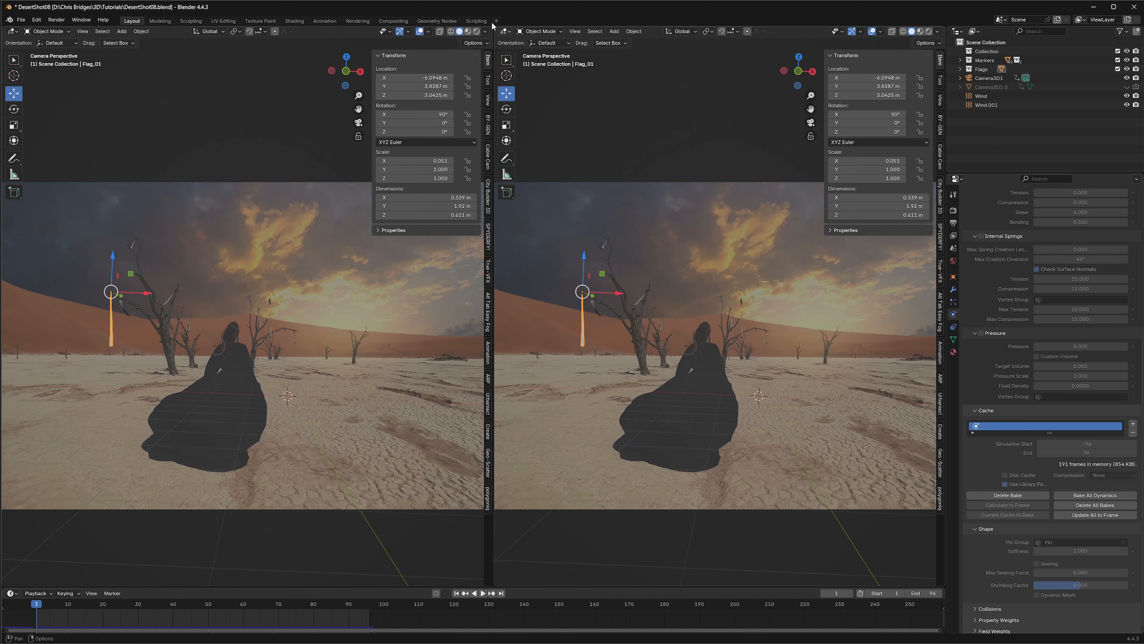
pyautogui.click(507, 32)
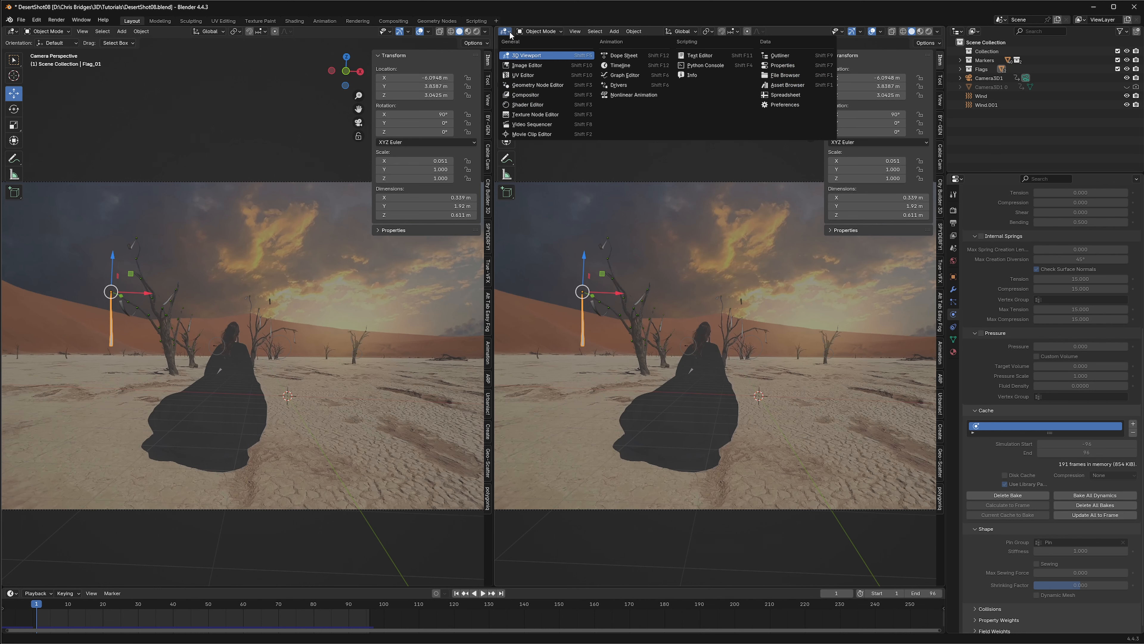
pyautogui.click(533, 105)
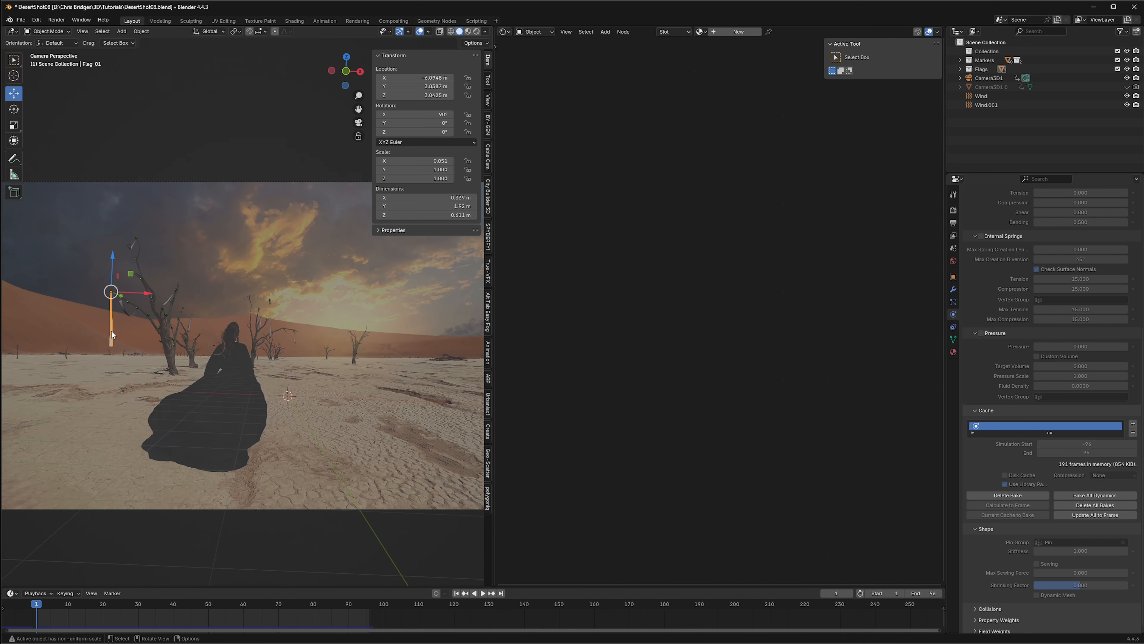
# Step: Create a new material for Flag_01 with a nearly black base color and a roughness of about 0.986
pyautogui.click(739, 31)
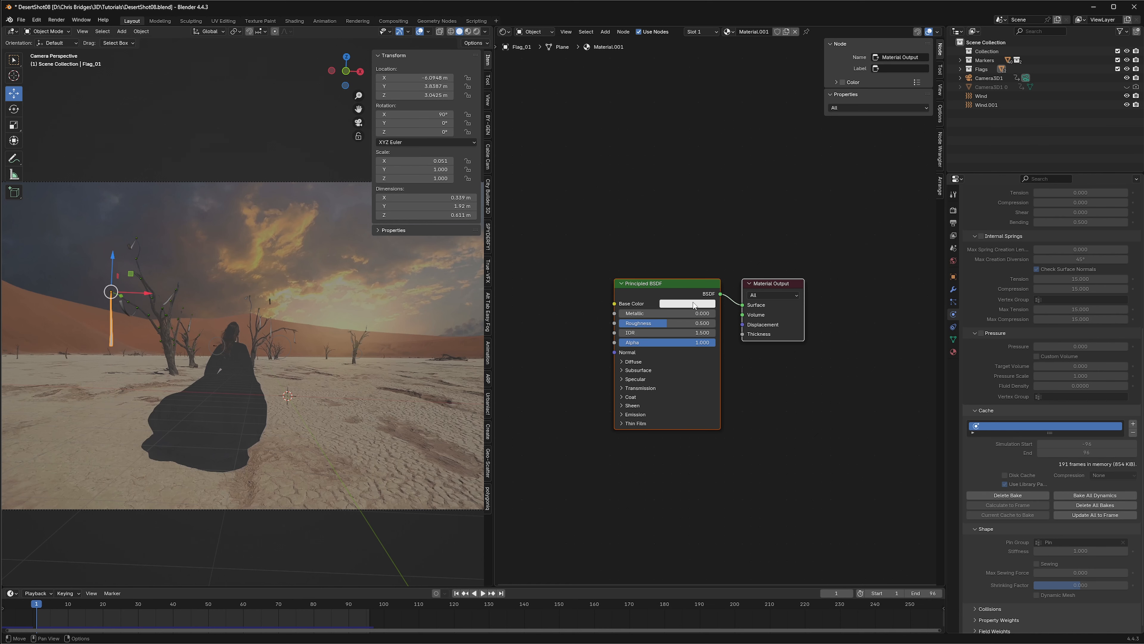
pyautogui.click(695, 305)
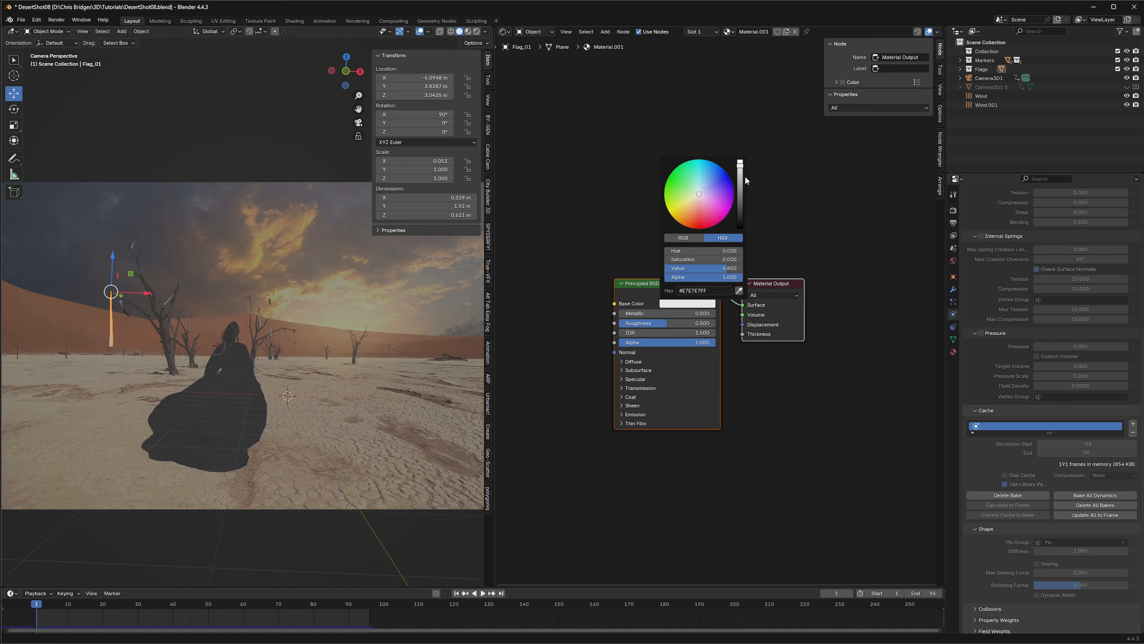
pyautogui.moveTo(741, 171); pyautogui.dragTo(739, 220)
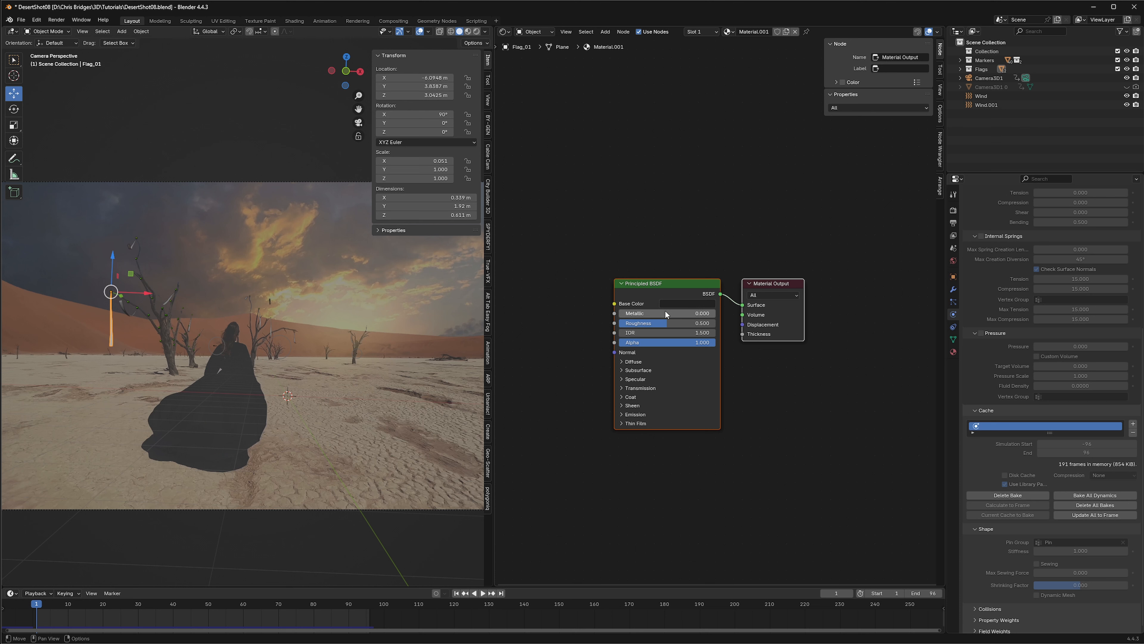
pyautogui.moveTo(667, 324); pyautogui.dragTo(711, 323)
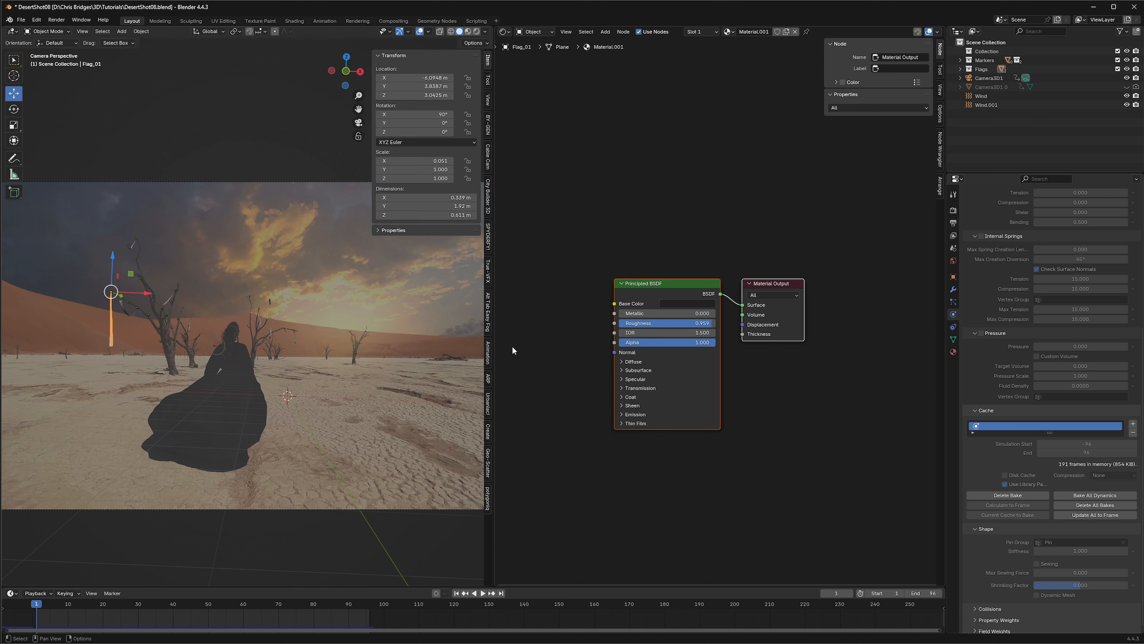
pyautogui.moveTo(706, 325); pyautogui.dragTo(708, 325)
# Step: Rename Flag_01's material to Flag and deselect its shader nodes
pyautogui.doubleClick(753, 32)
pyautogui.write('Flag')
pyautogui.press('Return')
pyautogui.click(618, 221)
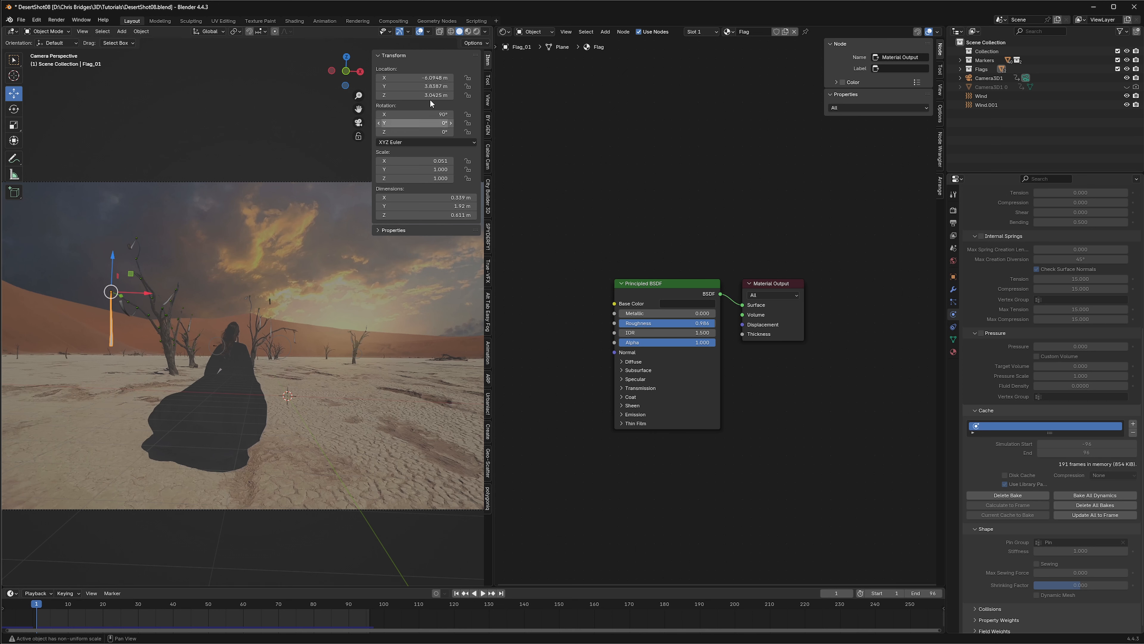
# Step: Switch the 3D viewport to rendered shading and frame Flag_01 close up to inspect its dark material
pyautogui.click(477, 31)
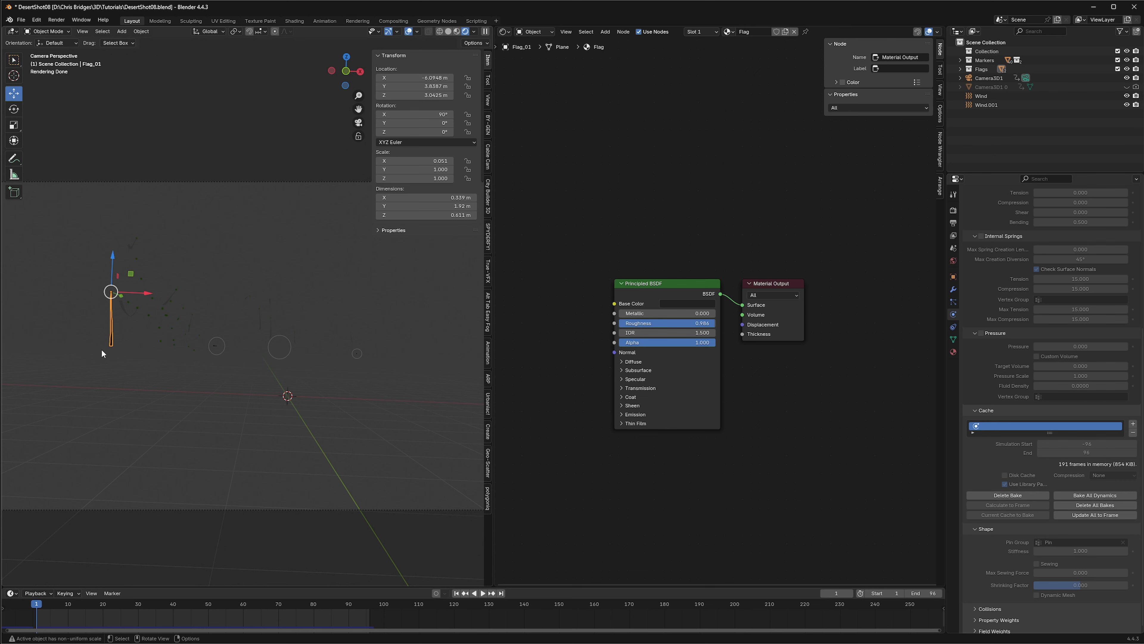
pyautogui.scroll(5, 101, 350)
pyautogui.keyDown('shift'); pyautogui.moveTo(101, 349); pyautogui.dragTo(237, 373, button='middle'); pyautogui.keyUp('shift')
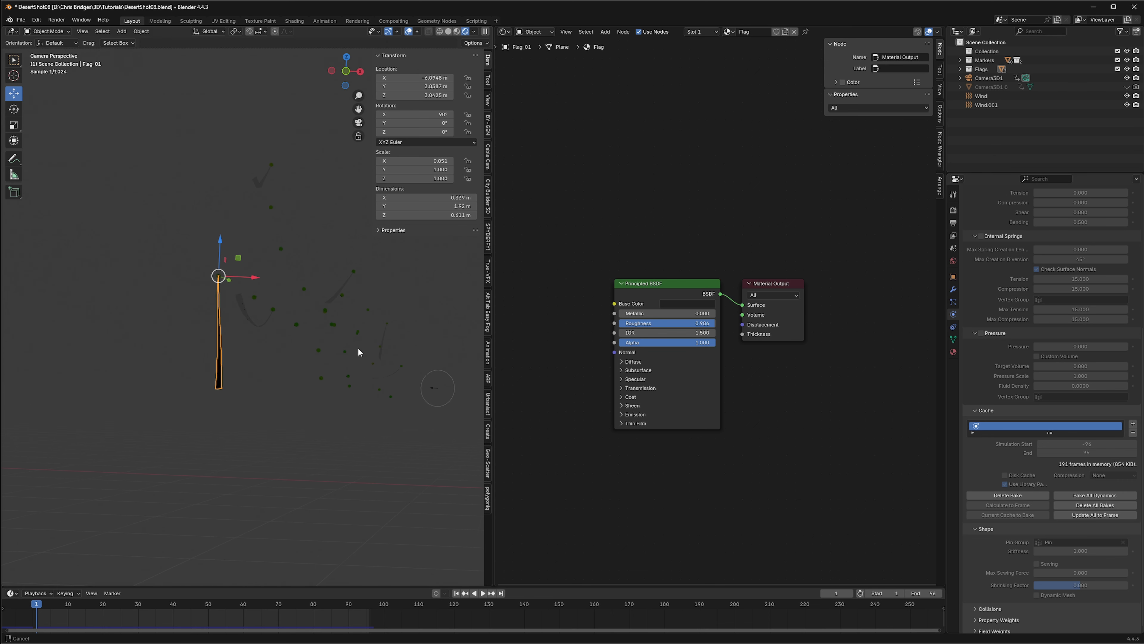
# Step: Zoom back out from Flag_01 and return the 3D viewport to solid shading
pyautogui.click(206, 425)
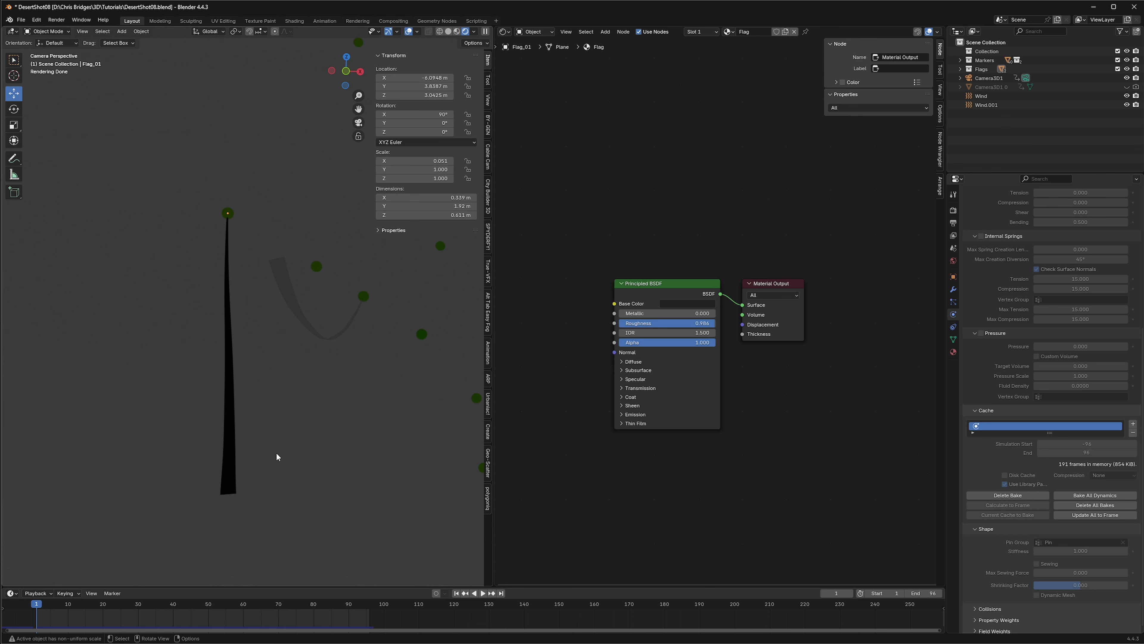
pyautogui.scroll(-5, 276, 457)
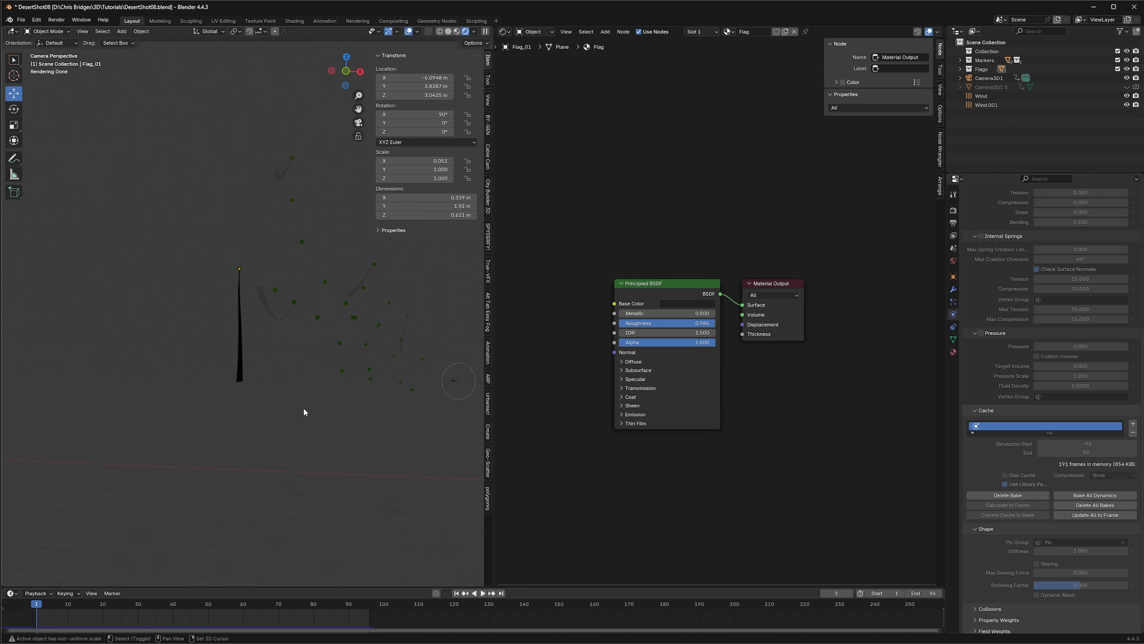
pyautogui.moveTo(303, 407)
pyautogui.mouseDown(button='middle')
pyautogui.moveTo(294, 409)
pyautogui.moveTo(314, 411)
pyautogui.moveTo(305, 413)
pyautogui.mouseUp(button='middle')
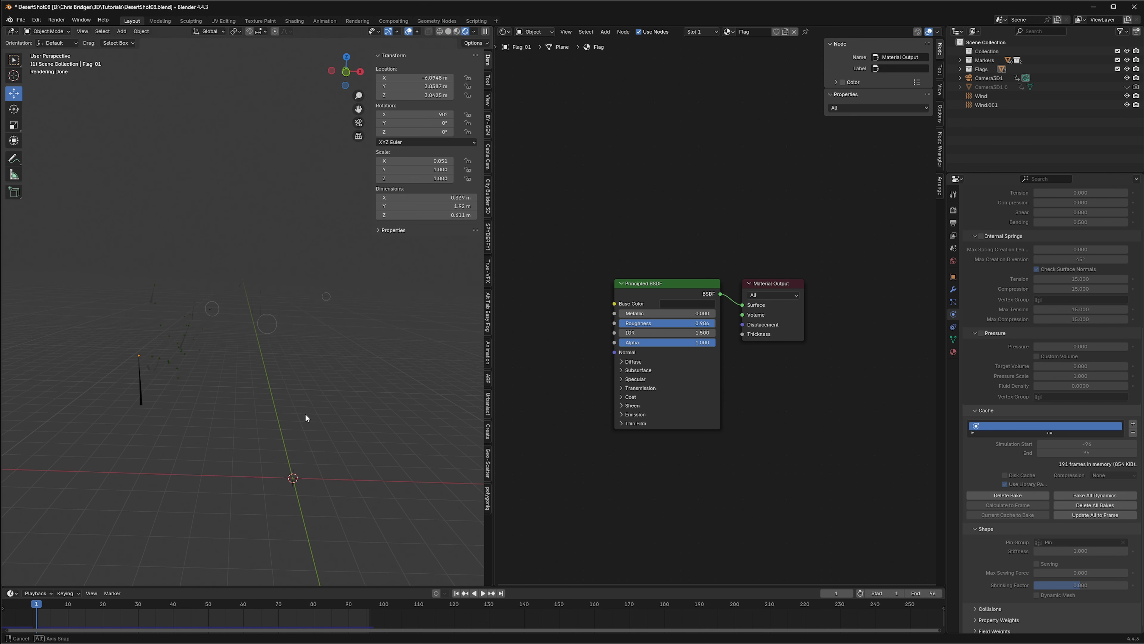
pyautogui.click(449, 32)
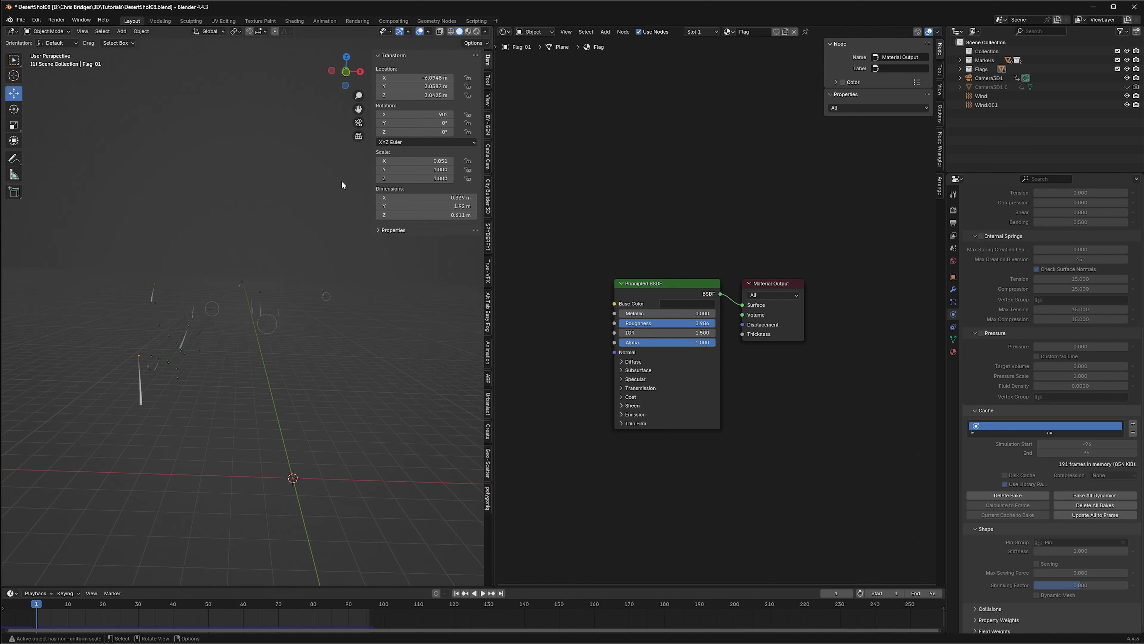
# Step: Assign the existing Flag material to Flag_01.002, the curved flag on the large tree, with both editors resized around the camera view
pyautogui.click(154, 370)
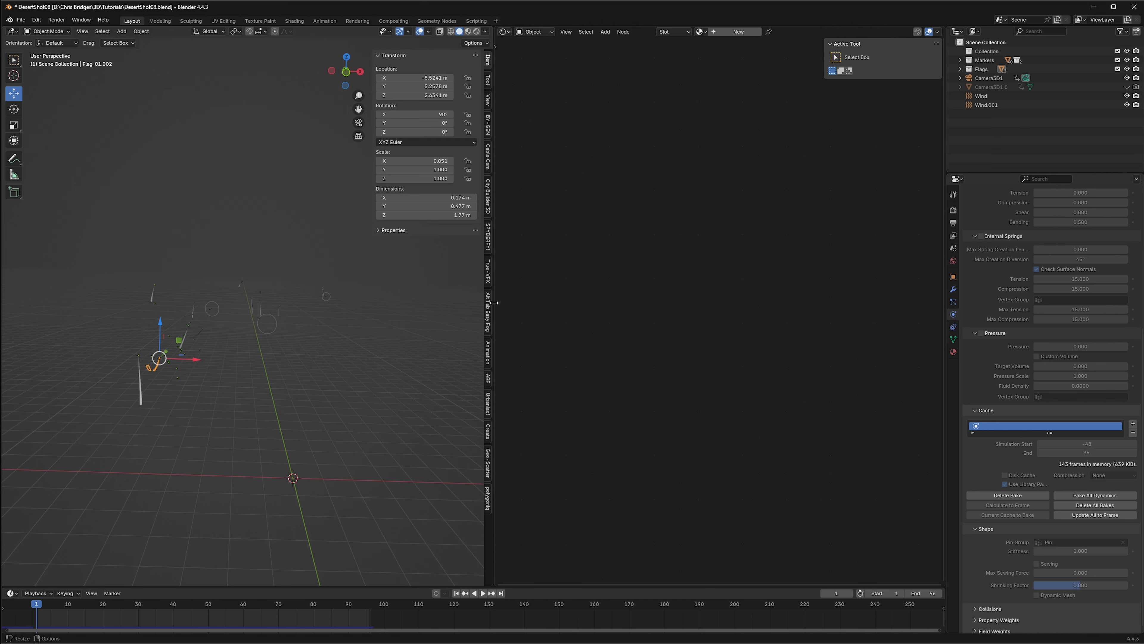
pyautogui.moveTo(494, 304); pyautogui.dragTo(856, 310)
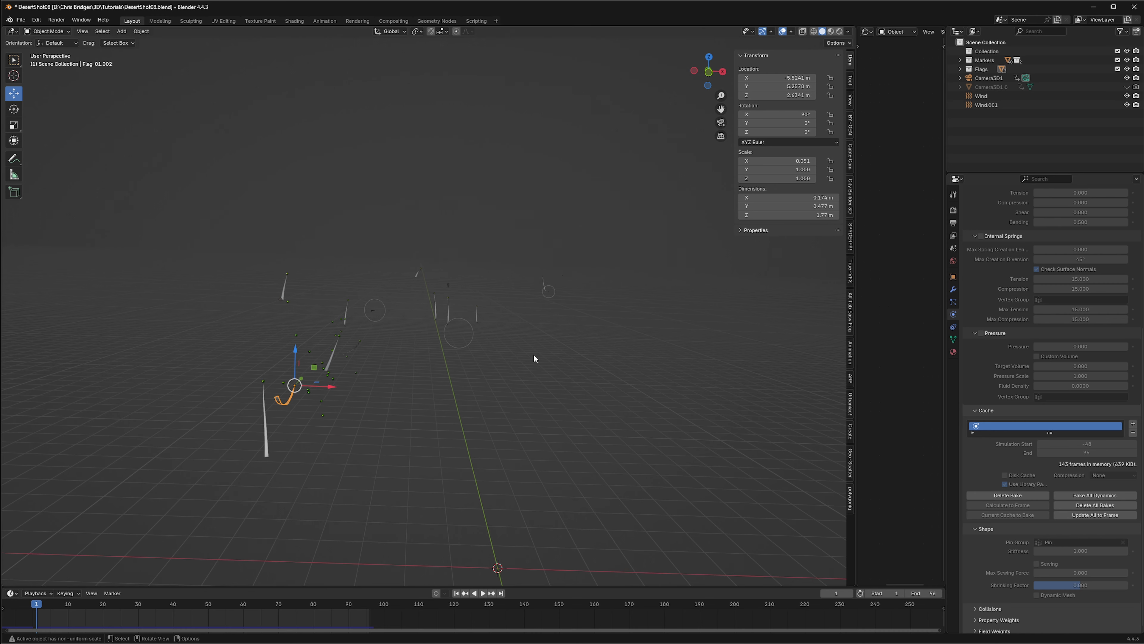
pyautogui.press('KP_0')
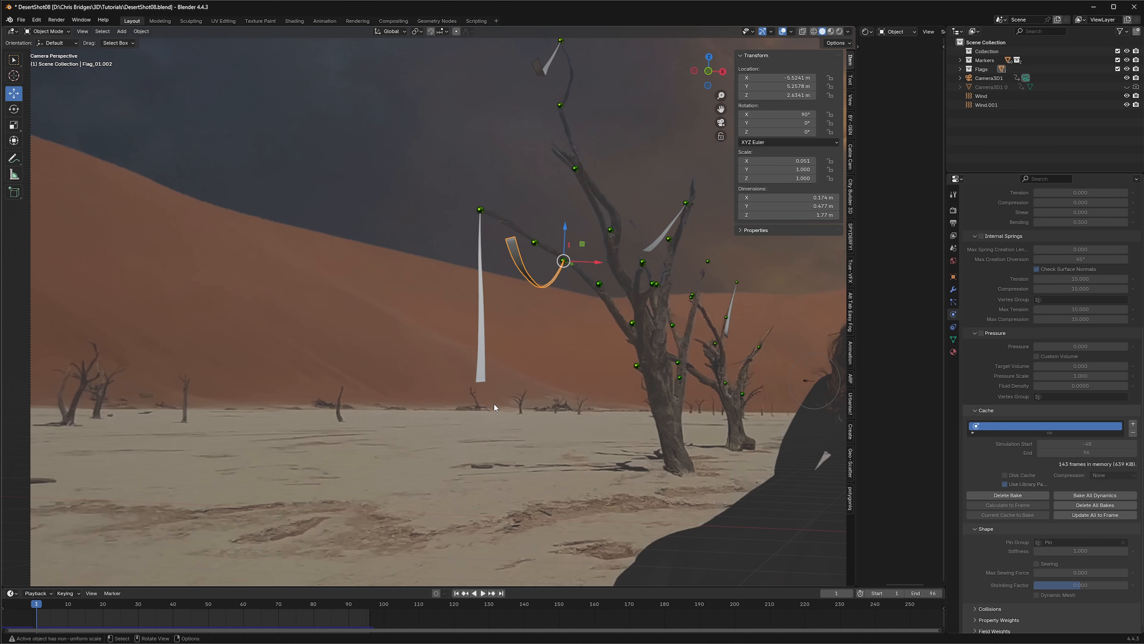
pyautogui.scroll(-4, 495, 405)
pyautogui.keyDown('shift'); pyautogui.moveTo(574, 367); pyautogui.dragTo(344, 364, button='middle'); pyautogui.keyUp('shift')
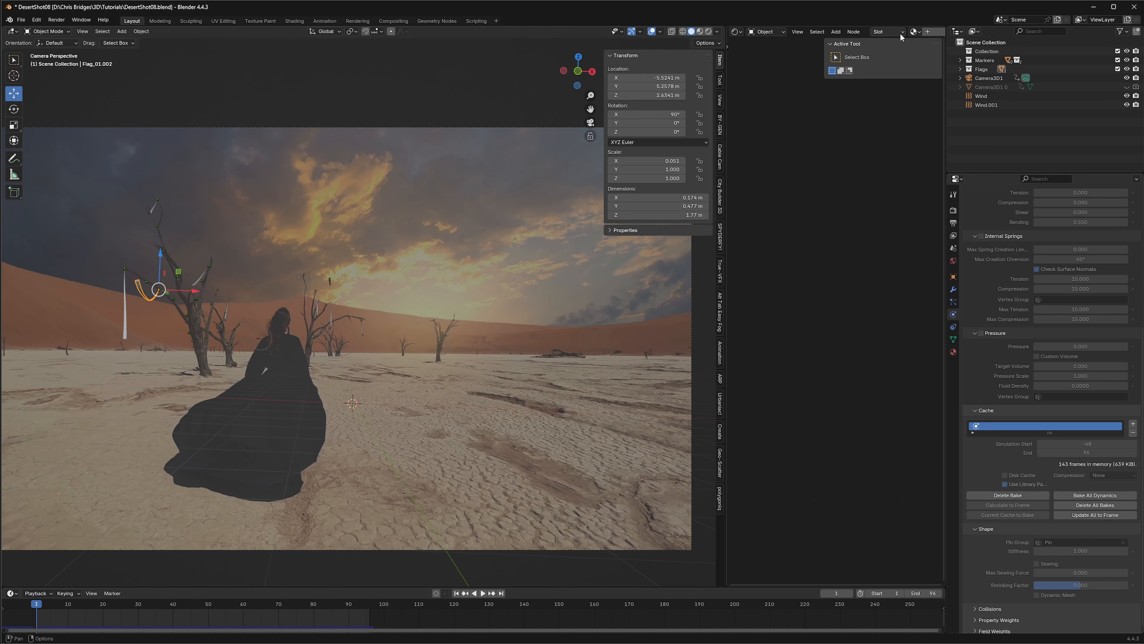
pyautogui.moveTo(727, 153); pyautogui.dragTo(633, 166)
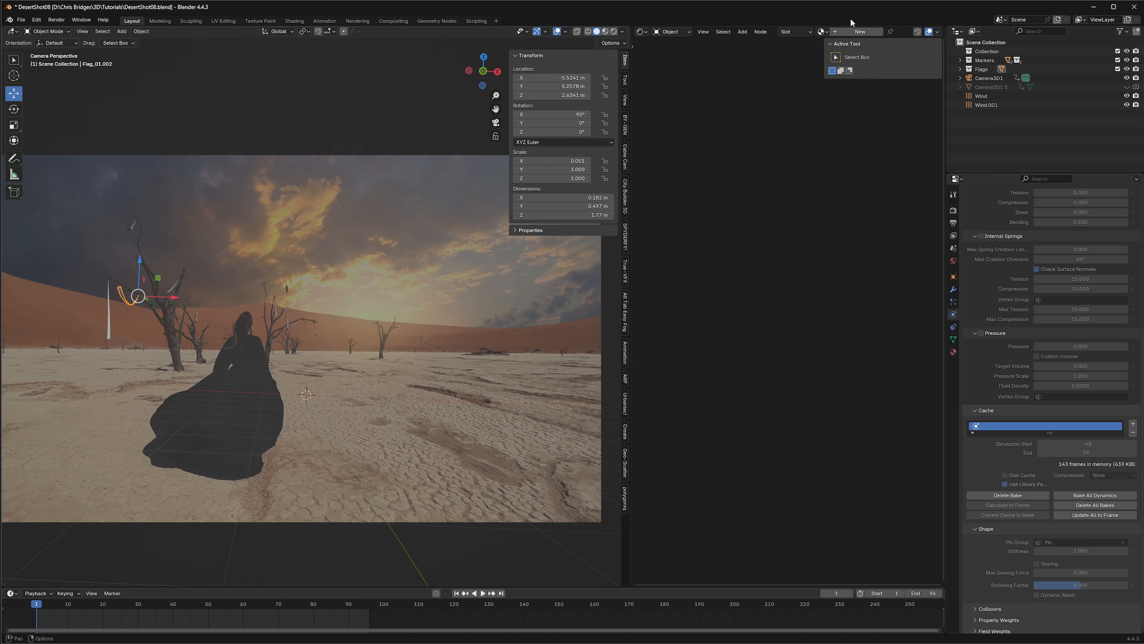
pyautogui.click(822, 31)
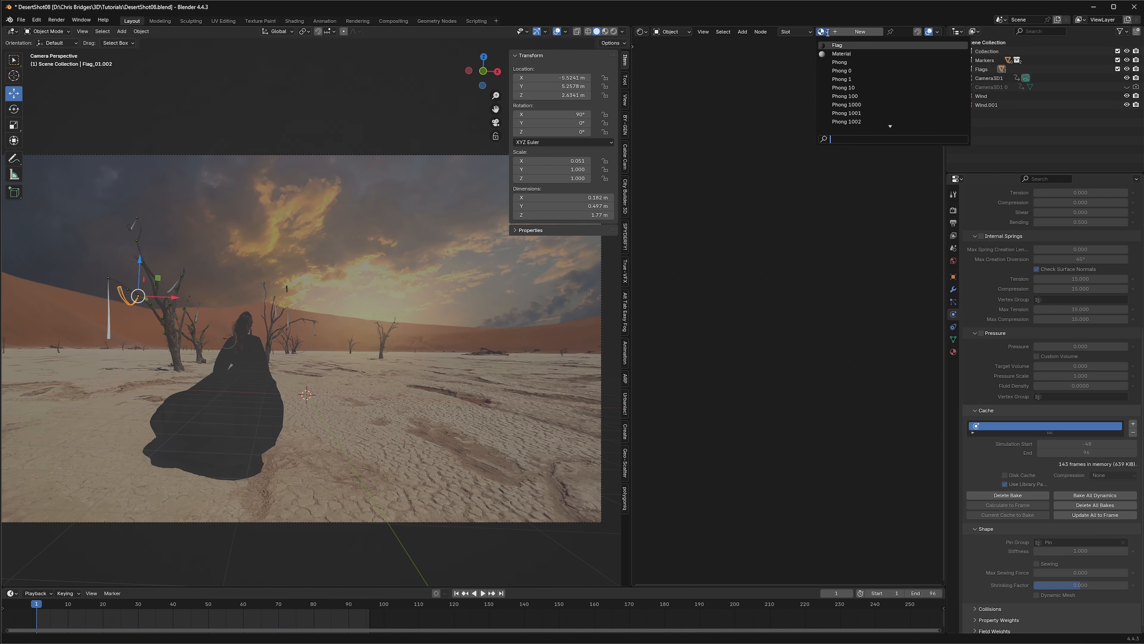
pyautogui.click(846, 45)
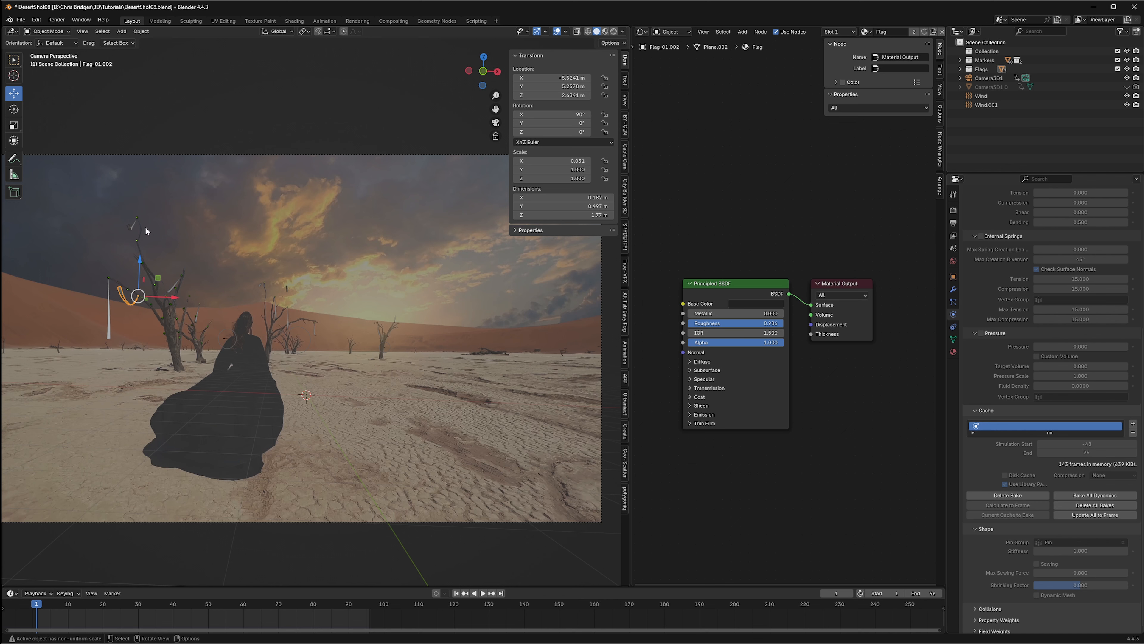
# Step: Assign the Flag material to the flag on the large tree's topmost branch and the one on its right-hand branch
pyautogui.click(128, 231)
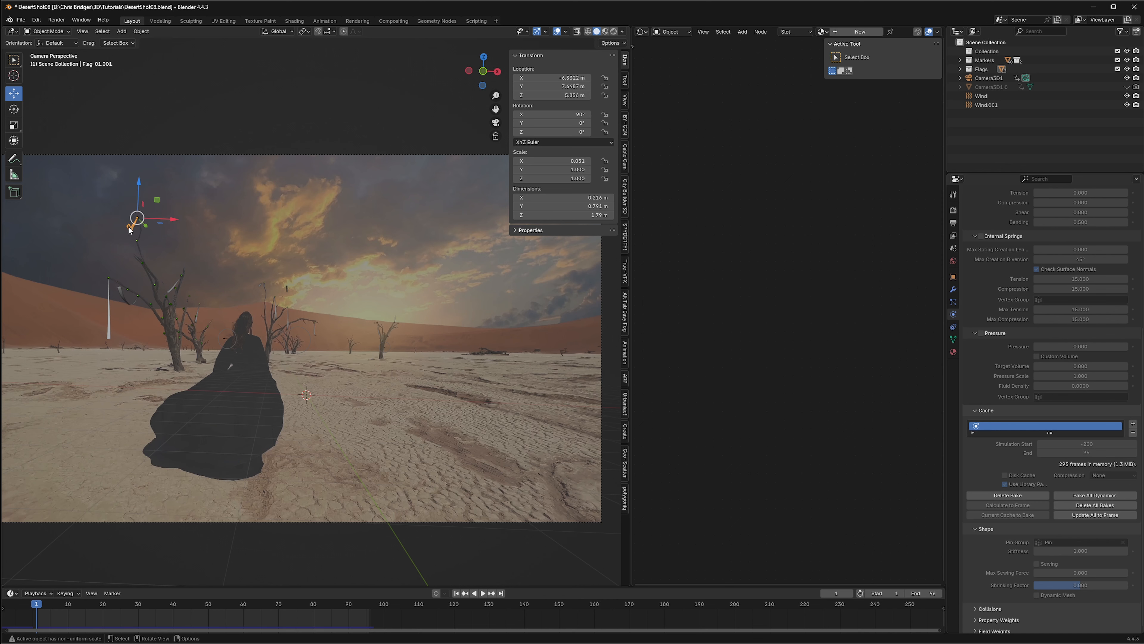
pyautogui.click(822, 32)
pyautogui.click(846, 46)
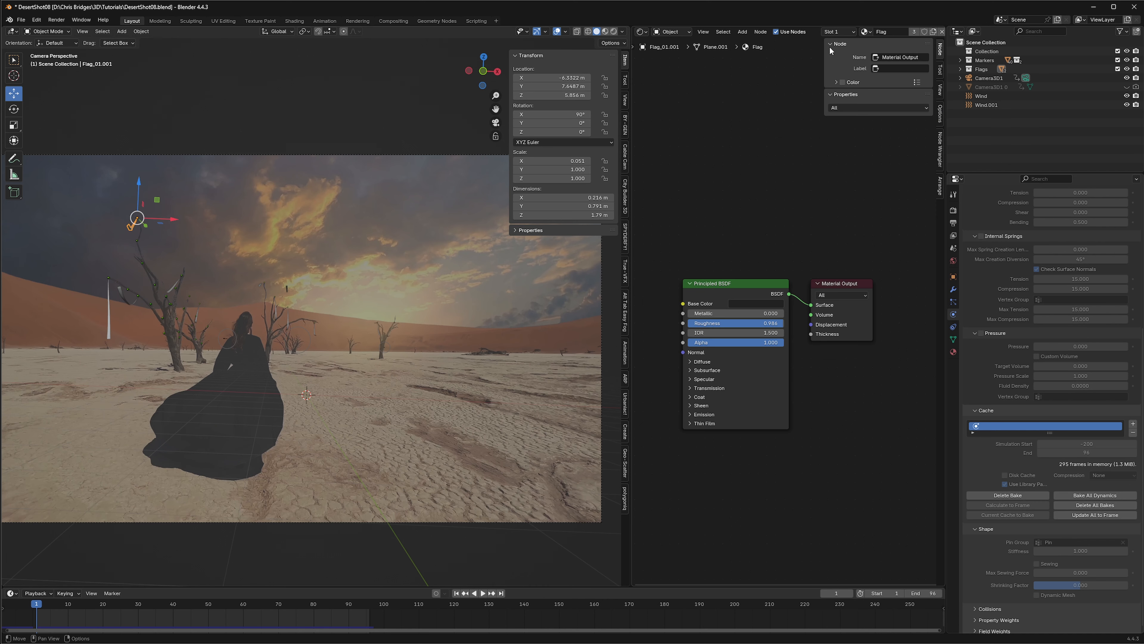
pyautogui.click(174, 285)
pyautogui.click(822, 31)
pyautogui.click(846, 46)
# Step: Assign the Flag material to Flag_01.010, the flag on the smaller tree behind the large one
pyautogui.click(196, 317)
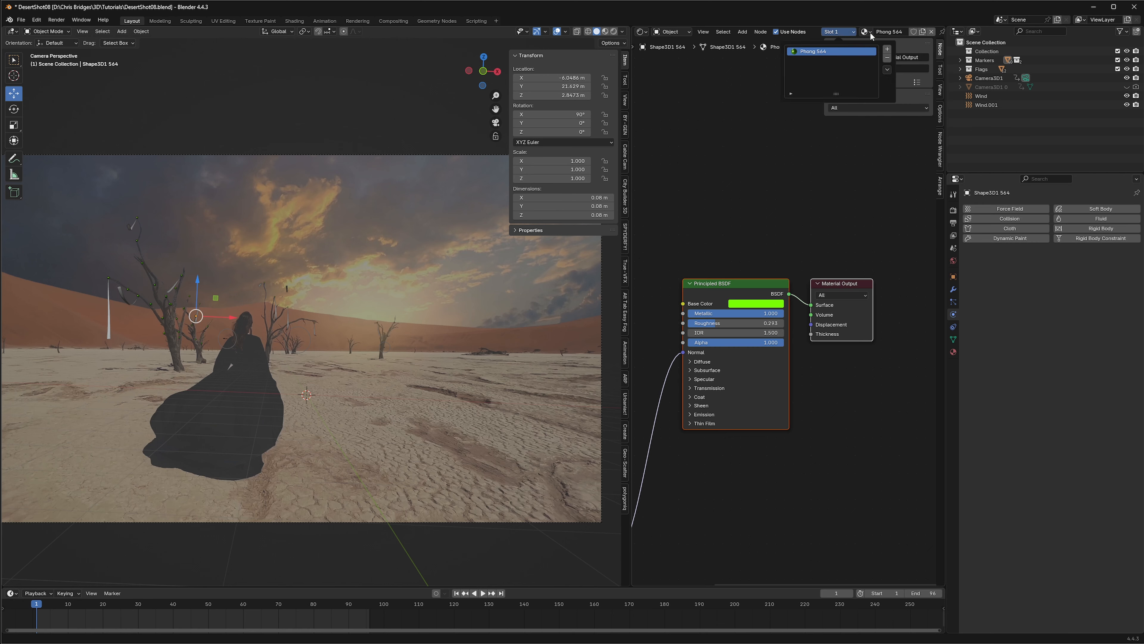
pyautogui.click(196, 316)
pyautogui.click(822, 32)
pyautogui.click(846, 45)
pyautogui.scroll(2, 189, 338)
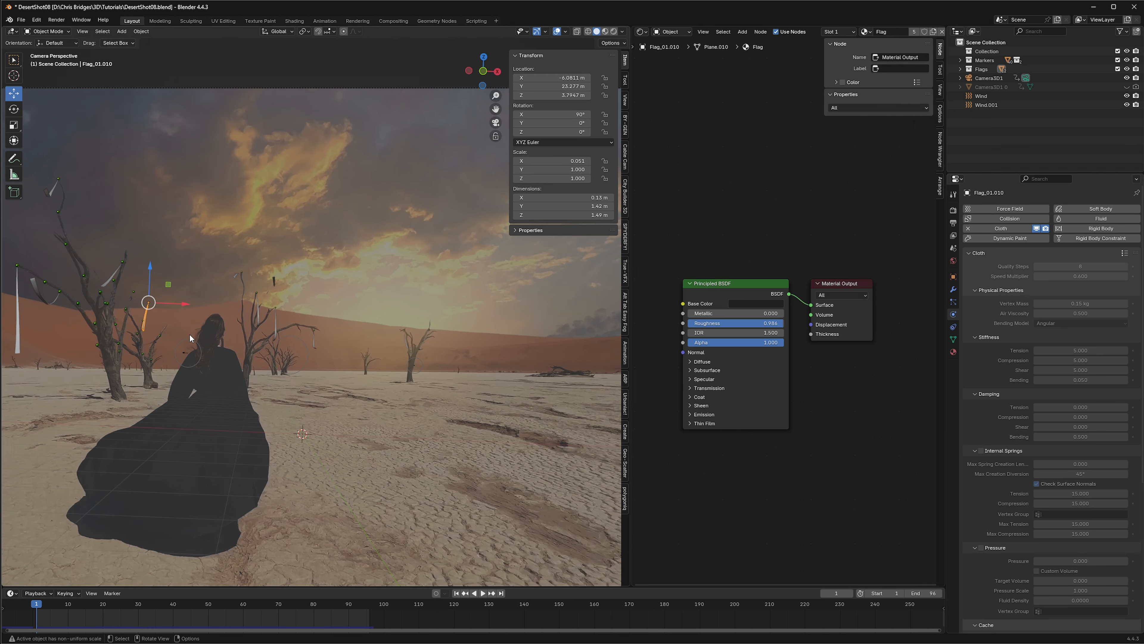
# Step: Assign the Flag material to the middle tree's upper-left flag and to Flag_01.005 hanging beside it
pyautogui.click(236, 275)
pyautogui.click(822, 31)
pyautogui.click(845, 45)
pyautogui.click(258, 312)
pyautogui.click(823, 31)
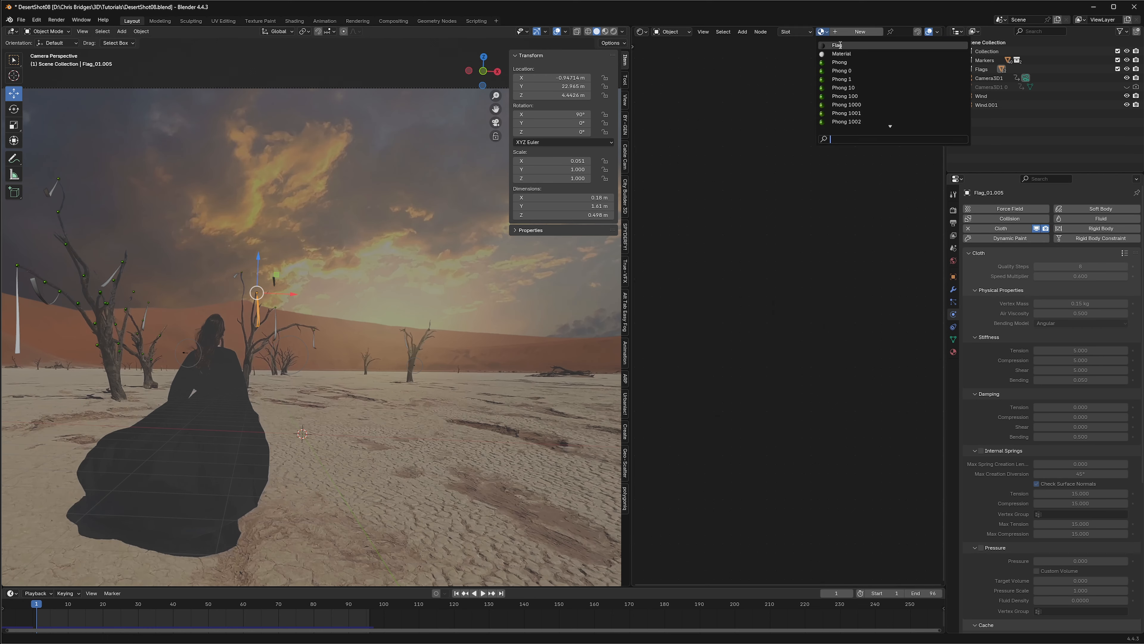
pyautogui.click(846, 46)
# Step: Assign the Flag material to the lower flag on the middle tree and the flag on the distant tree right of it
pyautogui.click(275, 326)
pyautogui.click(822, 31)
pyautogui.click(403, 333)
pyautogui.click(830, 32)
pyautogui.click(846, 46)
# Step: Switch the viewport to rendered shading and assign the Flag material to Flag_01.006 at the top of the middle tree
pyautogui.click(614, 32)
pyautogui.click(273, 282)
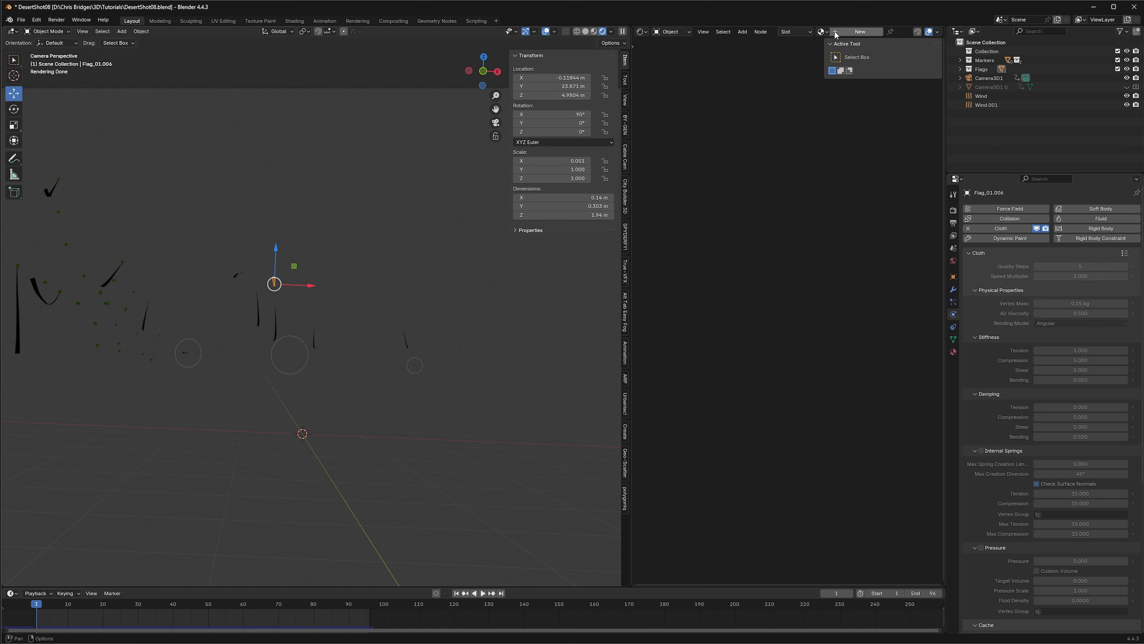
pyautogui.click(830, 32)
pyautogui.click(845, 45)
# Step: Assign the Flag material to Flag_01.009, the thin flag on the smaller tree behind the large one
pyautogui.click(349, 604)
pyautogui.click(200, 352)
pyautogui.click(830, 32)
pyautogui.click(845, 46)
# Step: Play the animation in rendered shading to check the flags, select Flag_01.011 on the distant tree and return to frame 1
pyautogui.click(209, 380)
pyautogui.press('space')
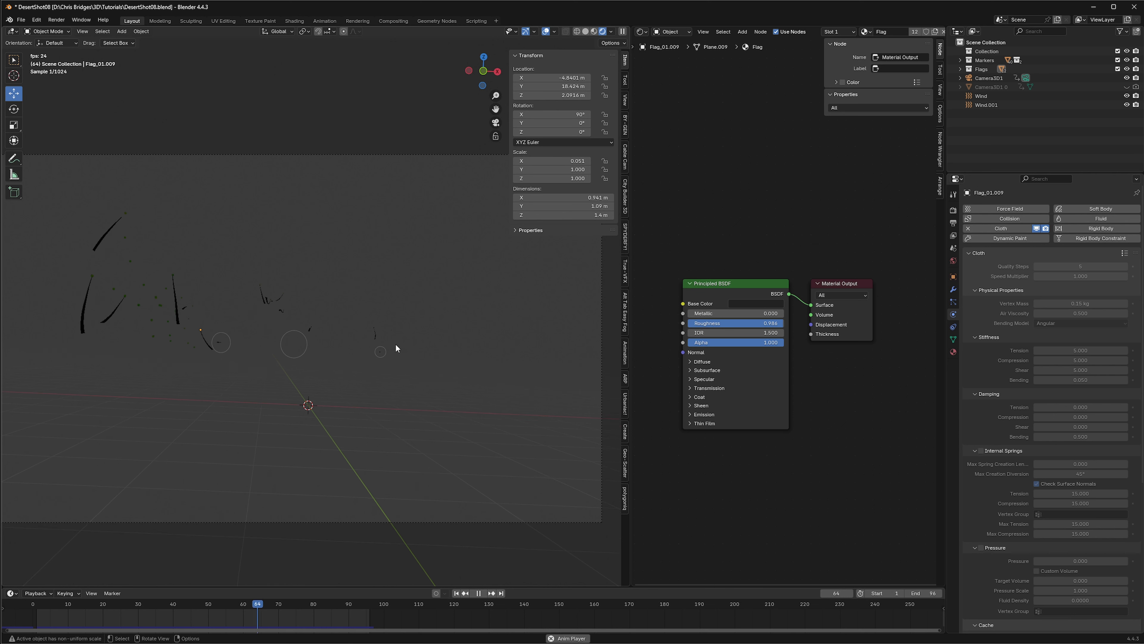
pyautogui.press('space')
pyautogui.click(377, 336)
pyautogui.moveTo(362, 605); pyautogui.dragTo(36, 616)
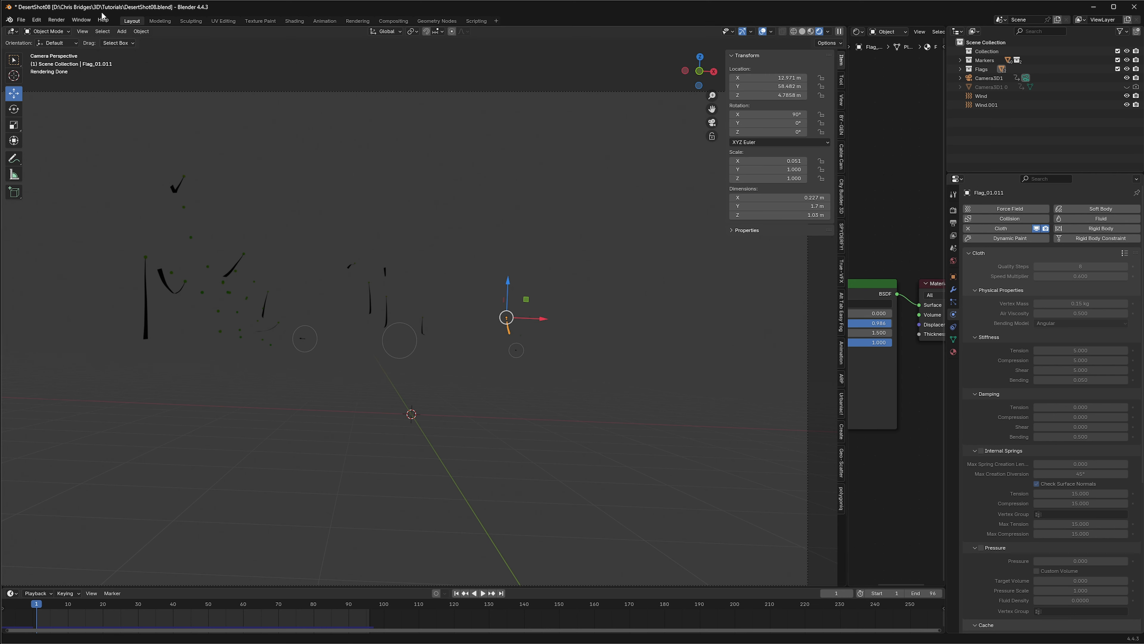
# Step: Render frame 1 as a still image and examine the flags across the render result
pyautogui.click(56, 20)
pyautogui.click(77, 30)
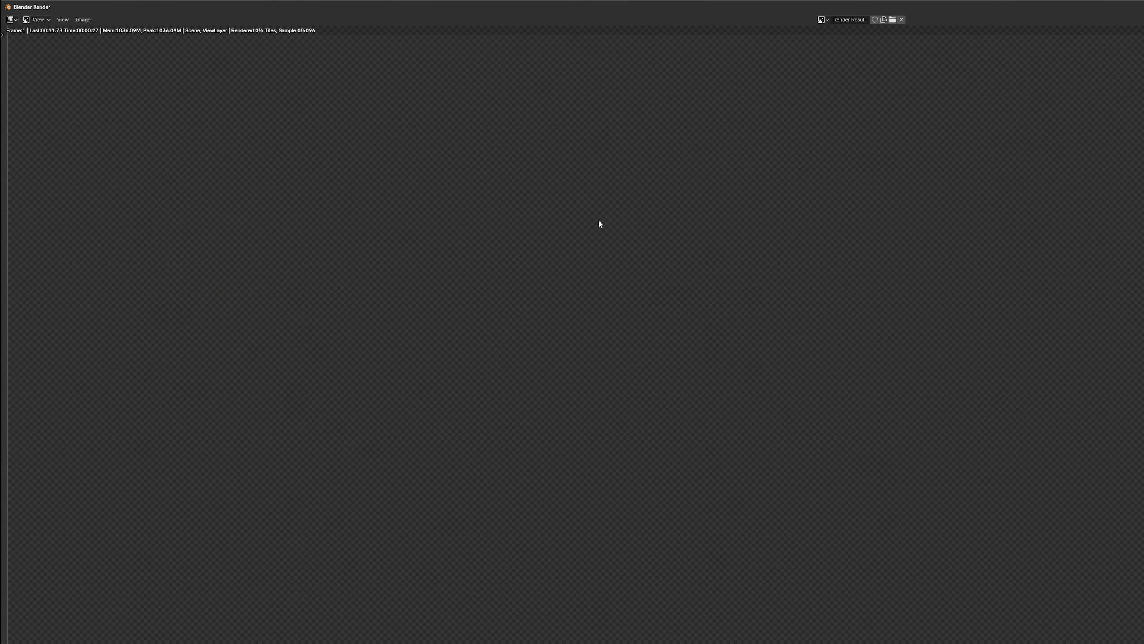
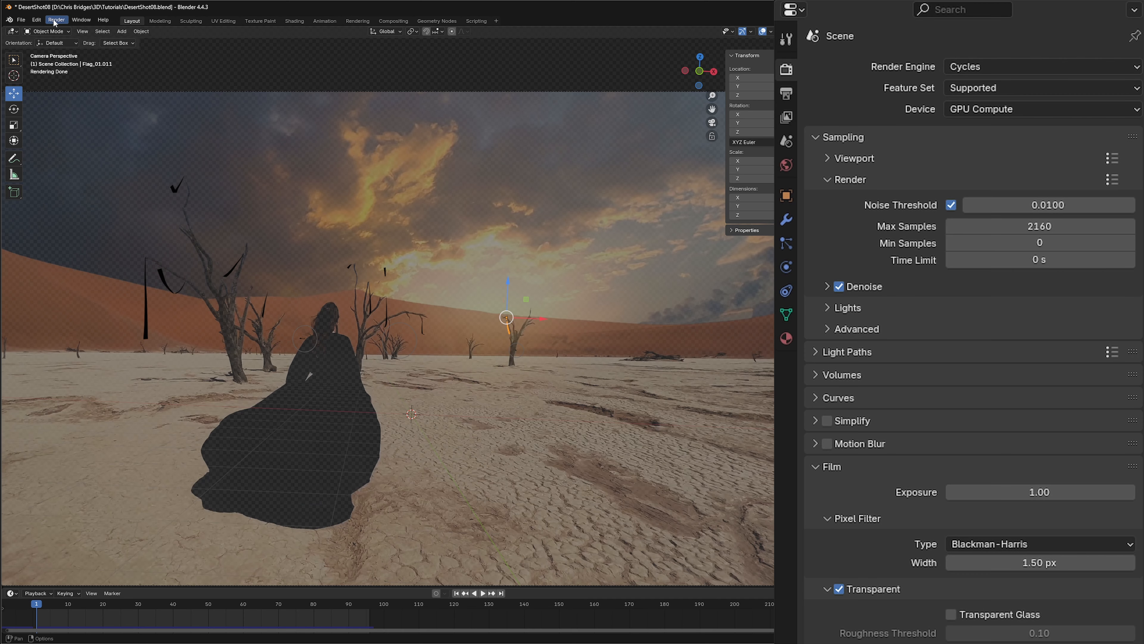
pyautogui.click(56, 19)
pyautogui.click(68, 32)
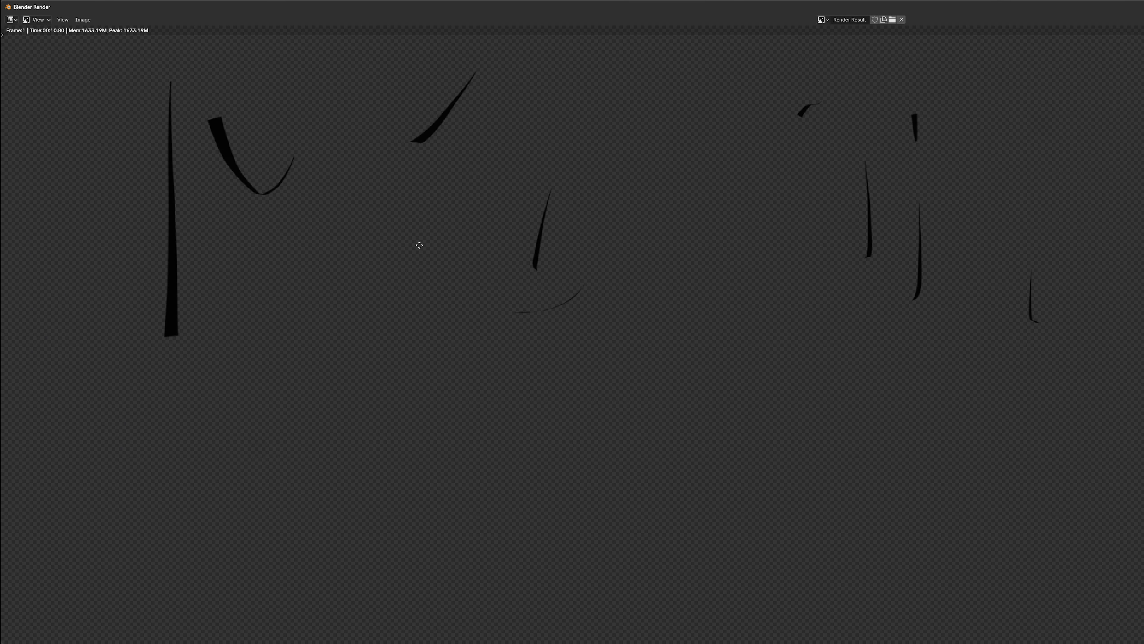
pyautogui.moveTo(419, 245)
pyautogui.mouseDown(button='middle')
pyautogui.moveTo(427, 258)
pyautogui.moveTo(361, 460)
pyautogui.moveTo(365, 511)
pyautogui.moveTo(387, 527)
pyautogui.mouseUp(button='middle')
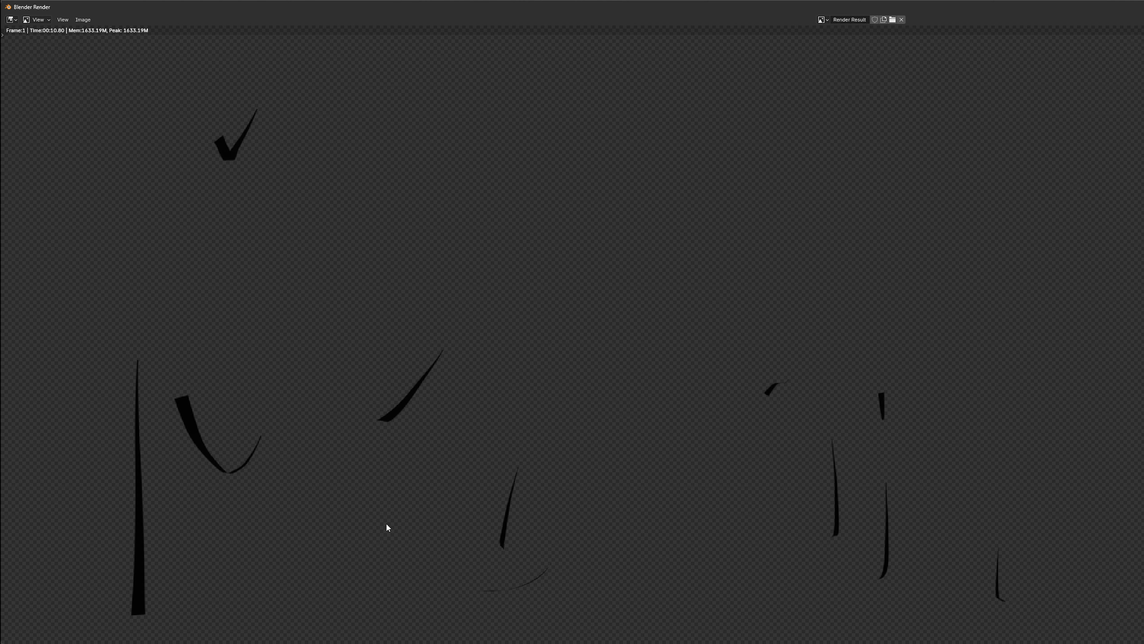
pyautogui.scroll(-4, 403, 493)
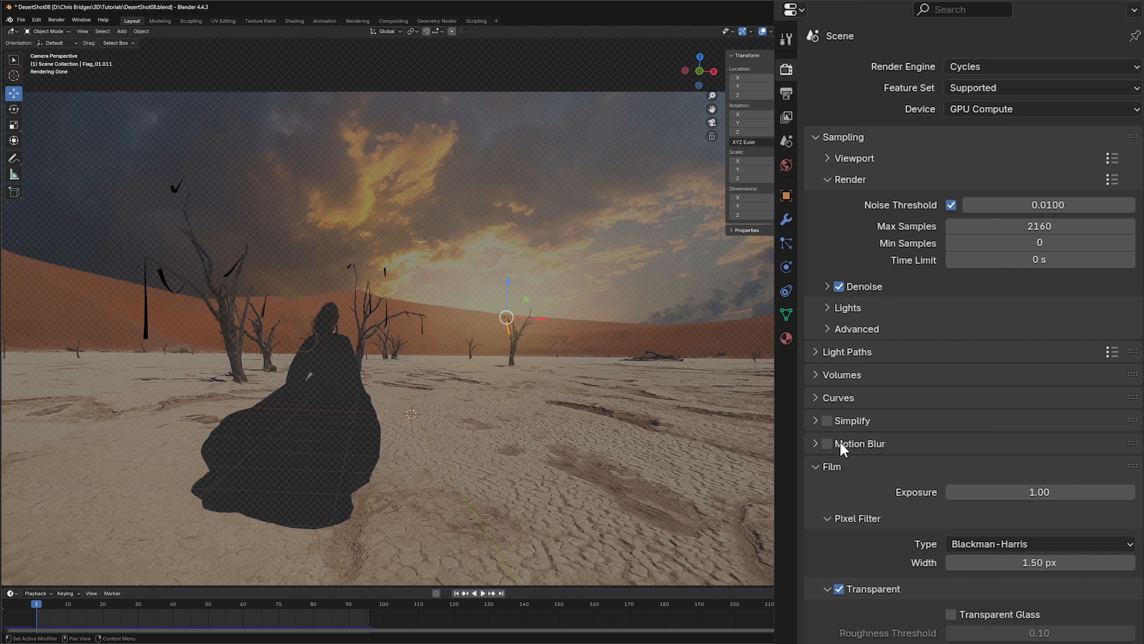
# Step: Set the render output file format to OpenEXR MultiLayer
pyautogui.click(787, 94)
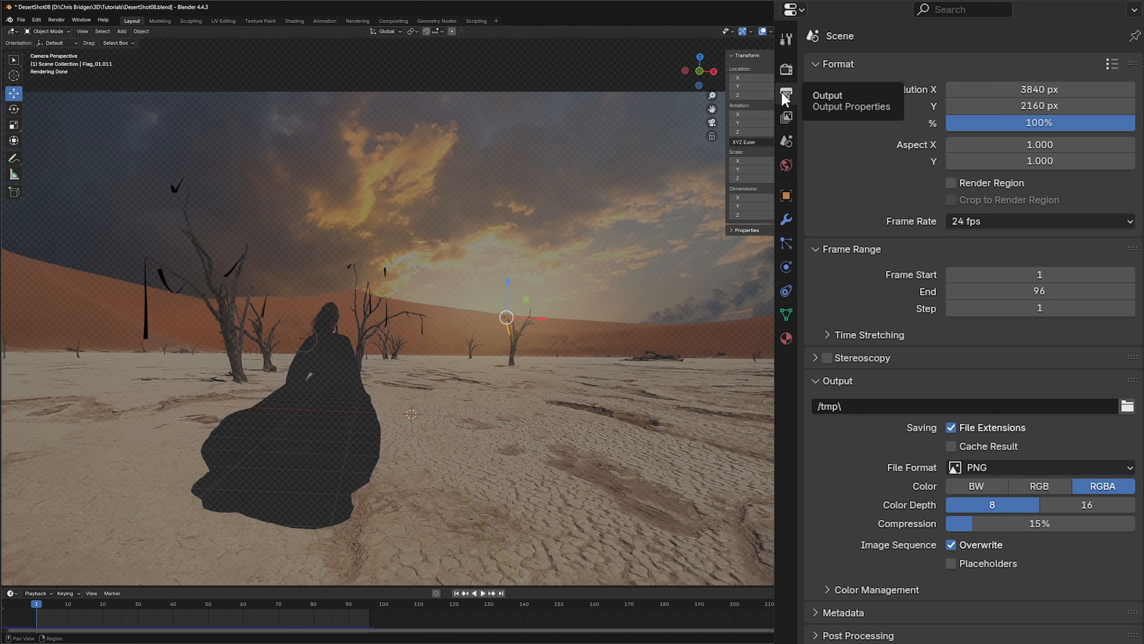
pyautogui.click(1003, 467)
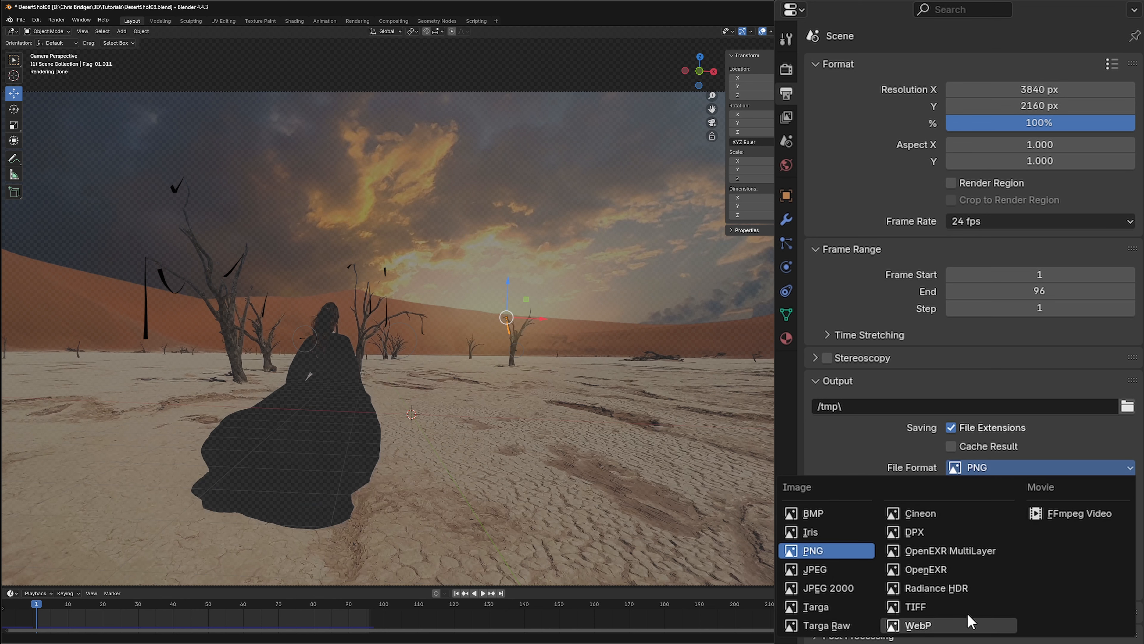
pyautogui.click(957, 550)
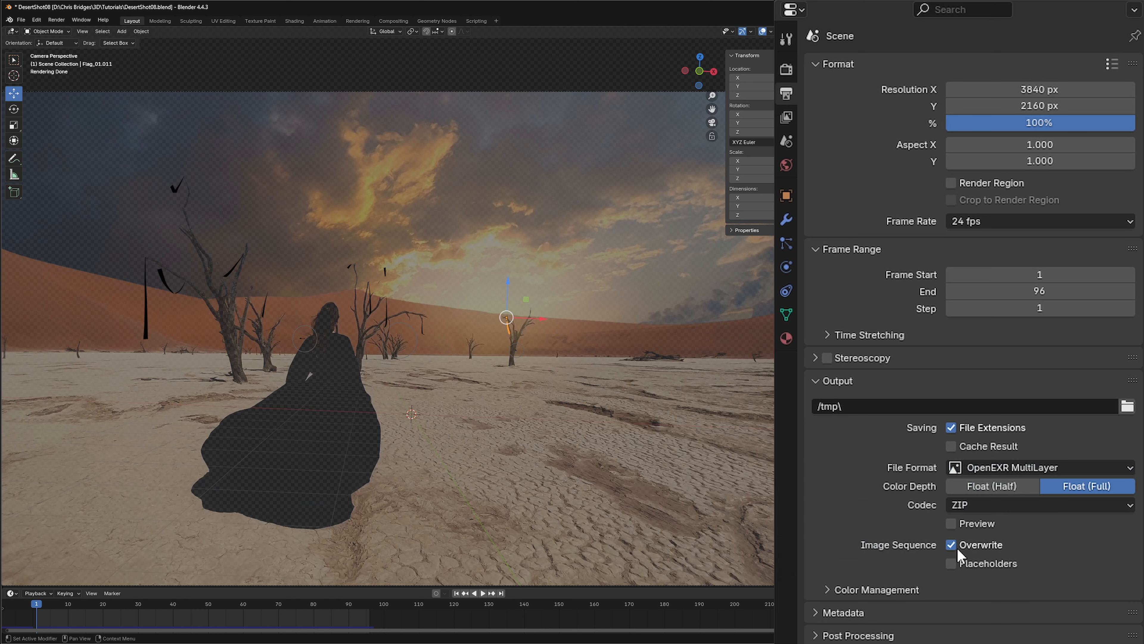
# Step: Browse for the output location and create a folder named Desert_scene_Render inside the Render folder under 3D\Tutorials
pyautogui.click(1128, 406)
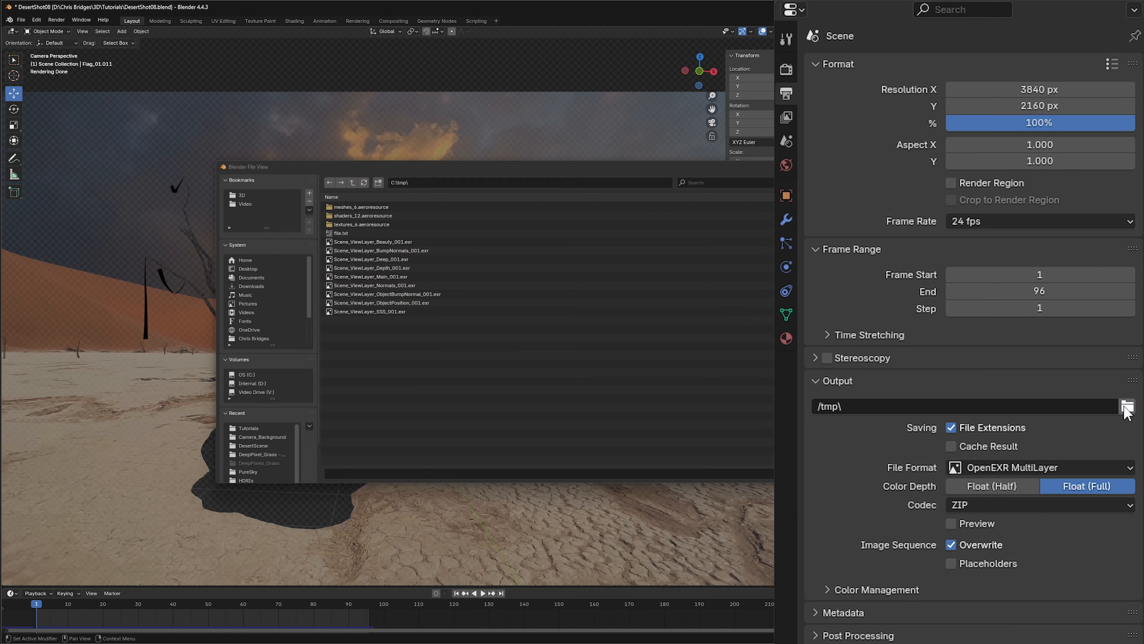
pyautogui.click(238, 192)
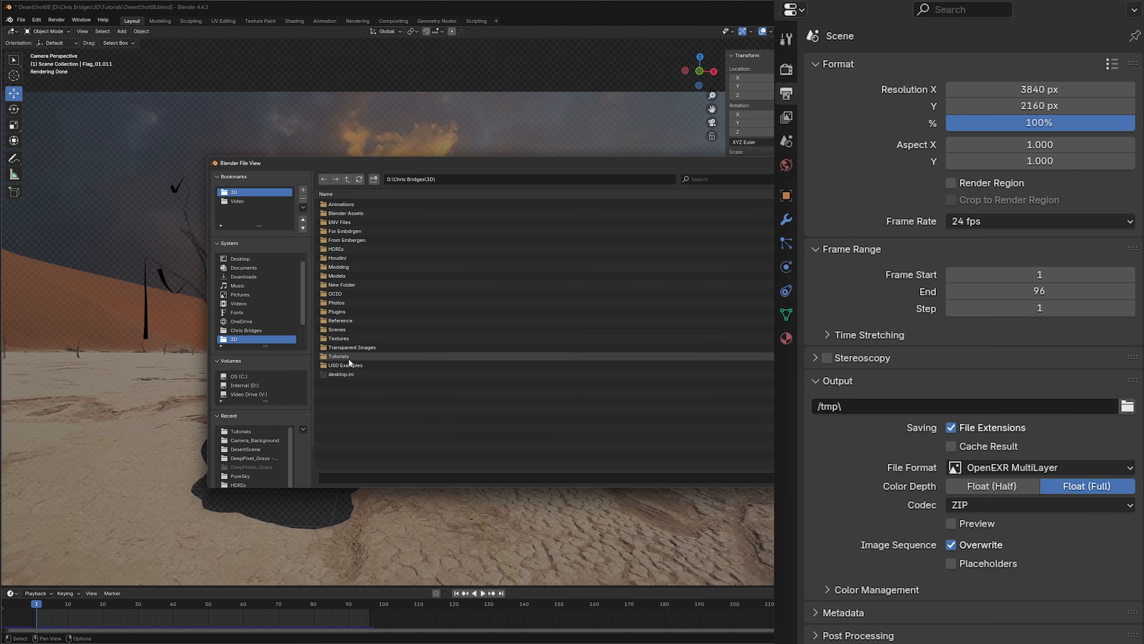
pyautogui.click(338, 356)
pyautogui.click(338, 240)
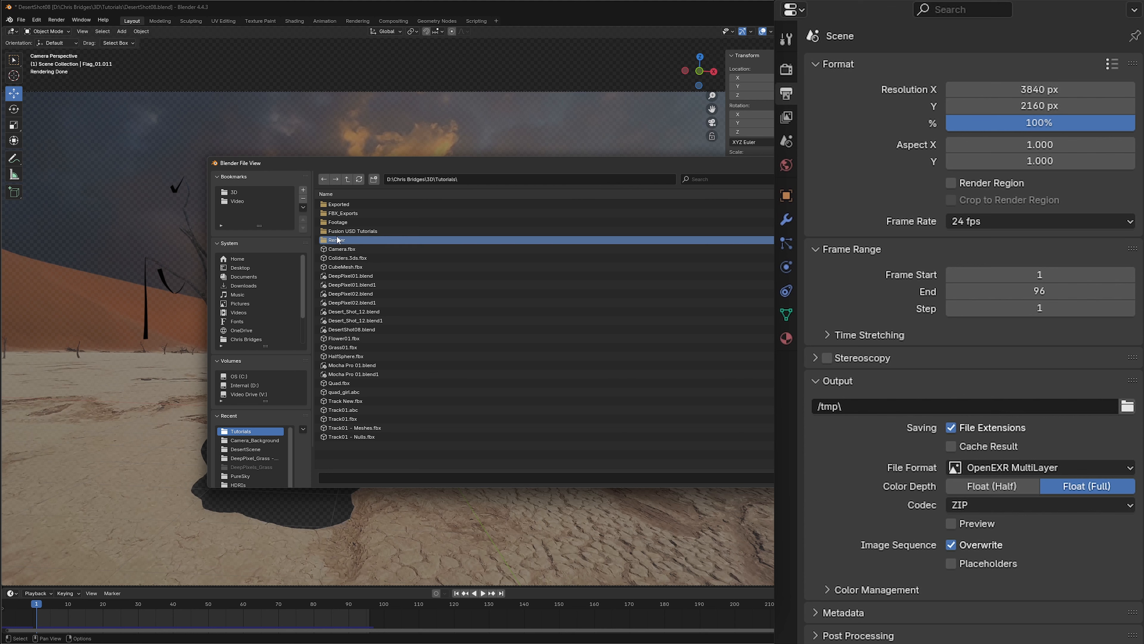
pyautogui.doubleClick(338, 240)
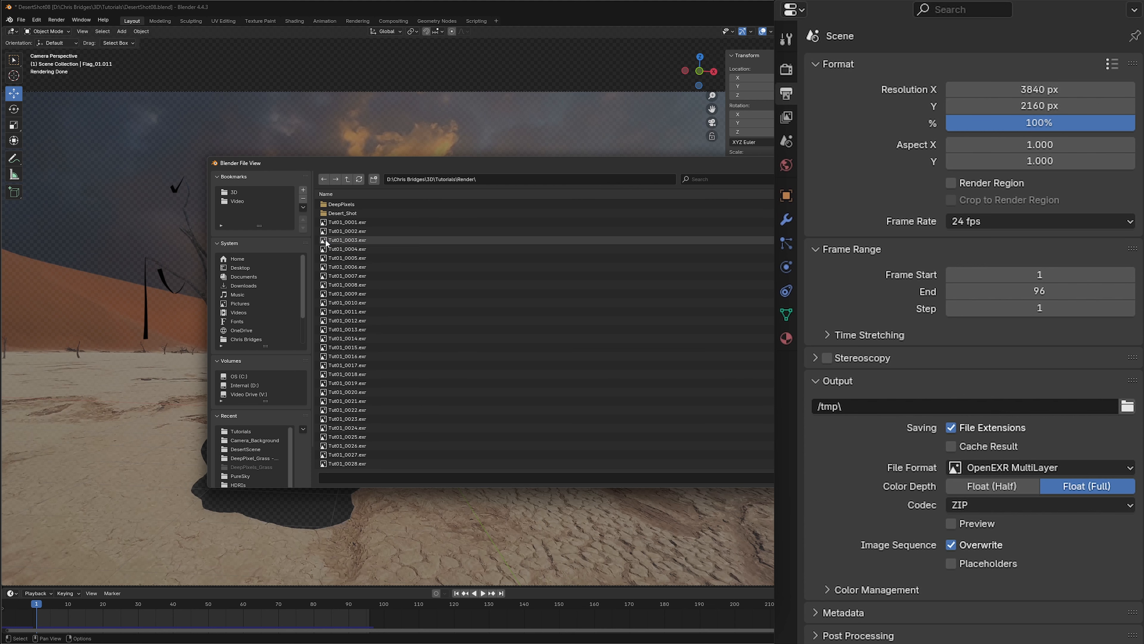
pyautogui.click(373, 179)
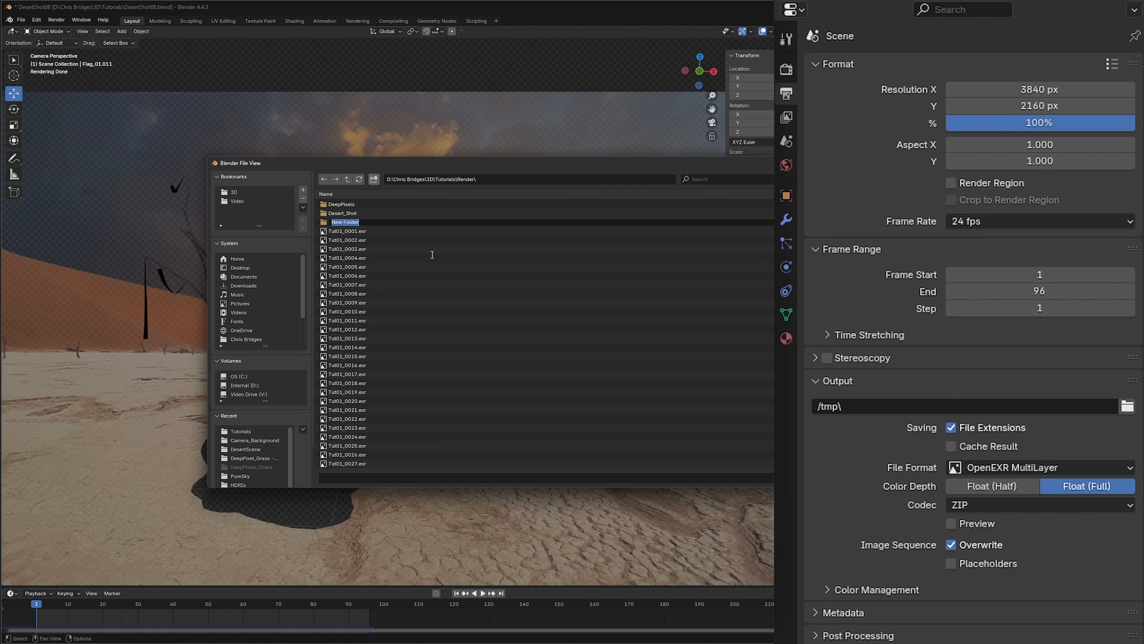
pyautogui.write('Desert_scene_Render')
pyautogui.press('Return')
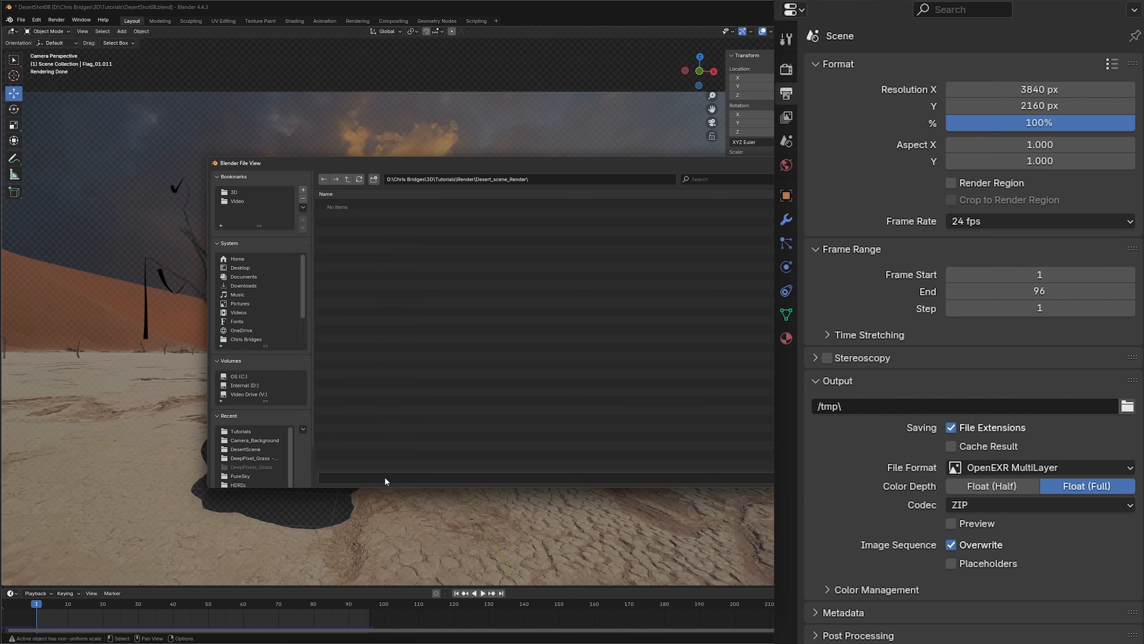
# Step: Name the output files Desert_Scene_Flags and accept the new folder as the output path
pyautogui.click(386, 477)
pyautogui.write('Desert')
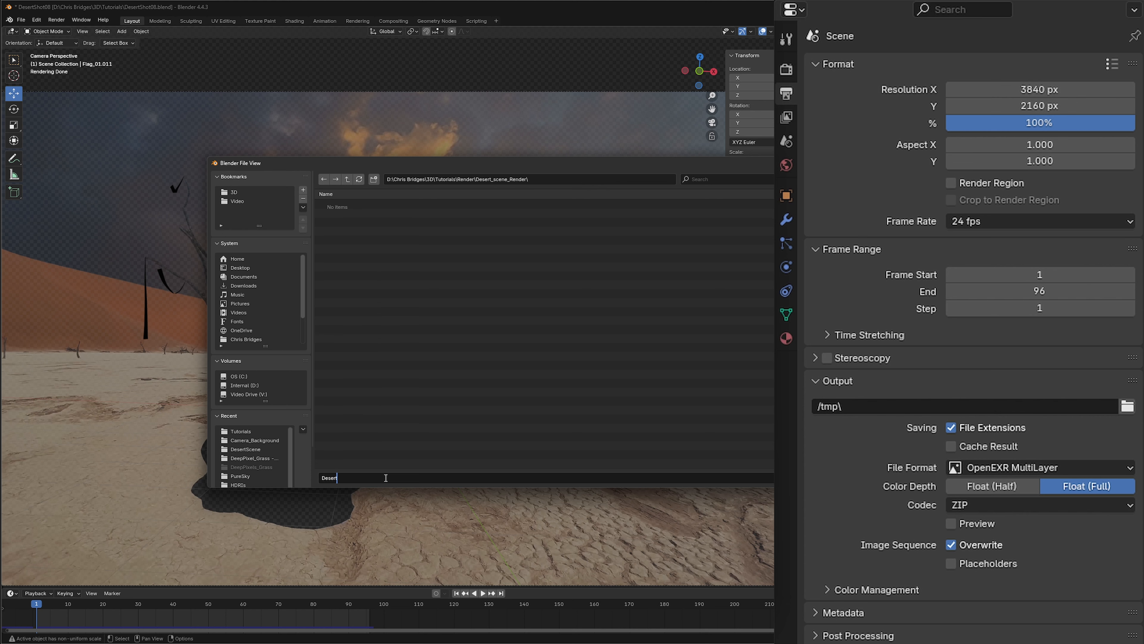
pyautogui.write('_Scene_Flags')
pyautogui.press('Return')
pyautogui.press('Return')
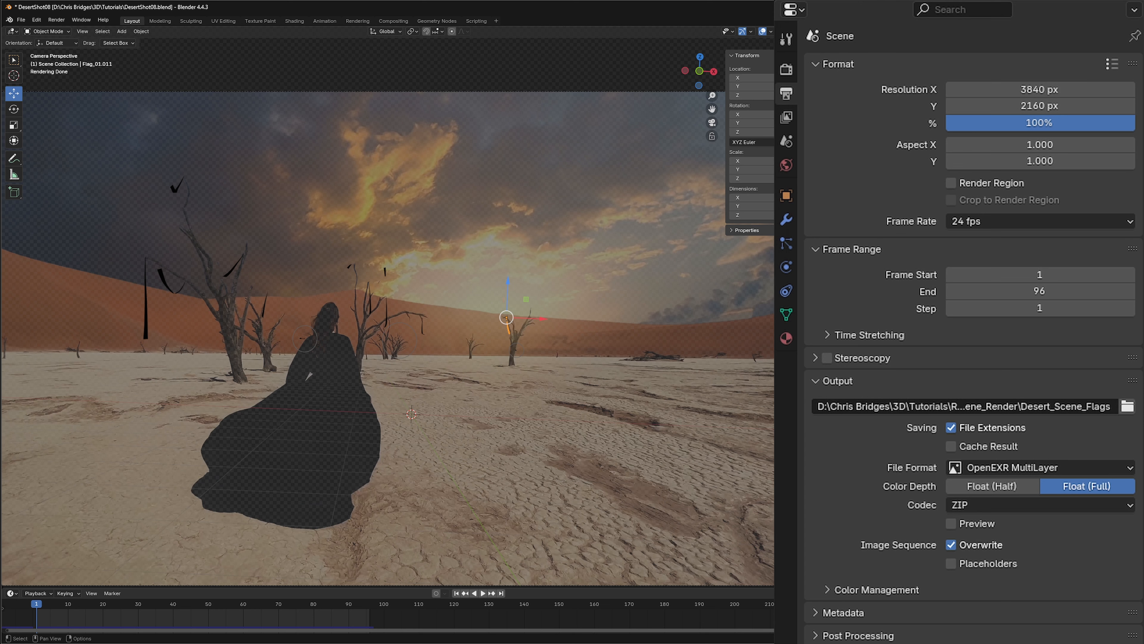
# Step: Review the view layer's render pass options across the Data, Light and Cryptomatte groups
pyautogui.click(786, 117)
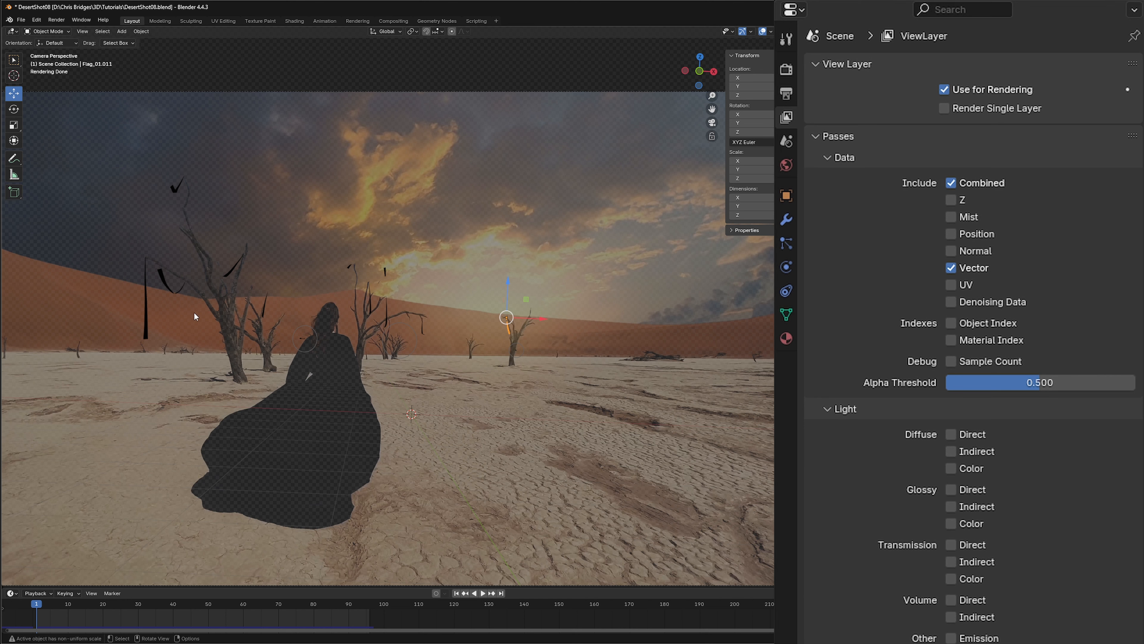
pyautogui.scroll(-5, 907, 501)
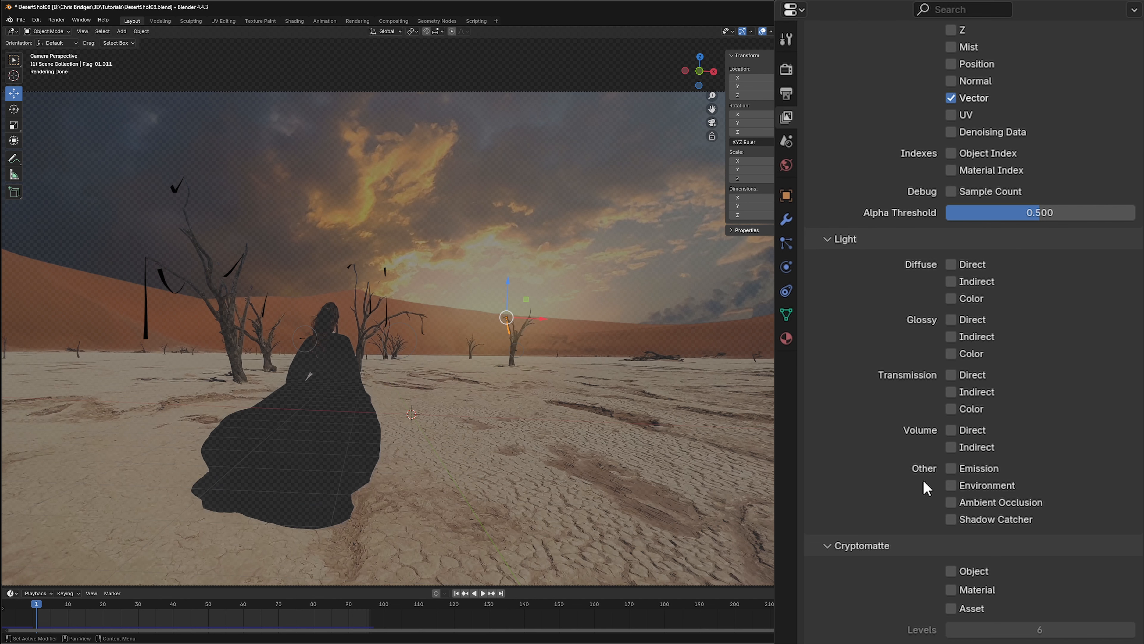
pyautogui.scroll(3, 924, 480)
pyautogui.scroll(-2, 955, 541)
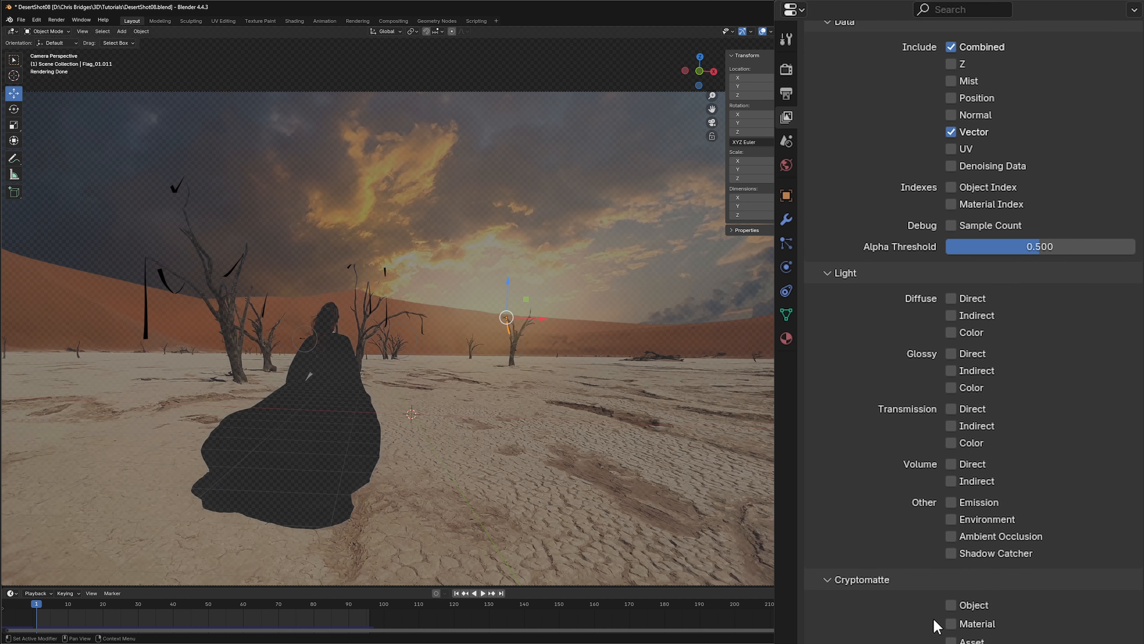
pyautogui.scroll(-3, 893, 515)
pyautogui.scroll(3, 882, 478)
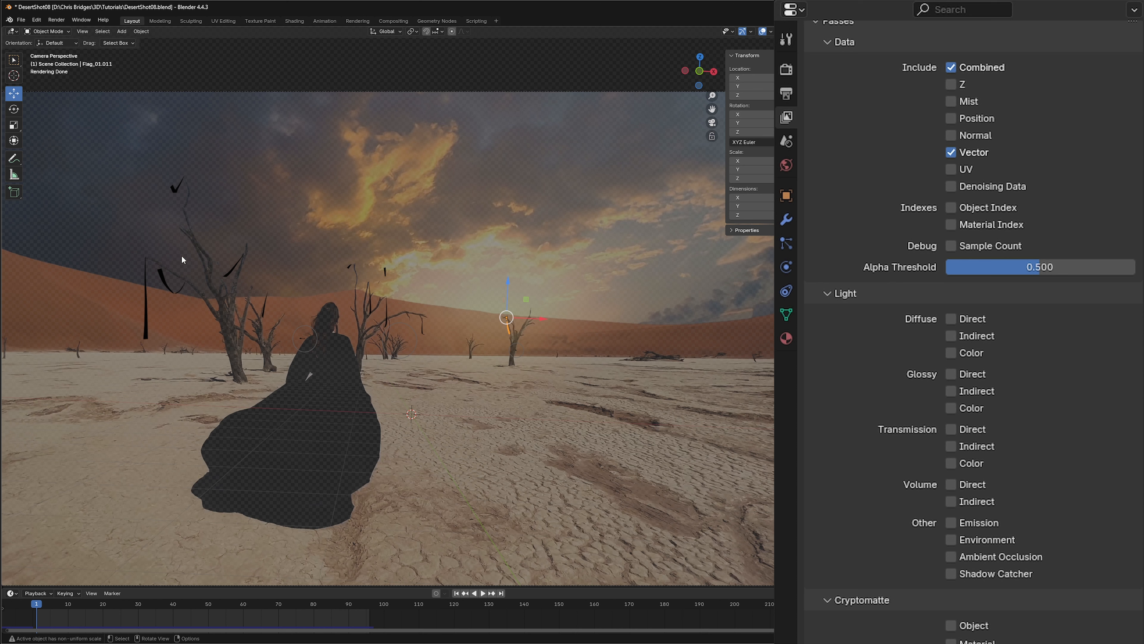
pyautogui.scroll(5, 876, 460)
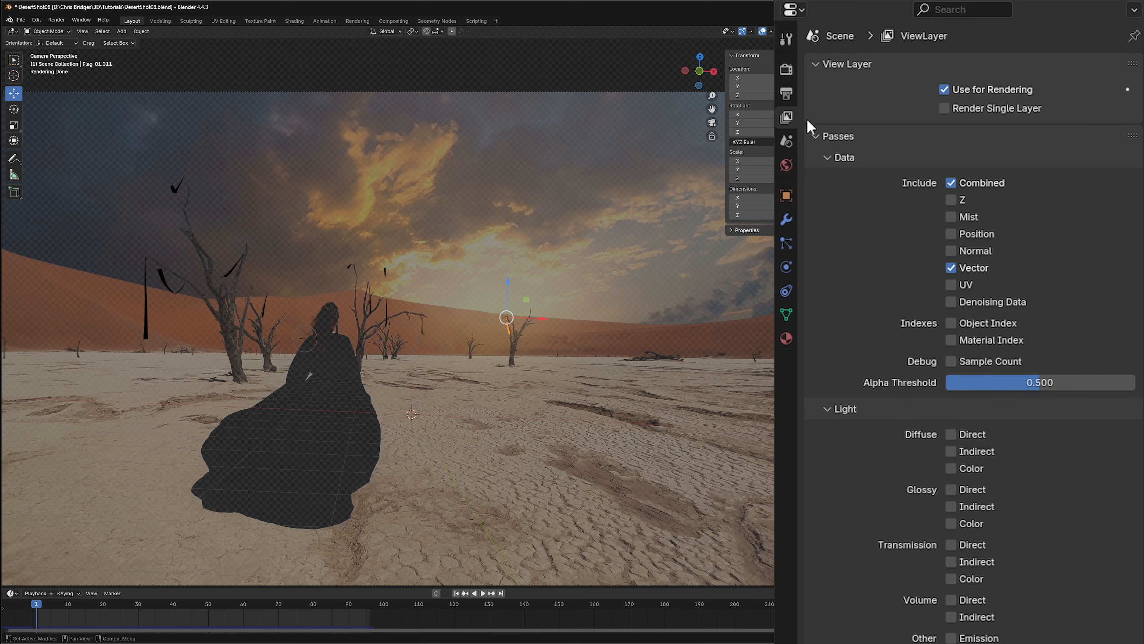
# Step: Review the scene's render settings for transparent film and the color management display device and view transform
pyautogui.click(789, 70)
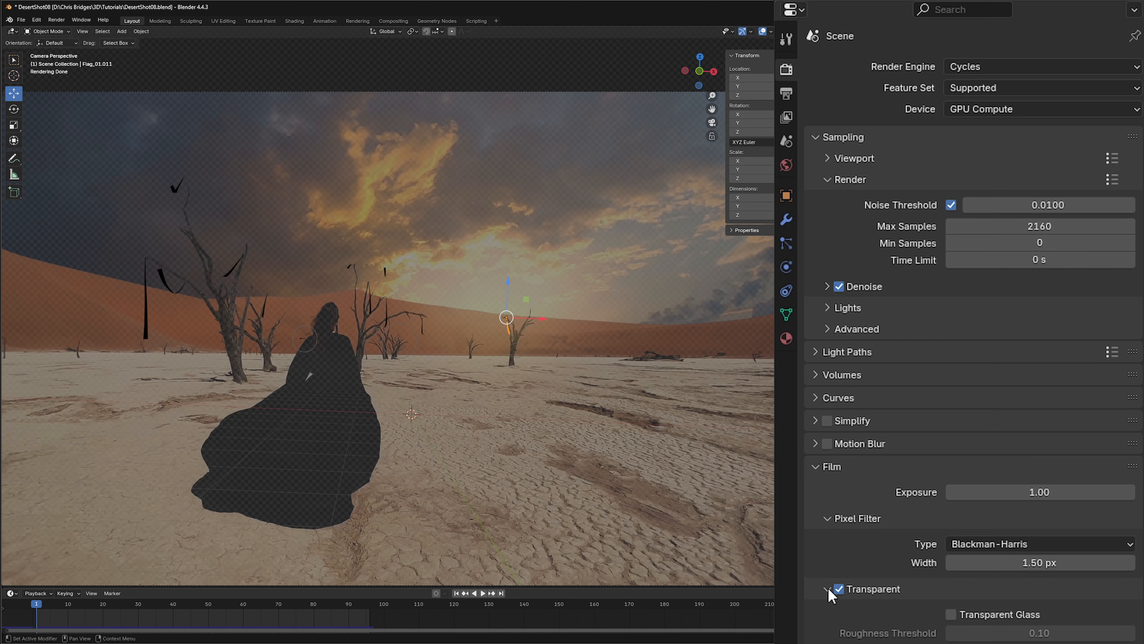
pyautogui.scroll(-10, 825, 617)
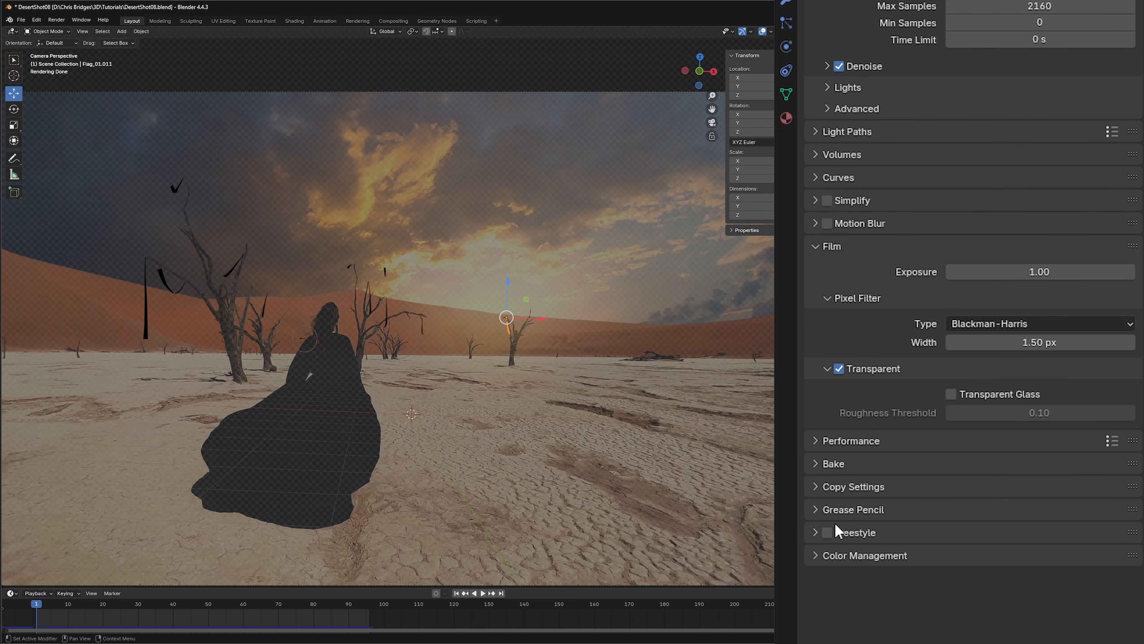
pyautogui.click(819, 559)
pyautogui.scroll(-5, 864, 543)
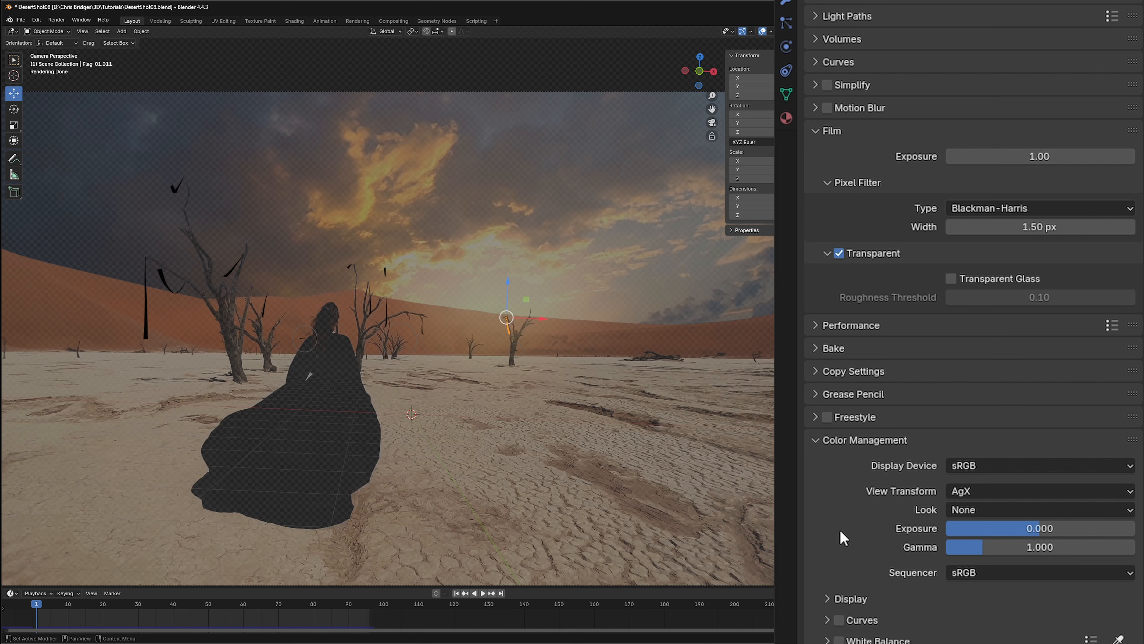
pyautogui.click(1004, 465)
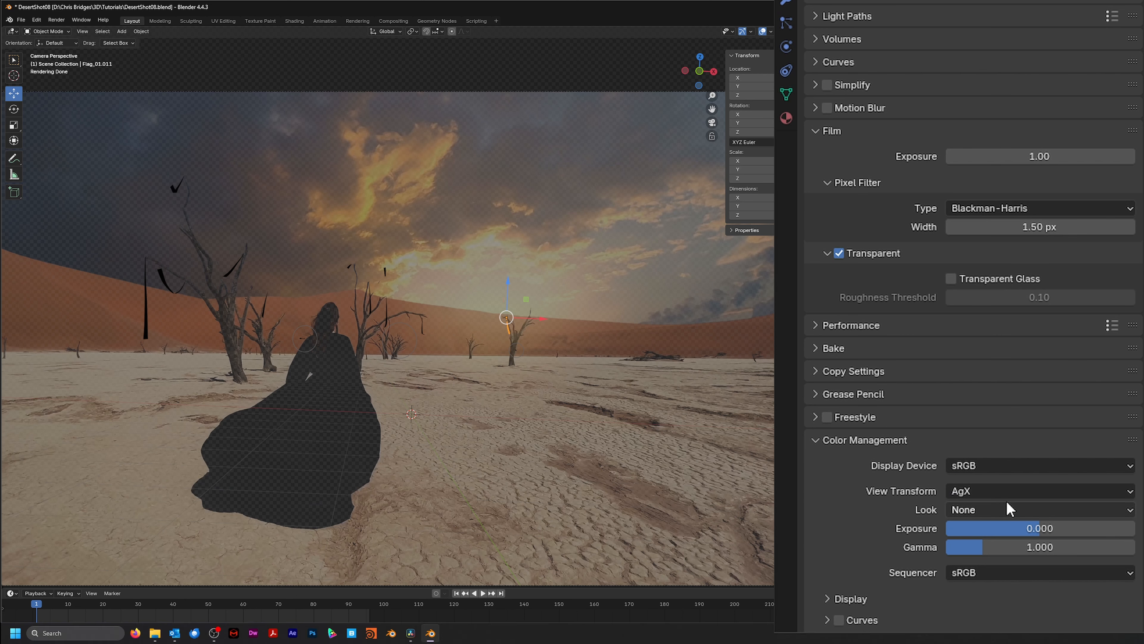
pyautogui.click(988, 491)
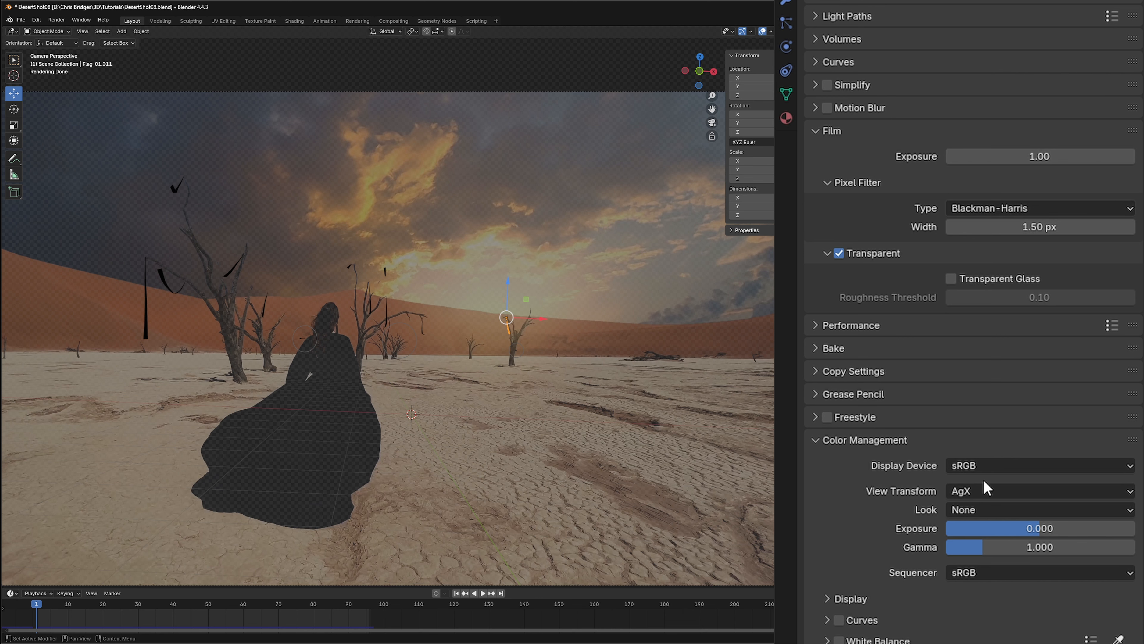
pyautogui.click(817, 438)
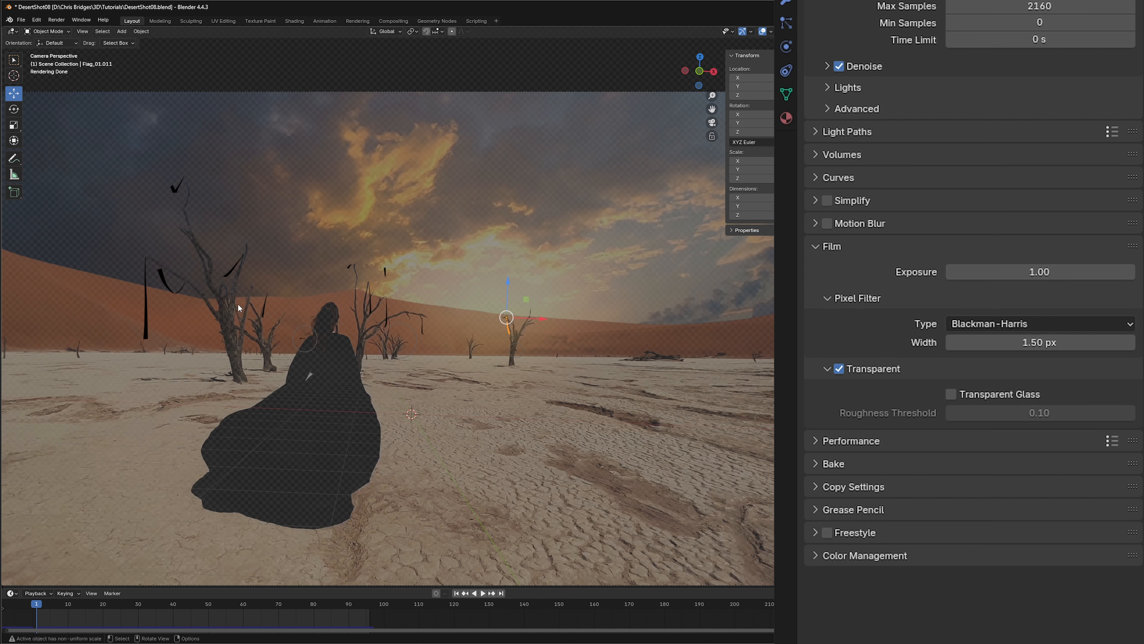
# Step: Set the output resolution percentage to 50%
pyautogui.scroll(8, 792, 85)
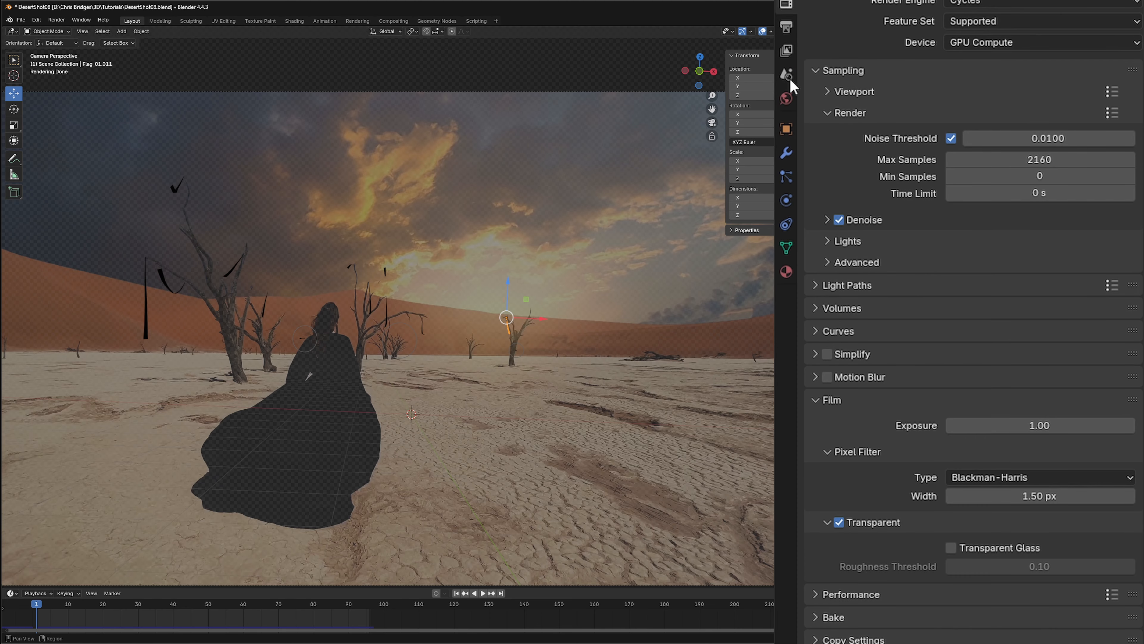
pyautogui.scroll(4, 806, 95)
pyautogui.click(786, 102)
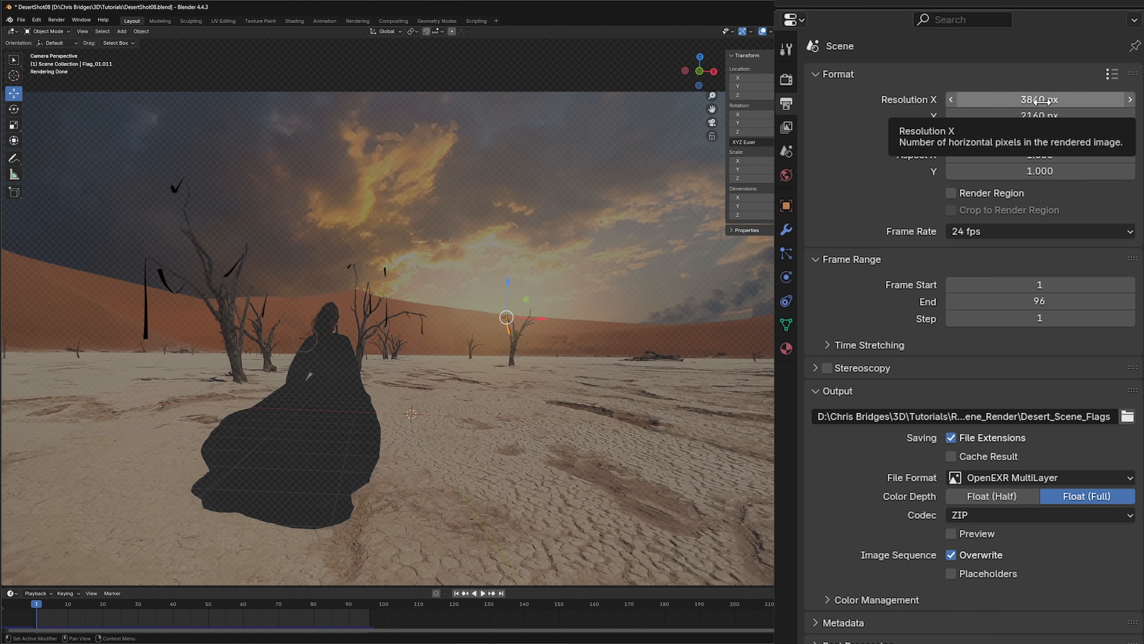
pyautogui.click(1034, 135)
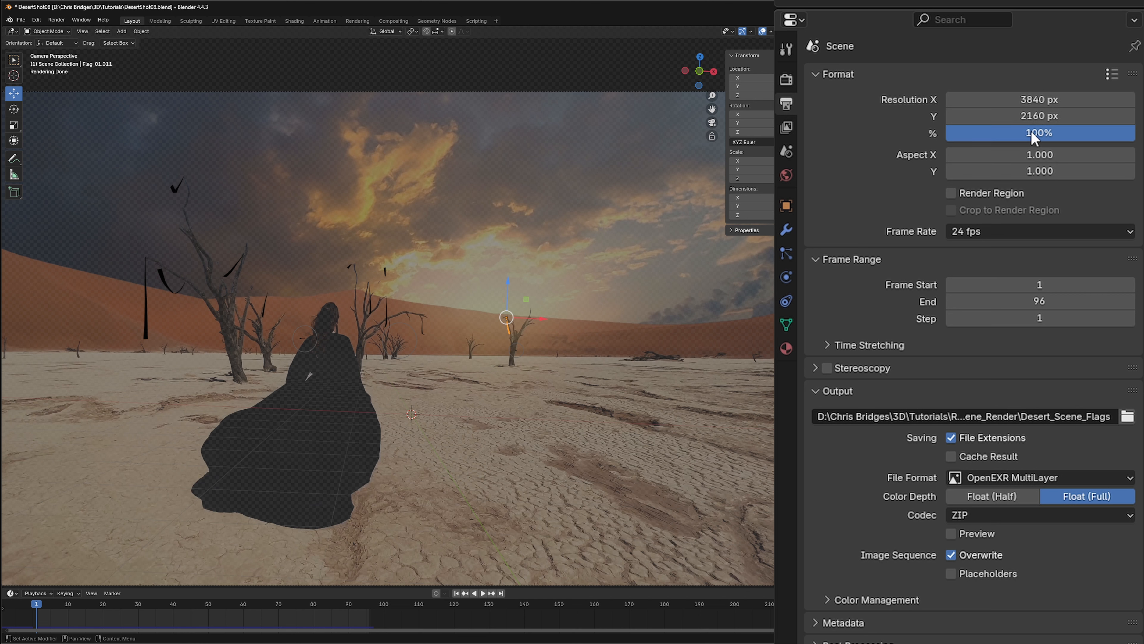
pyautogui.click(1034, 135)
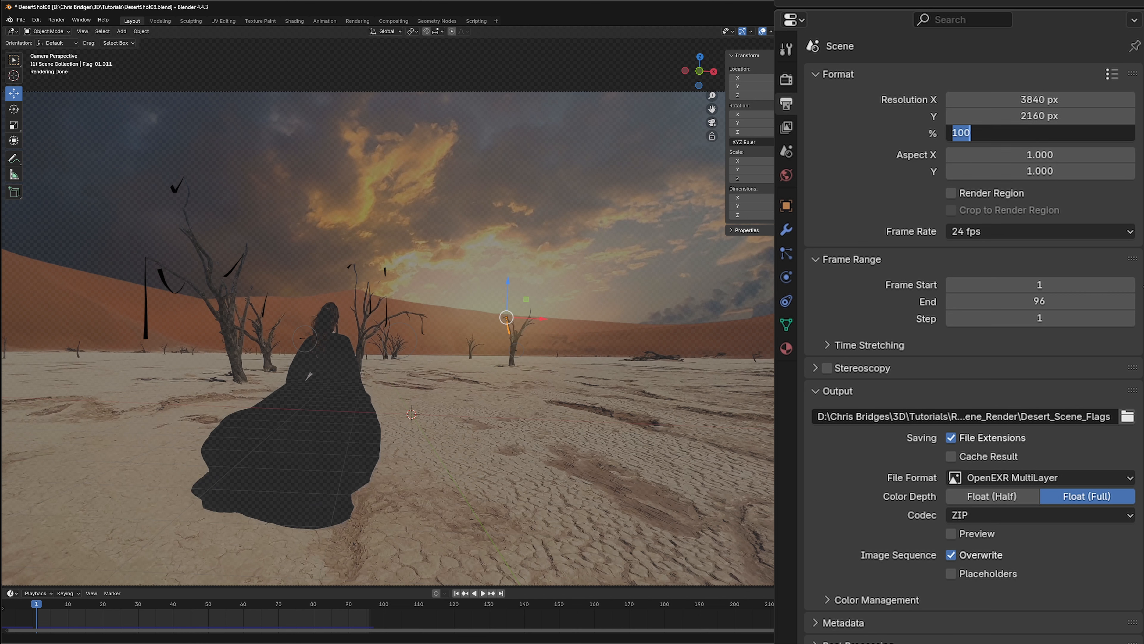
pyautogui.write('50')
pyautogui.press('Return')
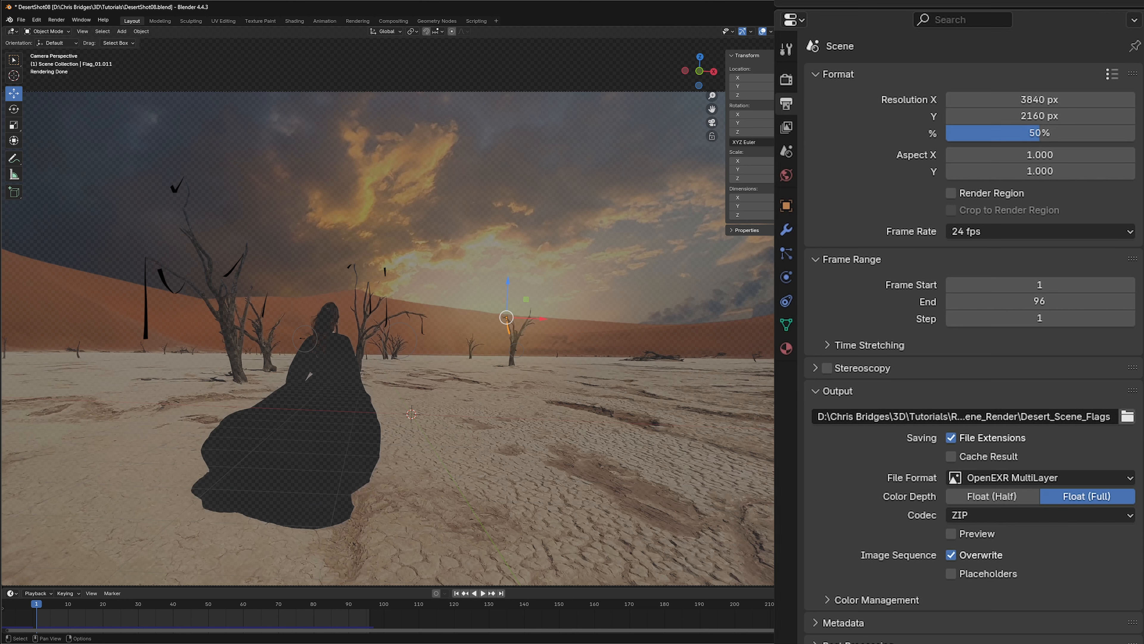
# Step: Render the flag animation, close the render window and return the timeline to frame 1
pyautogui.click(56, 20)
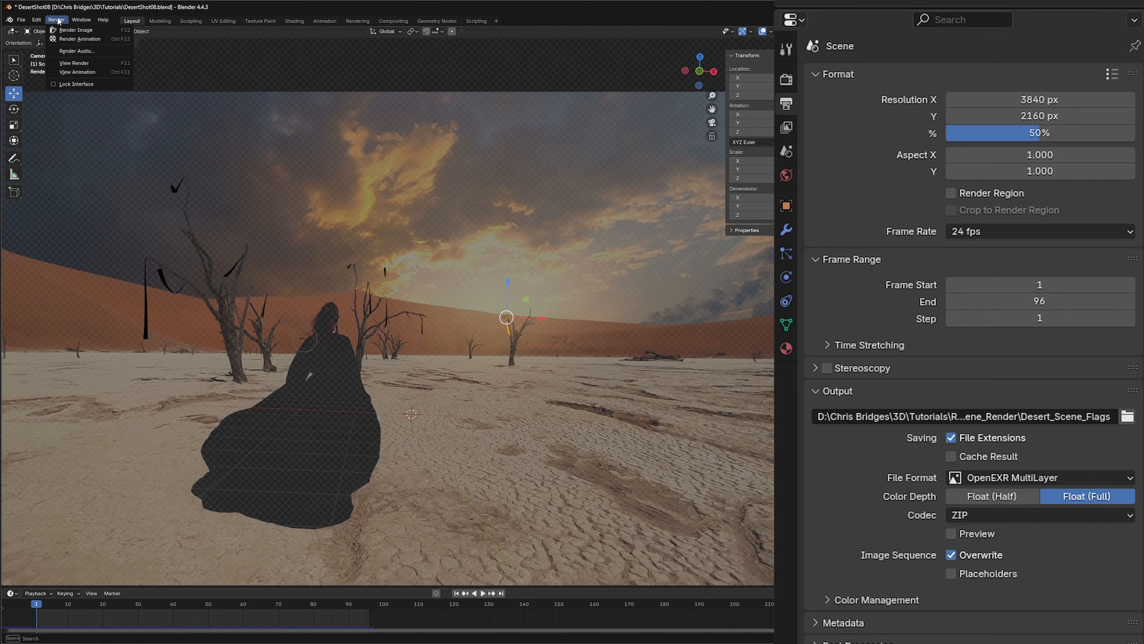
pyautogui.click(86, 38)
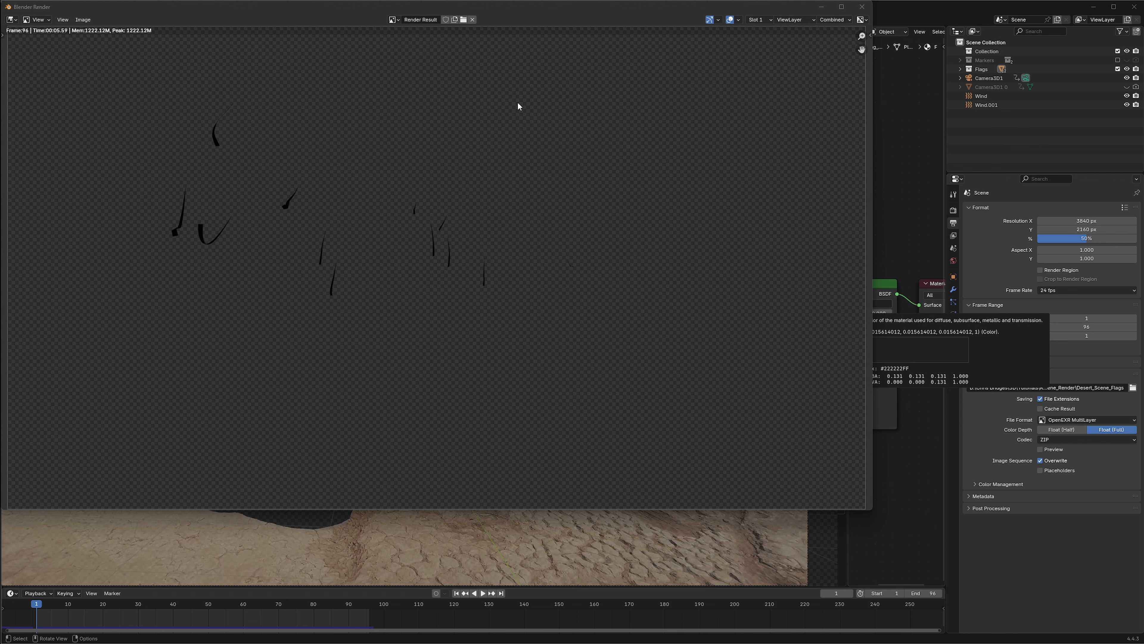
pyautogui.click(861, 7)
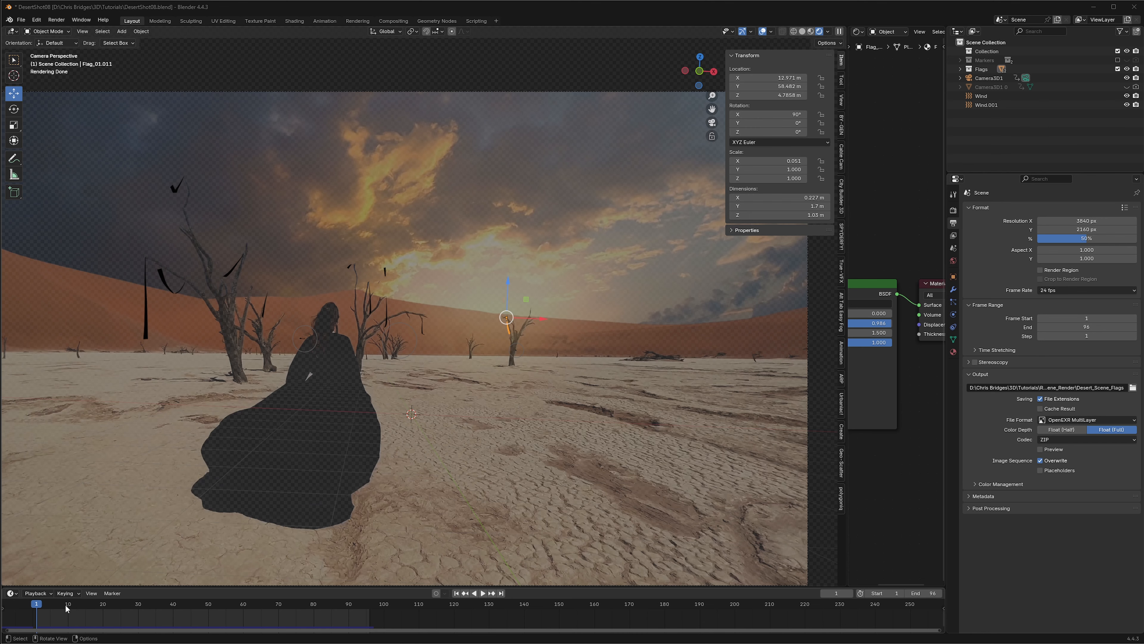
pyautogui.moveTo(66, 608); pyautogui.dragTo(38, 612)
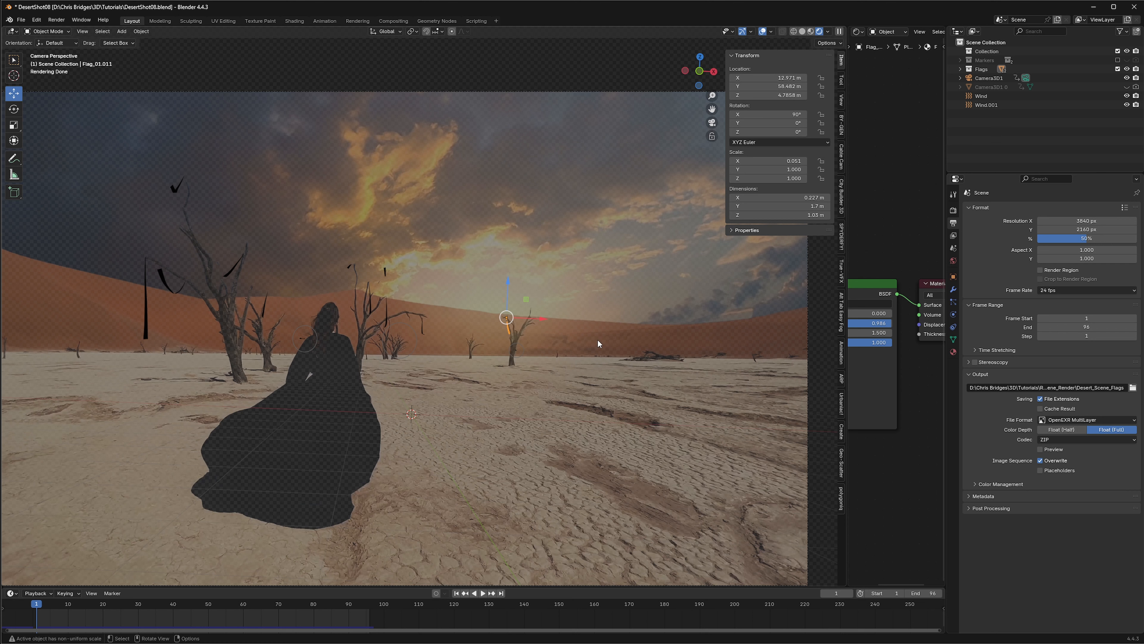
# Step: Expand the Markers collection and enable it together with its Ground subcollection in the view layer
pyautogui.click(965, 62)
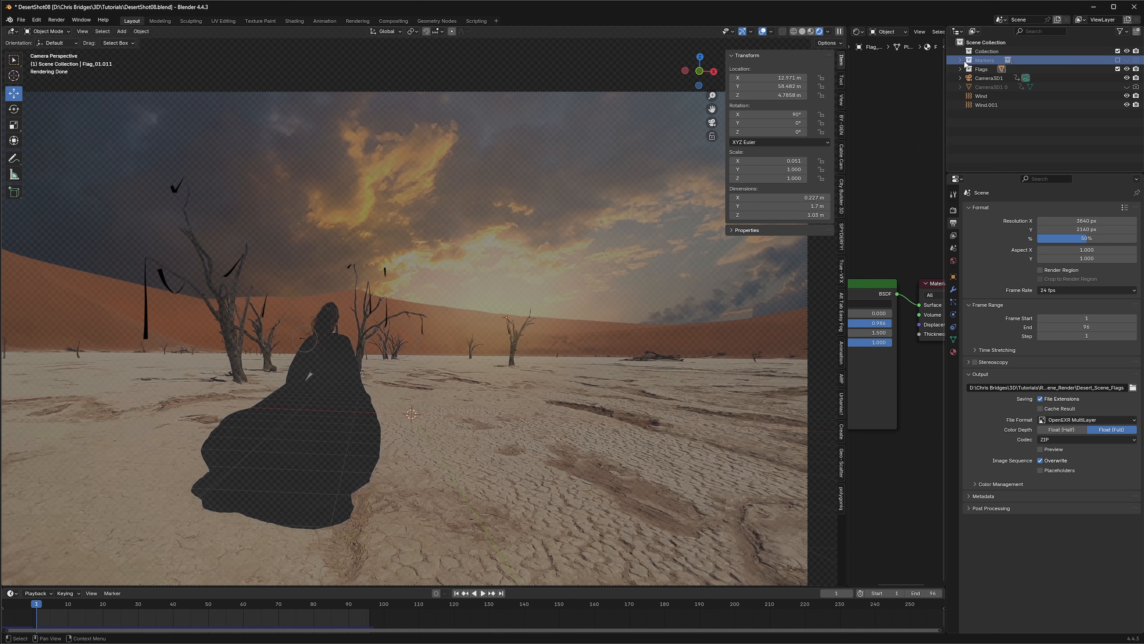
pyautogui.click(1118, 61)
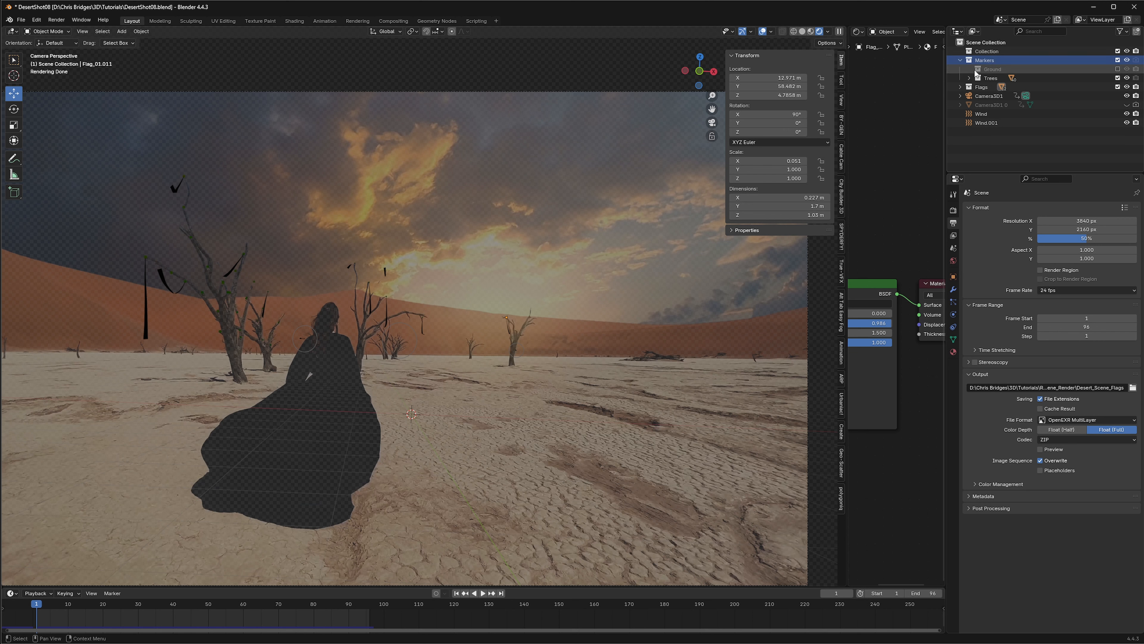
pyautogui.click(1118, 69)
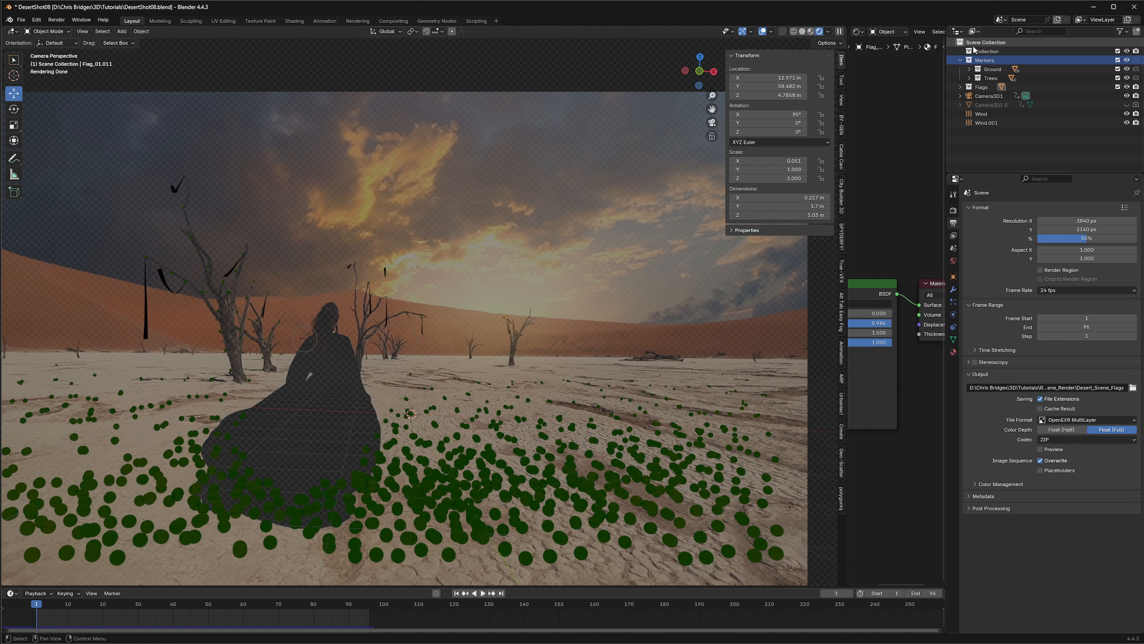
# Step: Add a 2 m cube to the main Scene Collection and move it to about X 3.42 m, Y 17.18 m on the desert ground
pyautogui.click(986, 44)
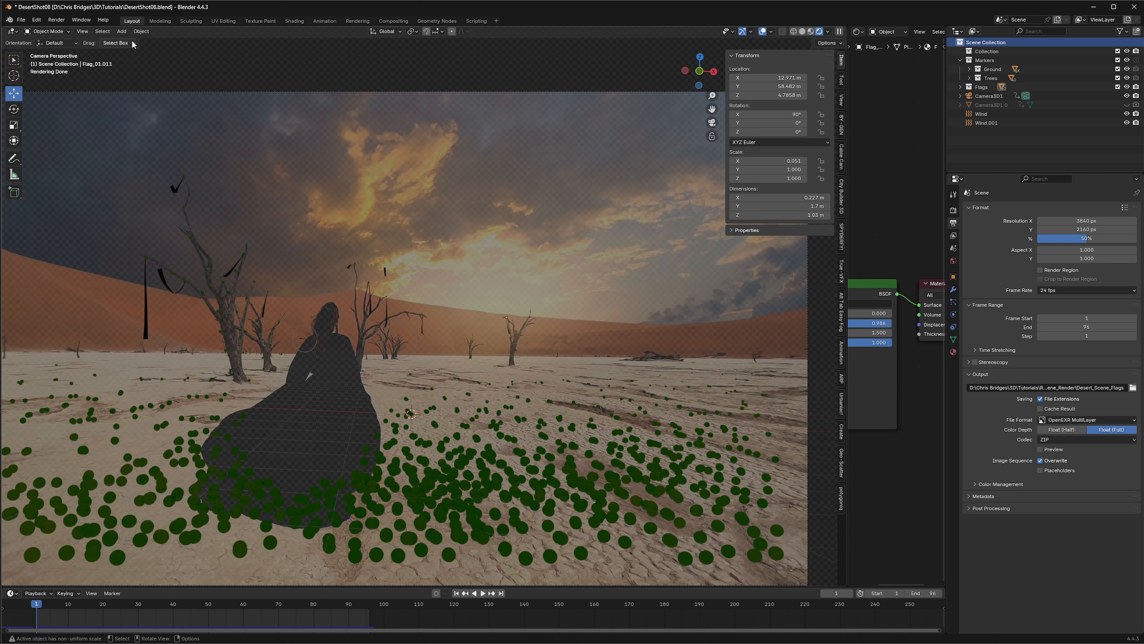
pyautogui.click(122, 31)
pyautogui.moveTo(145, 45)
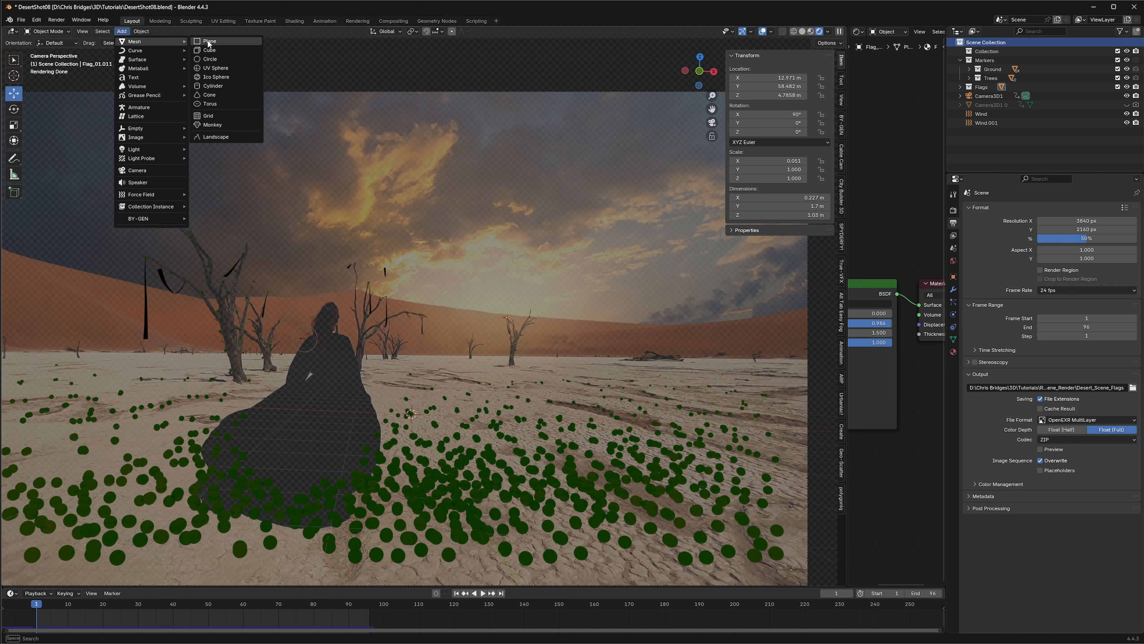
pyautogui.click(210, 50)
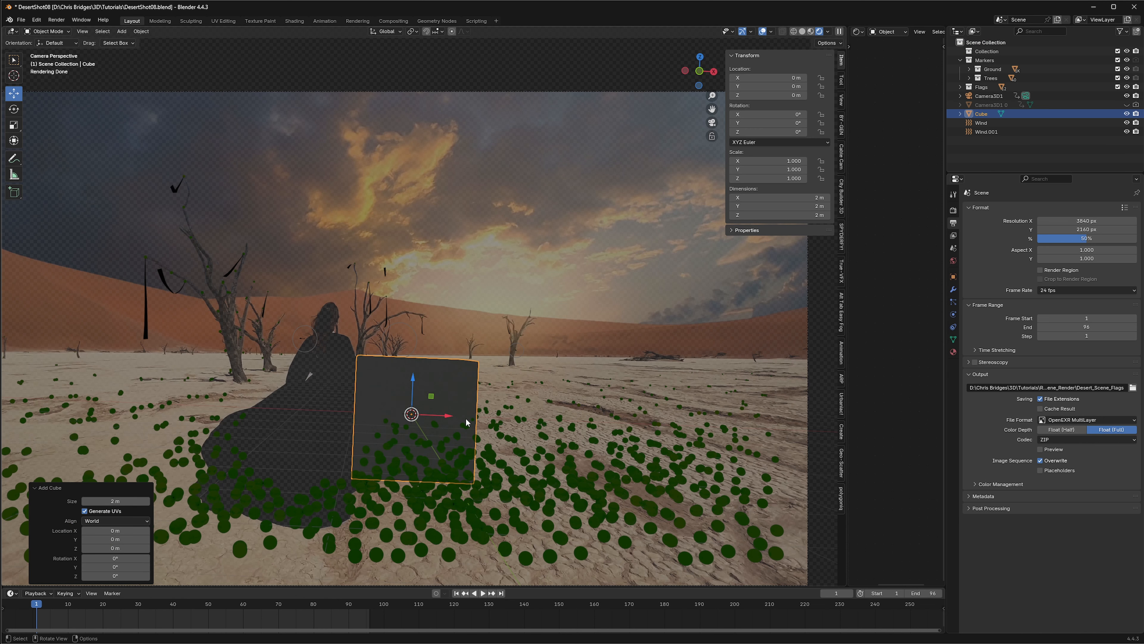
pyautogui.moveTo(466, 417); pyautogui.dragTo(368, 536)
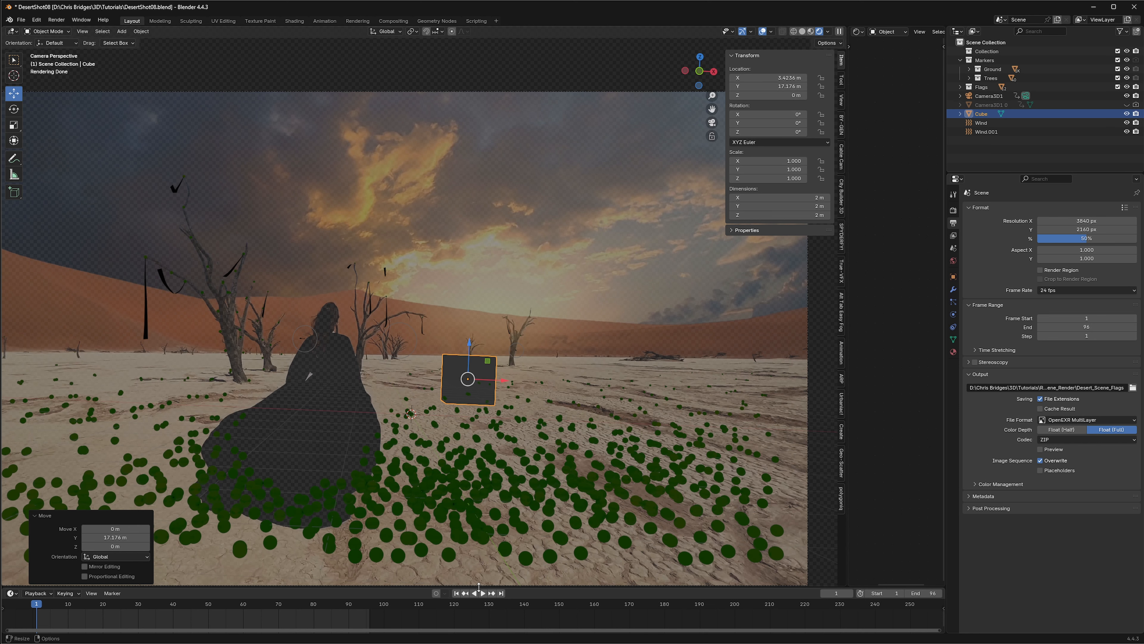
# Step: Play and scrub the animation to check how the cube tracks with the ground markers and footage
pyautogui.click(483, 594)
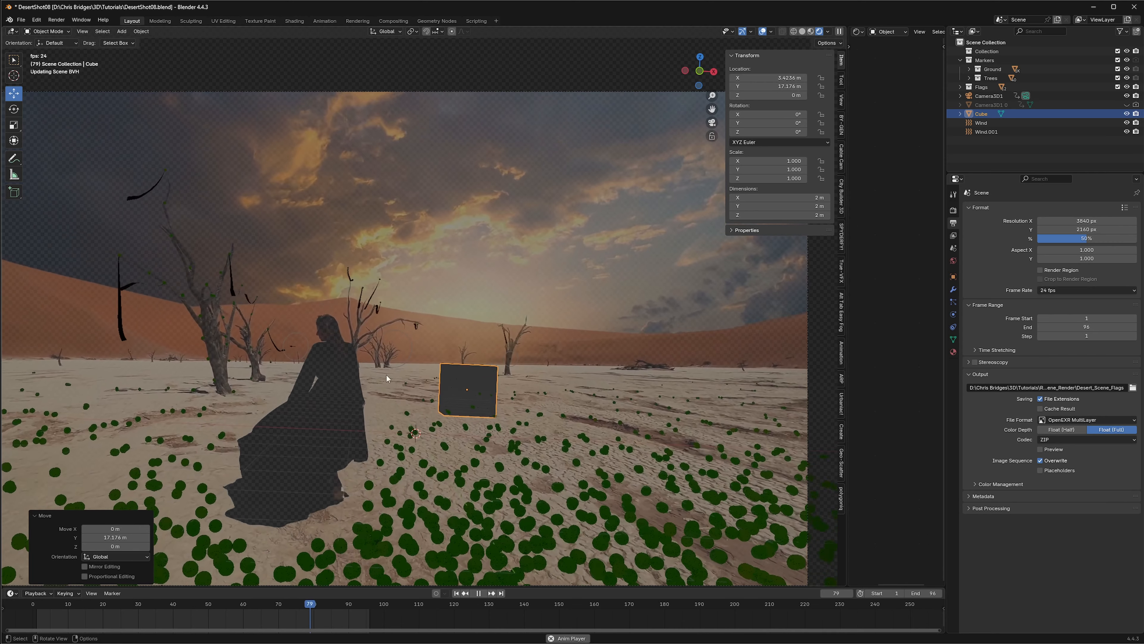
pyautogui.click(479, 593)
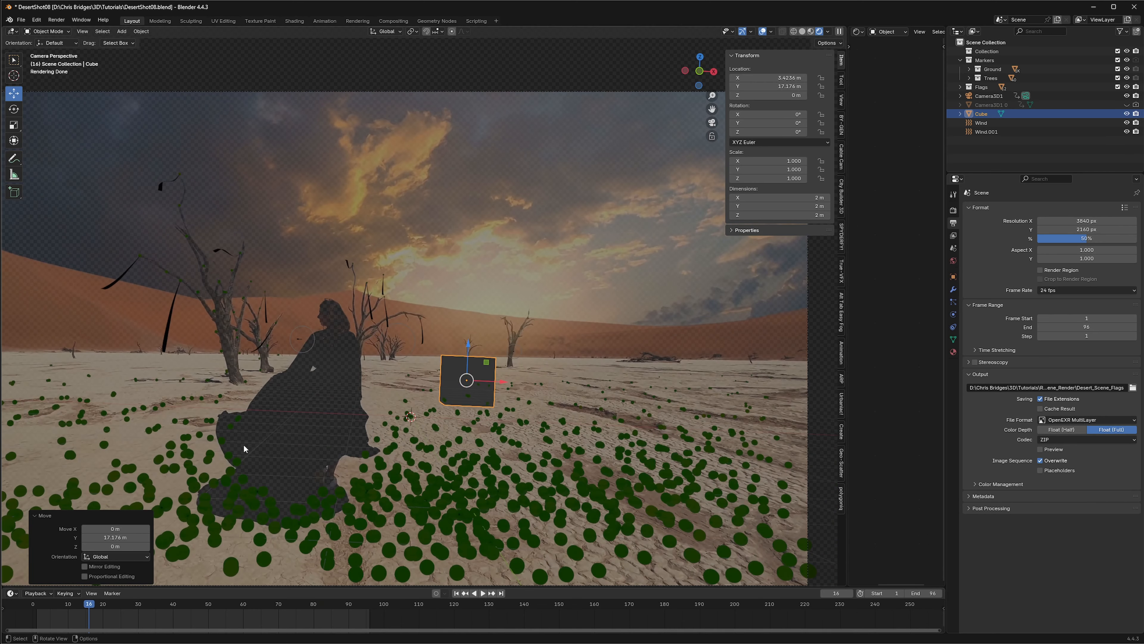
pyautogui.press('space')
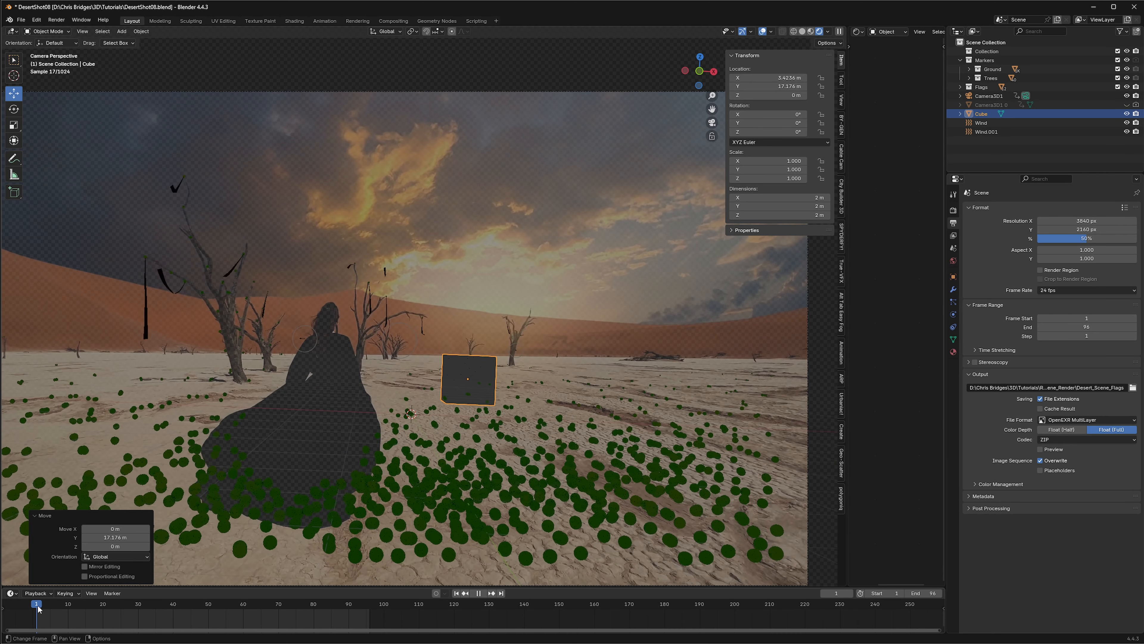
pyautogui.moveTo(251, 609); pyautogui.dragTo(40, 619)
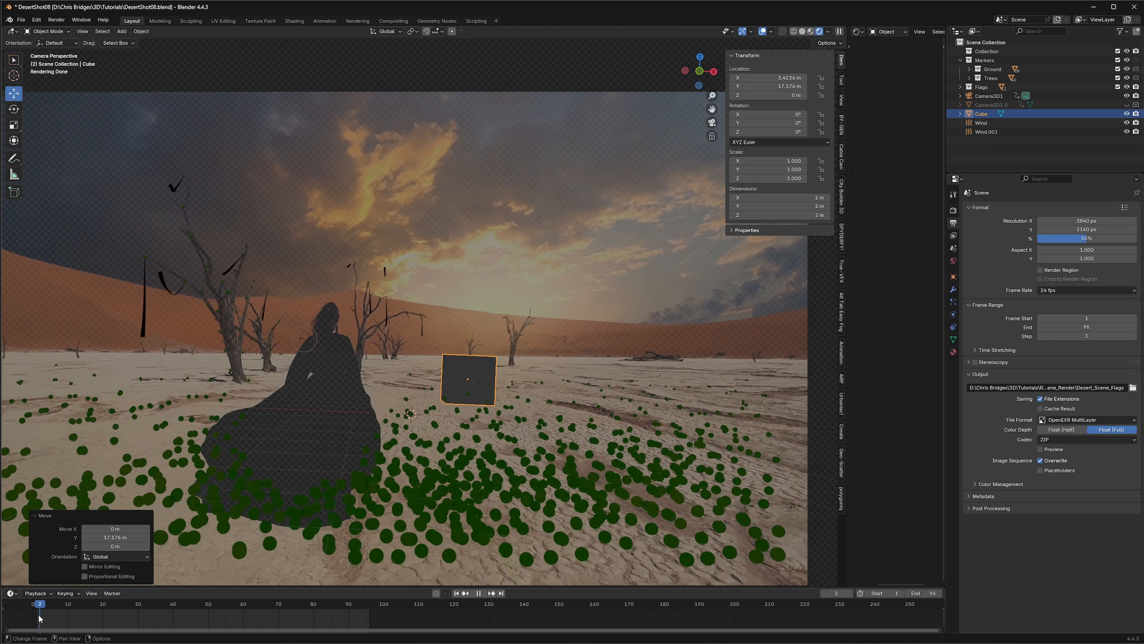